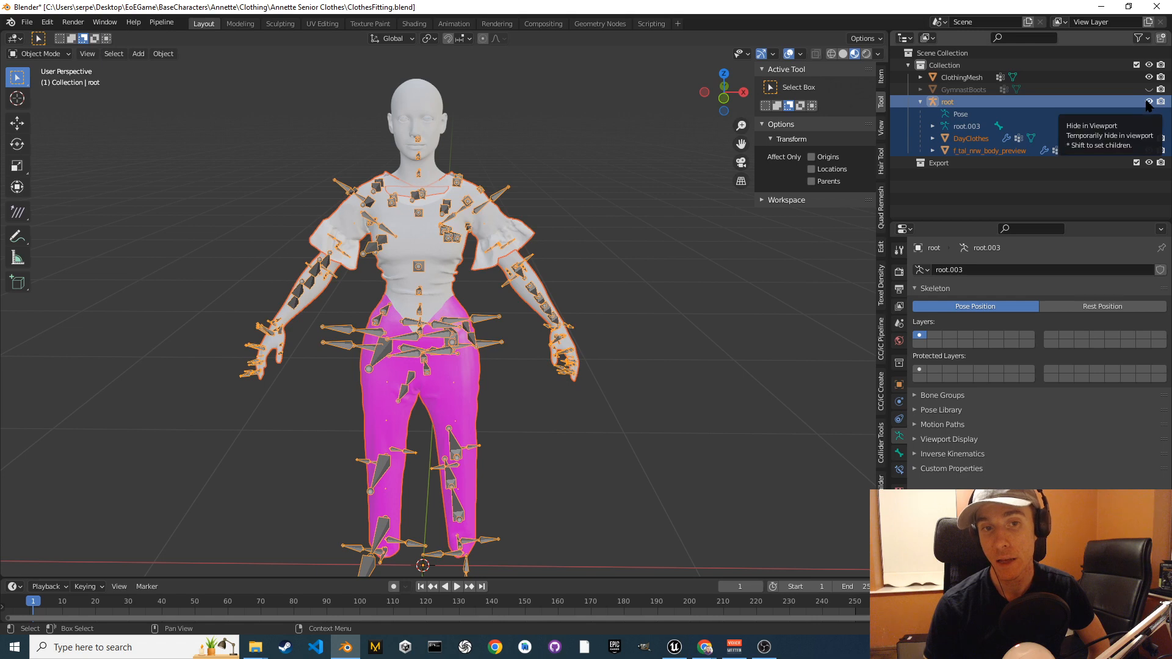
Hide the root armature in the viewport so only the character and clothing meshes are displayed.
left_click(1148, 101)
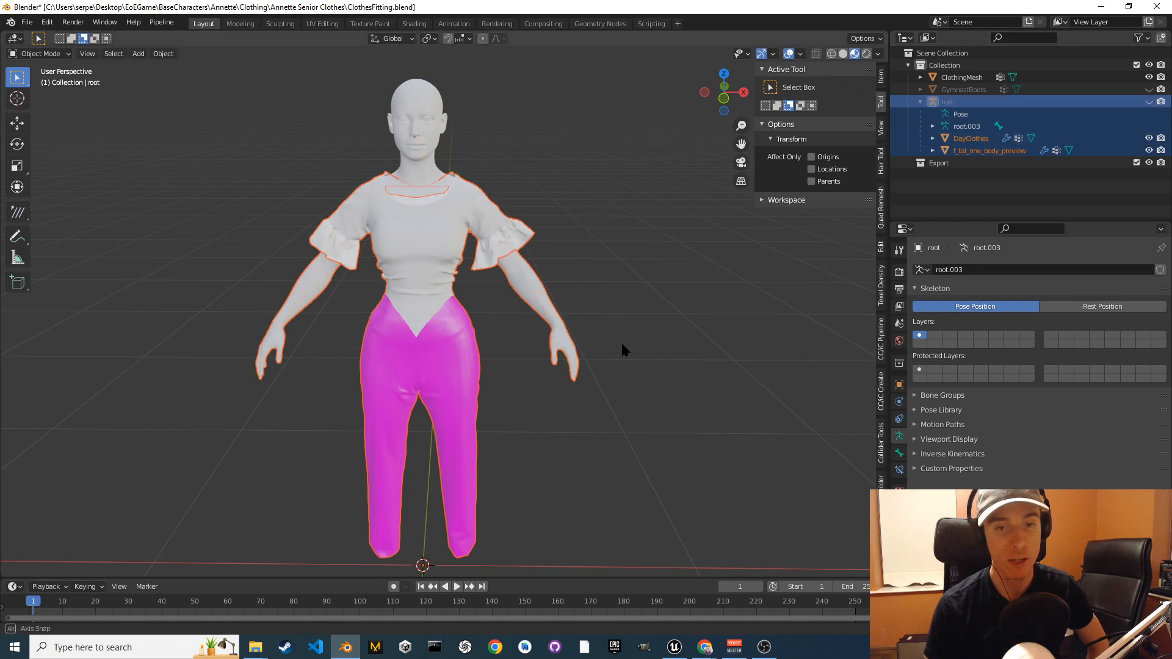
middle_click_drag(621, 342, 525, 348)
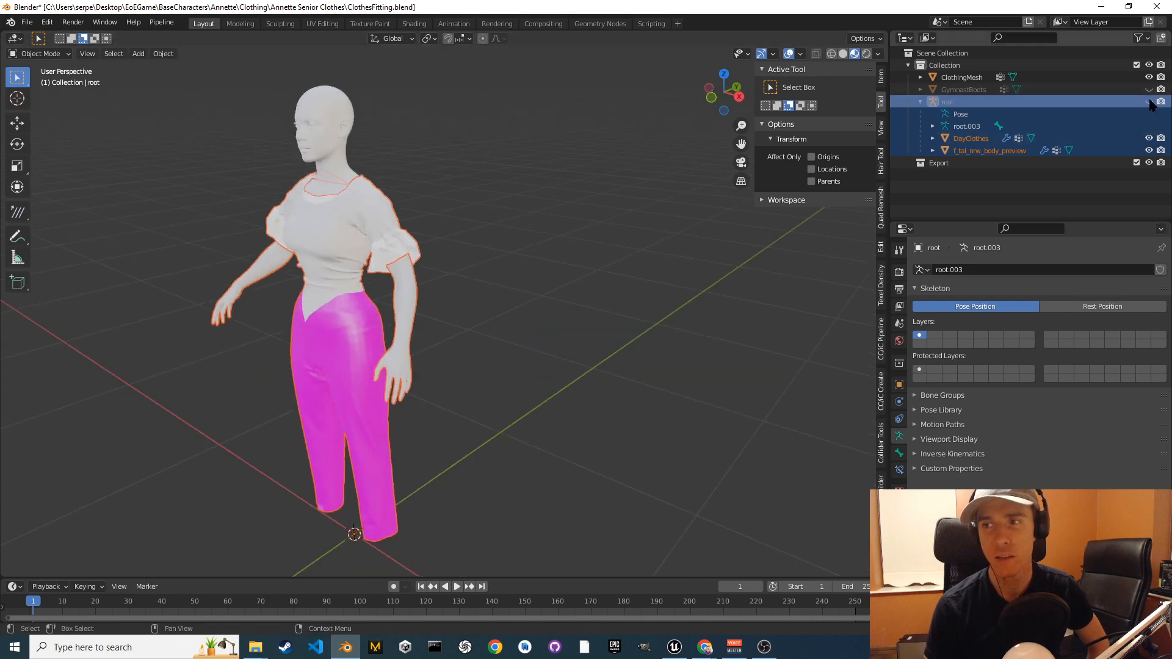
left_click(1148, 101)
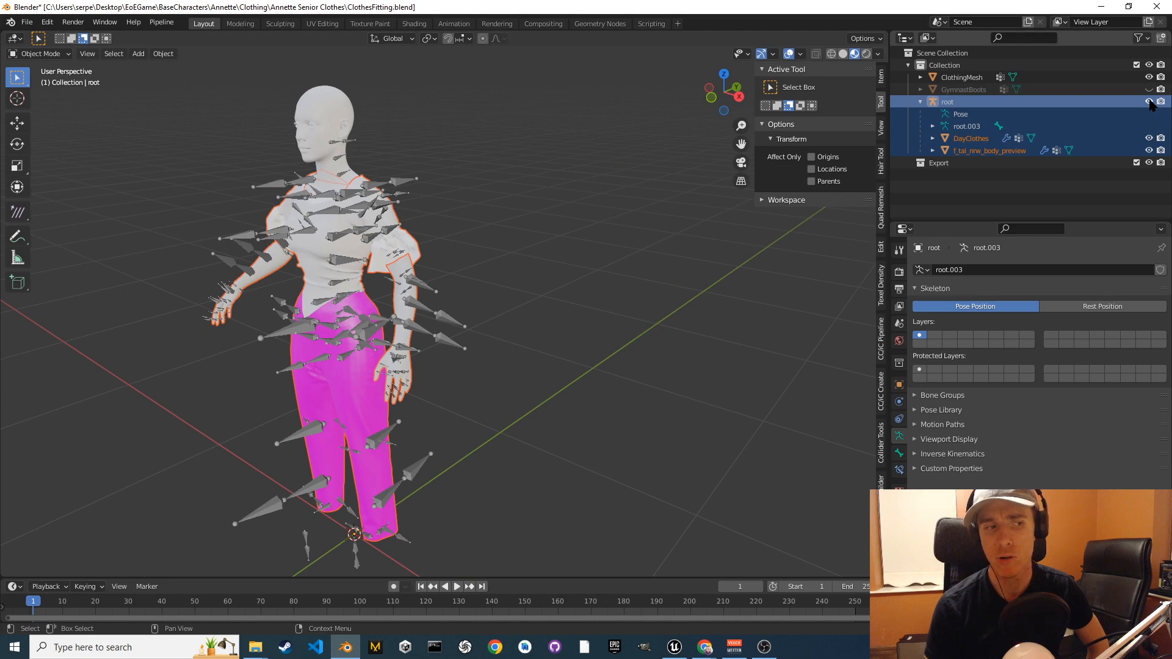
left_click(1148, 102)
middle_click_drag(478, 289, 512, 291)
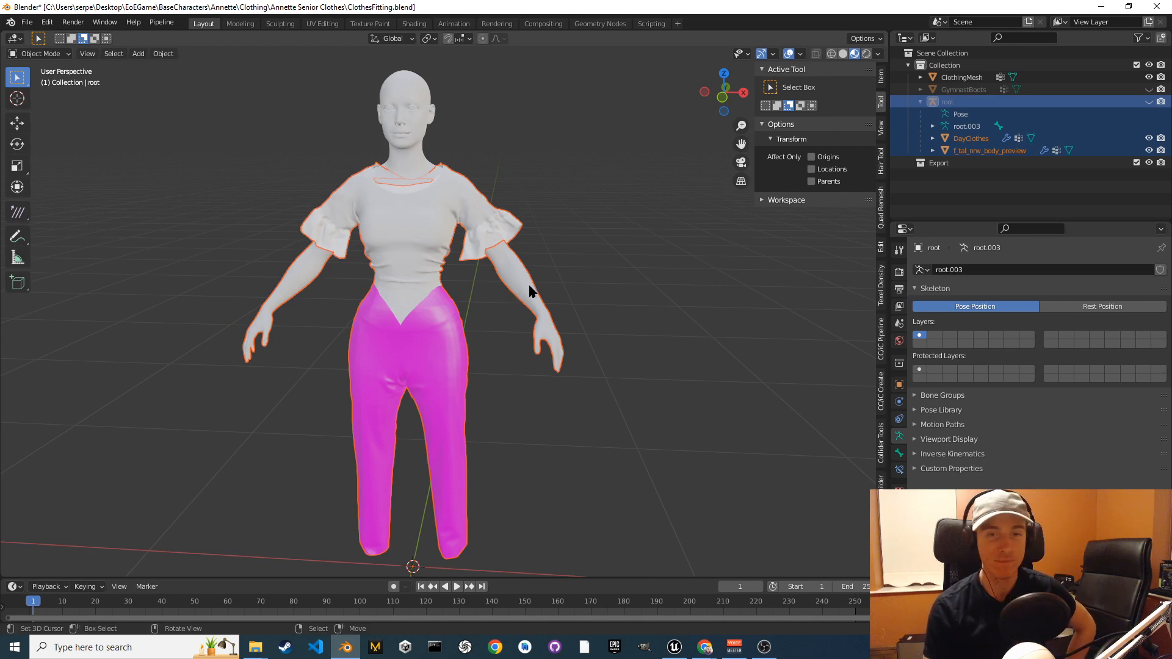
scroll(500, 300, "down", 1)
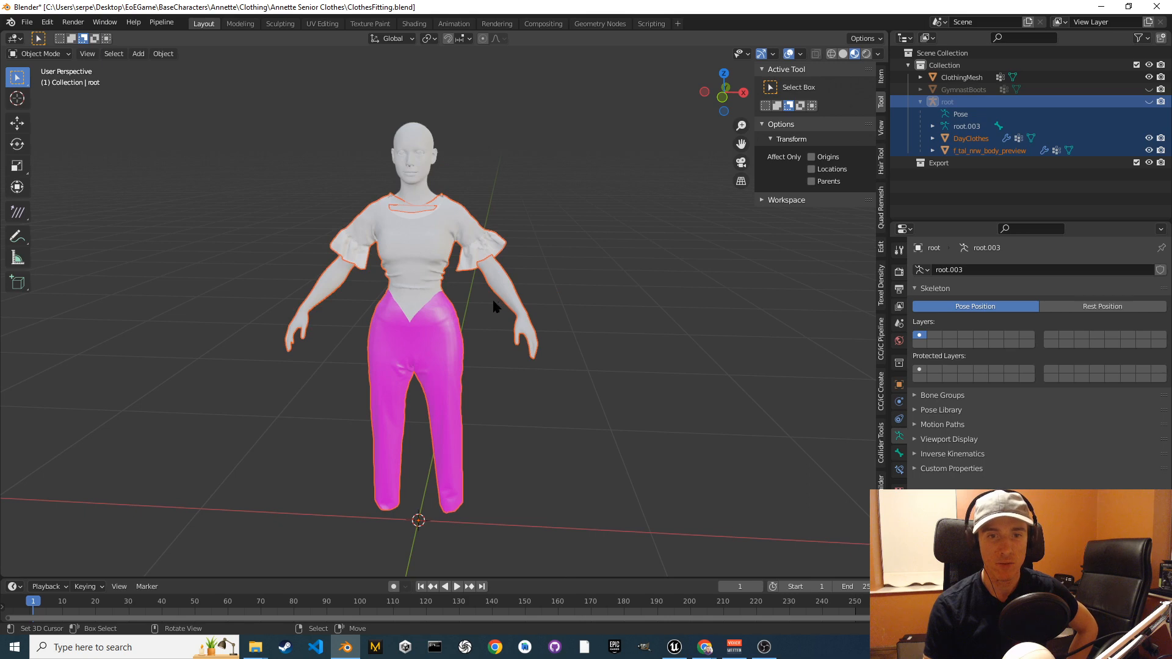
scroll(496, 298, "up", 1)
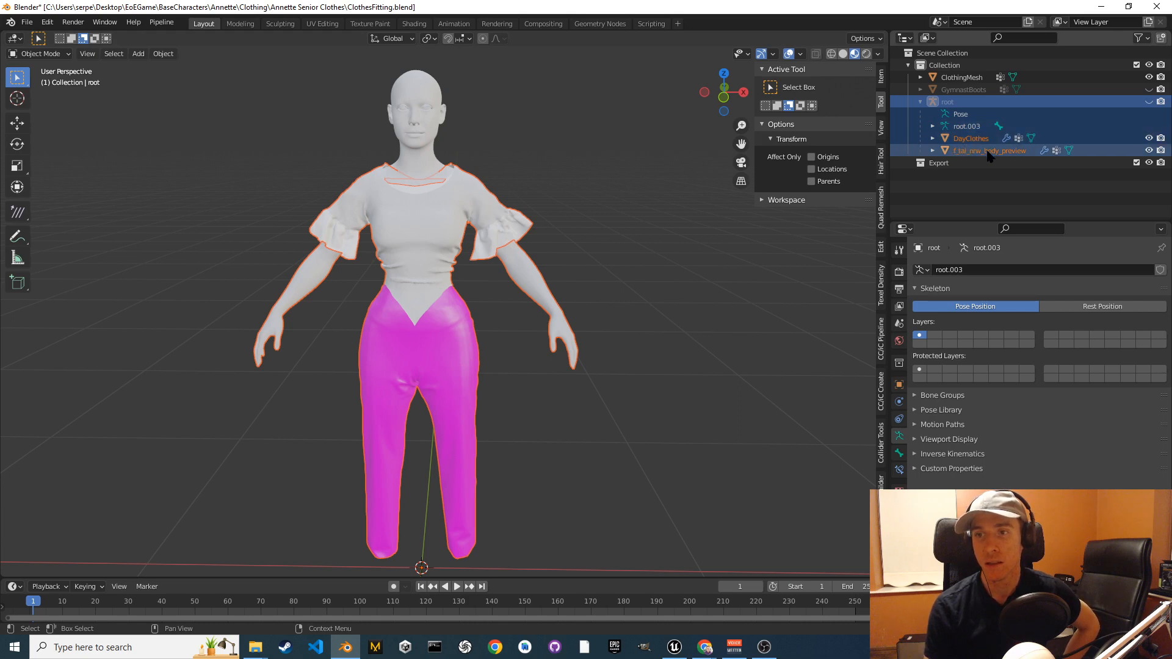
Temporarily hide DayClothes to examine the separate ClothingMesh head and f_tal_nrw_body_preview body, then show the outfit again.
left_click(1149, 138)
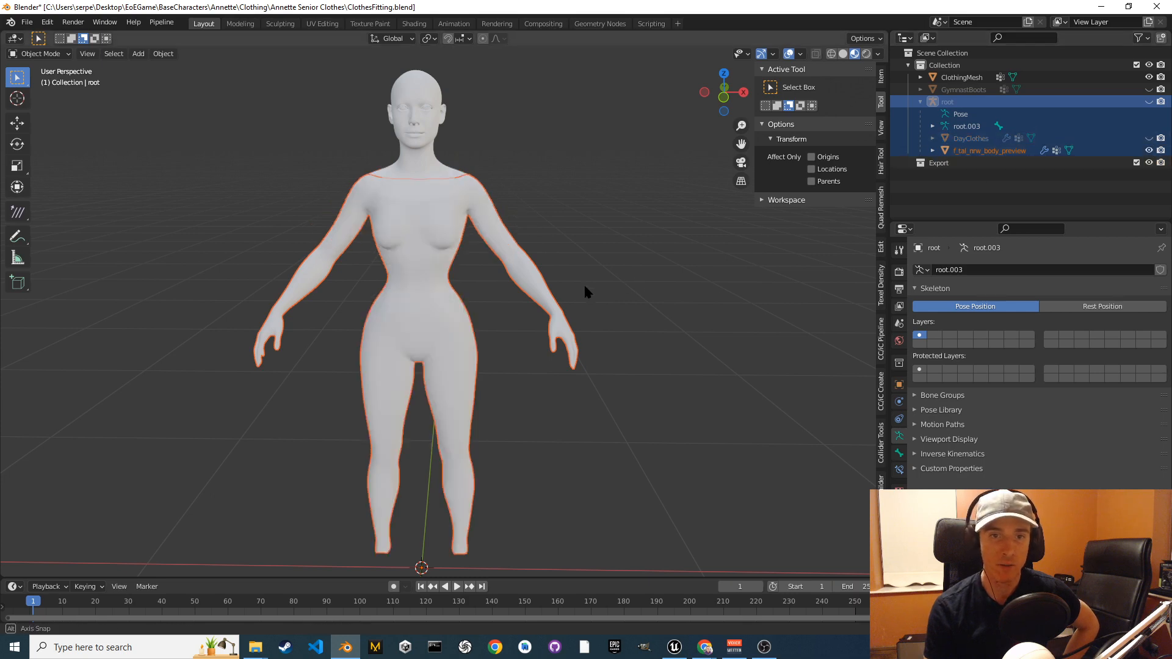
middle_click_drag(585, 292, 601, 250)
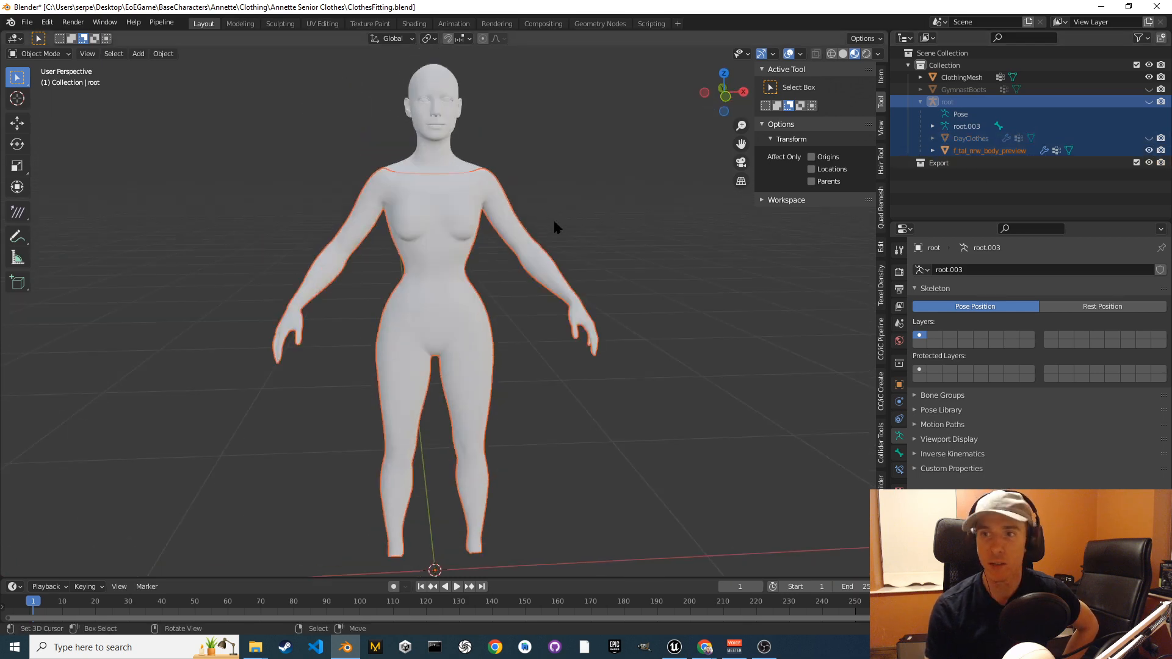
left_click(436, 140)
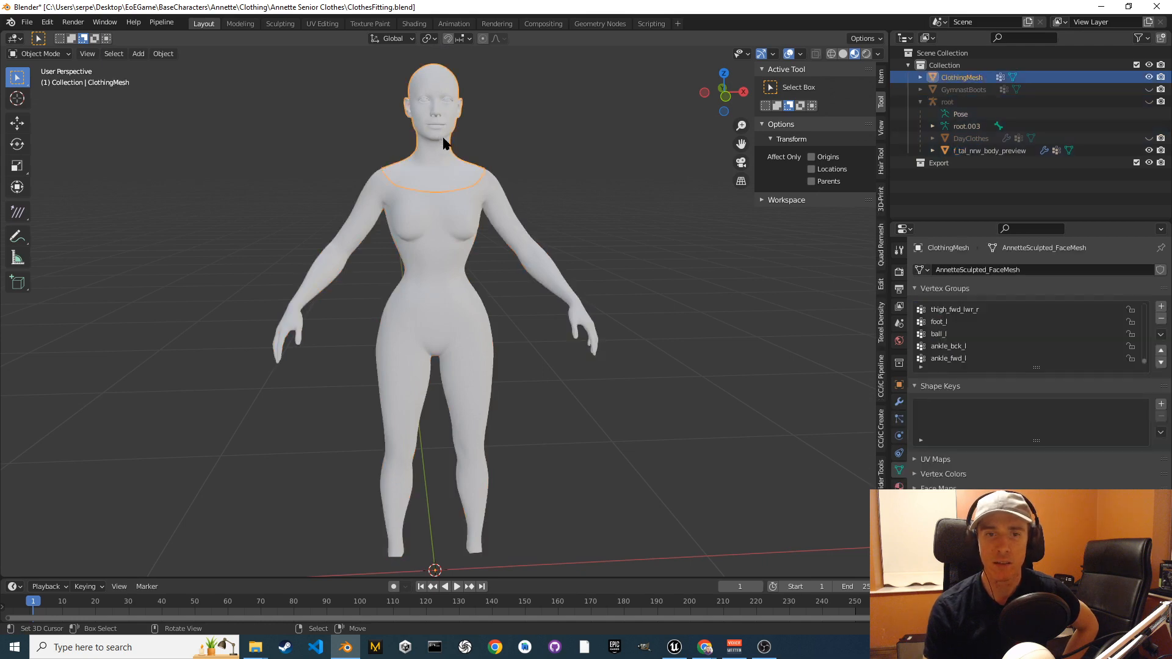
left_click(443, 242)
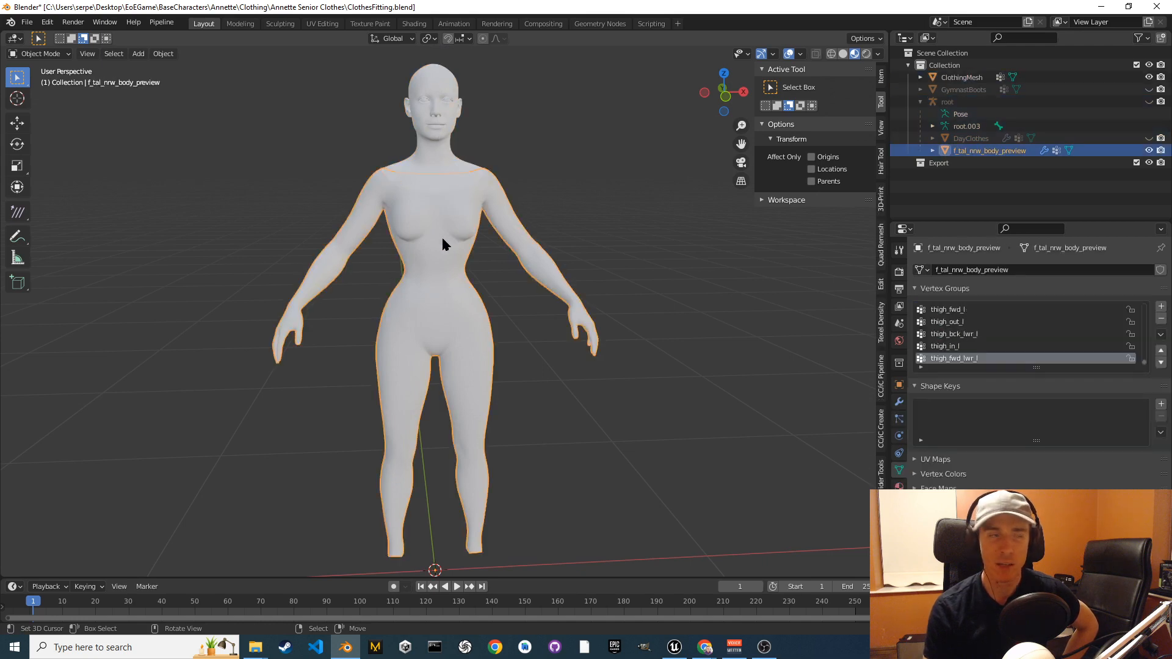
left_click(448, 137)
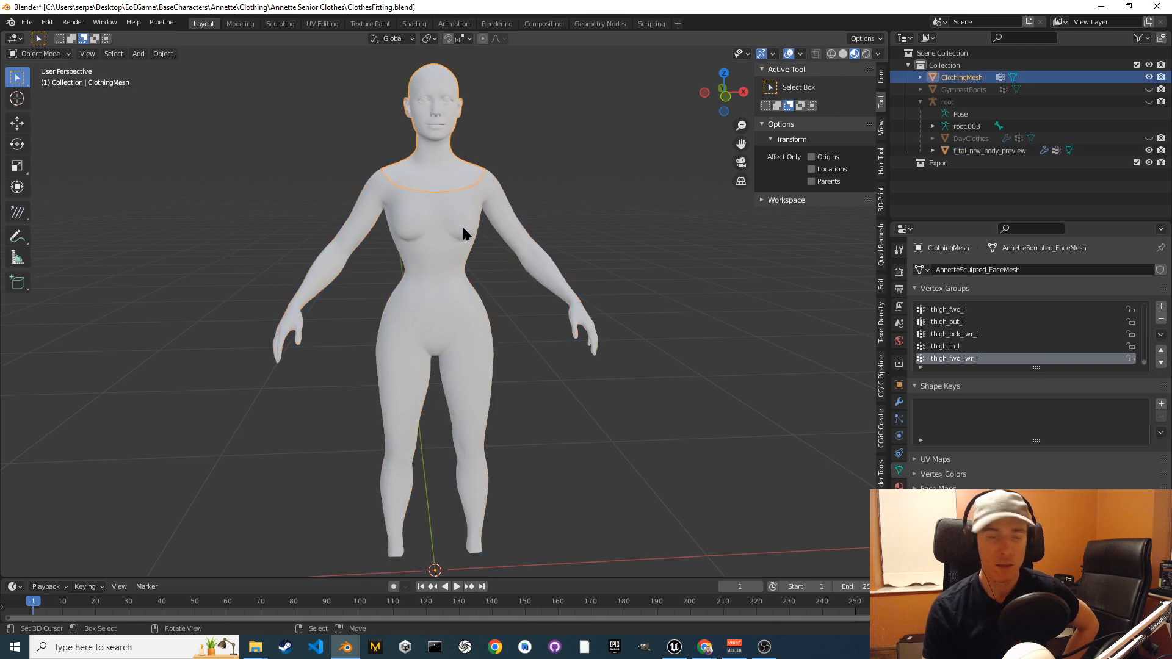
middle_click_drag(586, 348, 560, 340)
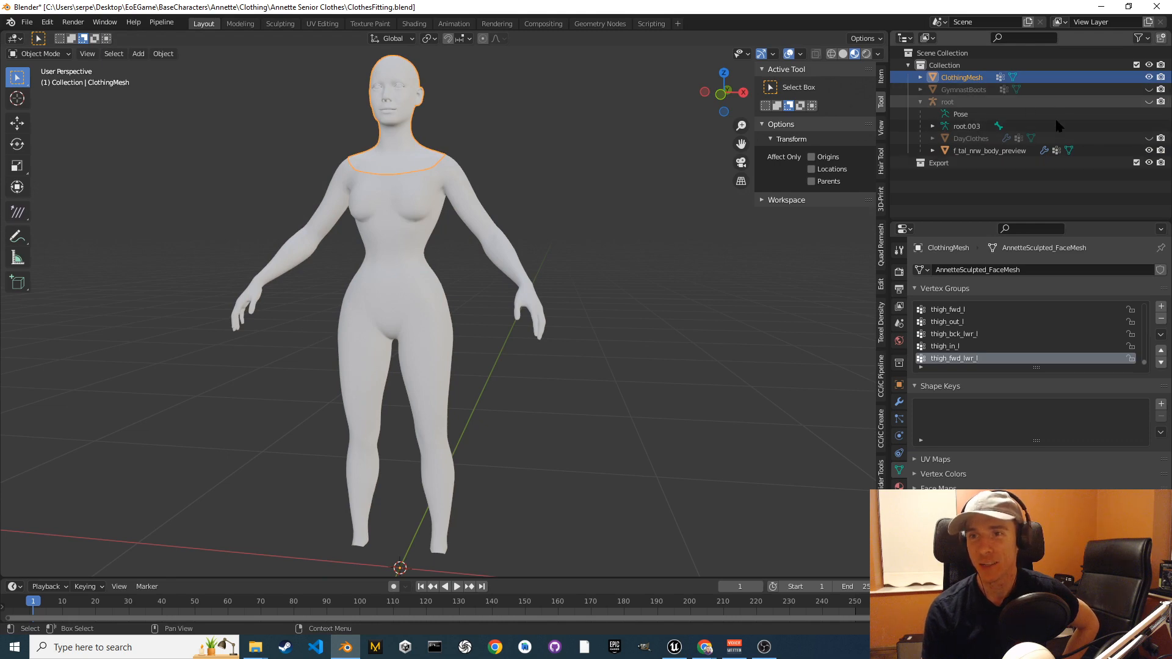
left_click(1149, 139)
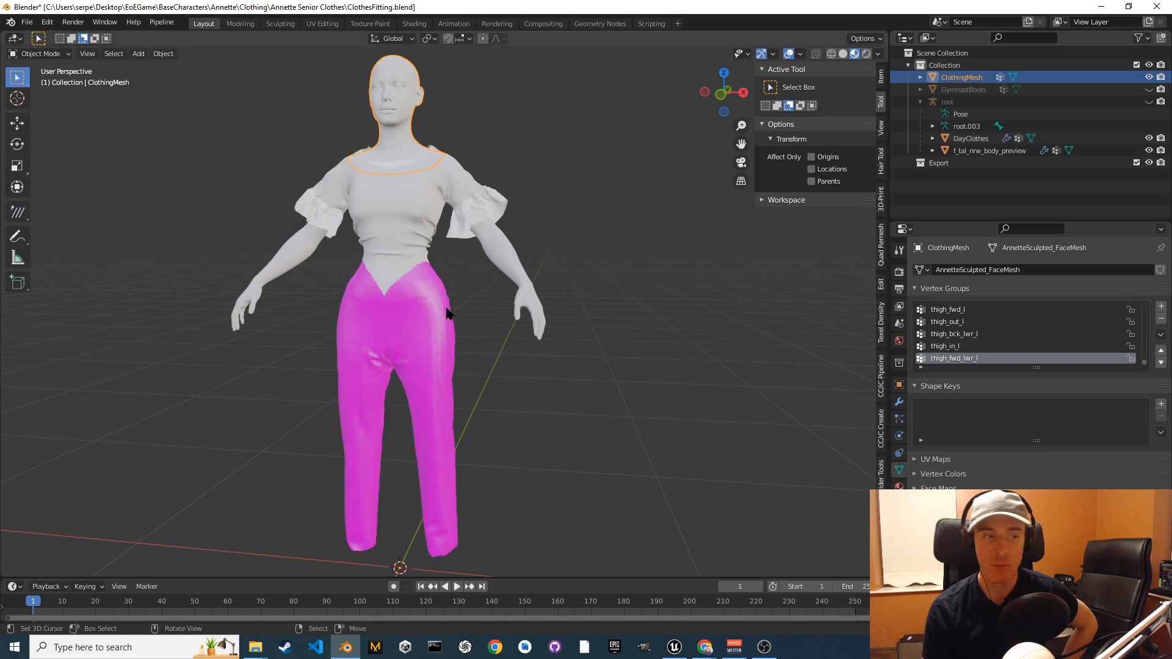
Examine how the DayClothes top and trousers fit the character at the neckline, waist and sleeves from several angles.
middle_click_drag(494, 314, 454, 250)
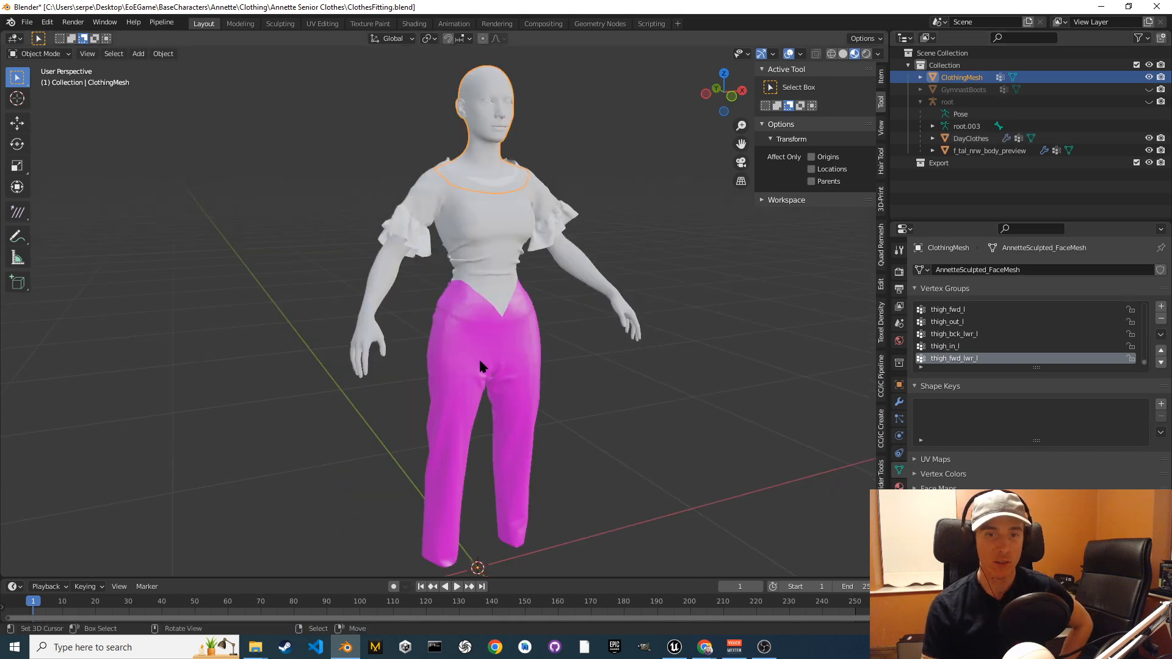
middle_click_drag(533, 332, 492, 330)
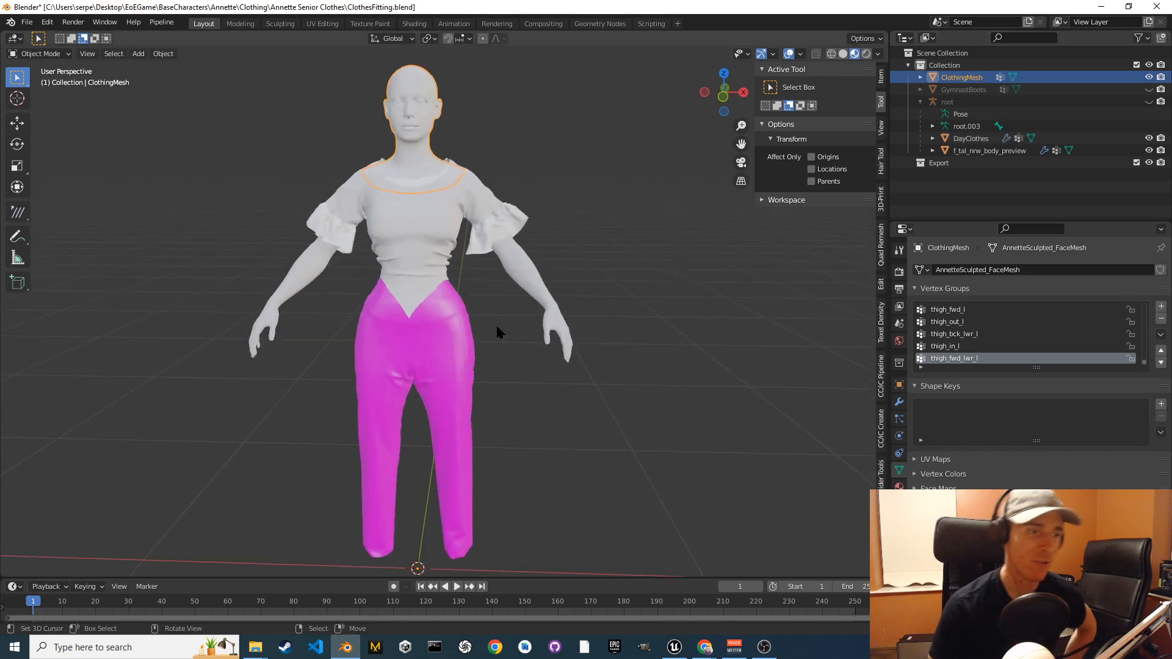
middle_click_drag(499, 309, 495, 312)
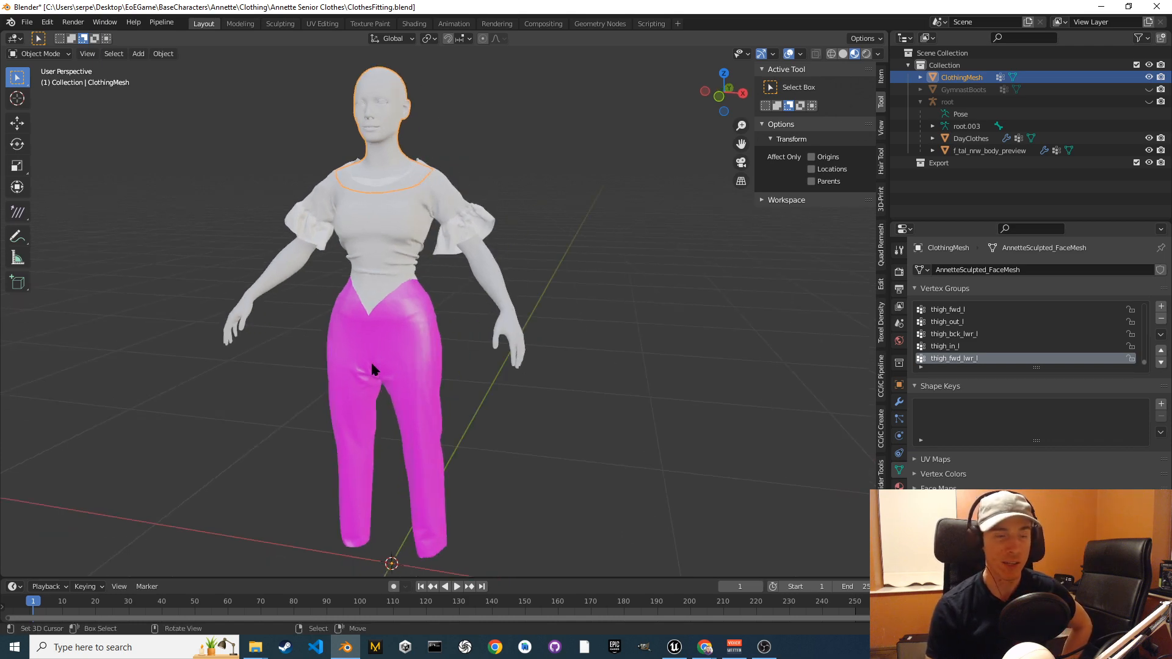
middle_click_drag(435, 258, 463, 282)
scroll(454, 265, "up", 3)
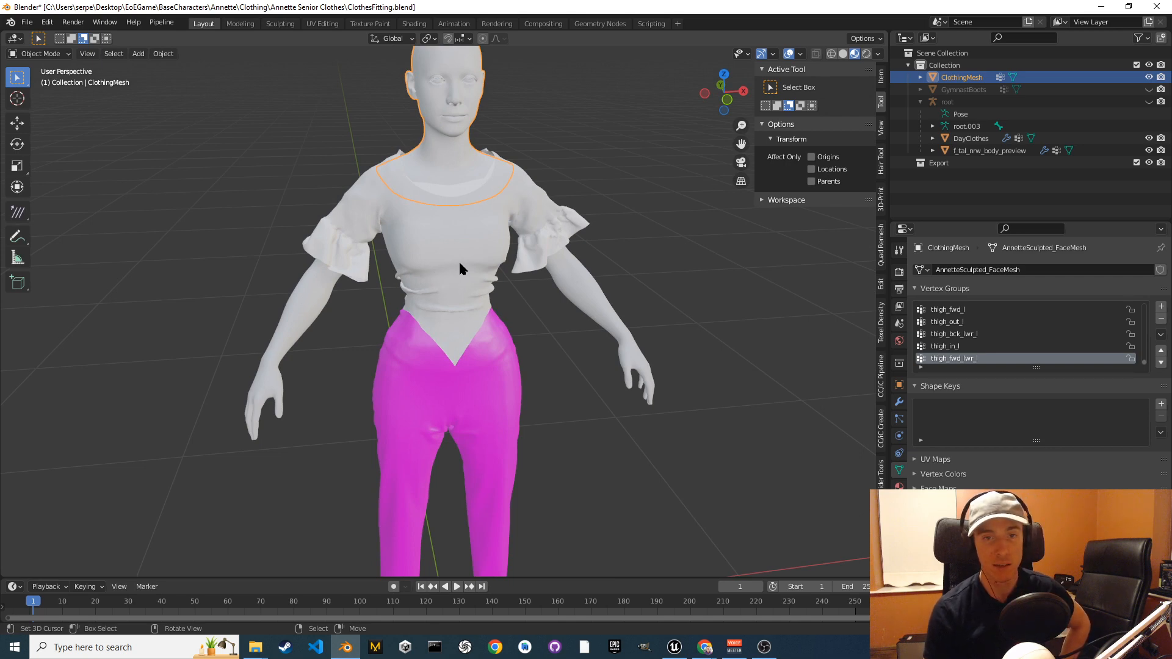
middle_click_drag(440, 269, 450, 243)
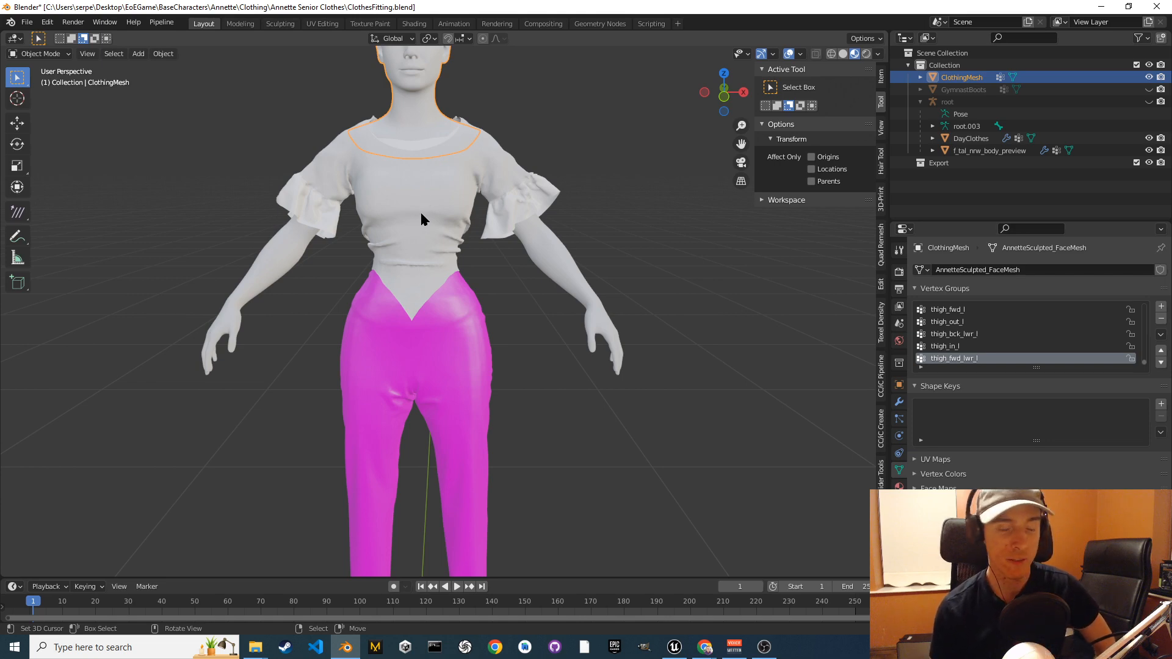
middle_click_drag(455, 255, 403, 254)
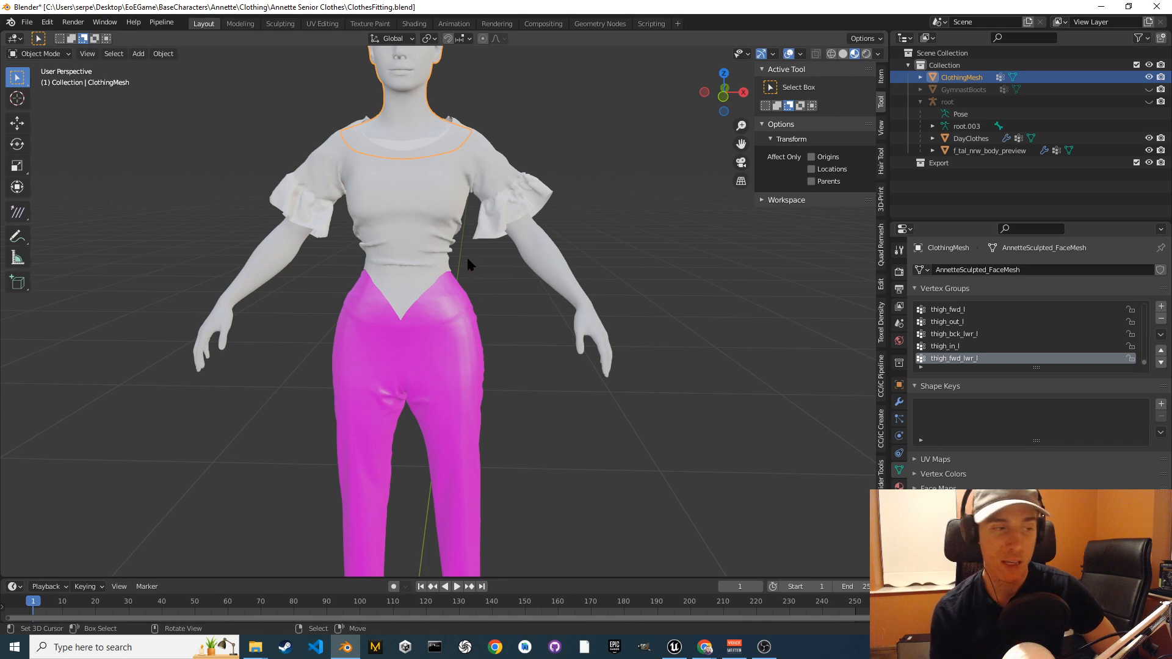
middle_click_drag(467, 256, 451, 278)
scroll(471, 272, "up", 2)
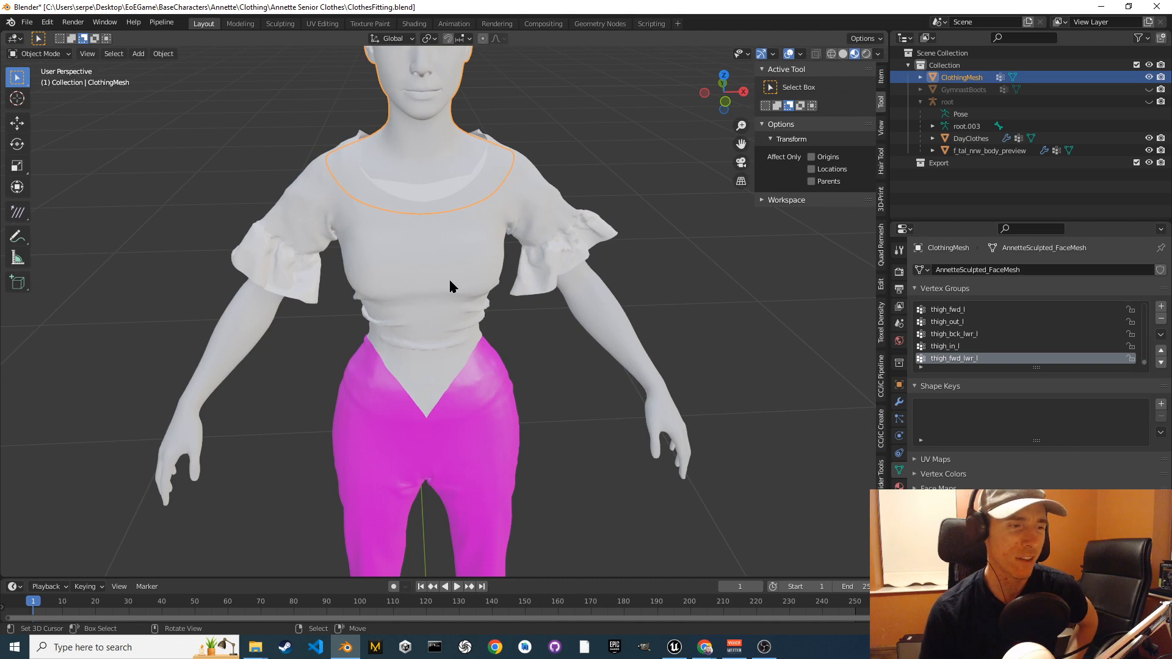
middle_click_drag(448, 283, 442, 281)
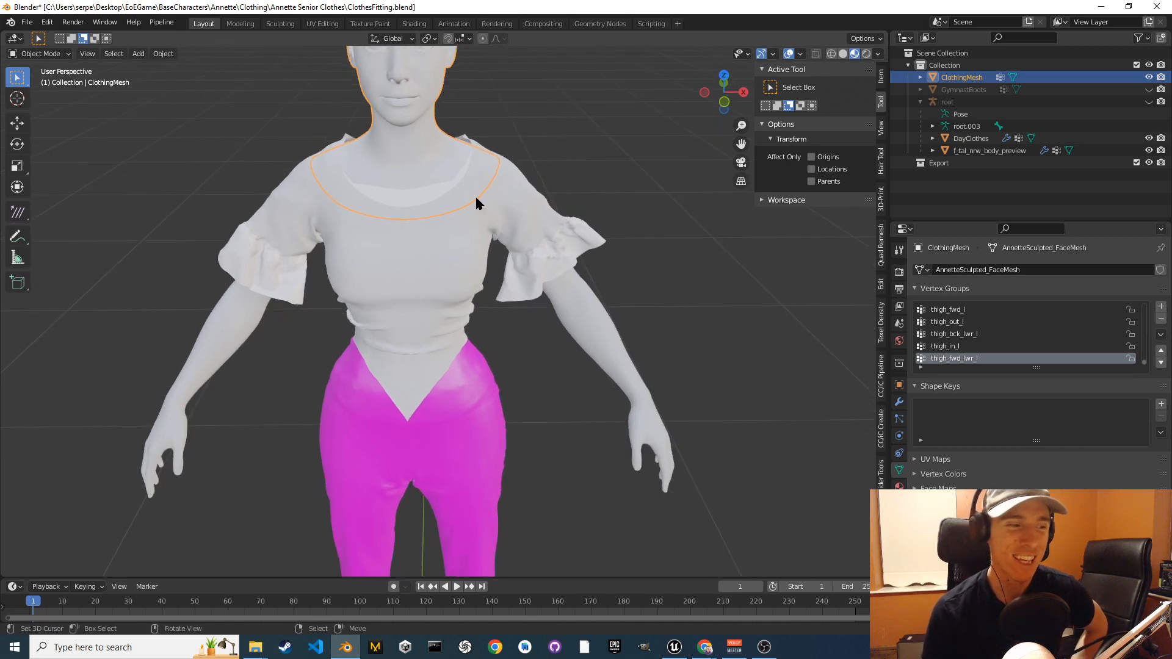
middle_click_drag(486, 239, 479, 251)
scroll(479, 251, "up", 2)
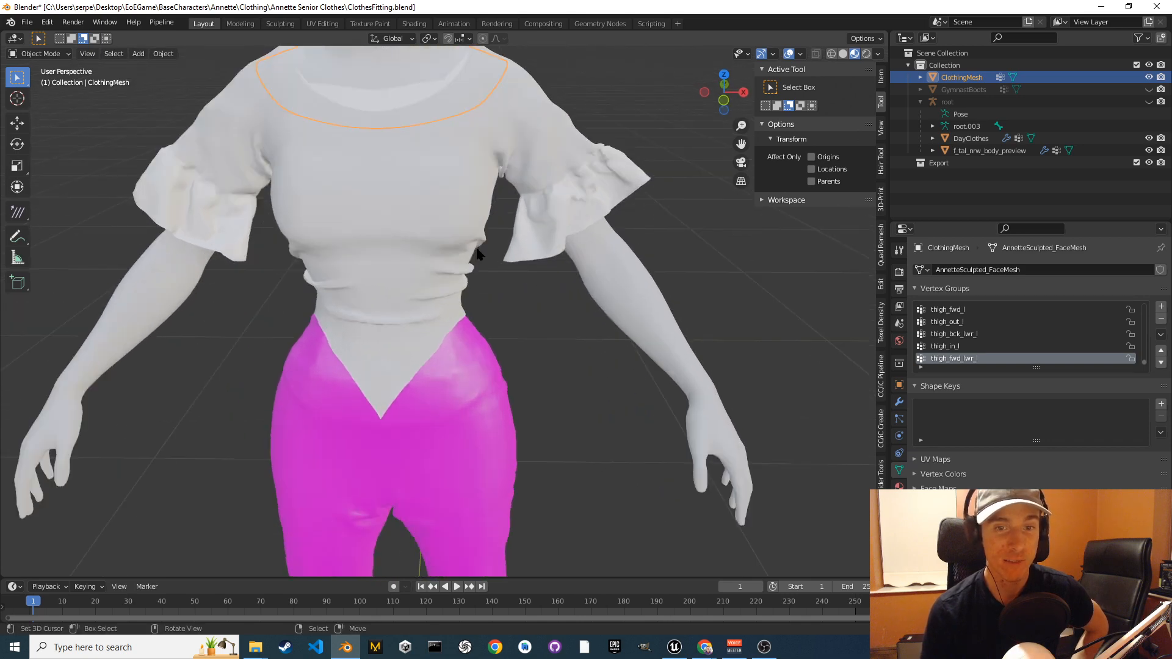
scroll(477, 254, "down", 1)
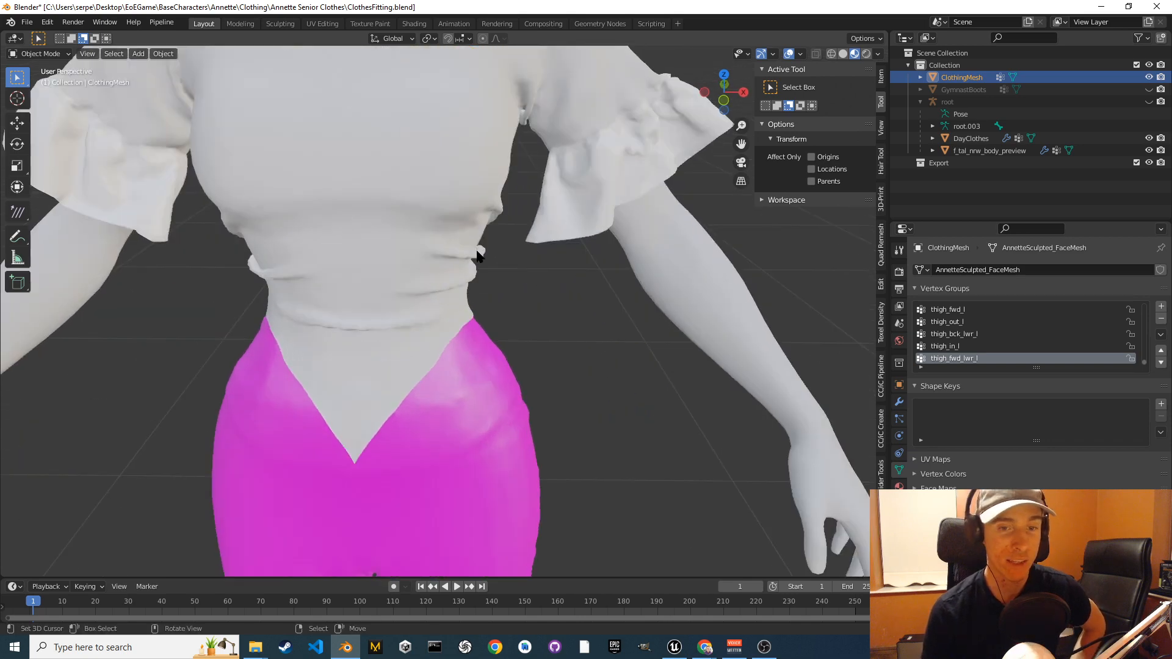
scroll(477, 255, "down", 2)
scroll(476, 255, "down", 1)
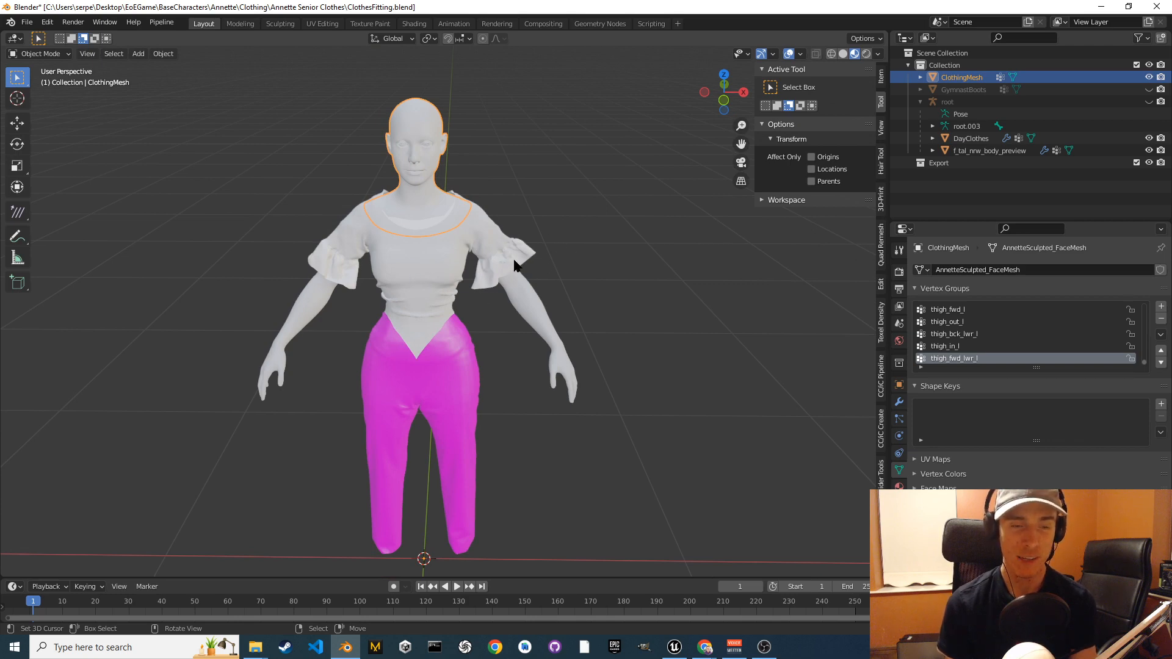
mouse_move(484, 291)
middle_mouse_down()
mouse_move(500, 288)
mouse_move(491, 272)
middle_mouse_up()
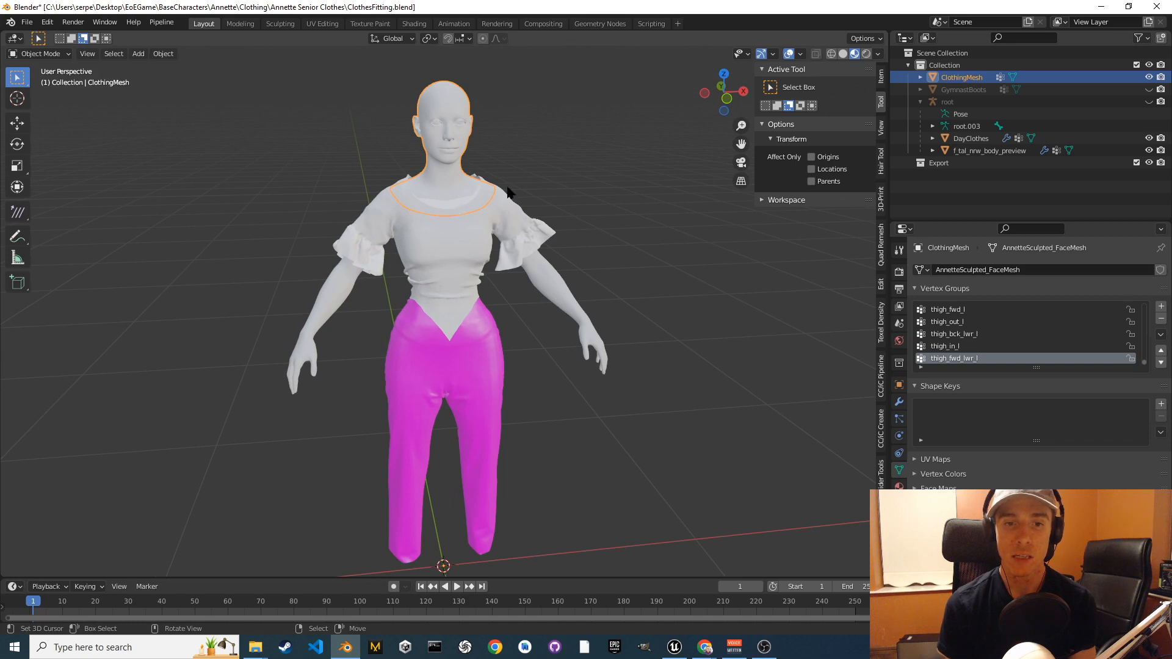
Hide the DayClothes outfit and examine the bare body underneath.
left_click(464, 301)
middle_click_drag(498, 280, 478, 285)
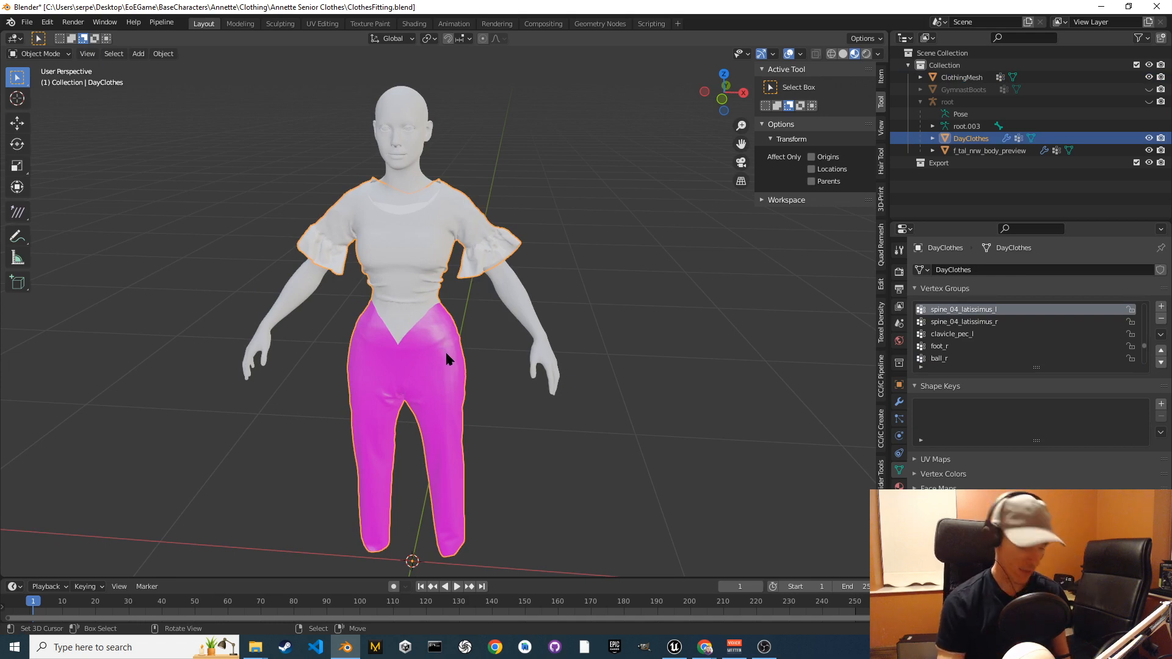
key("h")
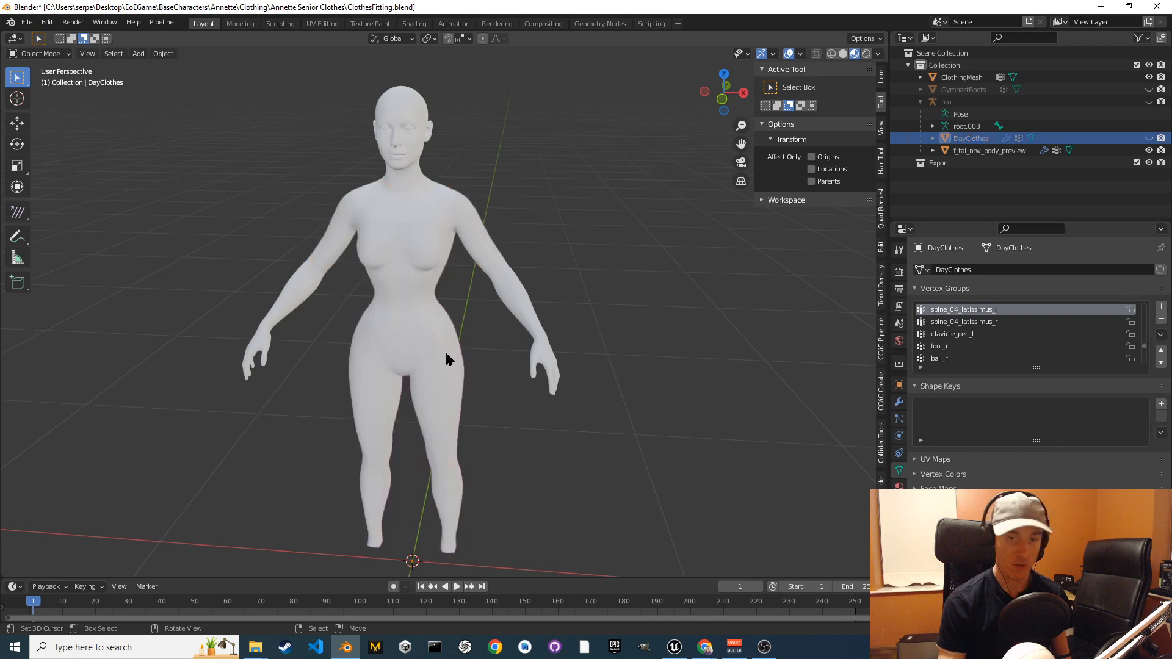
middle_click_drag(445, 351, 360, 261)
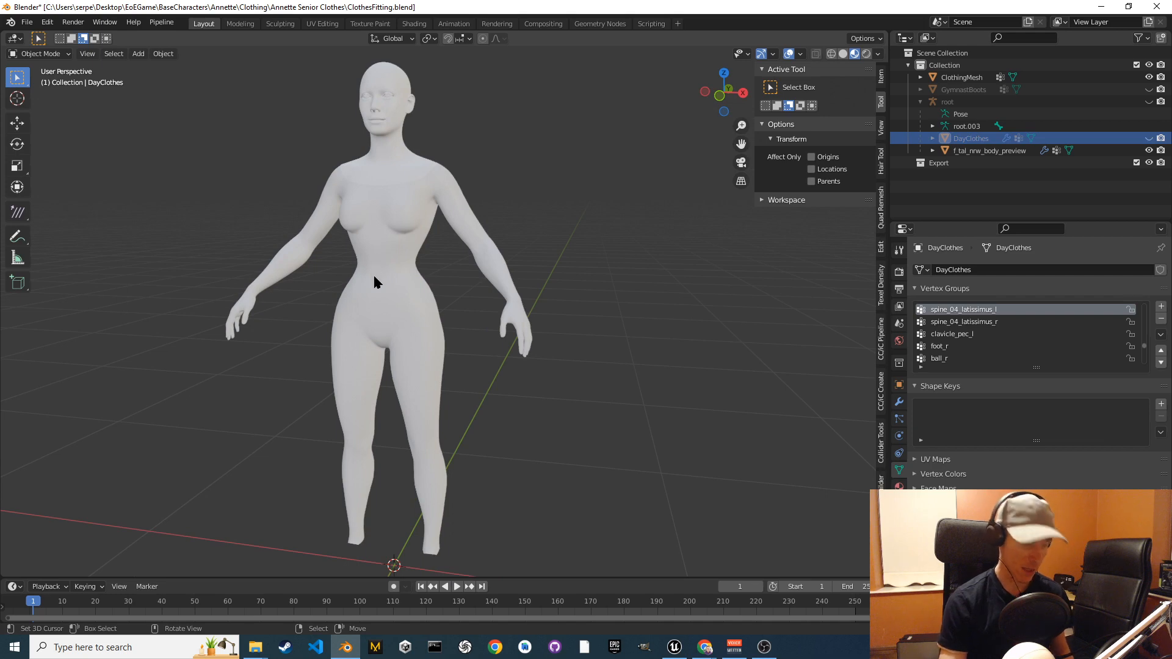
middle_click_drag(389, 307, 394, 298)
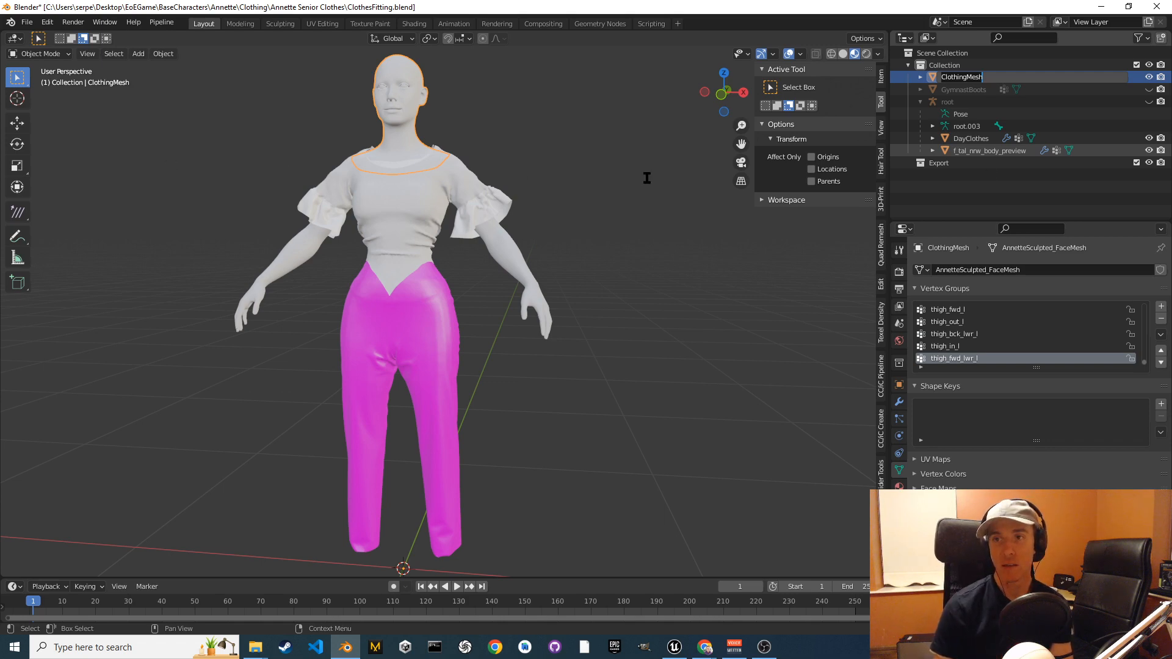
Unhide the root armature in the viewport.
left_click(1024, 199)
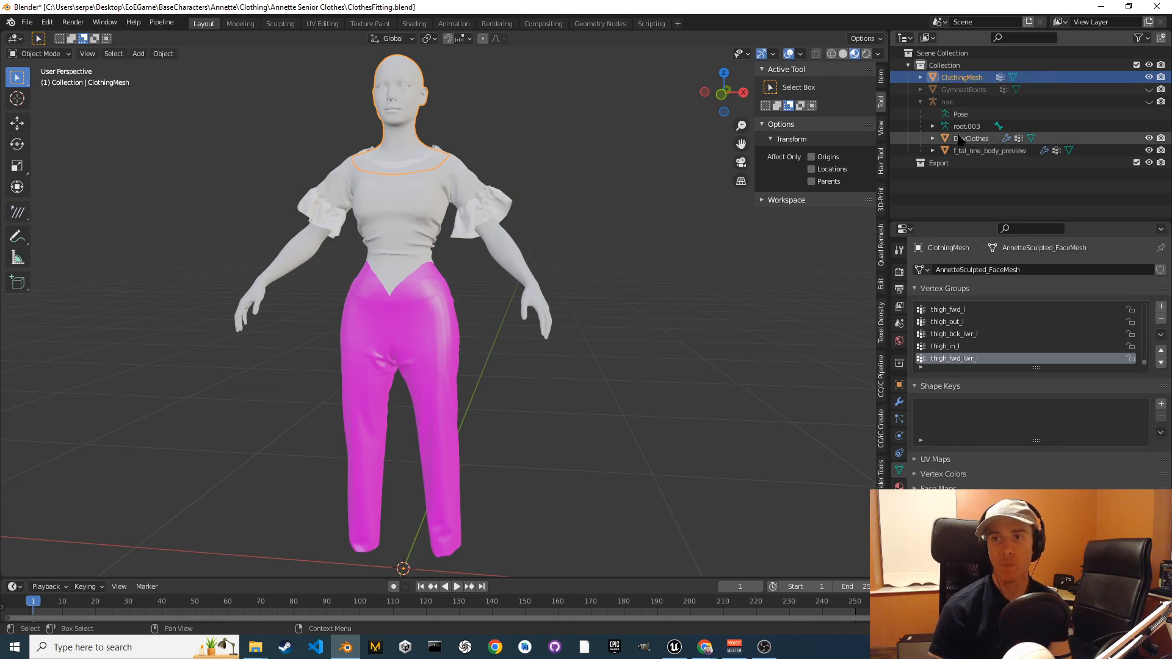
left_click(943, 104)
left_click(1148, 102)
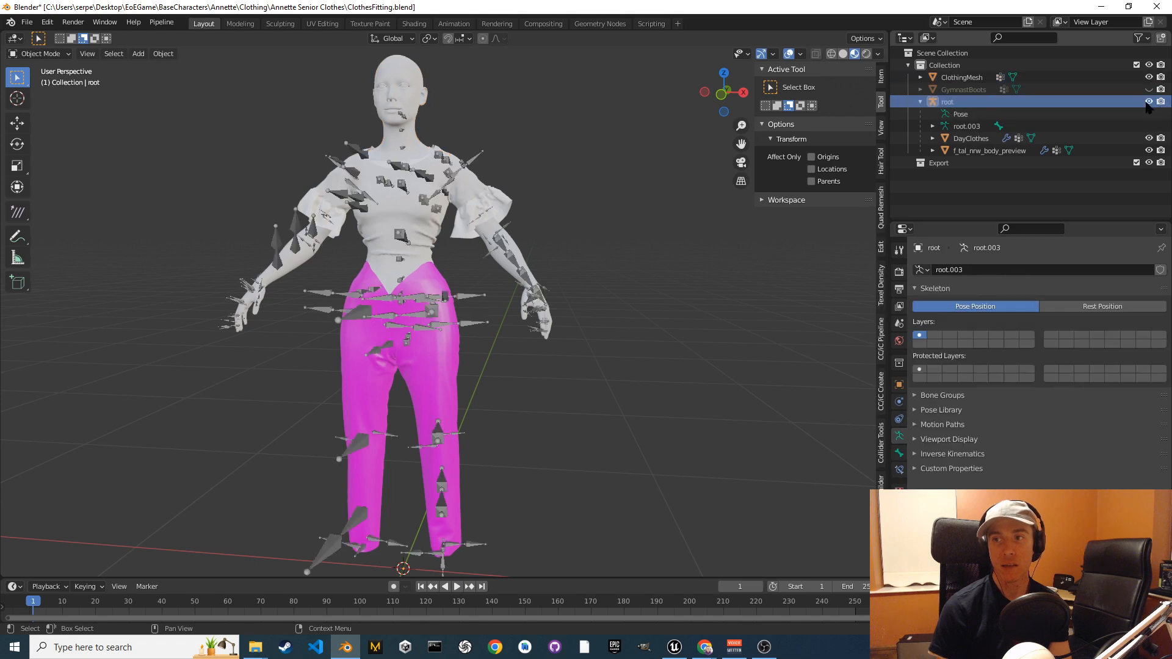
middle_click_drag(493, 247, 506, 255)
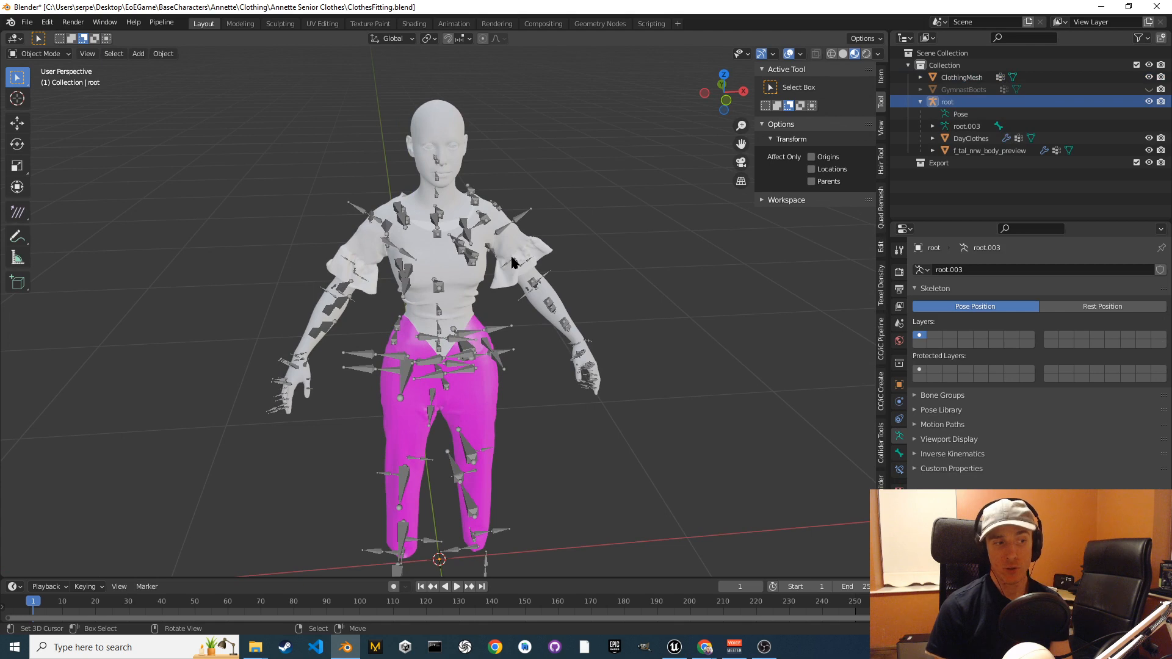
Select the ClothingMesh head object and examine it together with the armature and outfit.
left_click(963, 77)
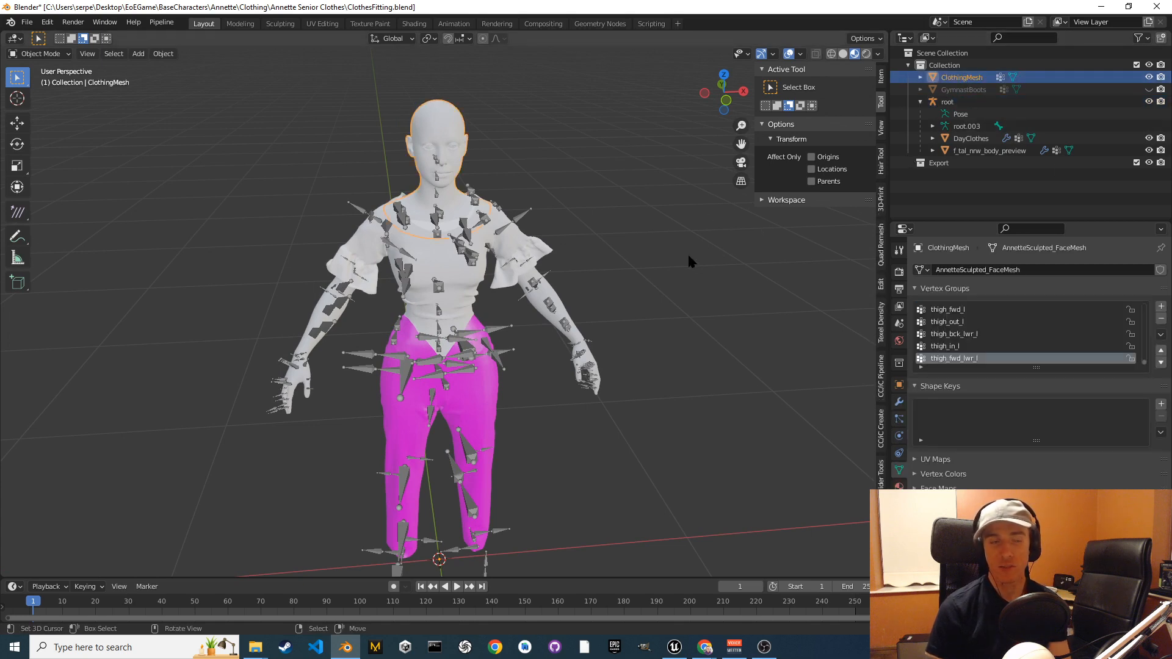
mouse_move(688, 259)
middle_mouse_down()
mouse_move(657, 264)
mouse_move(675, 249)
middle_mouse_up()
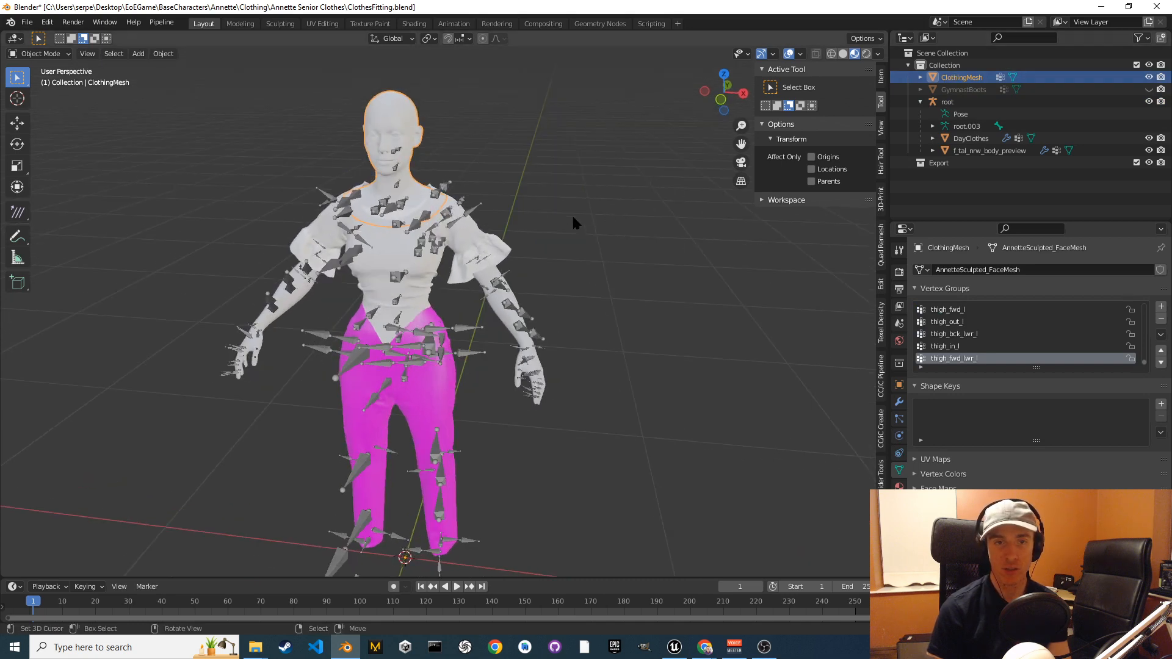
middle_click_drag(574, 217, 578, 215)
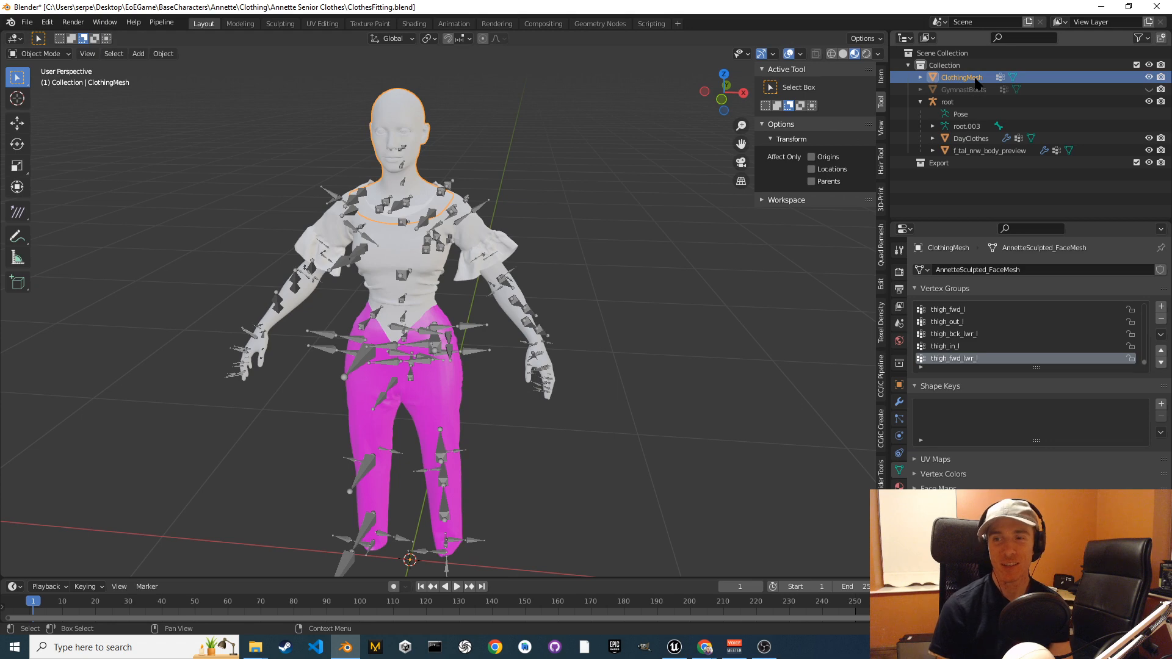
Clear the DayClothes object's parent with Clear and Keep Transformation.
left_click(971, 141)
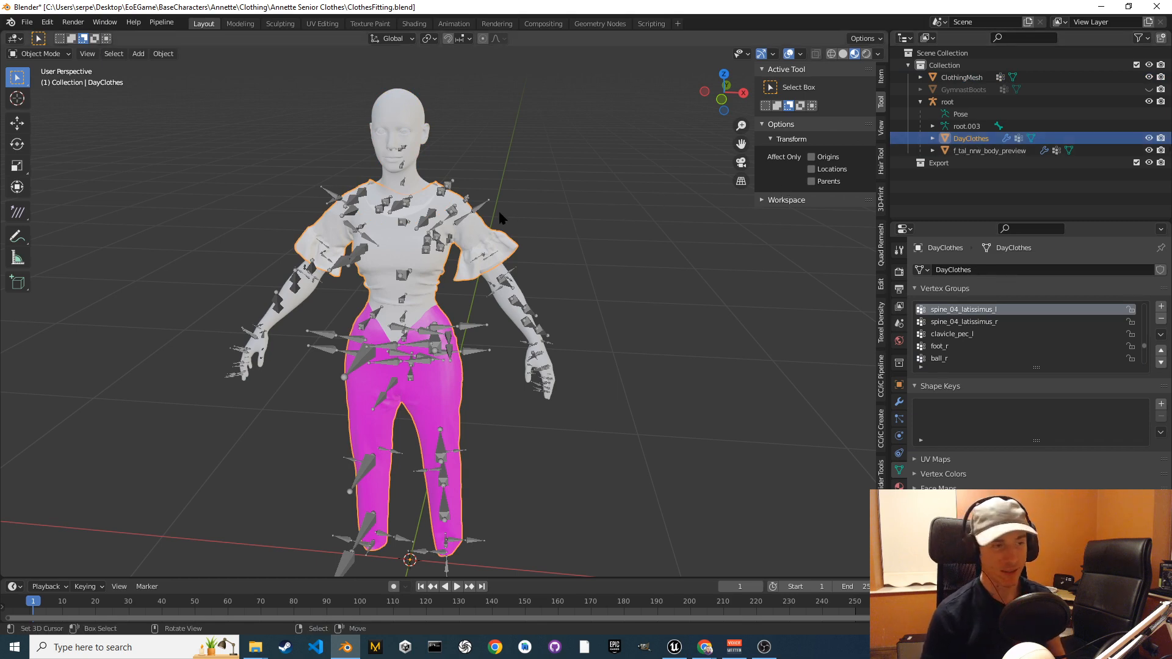
key("F3")
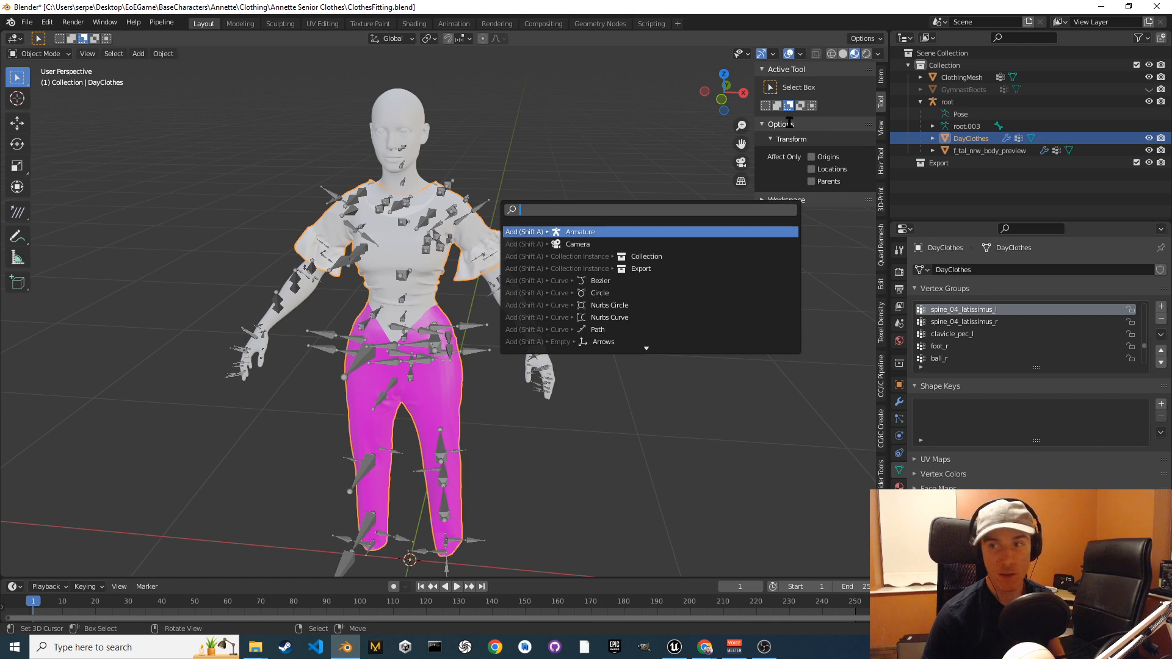
left_click(983, 138)
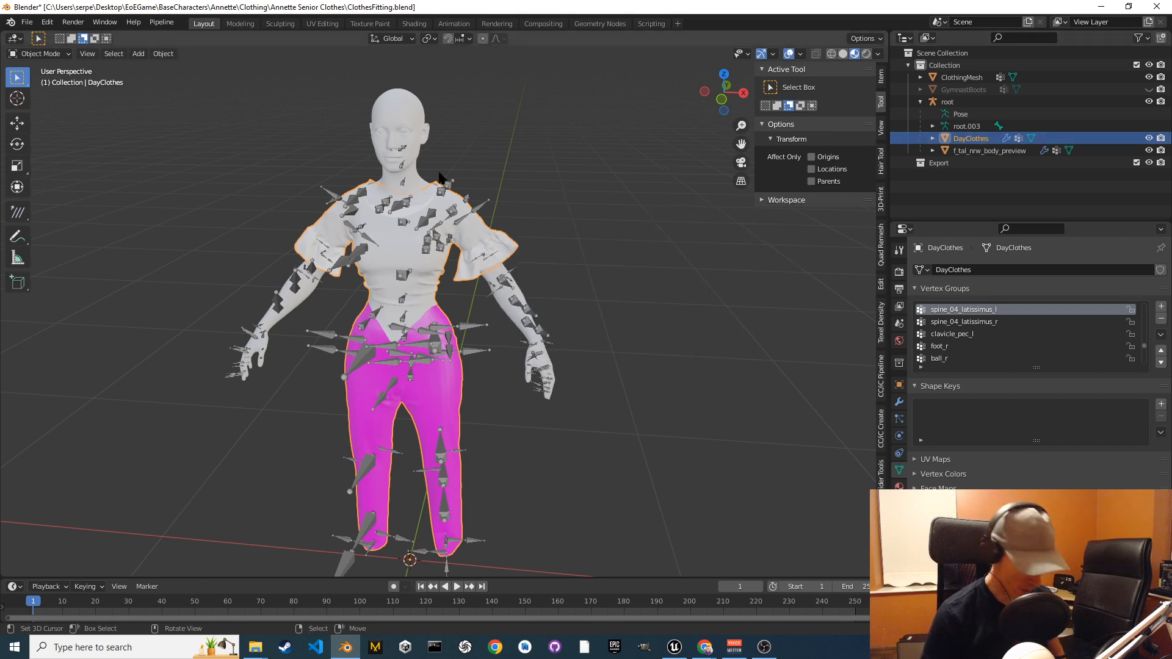
key("alt+p")
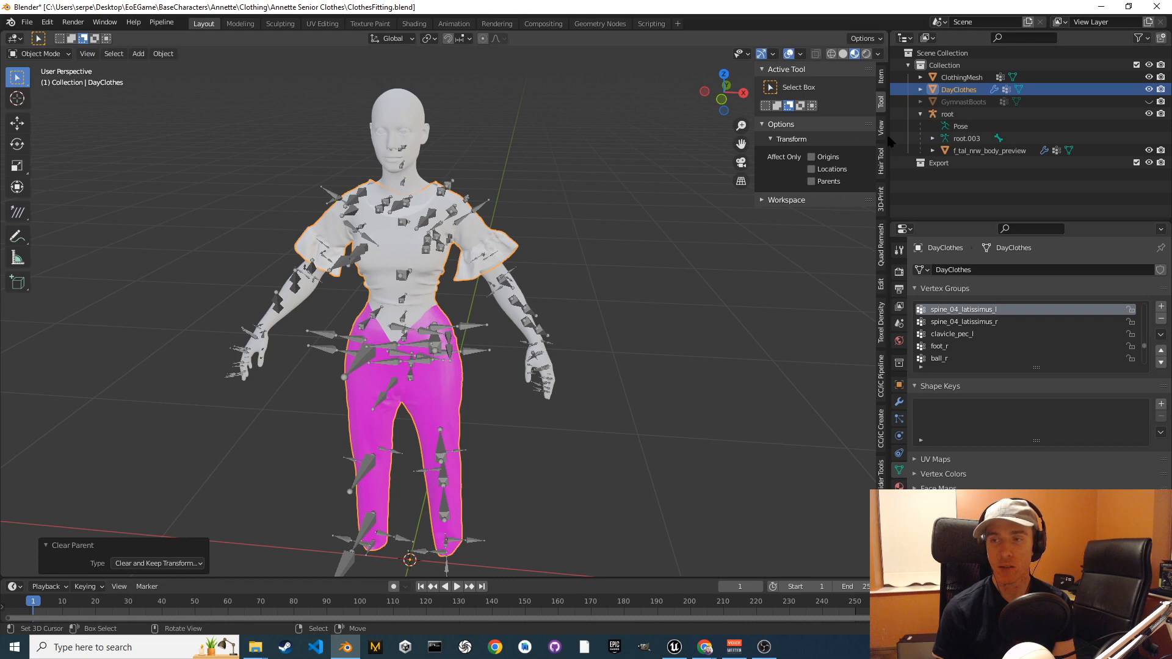
Remove the Data Transfer and Armature modifiers from DayClothes and try moving the outfit off the body.
left_click(900, 402)
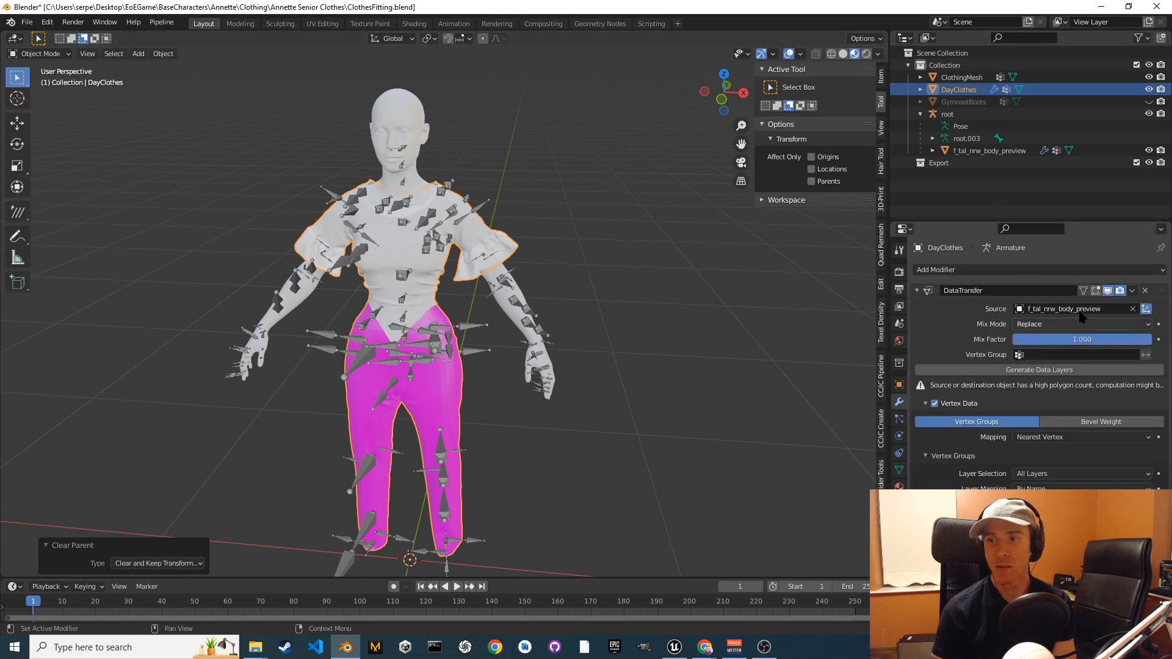
left_click(1145, 291)
left_click(1145, 292)
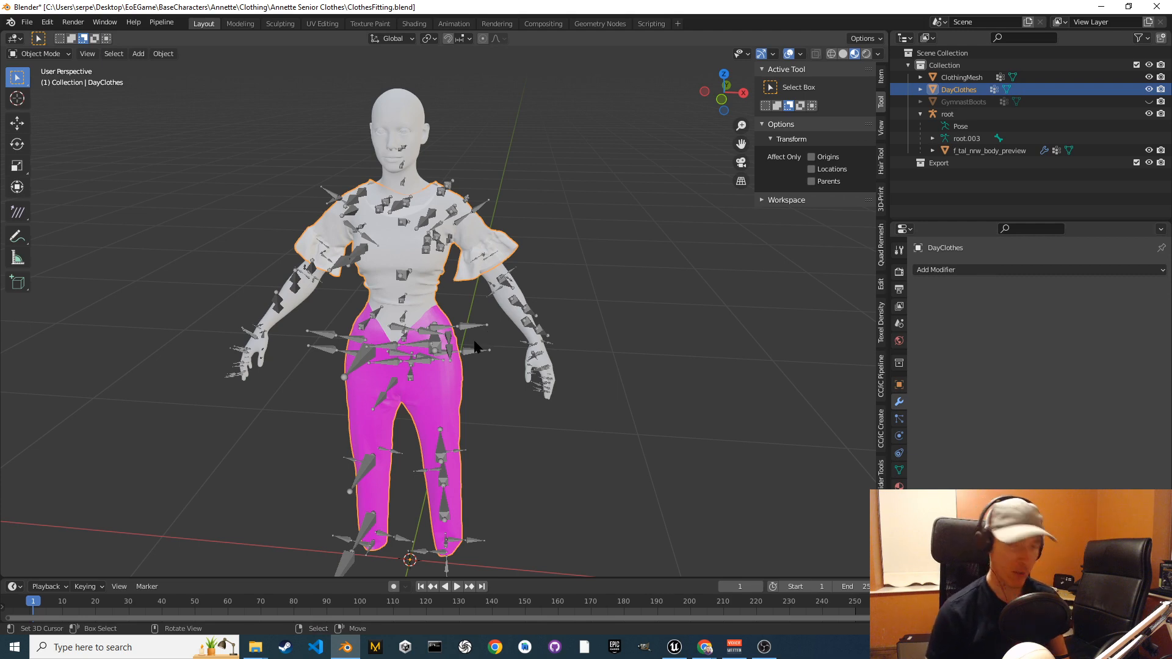
key("g")
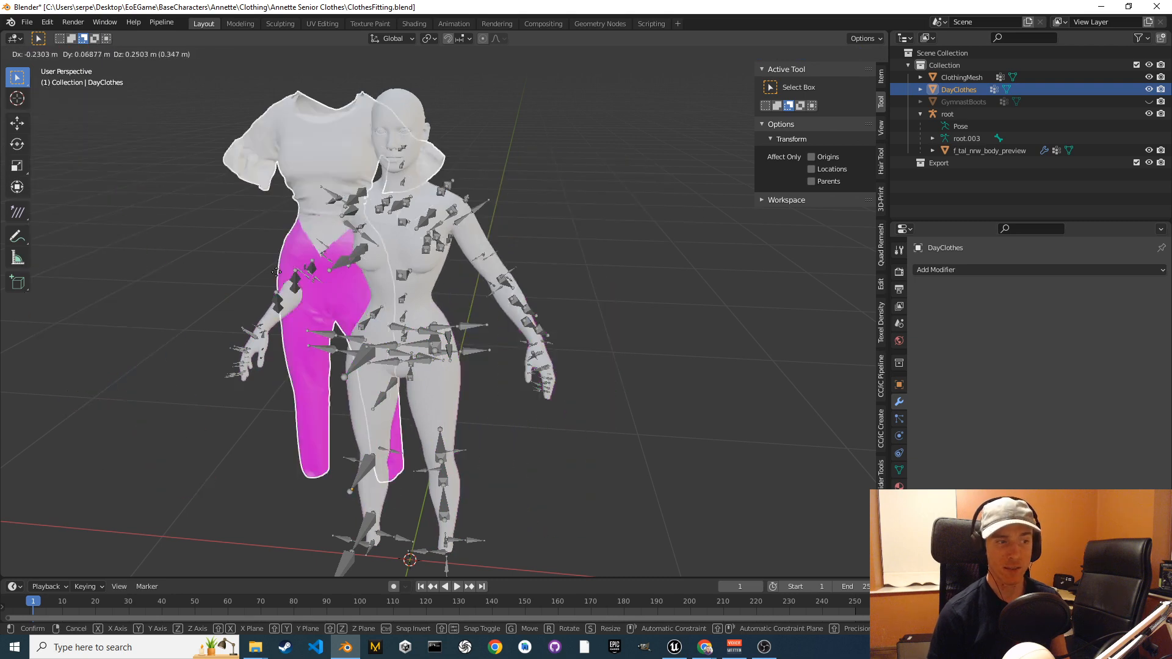
right_click(414, 260)
Select the f_tal_nrw_body_preview mesh and examine it with the outfit and bones from the front.
left_click(415, 258)
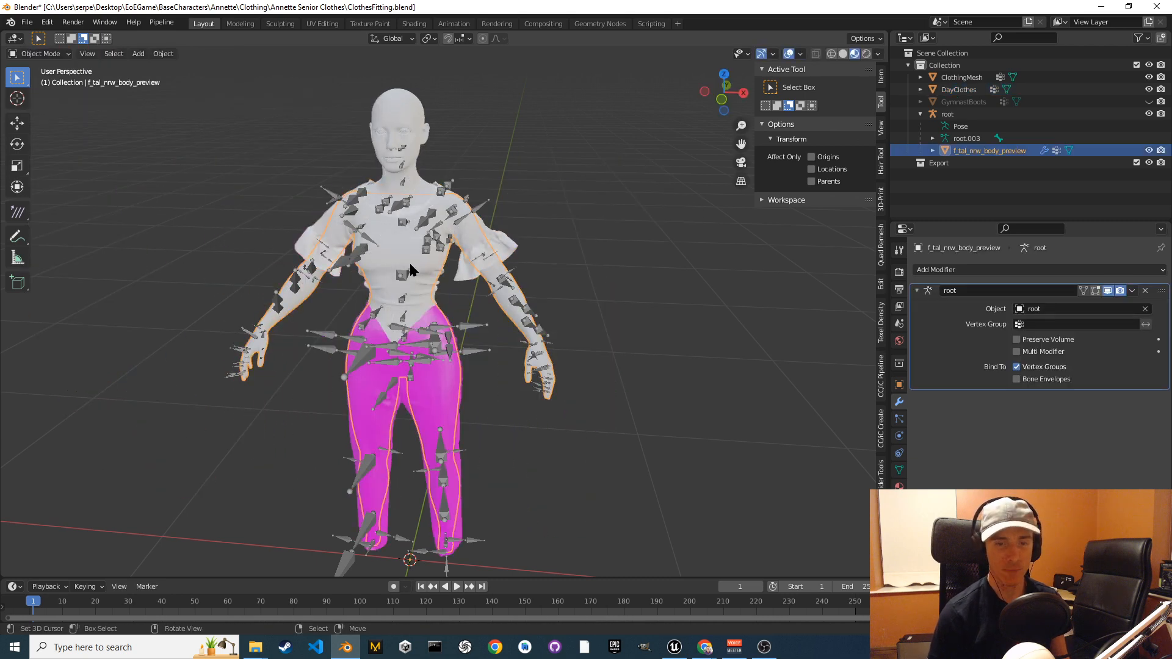
middle_click_drag(448, 319, 429, 176)
middle_click_drag(449, 224, 466, 274)
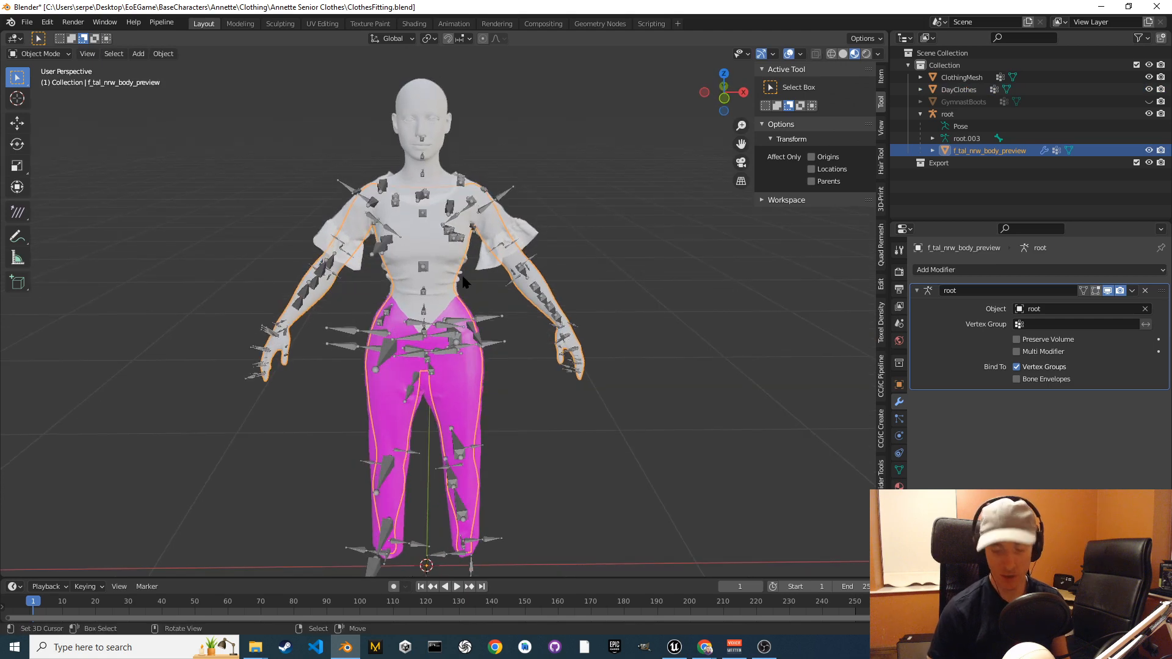
key("KP_1")
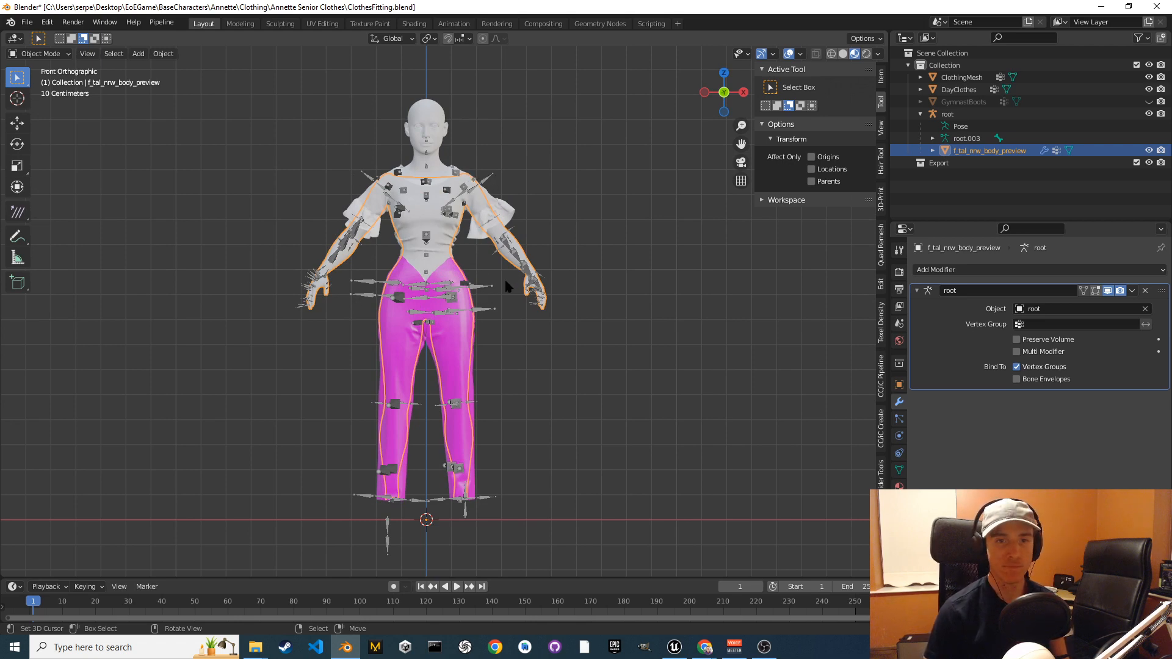
scroll(505, 282, "up", 2)
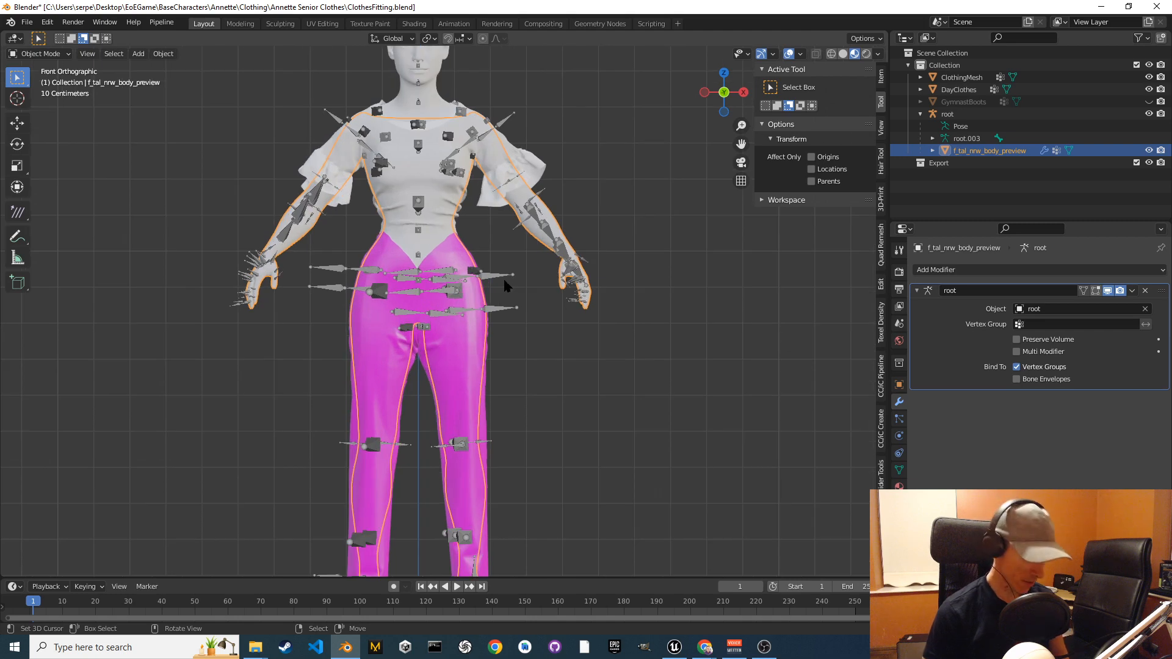
scroll(482, 293, "up", 2)
scroll(471, 295, "up", 4)
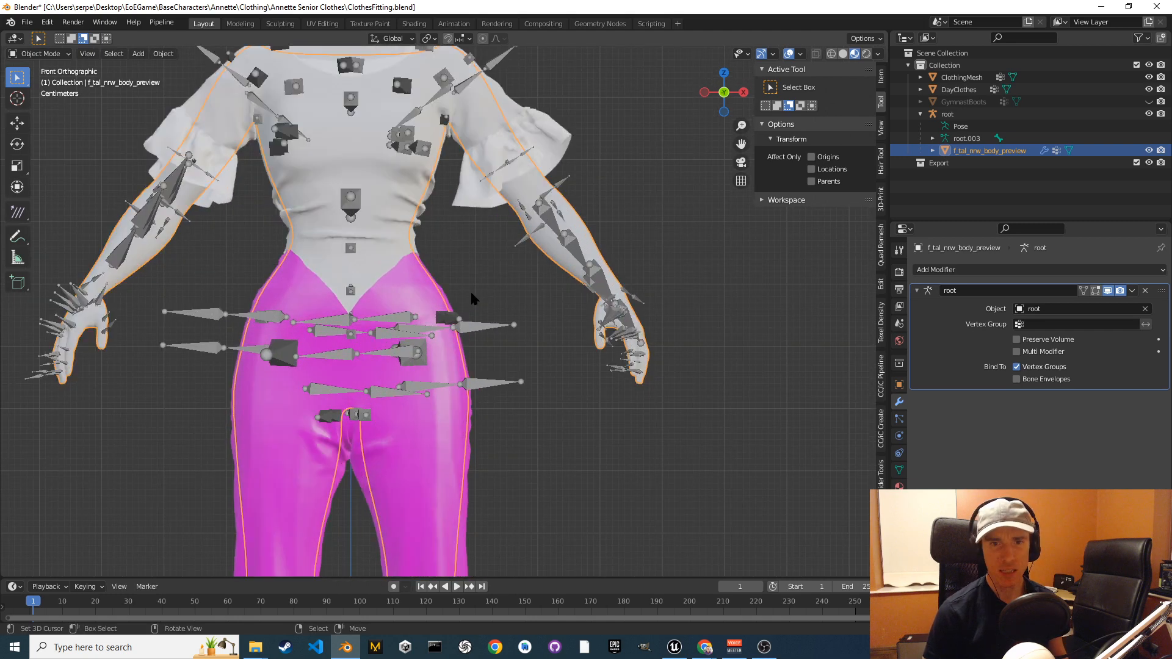
scroll(462, 293, "down", 7)
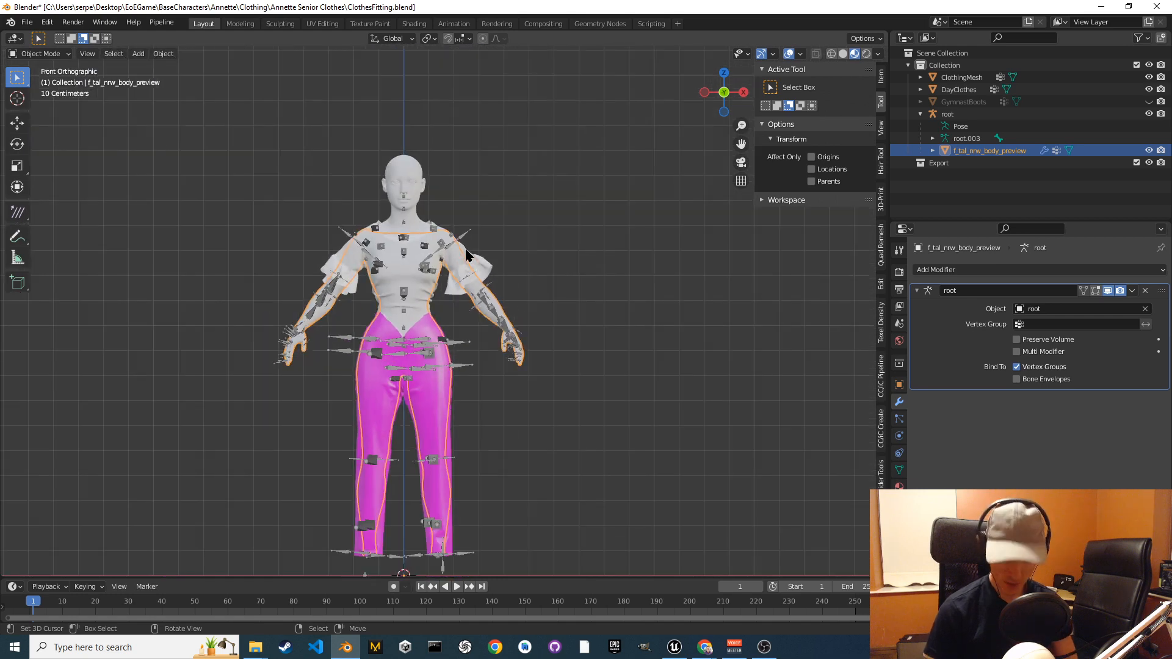
scroll(468, 250, "down", 1)
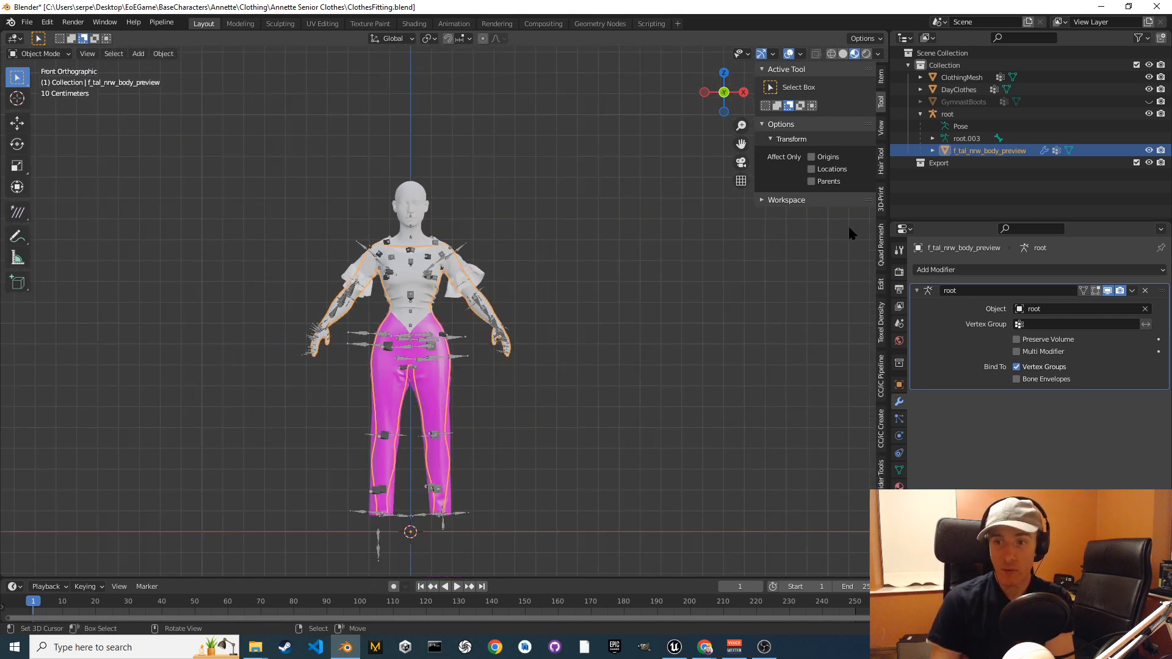
Add a Data Transfer modifier to DayClothes with f_tal_nrw_body_preview as its source.
left_click(968, 91)
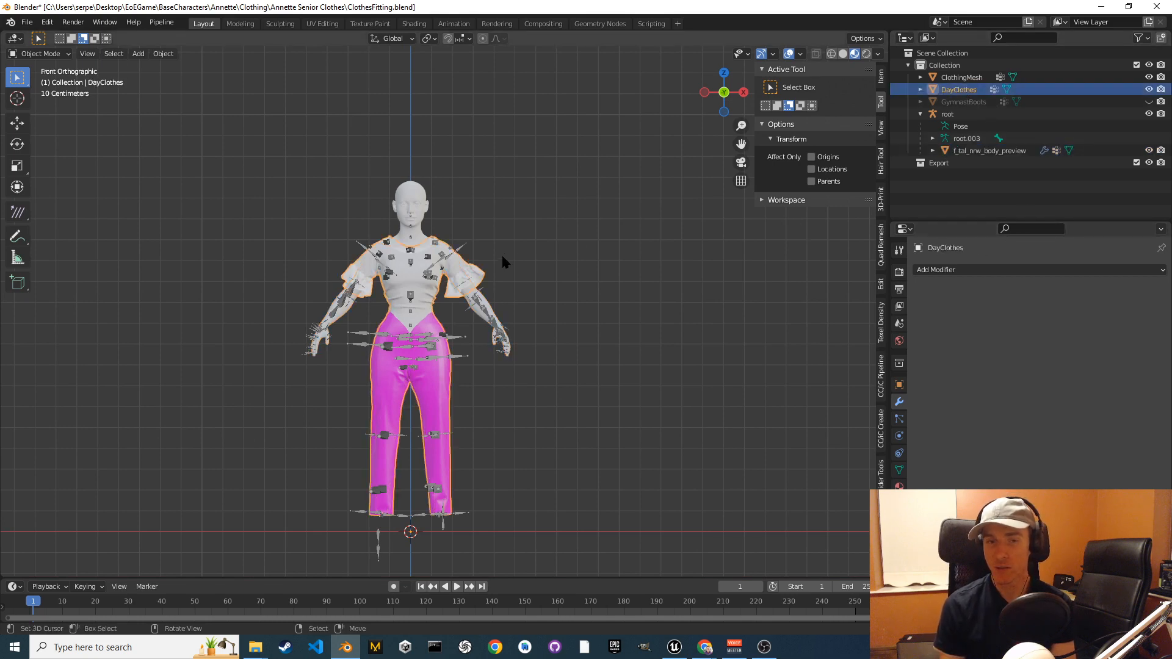
key("g")
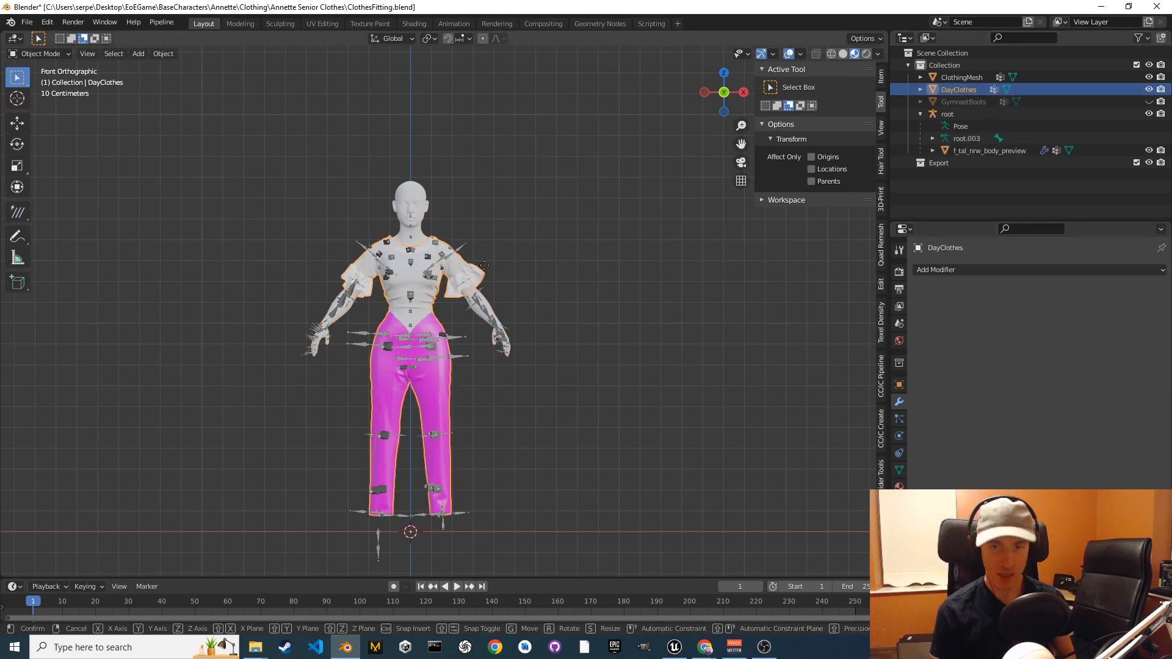
right_click(551, 243)
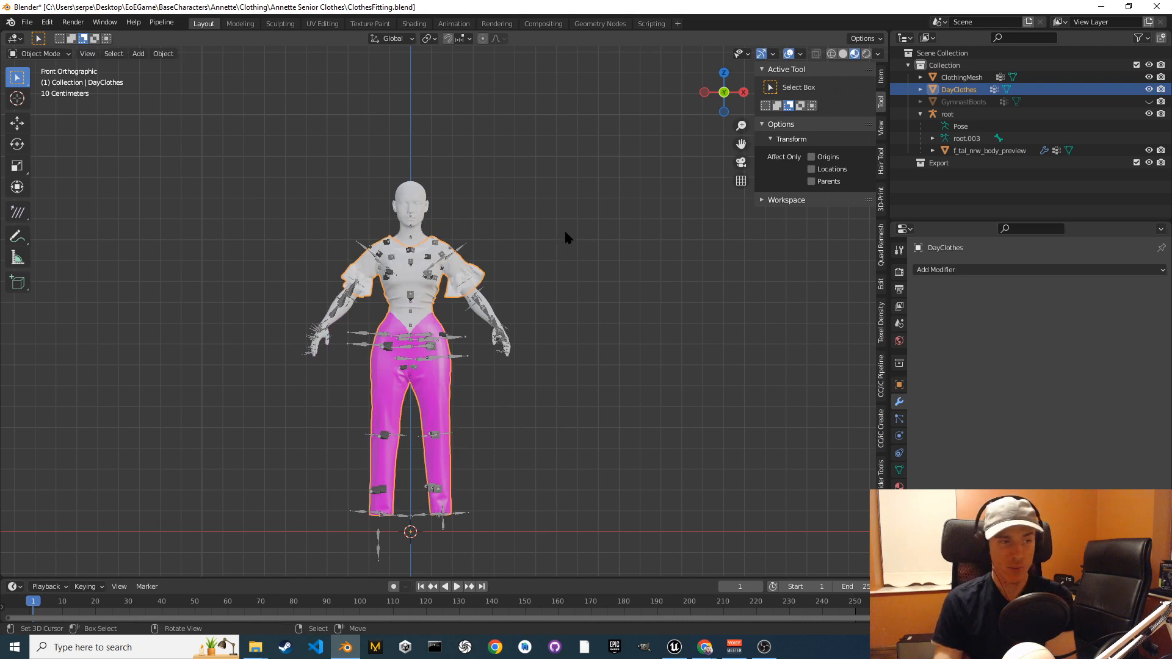
left_click(984, 270)
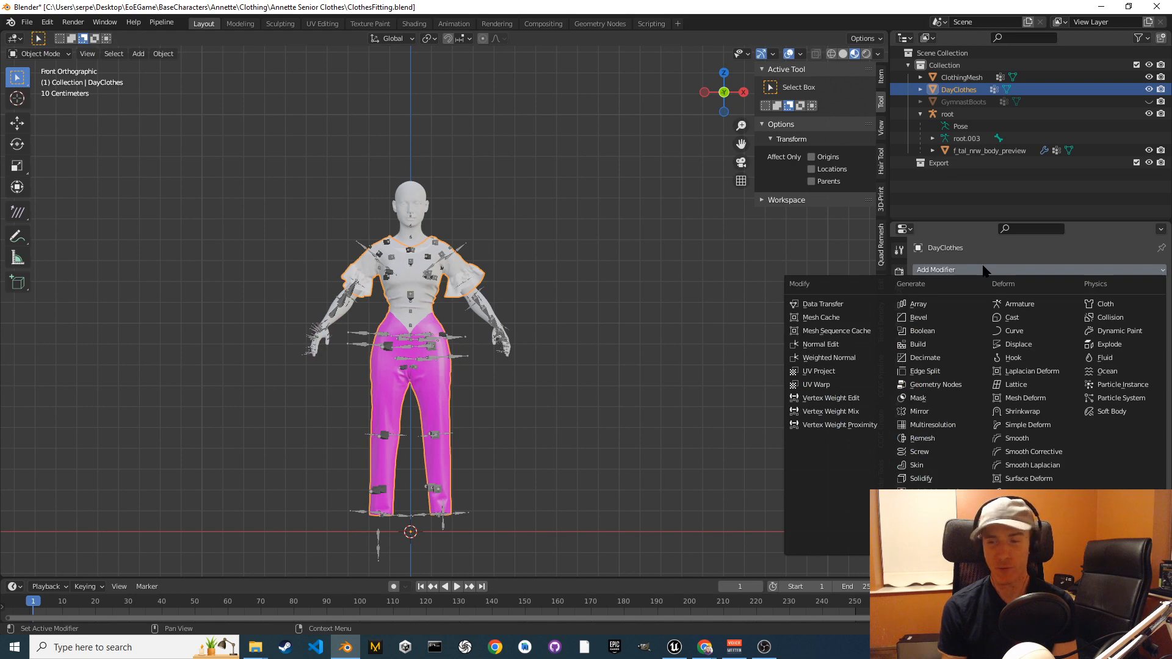
left_click(840, 304)
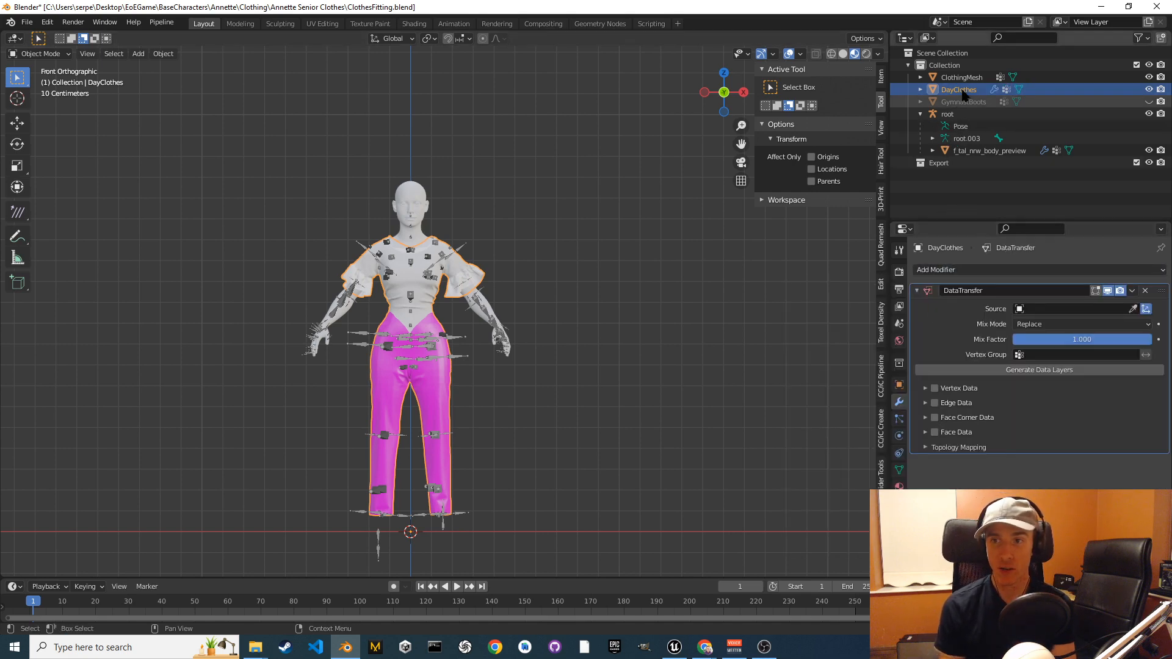
left_click(1078, 309)
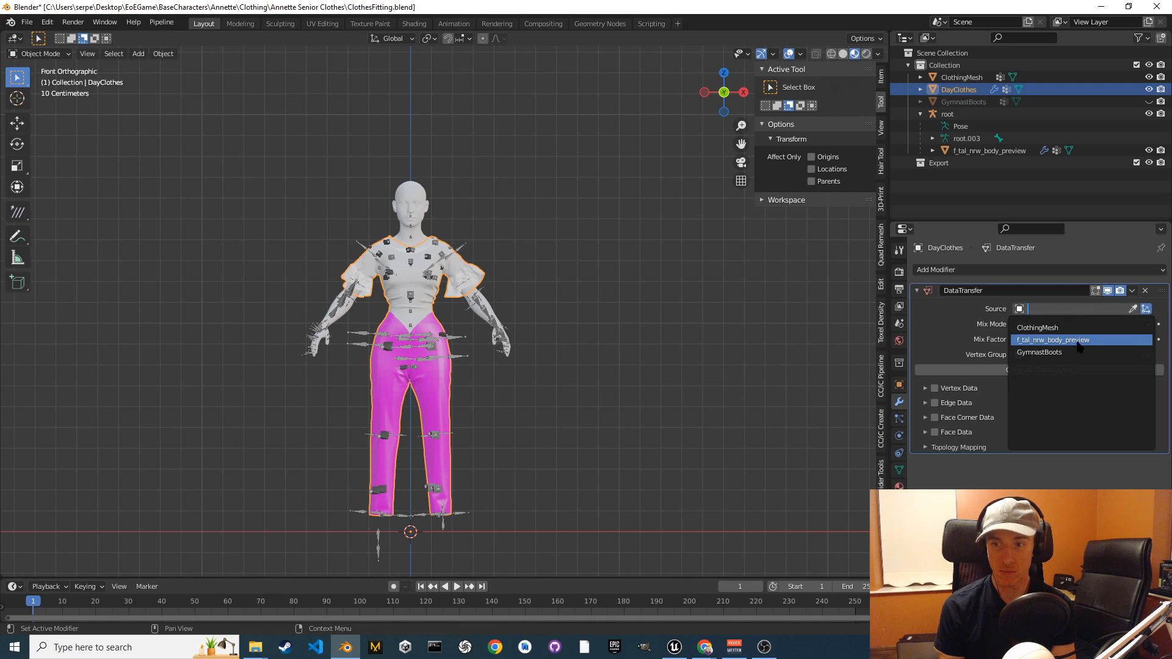
left_click(1078, 341)
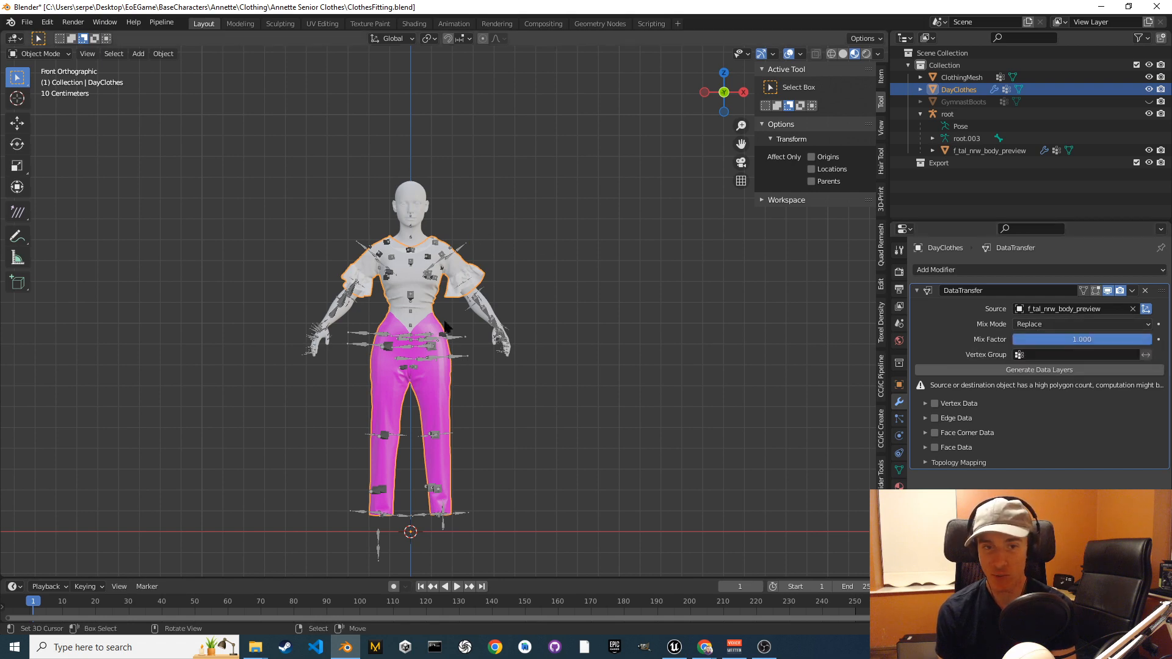
Enable vertex data transfer for vertex groups in the modifier, using Nearest Vertex mapping.
left_click(934, 403)
left_click(989, 404)
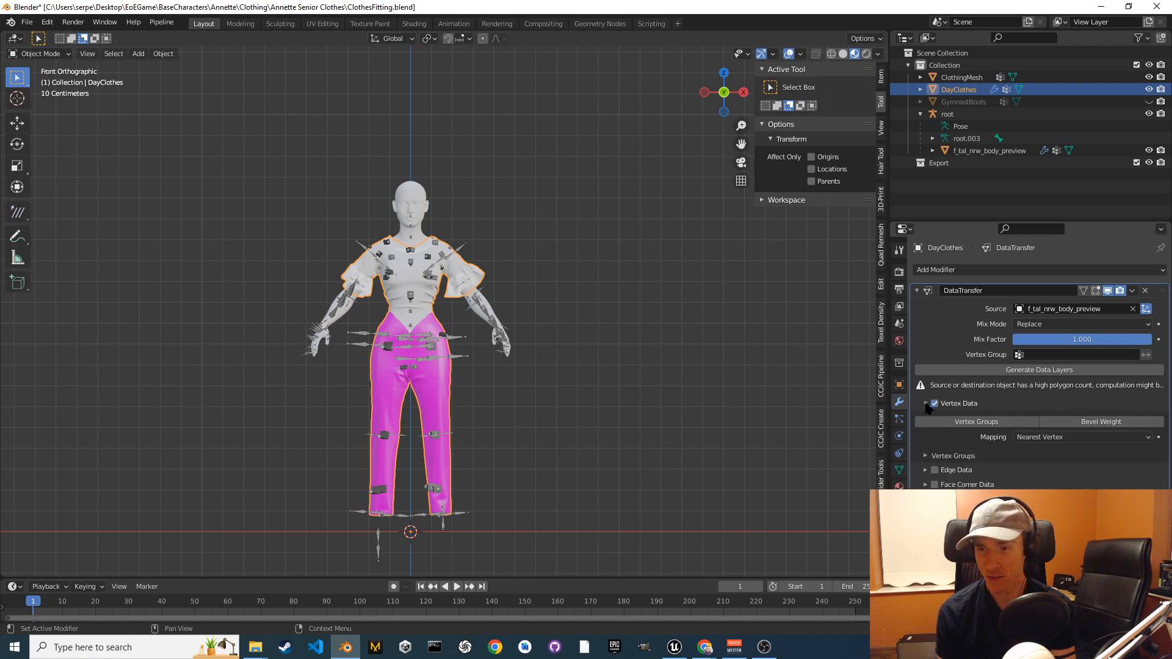
left_click(1004, 421)
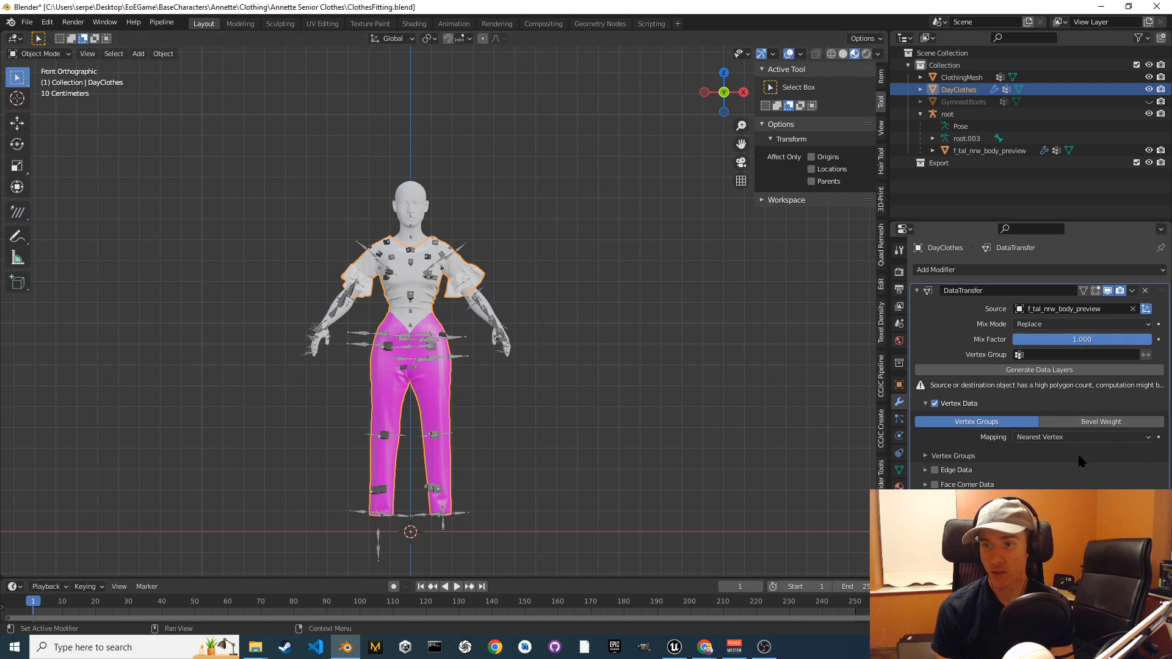
left_click(1048, 441)
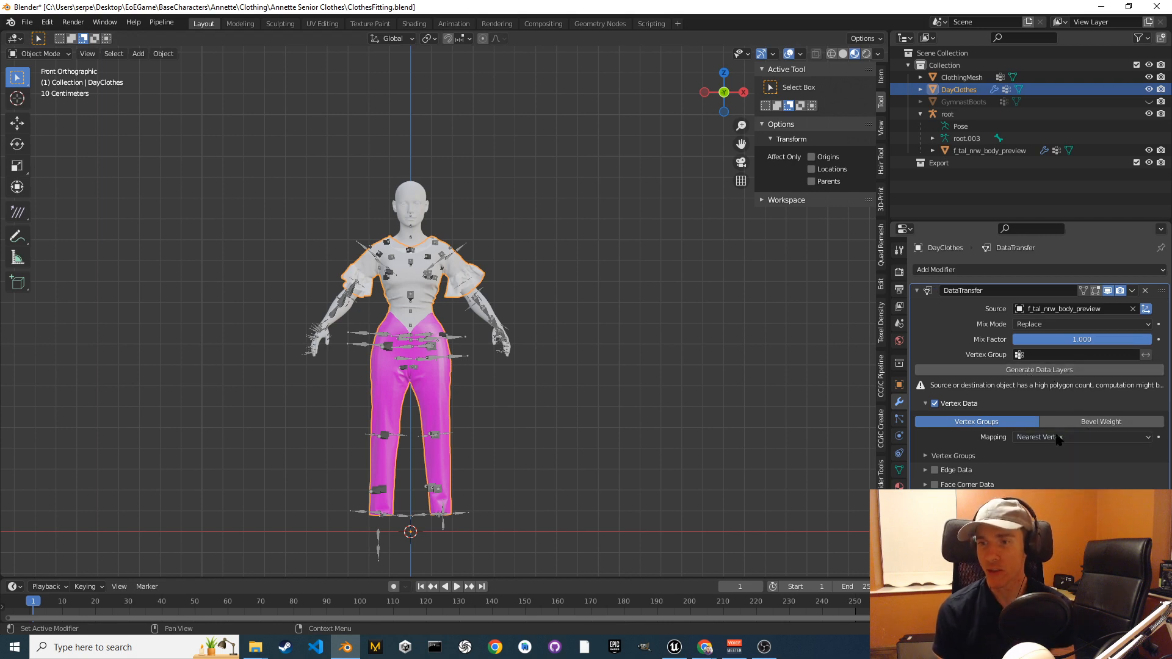
Generate the data layers and remove the Data Transfer modifier from DayClothes.
left_click(1016, 370)
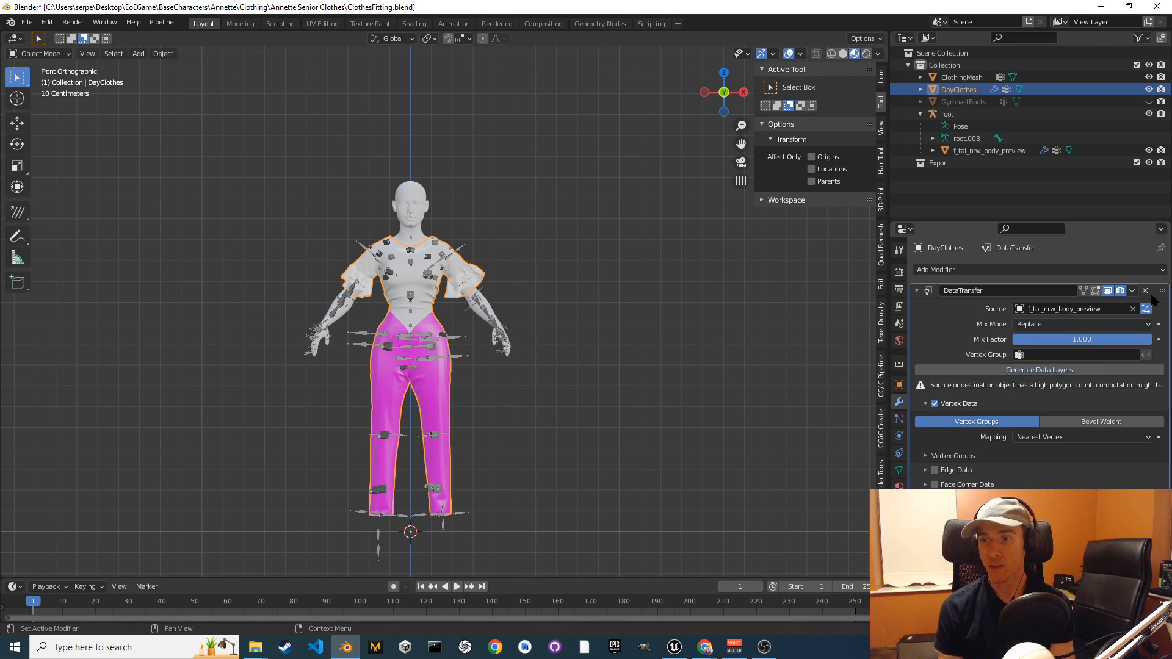
left_click(1145, 291)
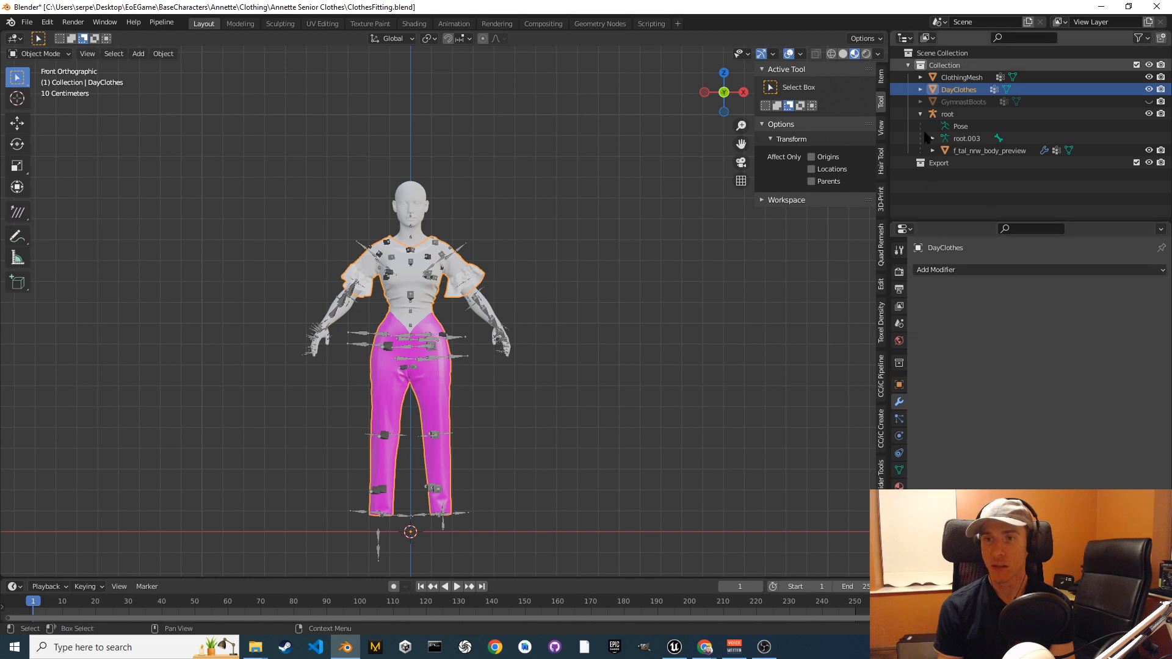
Add an Armature modifier to DayClothes with root as its object.
left_click(1082, 269)
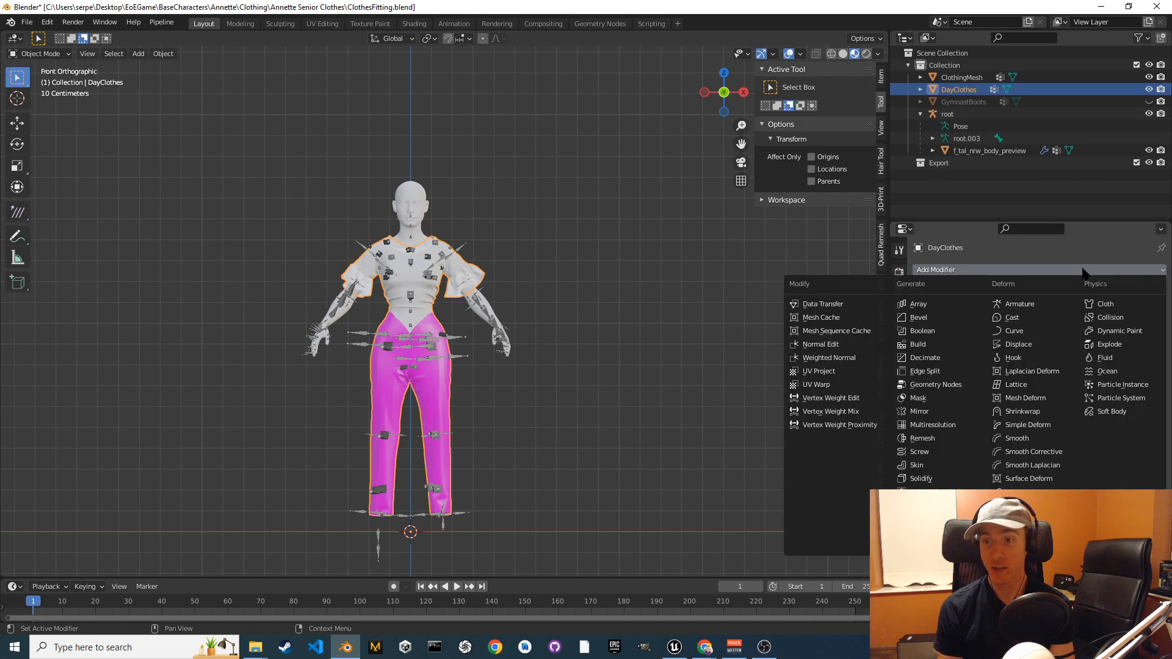
left_click(1042, 310)
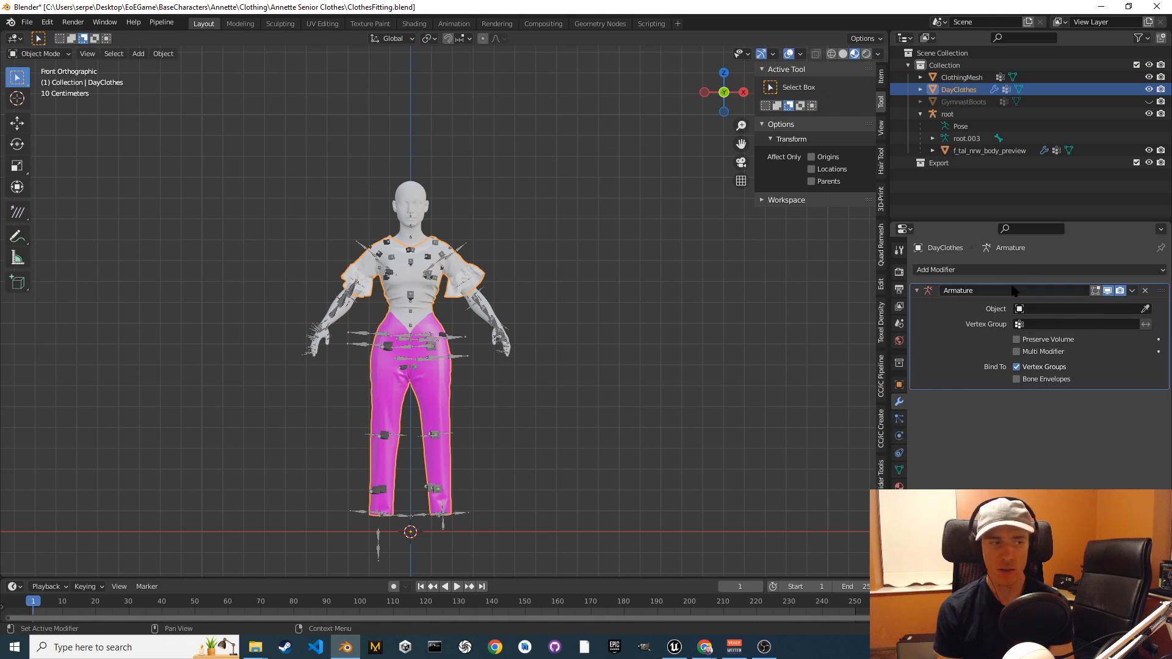
left_click(1087, 312)
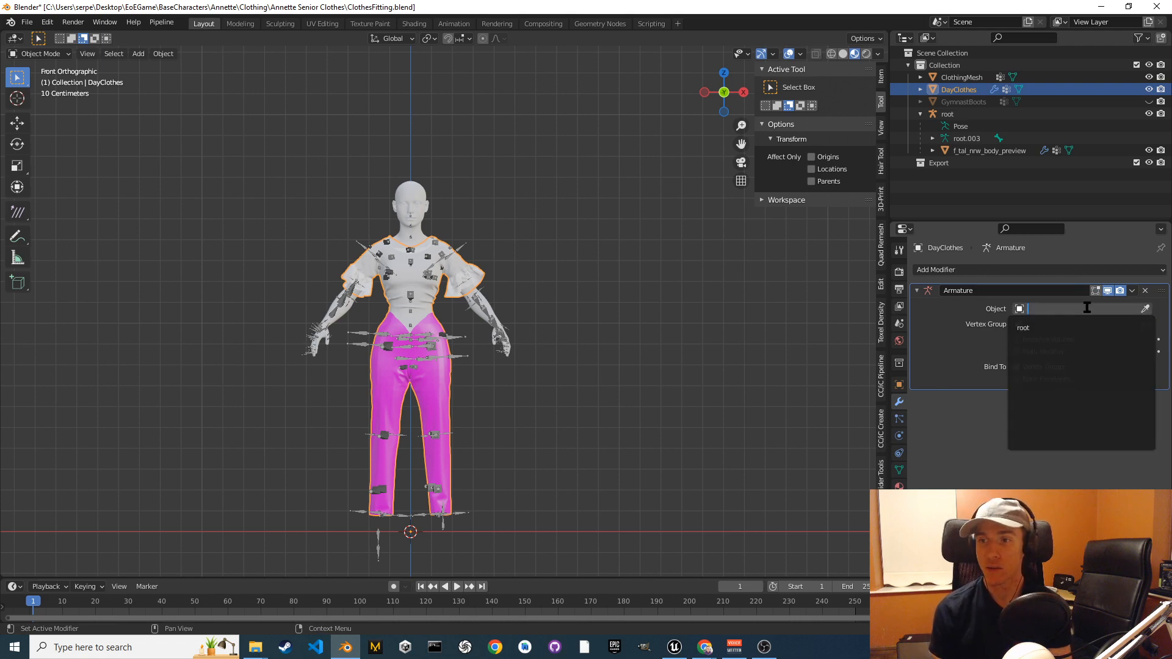
left_click(1027, 330)
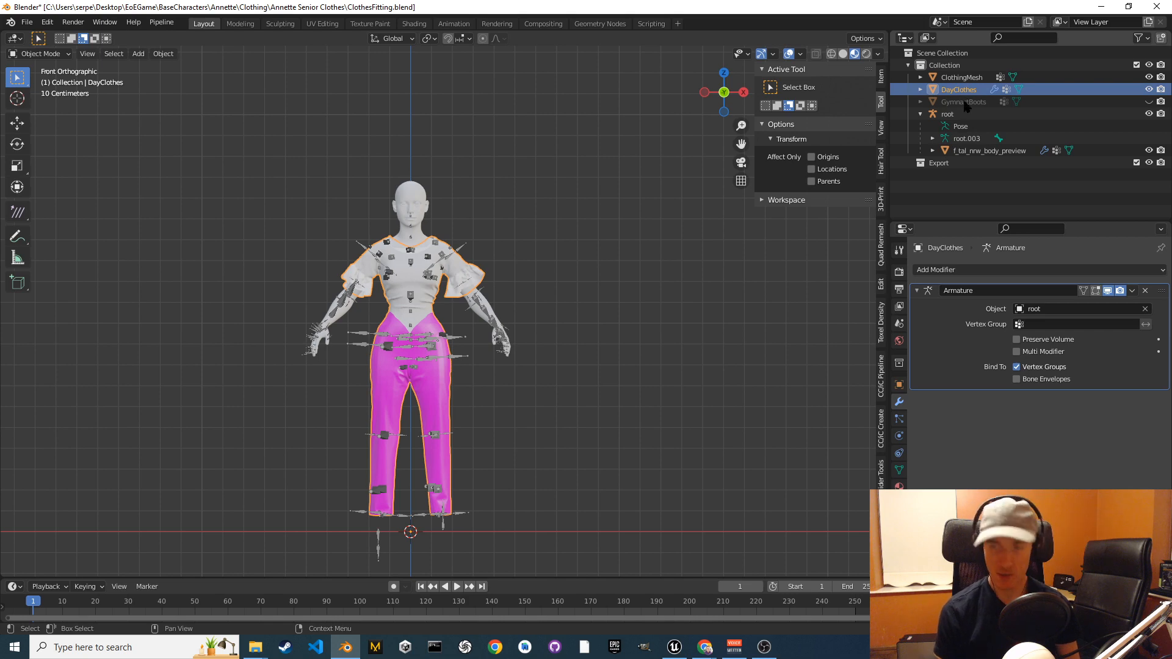
Parent DayClothes to the root armature with Object (Keep Transform).
left_click(947, 114, "ctrl")
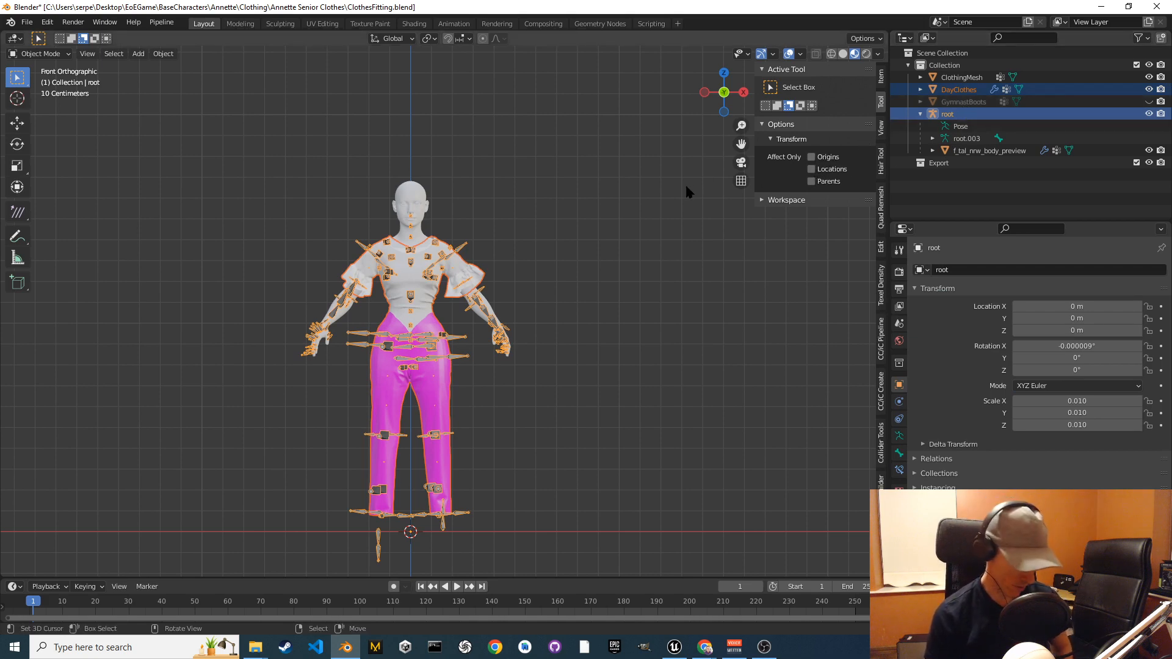
key("ctrl+p")
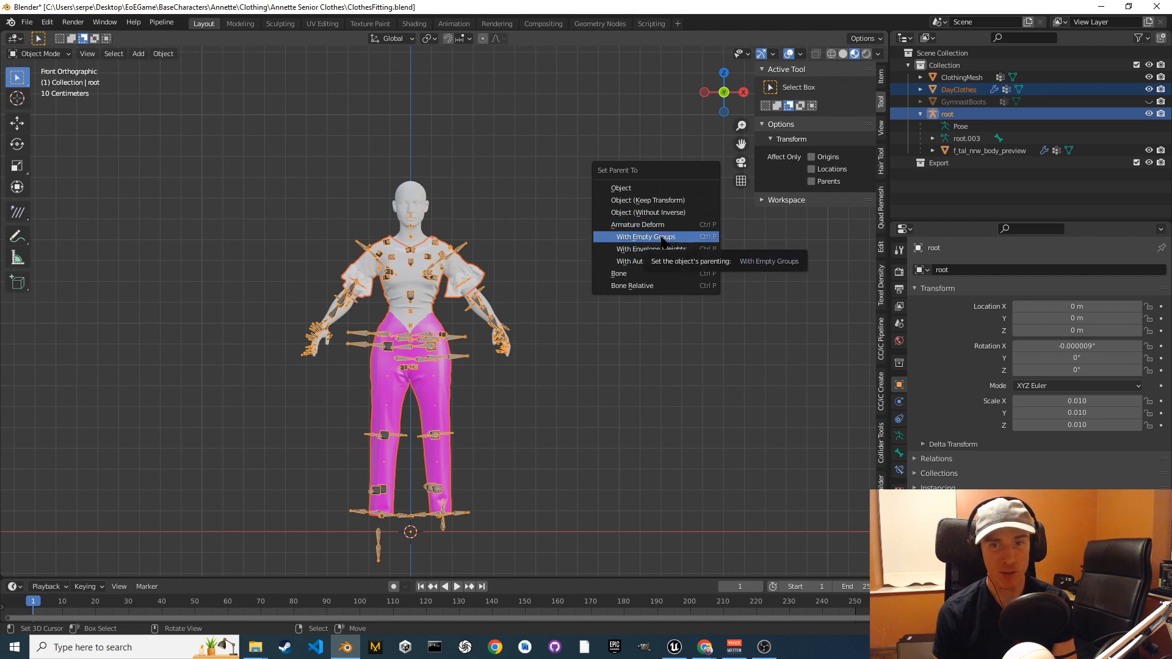
left_click(669, 202)
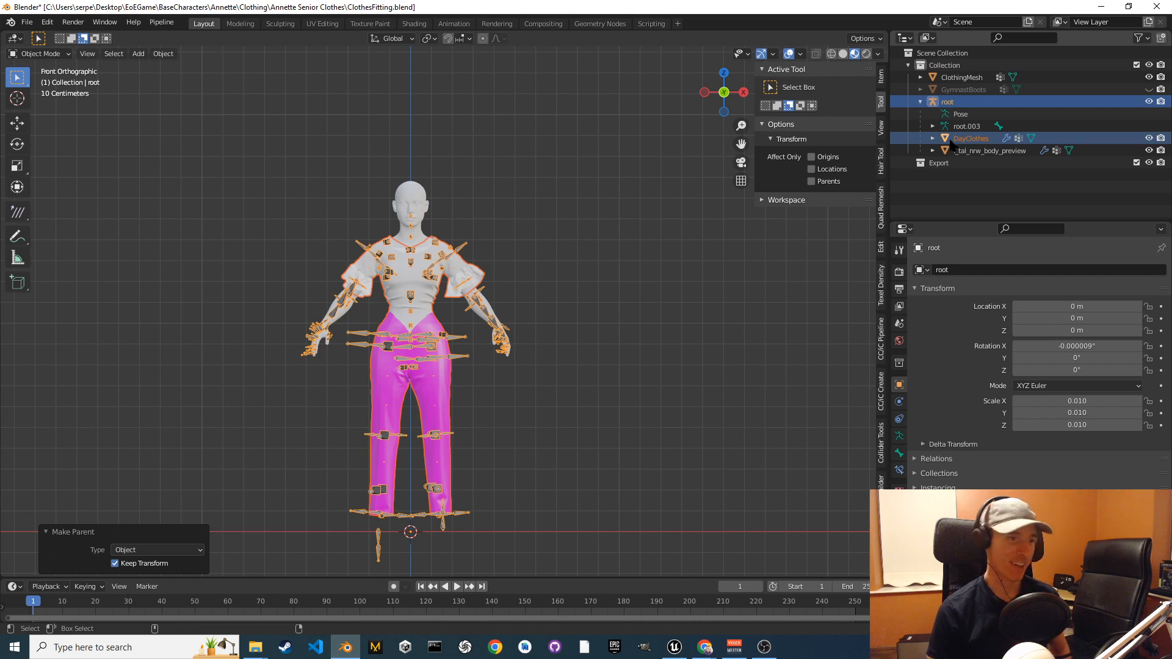
Undo the parenting to the root armature and select only the DayClothes object.
left_click_drag(951, 144, 1018, 157)
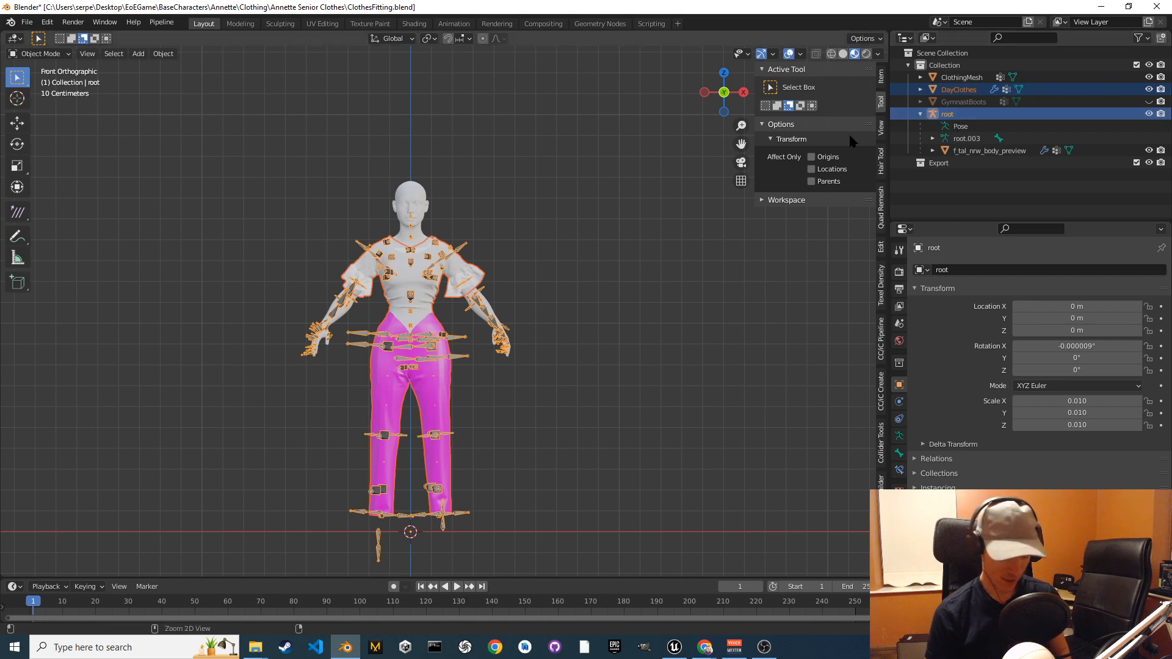
left_click(955, 91)
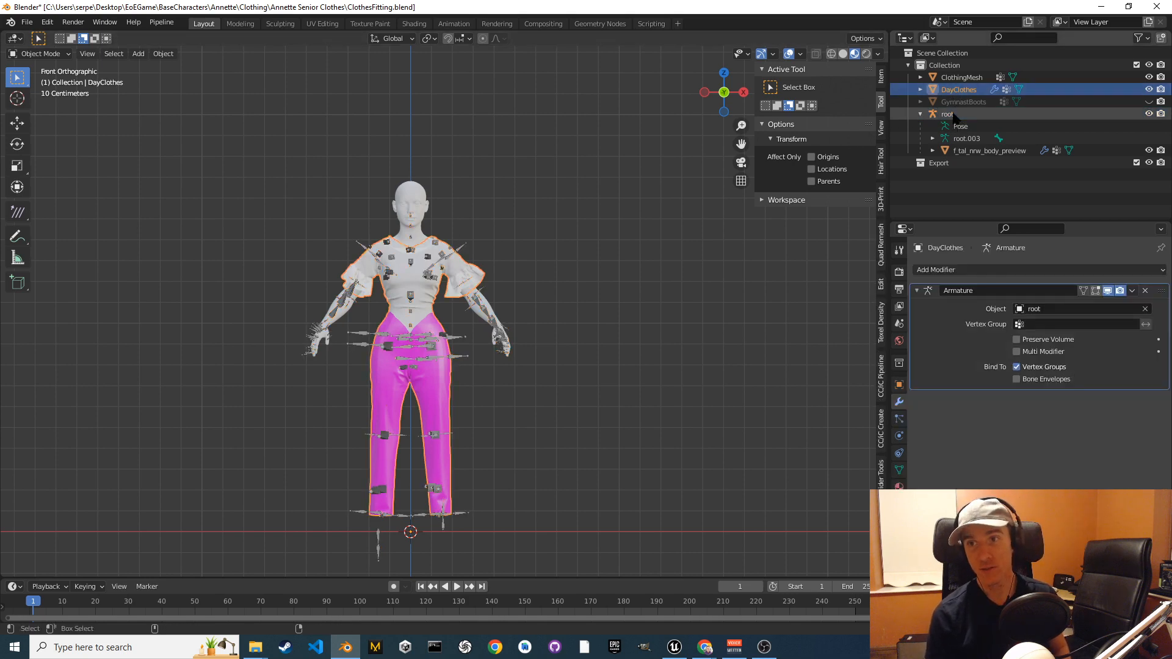
Try to parent DayClothes to the root armature with Object (Keep Transform).
left_click(955, 116, "ctrl")
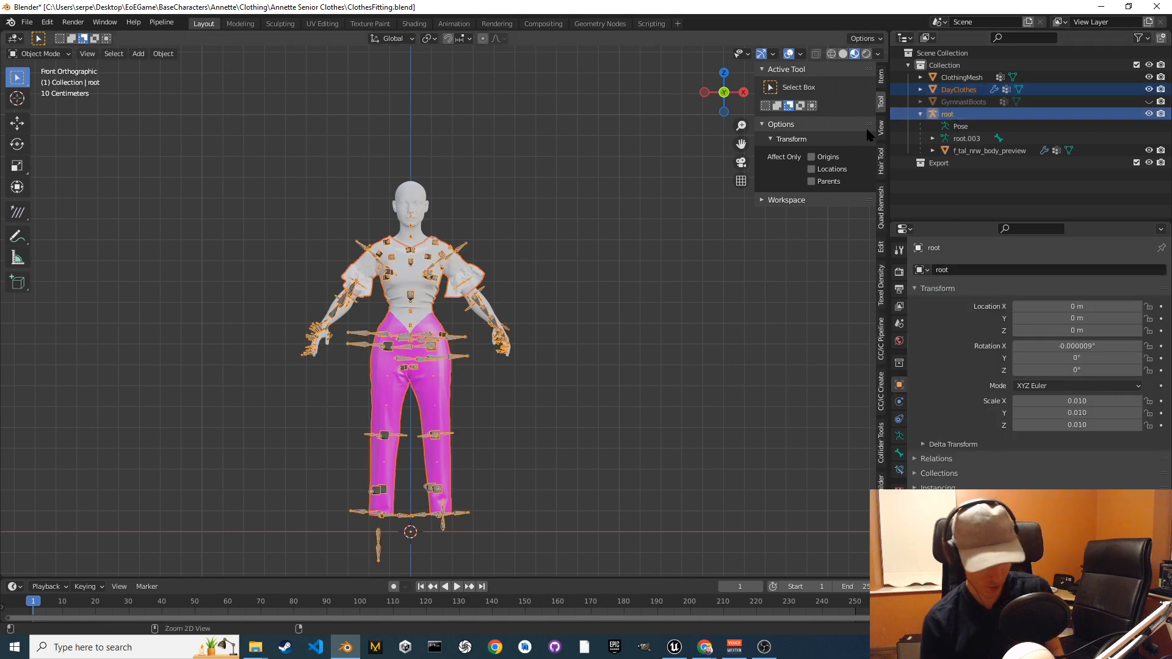
key("ctrl+p")
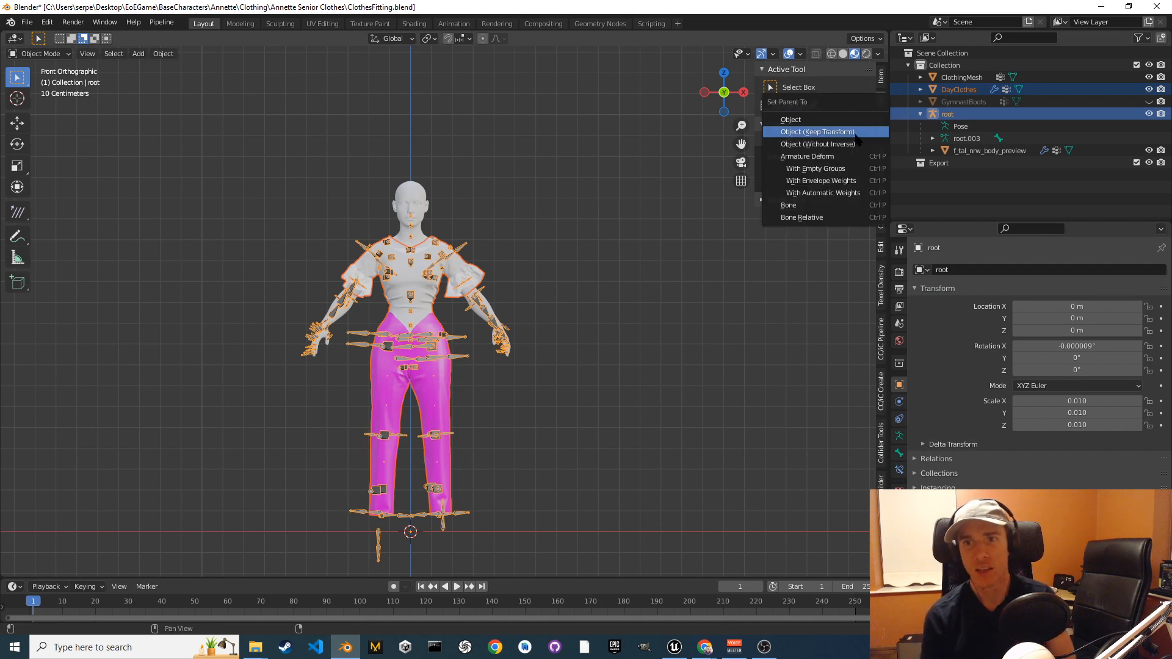
left_click(821, 133)
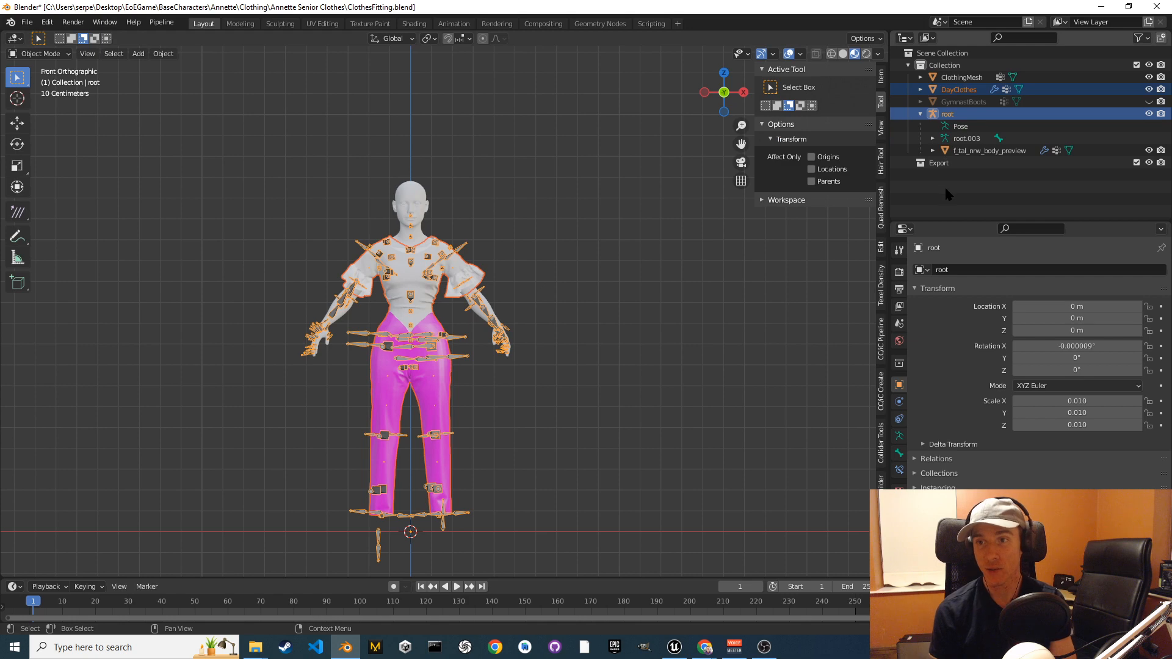
Make DayClothes a child of the root armature directly in the scene hierarchy.
left_click(960, 90)
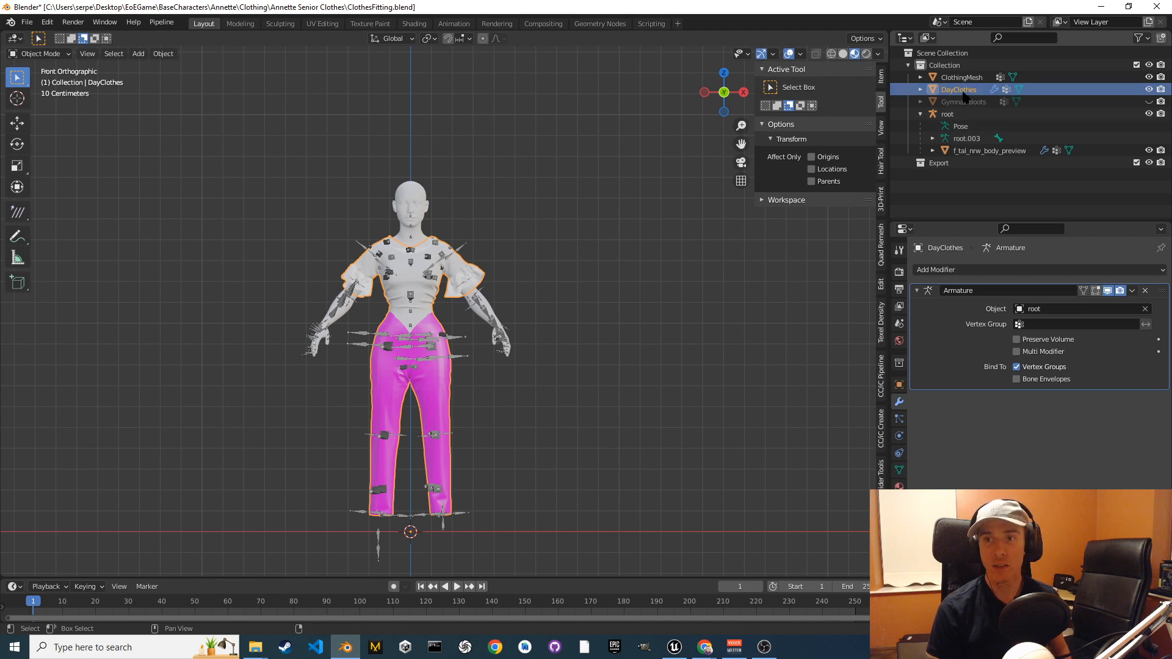
left_click_drag(970, 93, 960, 121)
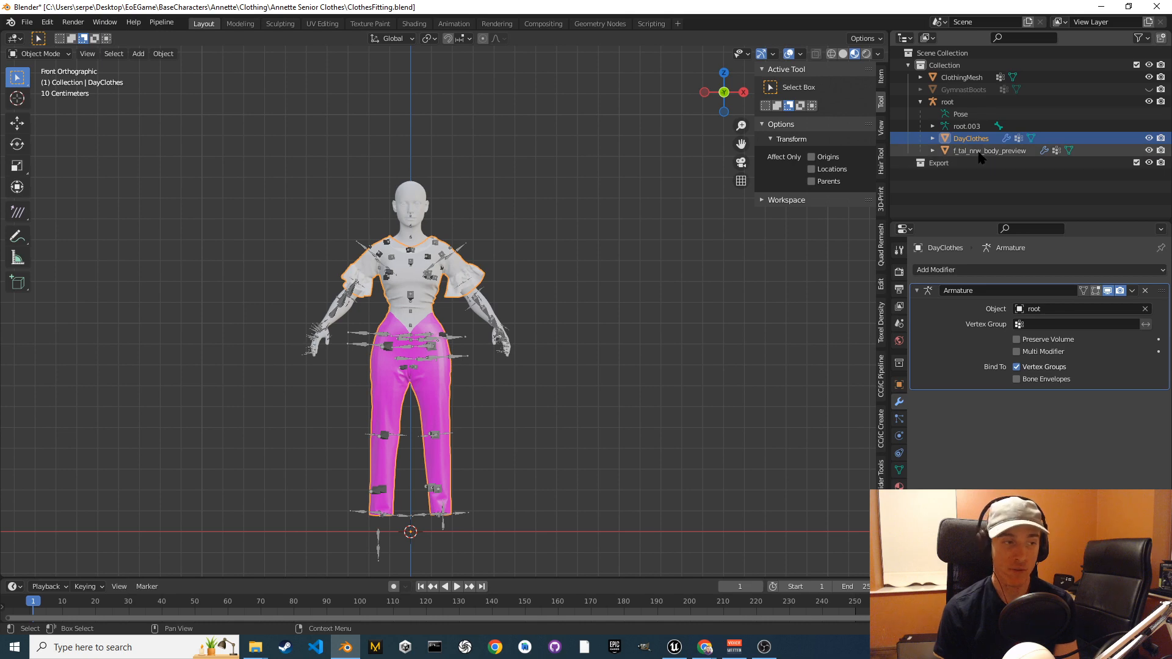
scroll(463, 260, "up", 4)
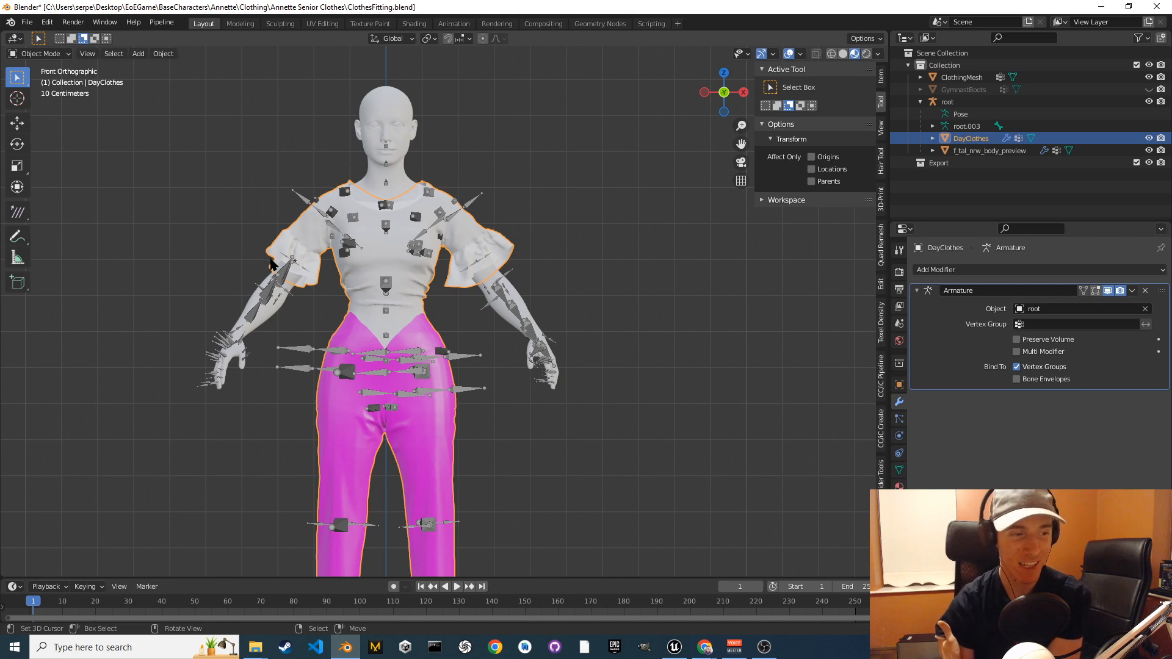
Switch to Unreal Editor and open the Clothes folder inside MetaHumans/AnnetteSculpted.
left_click(677, 646)
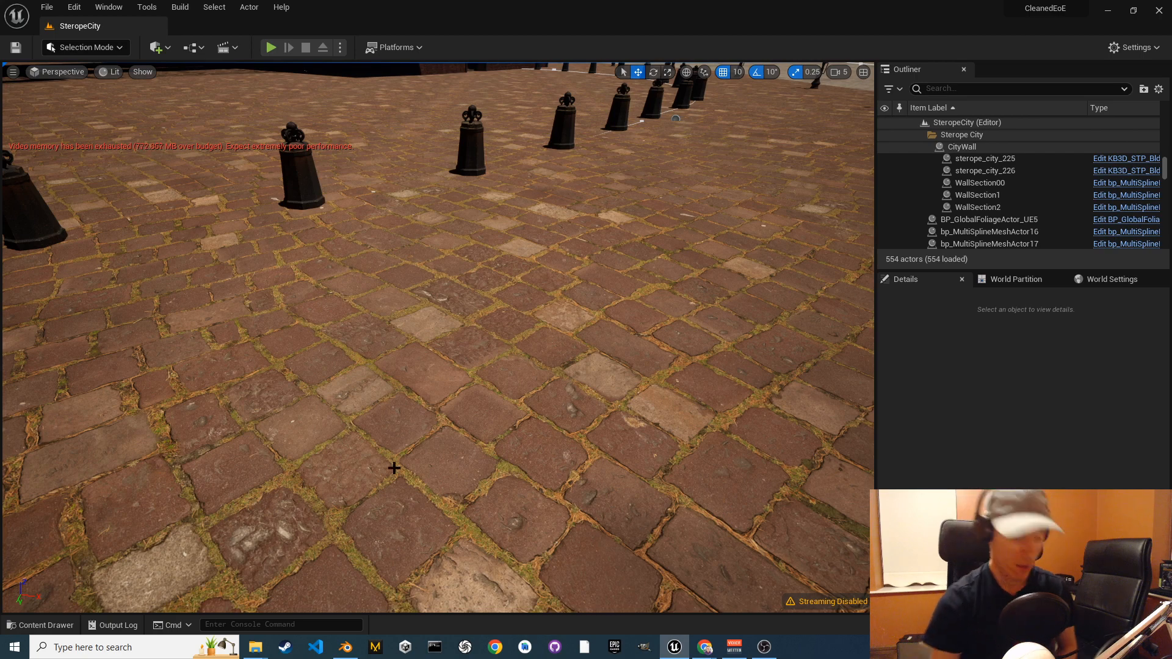
key("ctrl+space")
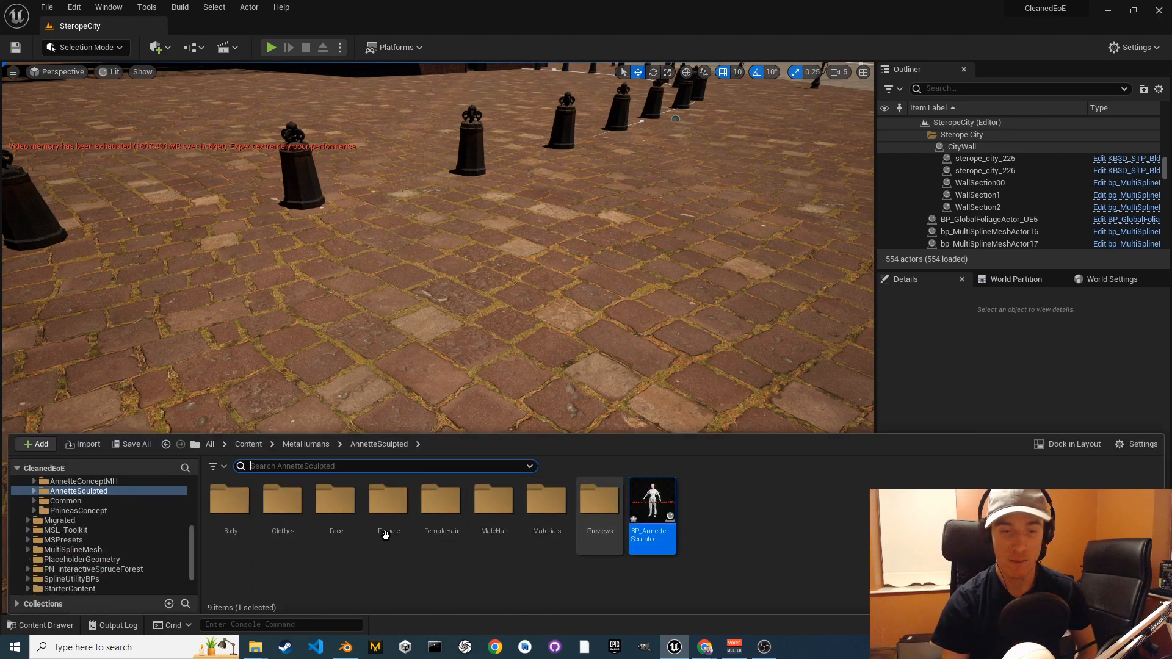
double_click(283, 504)
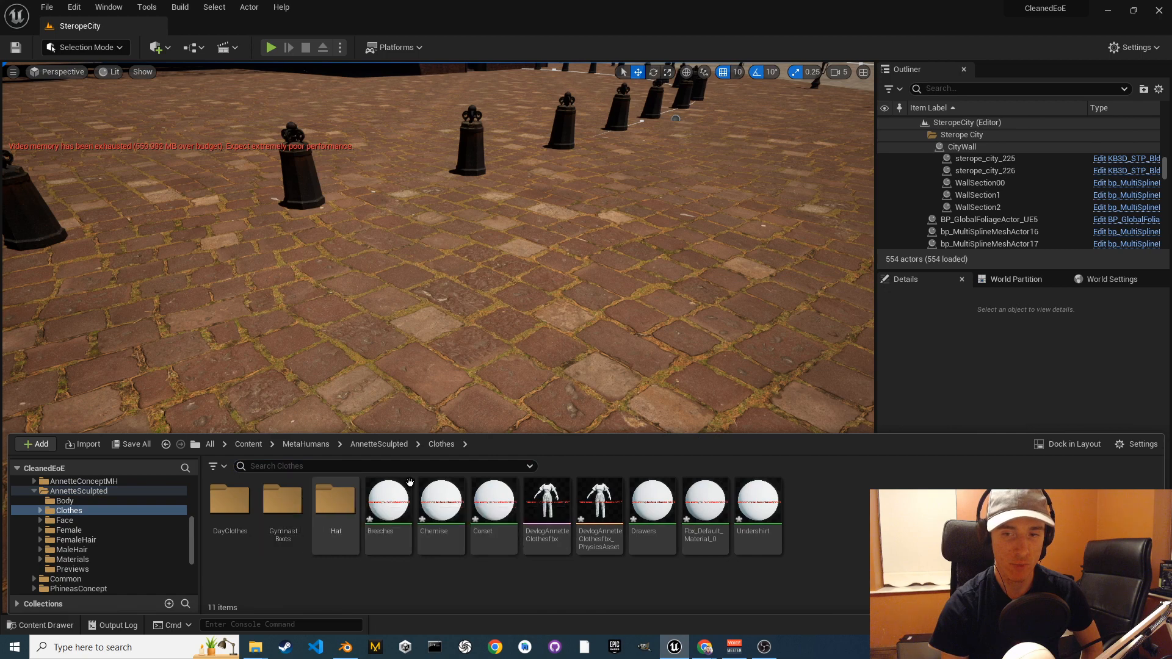
left_click(380, 450)
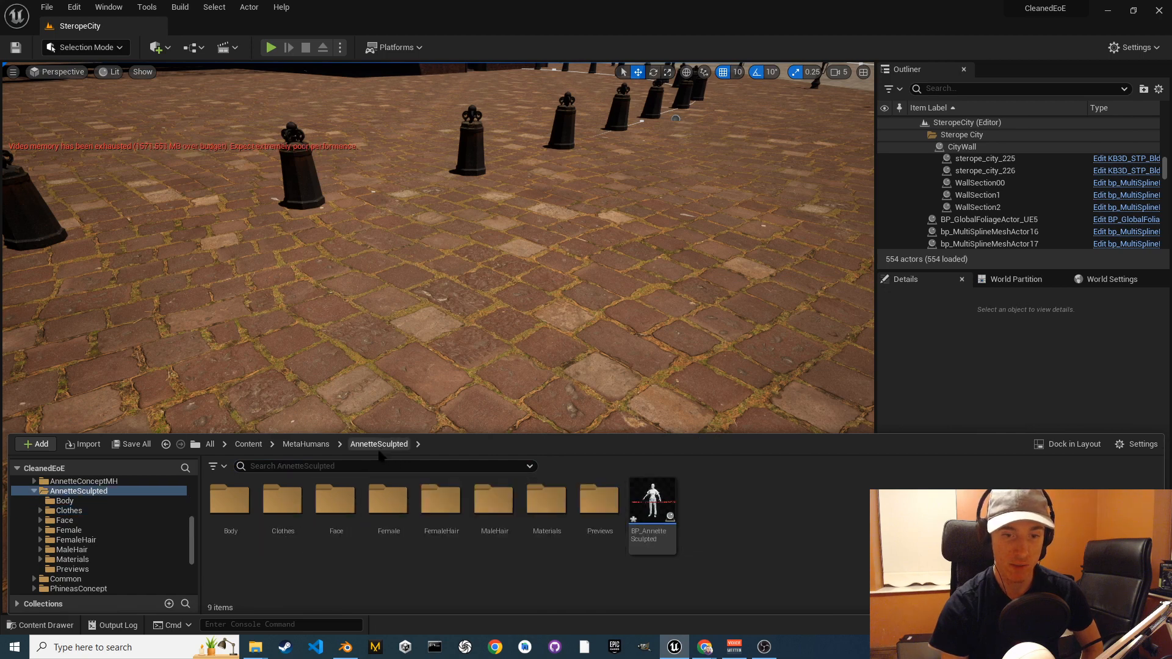
double_click(302, 508)
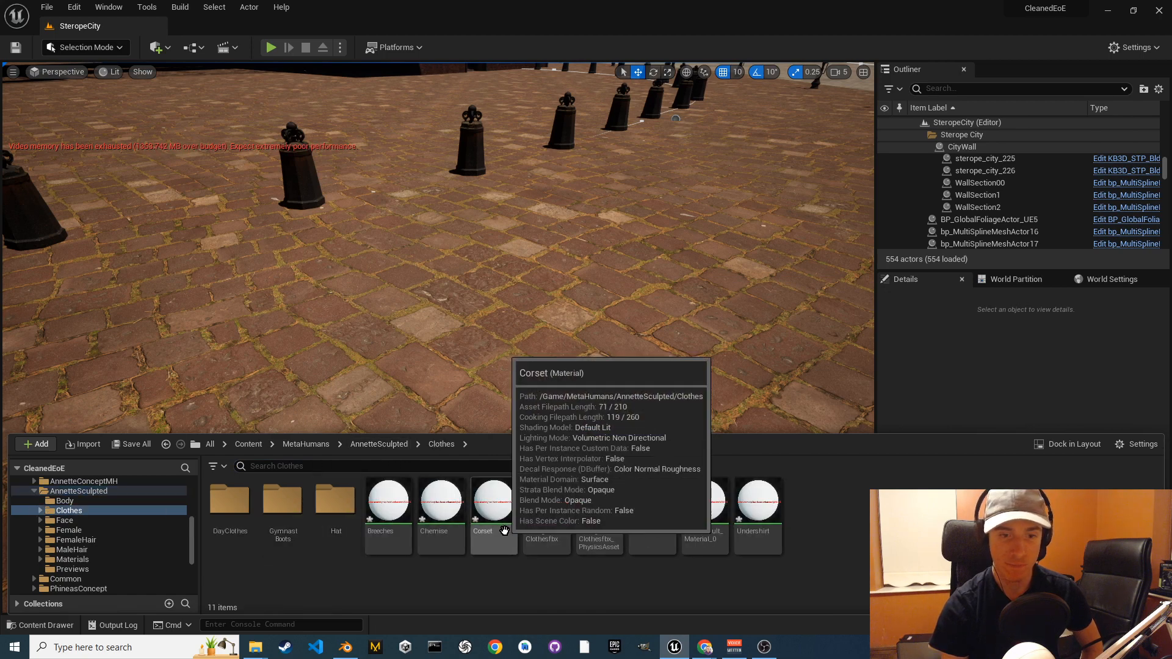
Force delete all loose assets from Breeches through Undershirt in the Clothes folder, keeping its subfolders.
left_click(391, 510)
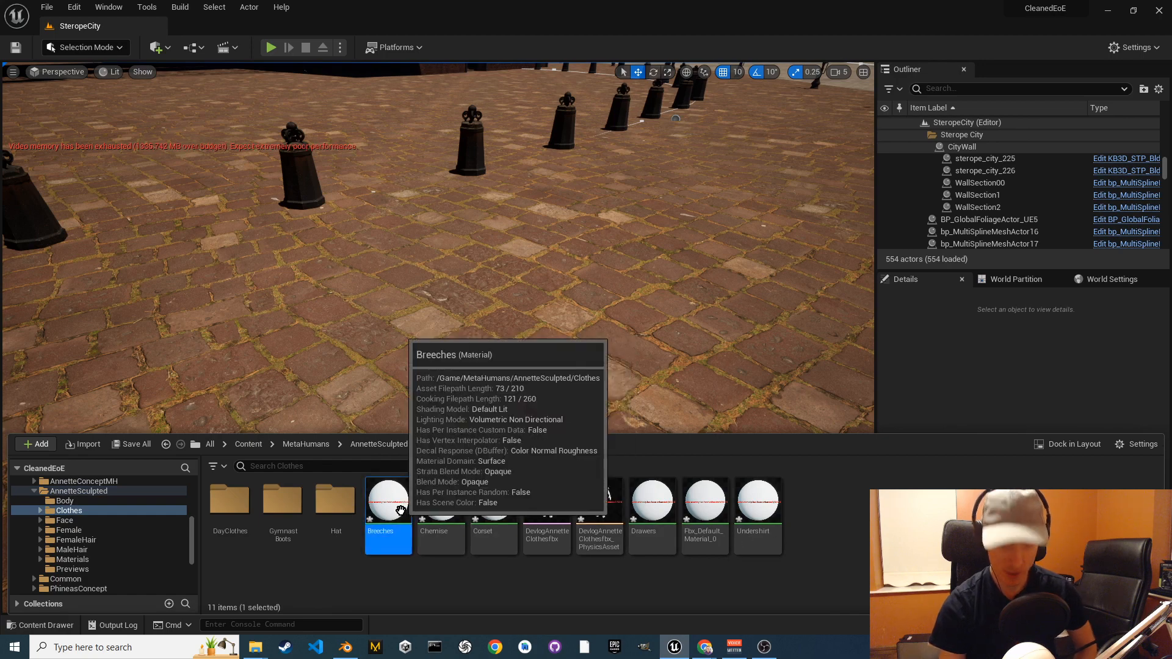
left_click(755, 519, "shift")
key("Delete")
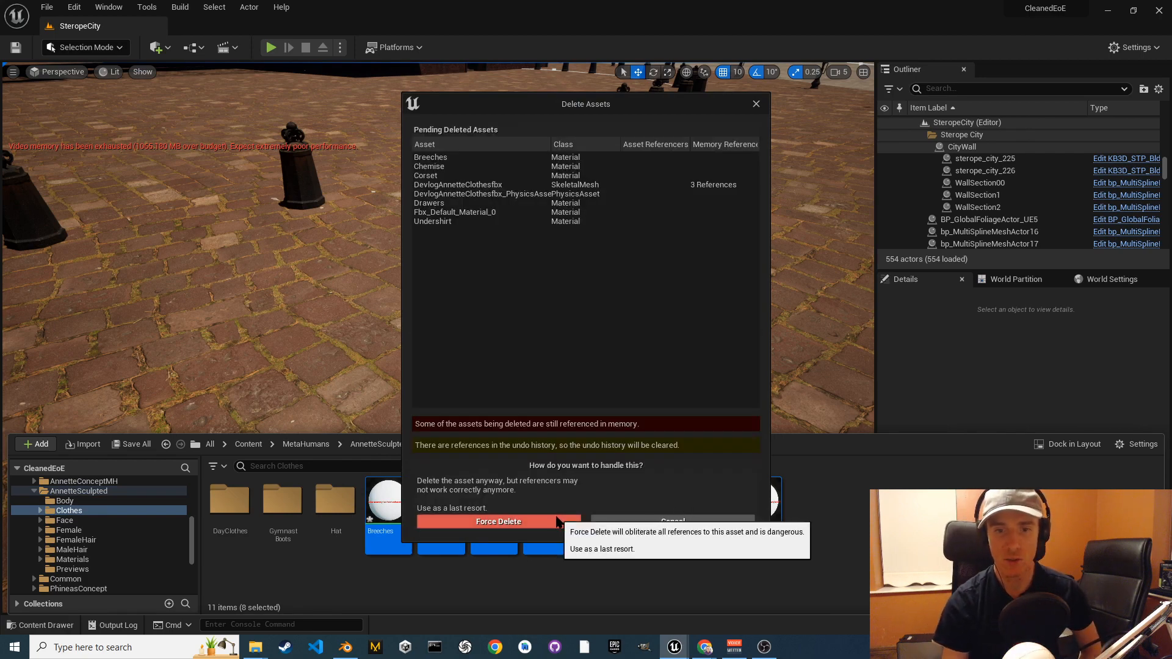
left_click(558, 521)
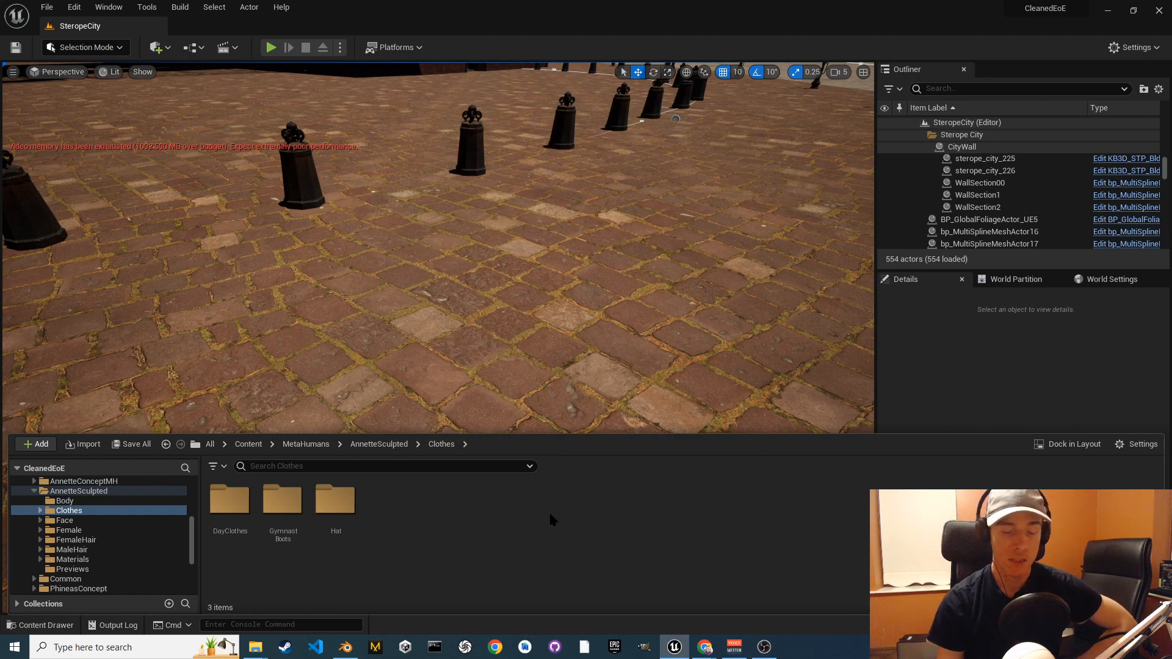
right_click(435, 526)
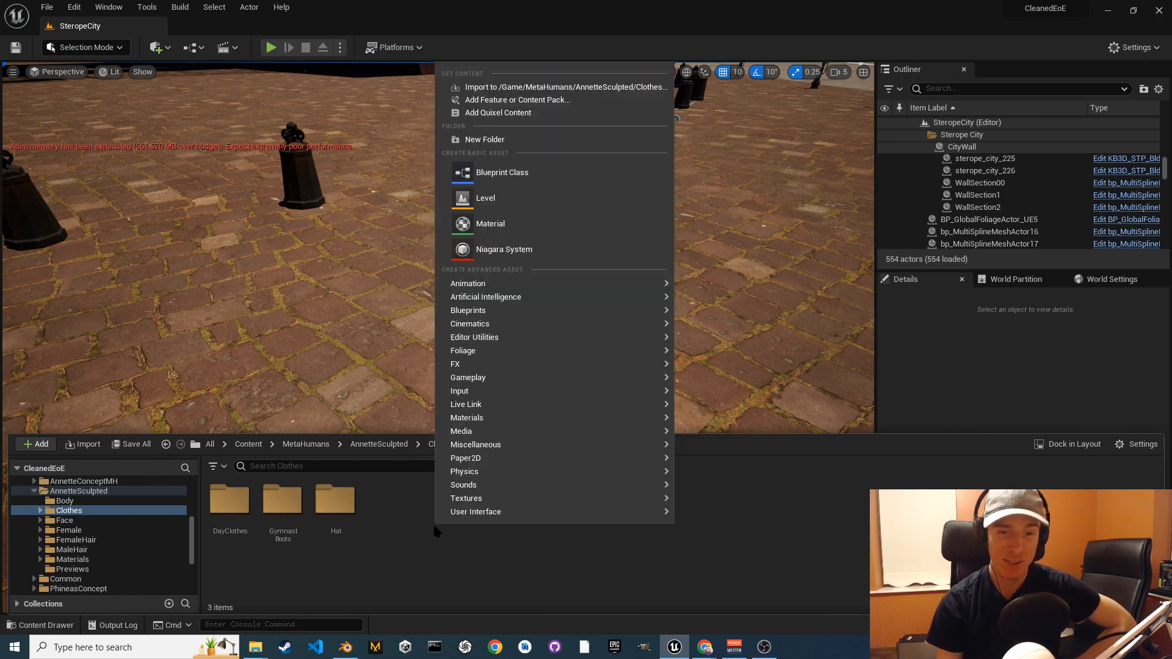
mouse_move(550, 408)
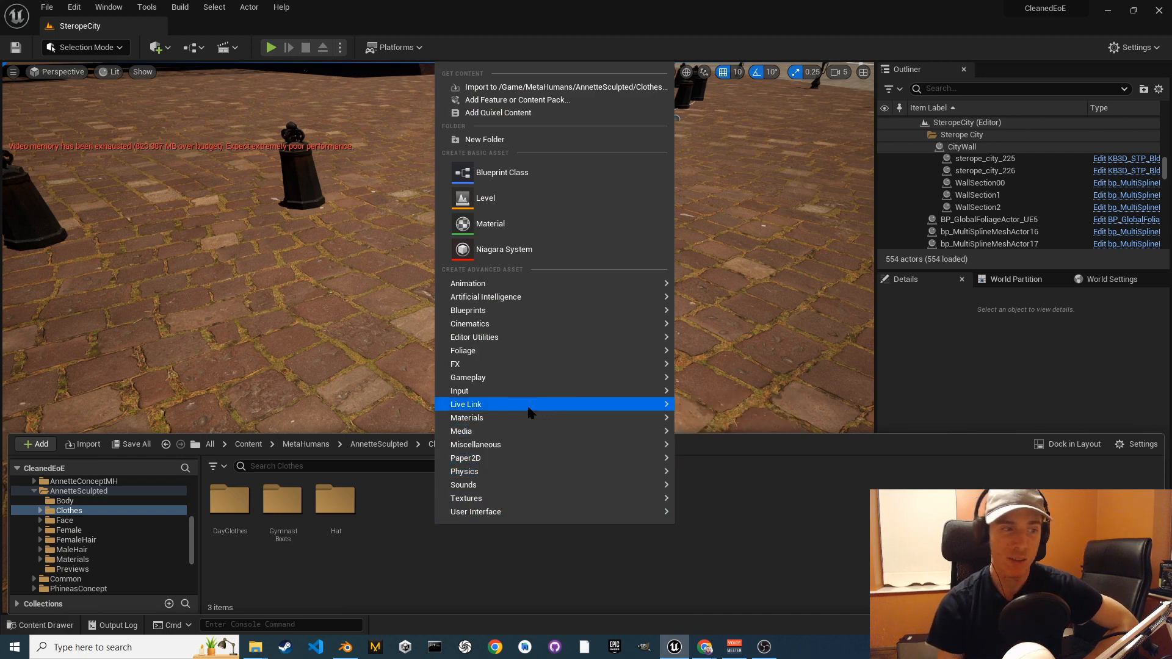
mouse_move(549, 283)
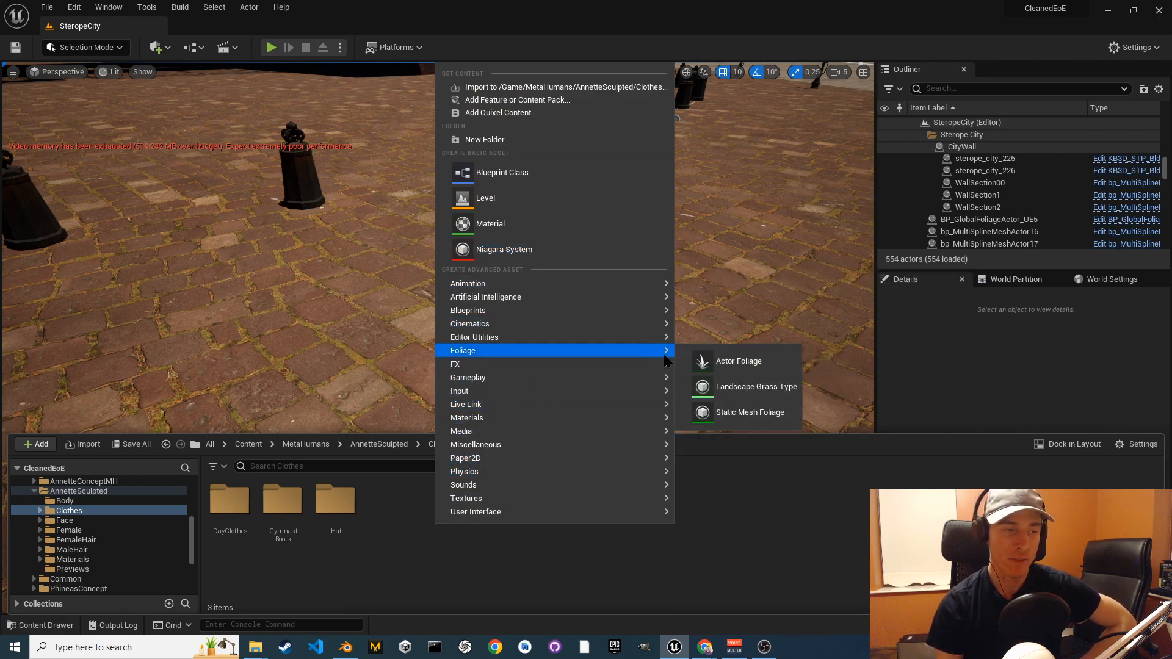
mouse_move(620, 342)
mouse_move(578, 320)
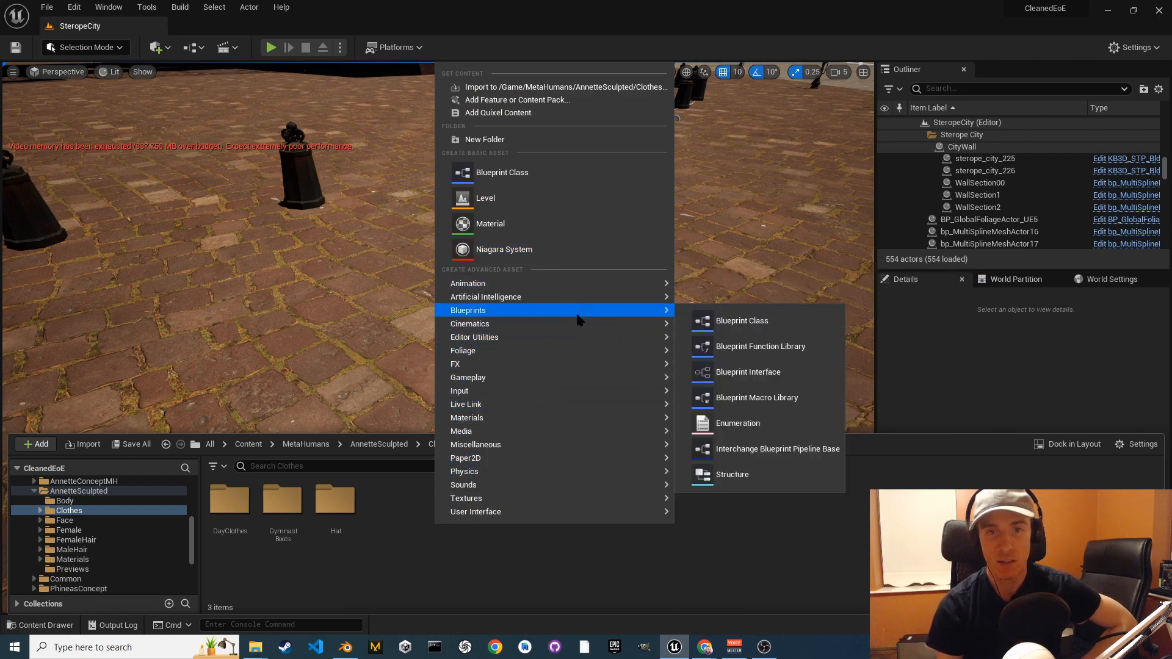
left_click(542, 88)
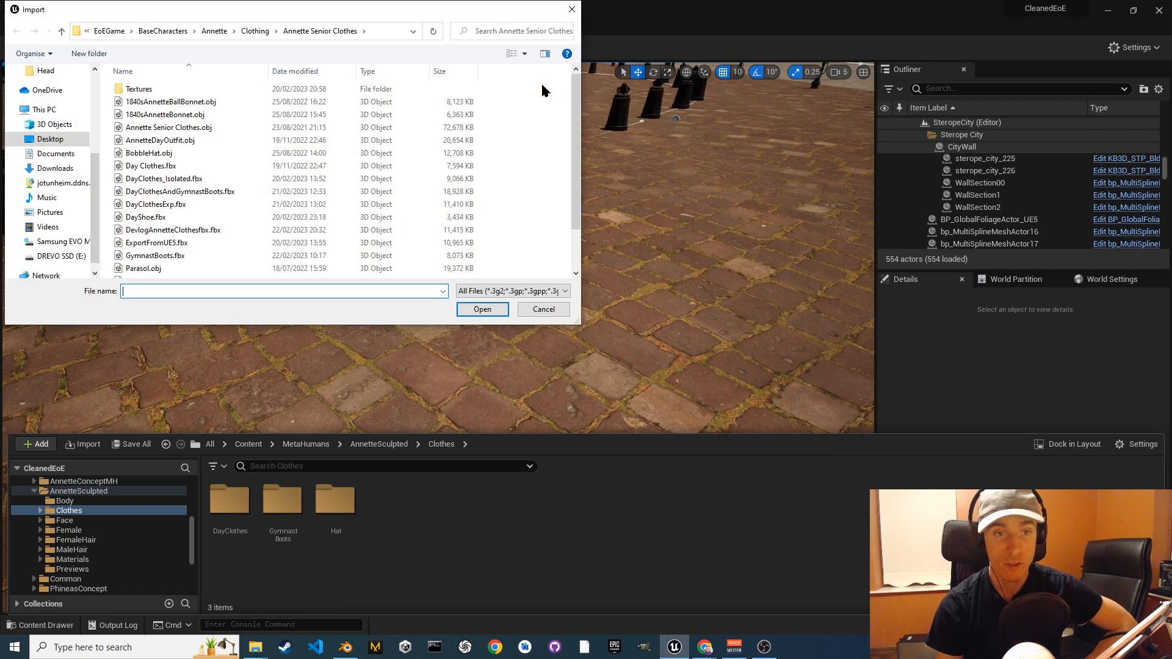
left_click(193, 235)
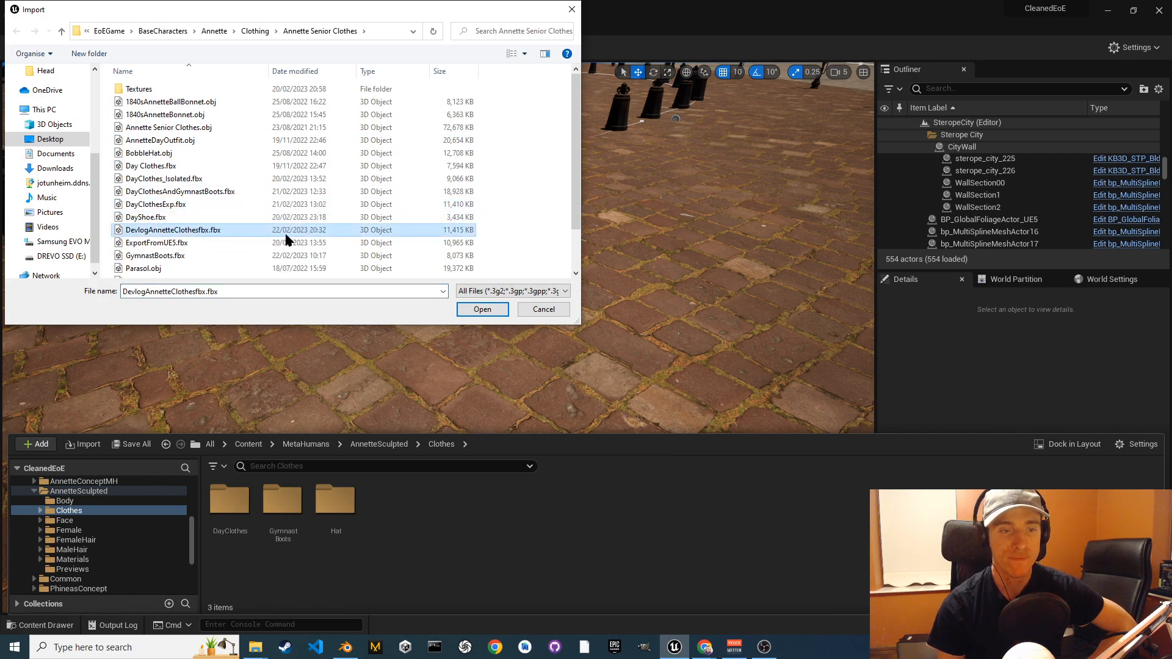
left_click(544, 309)
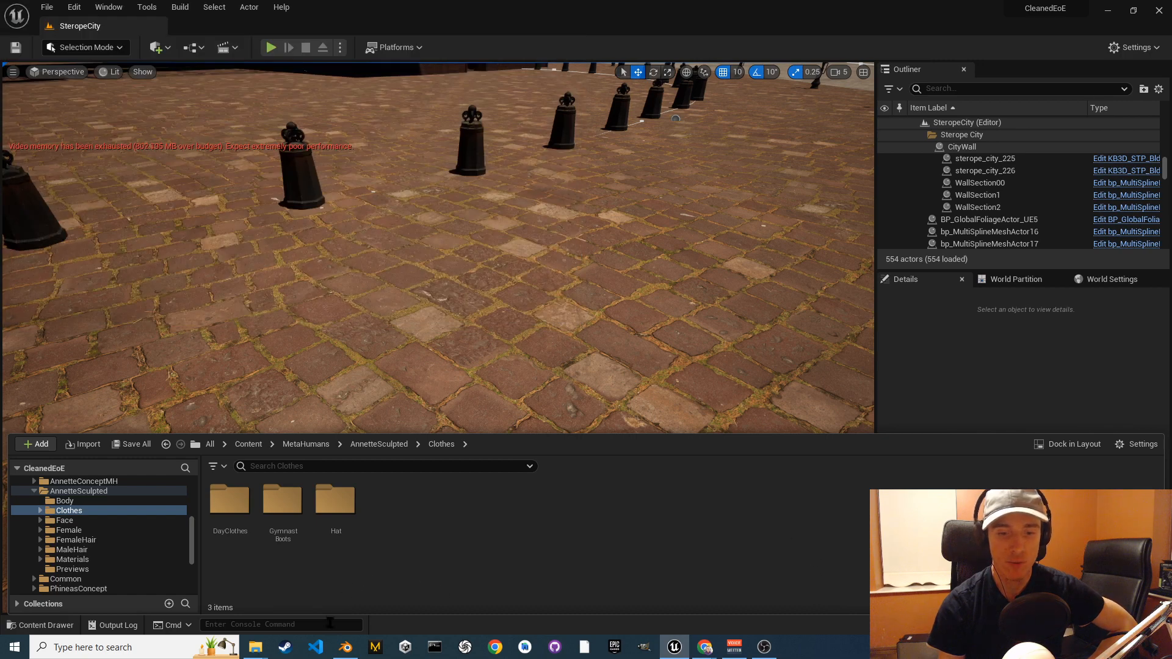
Switch back to Blender and select DayClothes together with the root armature, leaving root as the active object.
left_click(346, 647)
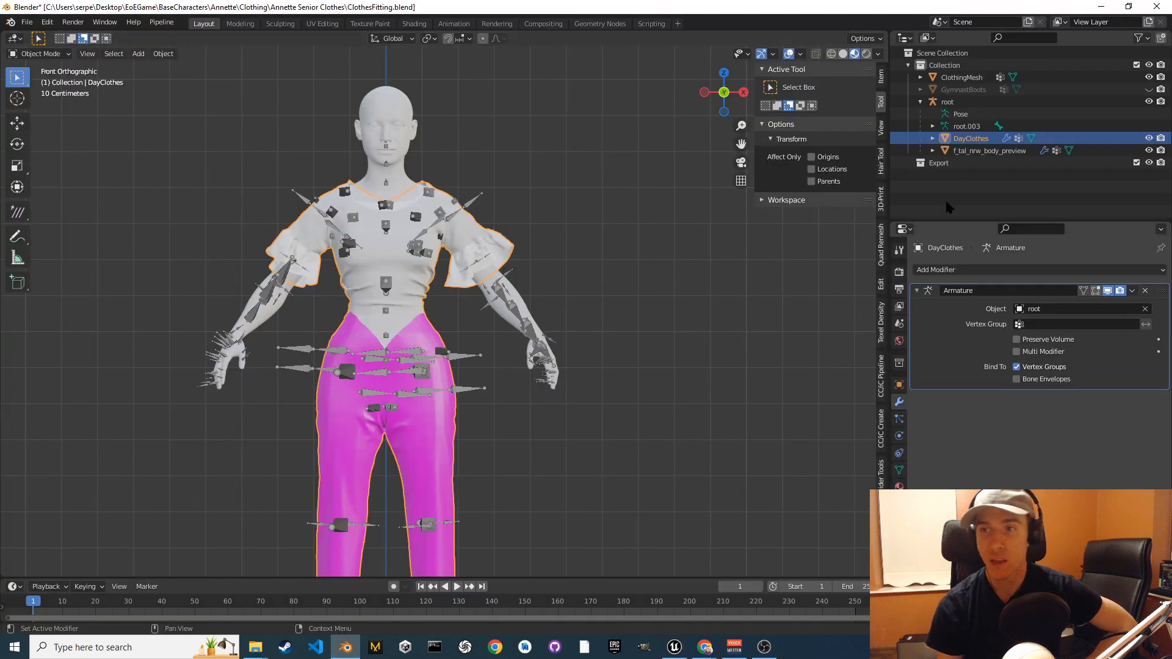
left_click(957, 104)
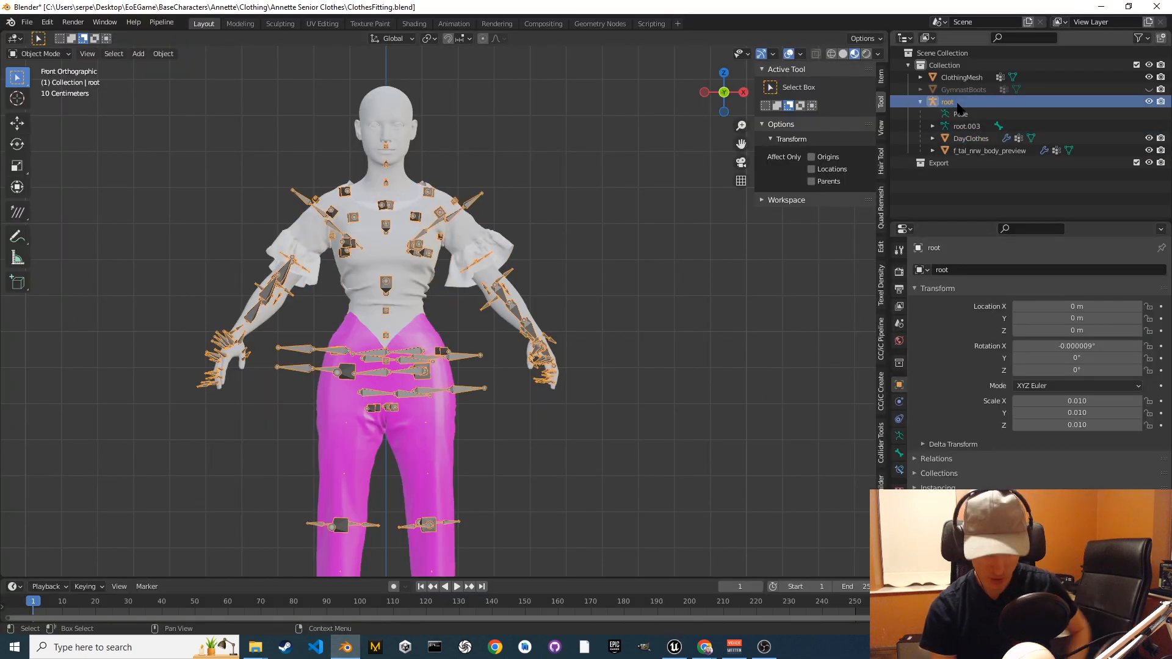
left_click(983, 140, "ctrl")
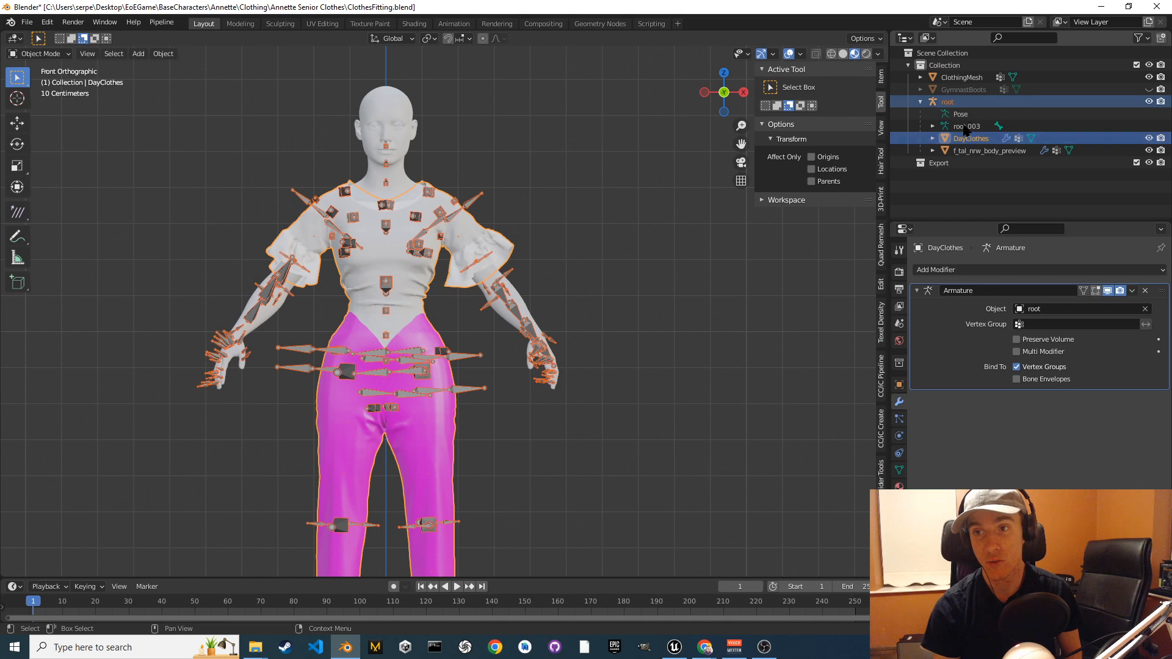
left_click(959, 102, "ctrl")
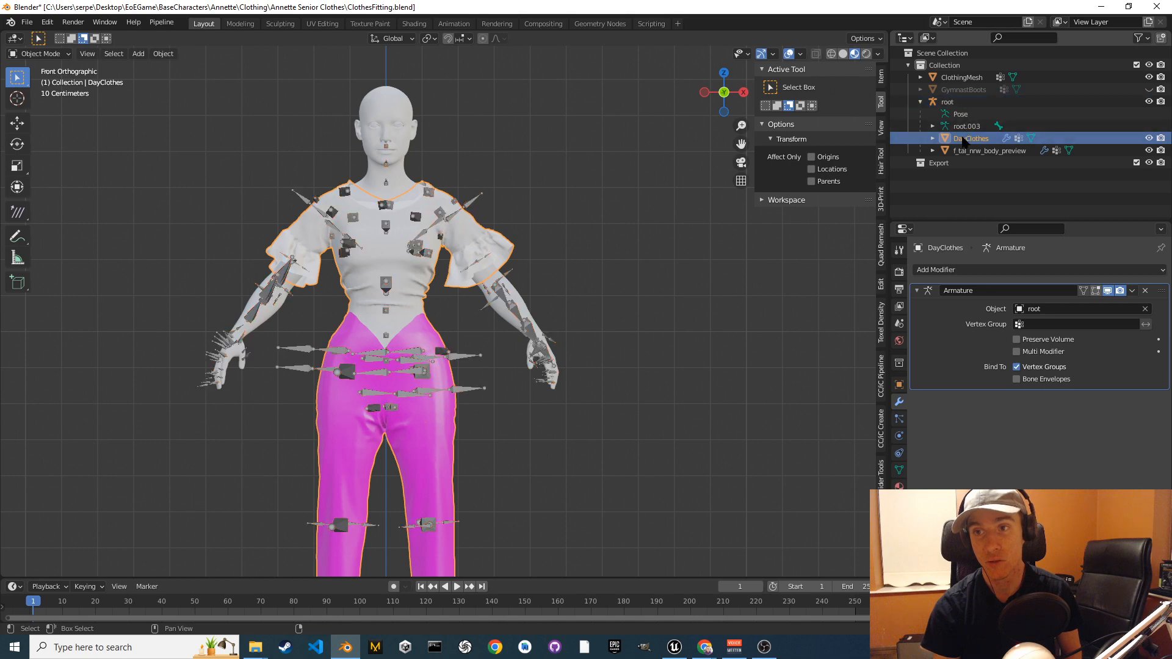
left_click(950, 102, "ctrl")
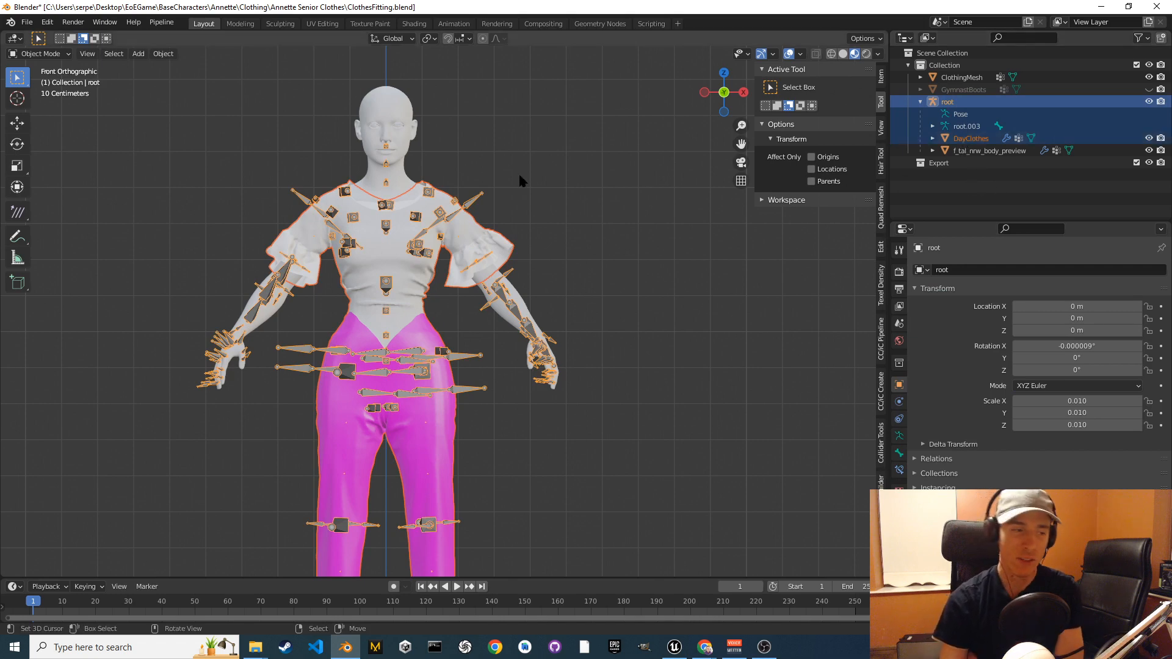
Start an FBX export of the selection and review its Include and Transform options.
left_click(27, 22)
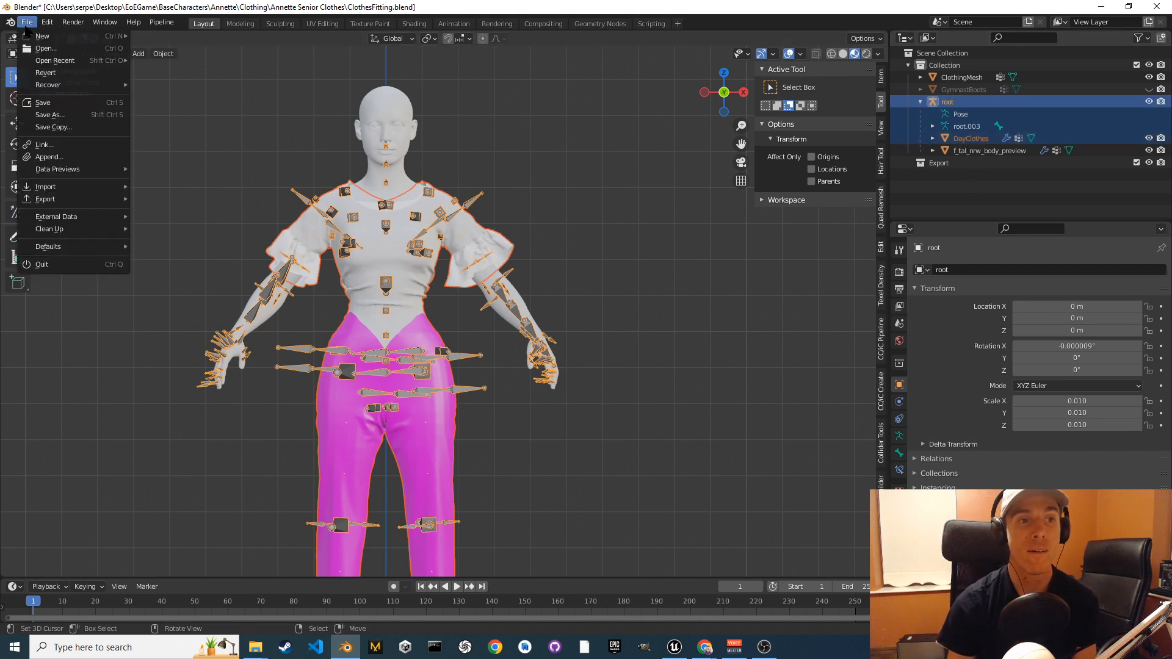
mouse_move(54, 201)
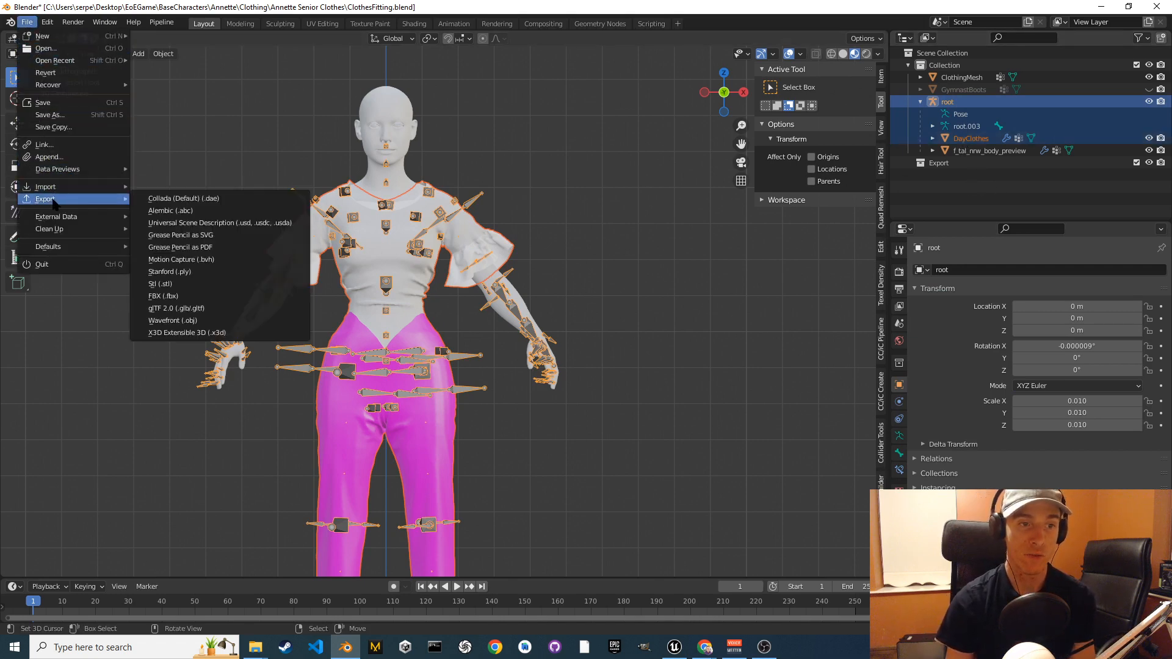
left_click(183, 296)
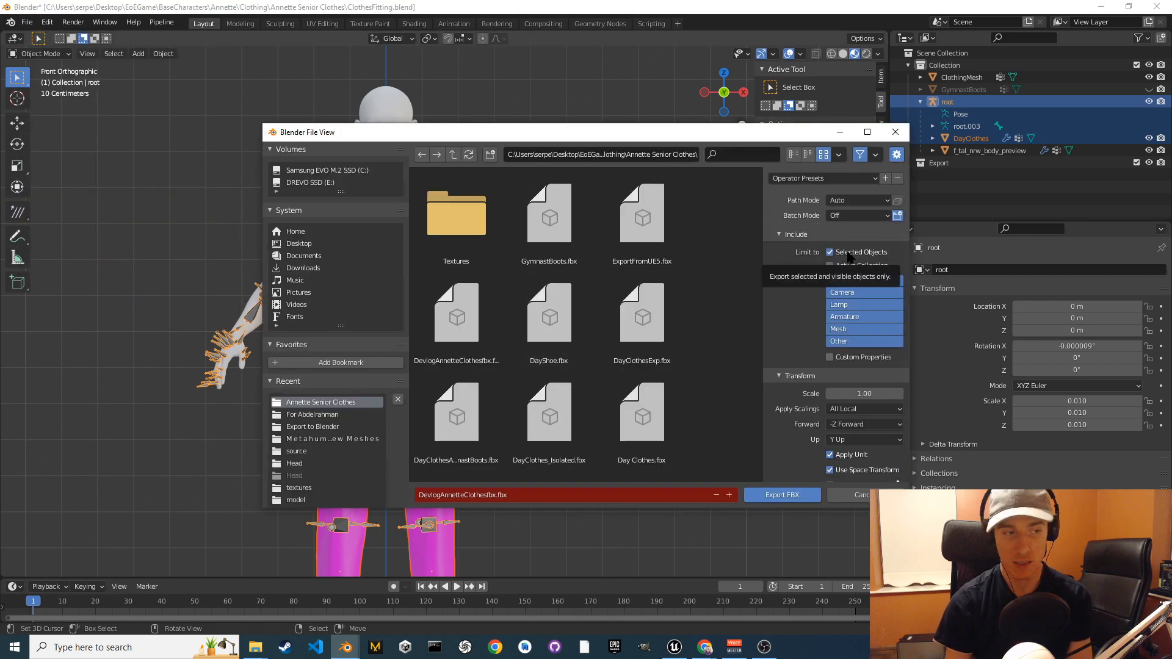
scroll(844, 288, "down", 2)
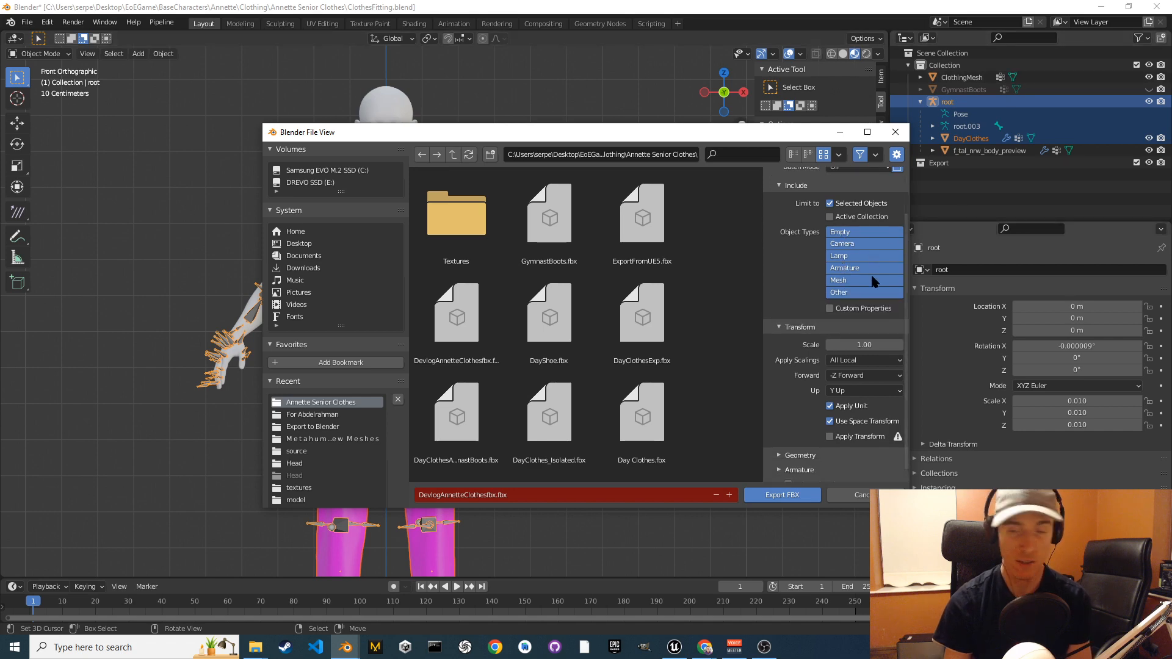
scroll(824, 304, "down", 1)
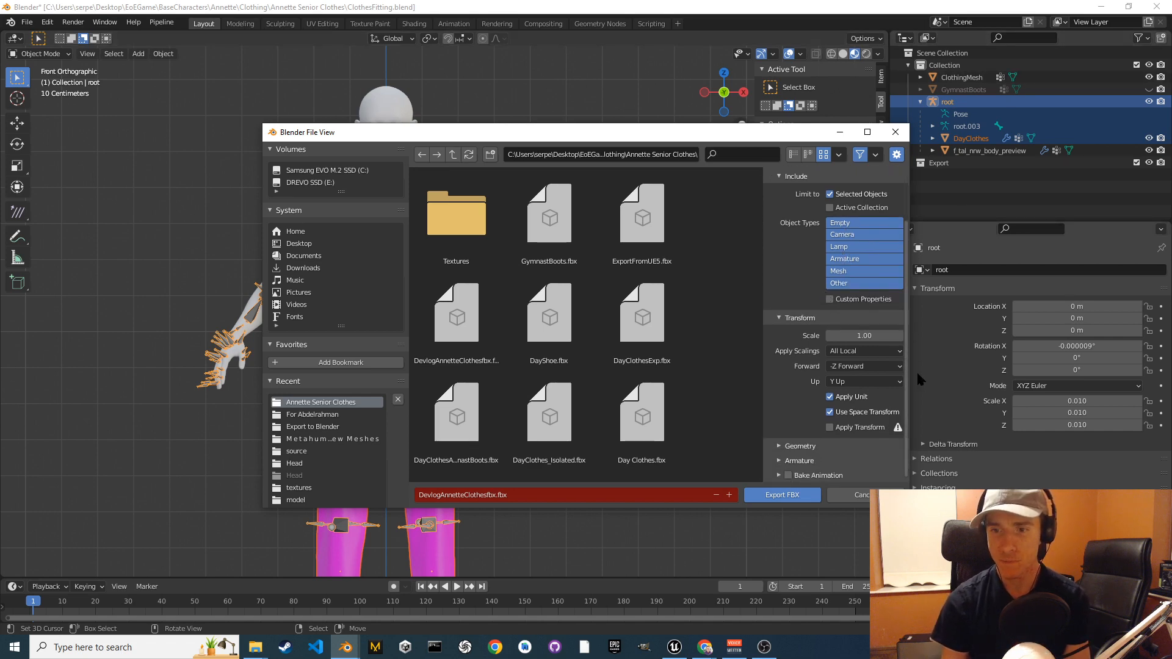
Collapse the Transform options and choose Face smoothing in the FBX export's Geometry options.
left_click(773, 318)
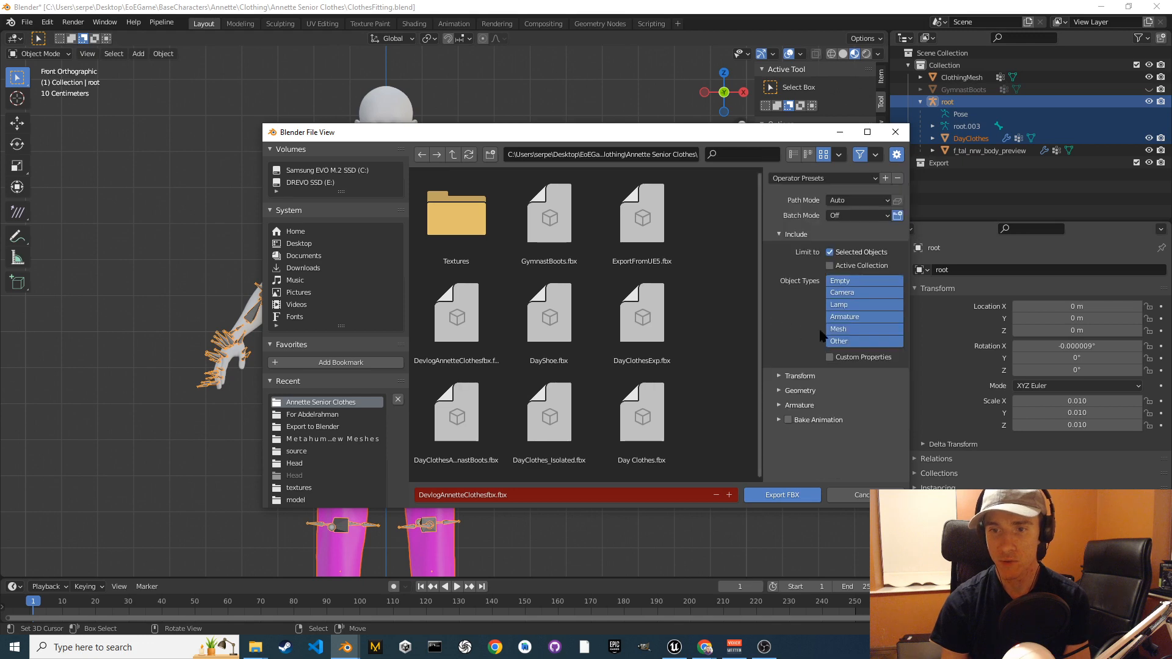
left_click(780, 391)
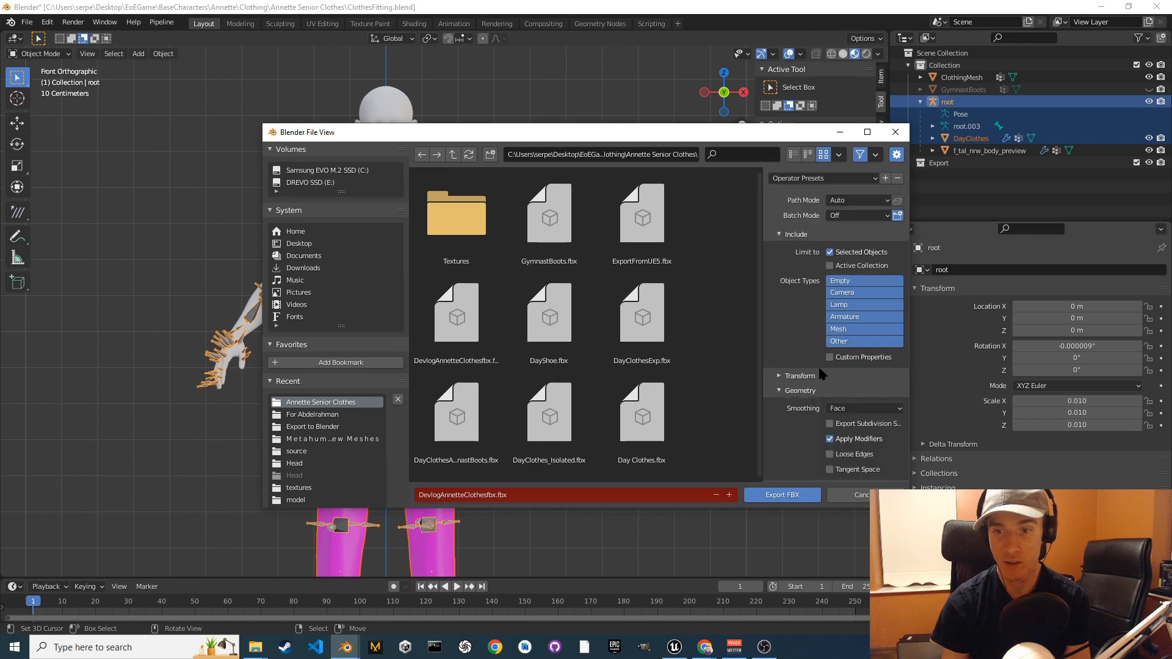
scroll(818, 365, "down", 2)
left_click(868, 382)
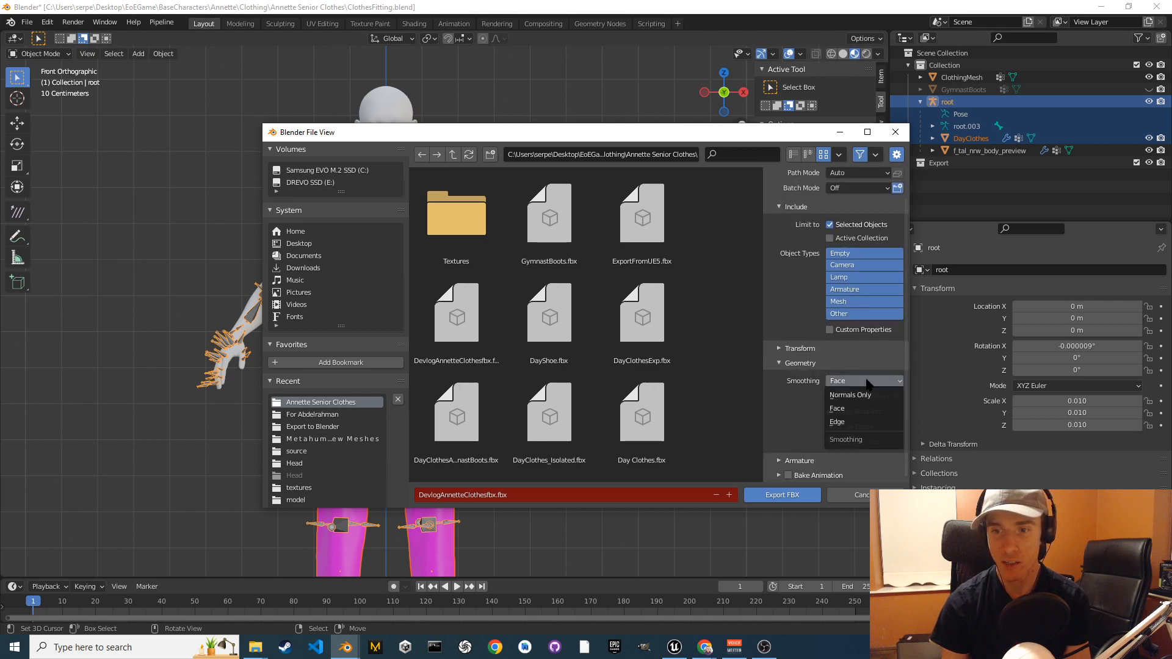
left_click(854, 410)
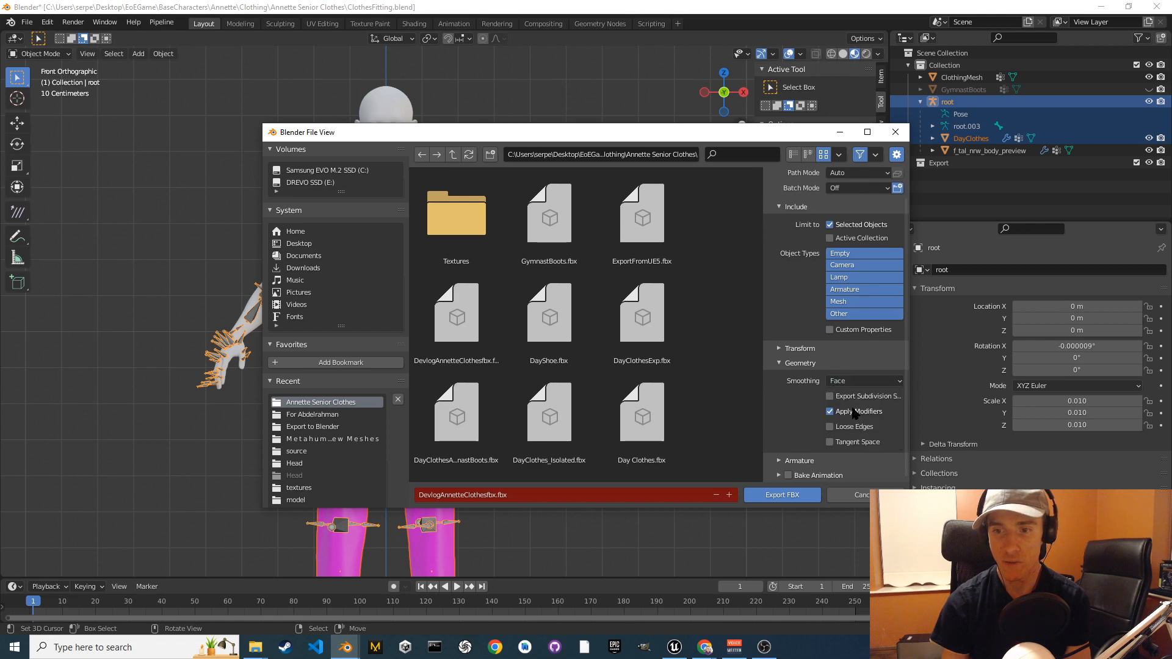
Reselect Face as the FBX export's smoothing option, check the remaining Geometry options and collapse that section.
left_click(867, 381)
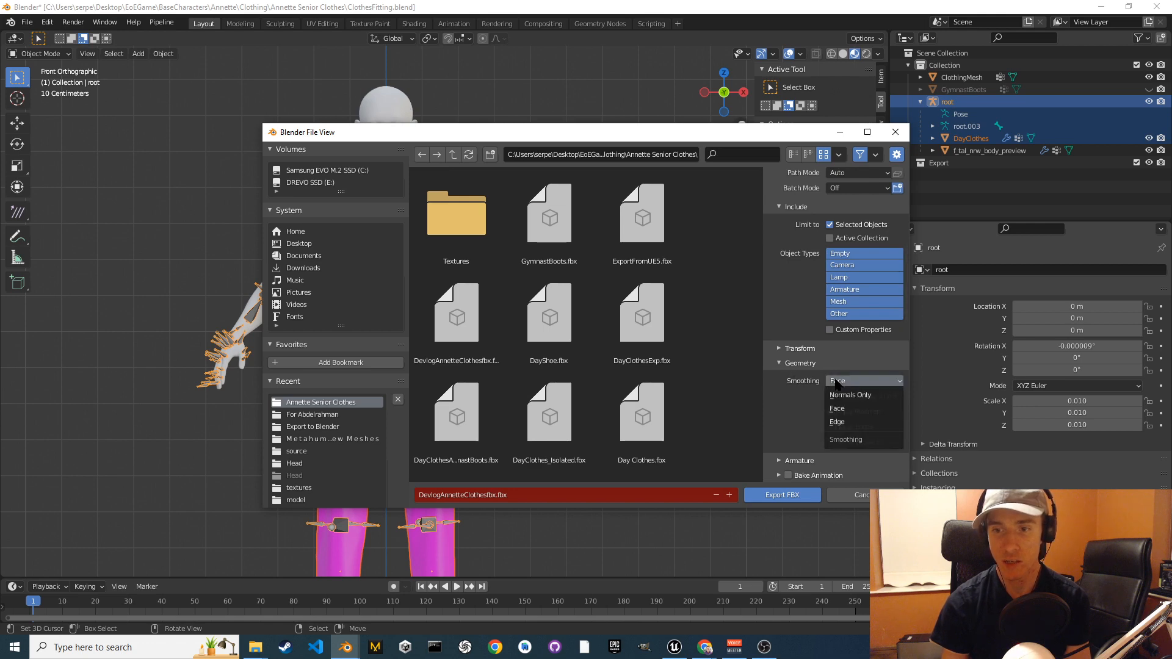
left_click(864, 409)
left_click(789, 364)
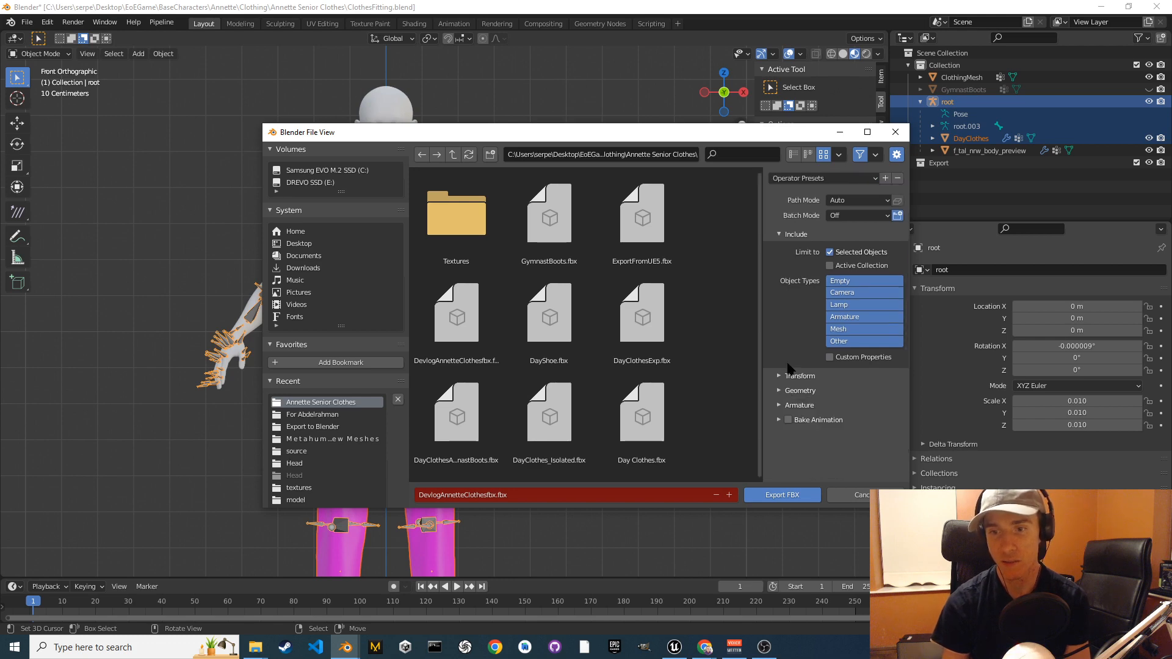
left_click(791, 392)
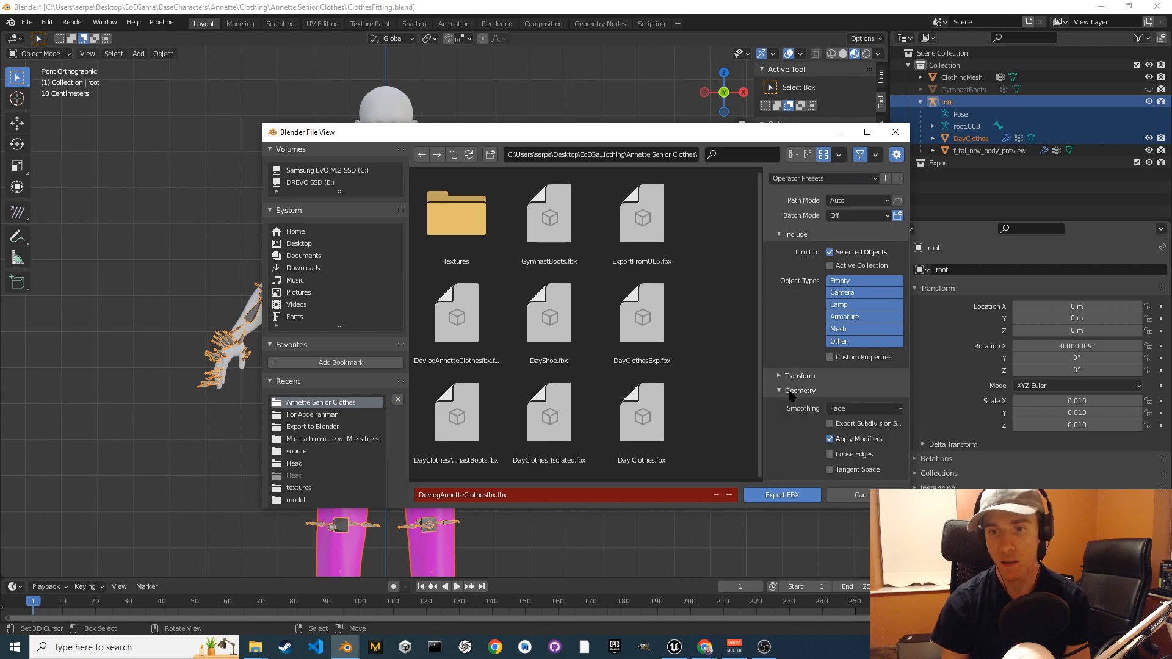
left_click(791, 392)
Review the Armature options and export the selection as FBX over the existing DevlogAnnetteClothesfbx.fbx.
left_click(828, 405)
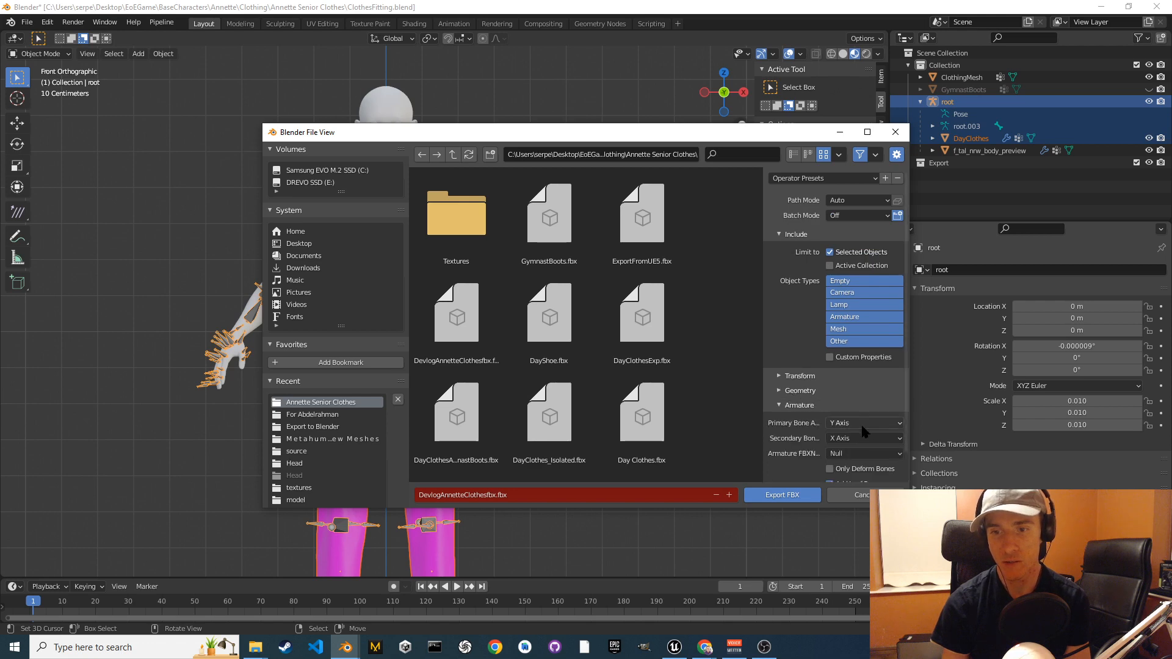
scroll(830, 412, "down", 2)
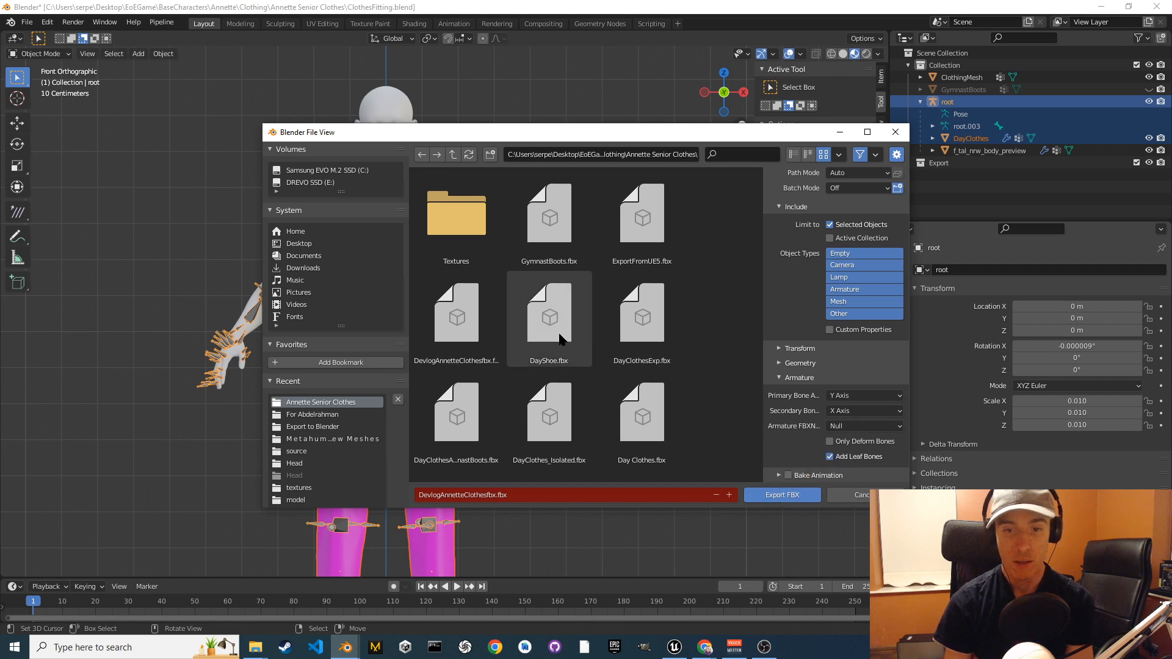
left_click(469, 360)
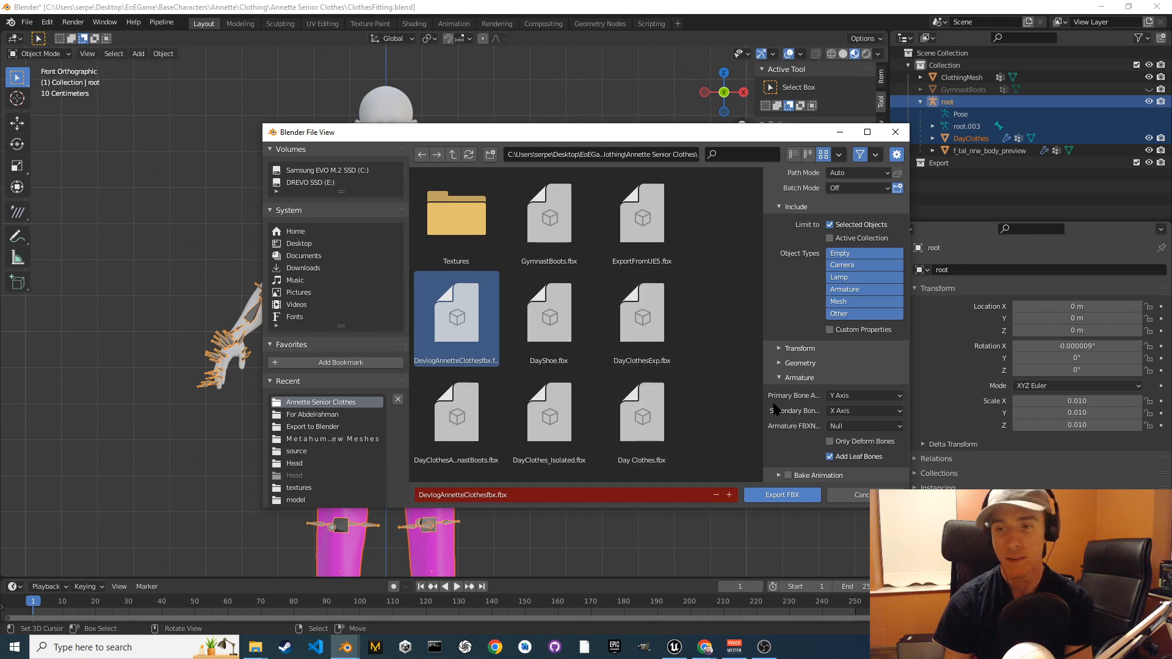
left_click(795, 495)
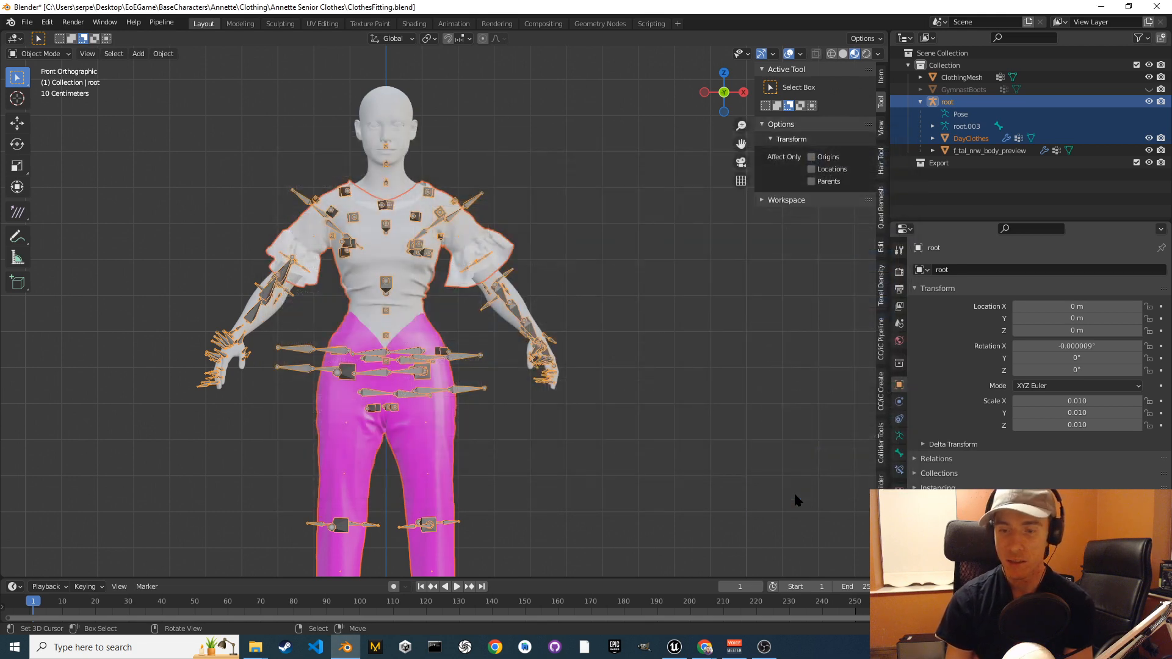
Switch to Unreal Engine and start importing DevlogAnnetteClothesfbx.fbx into the AnnetteSculpted Clothes folder.
left_click(675, 648)
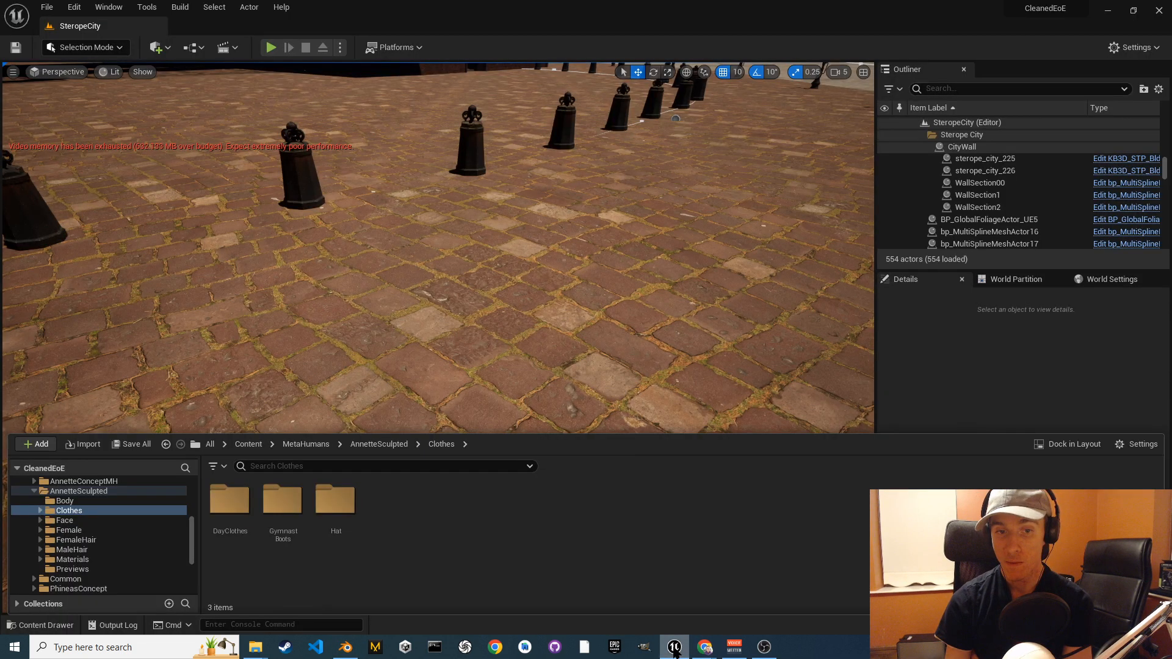
right_click(520, 555)
left_click(588, 127)
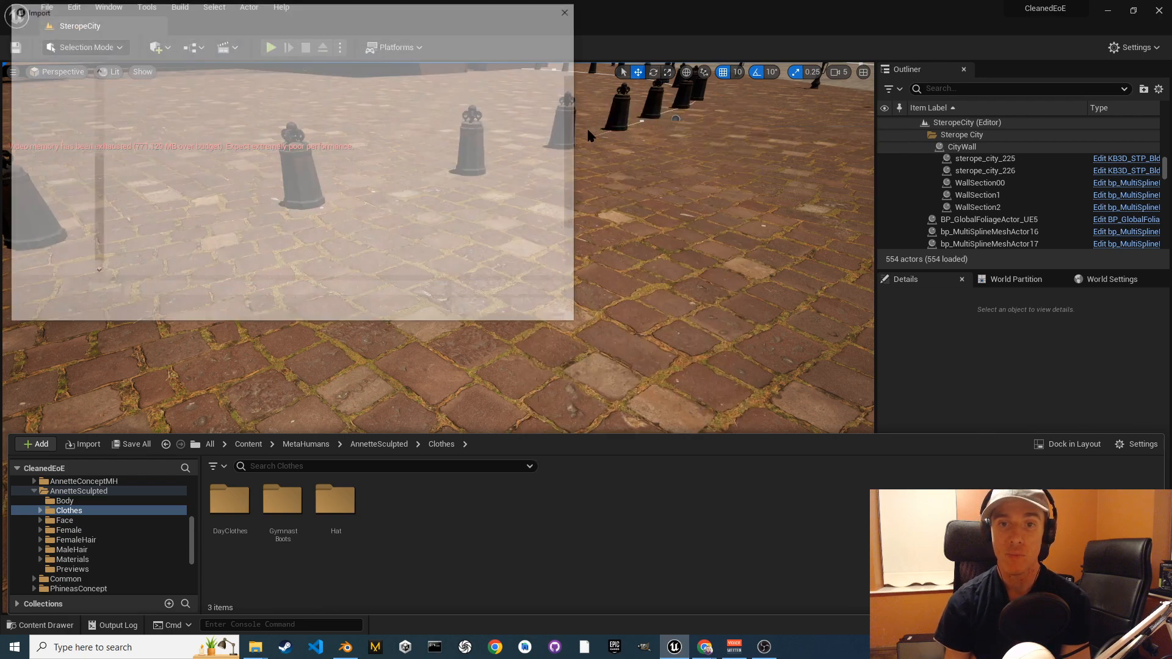
scroll(207, 136, "down", 3)
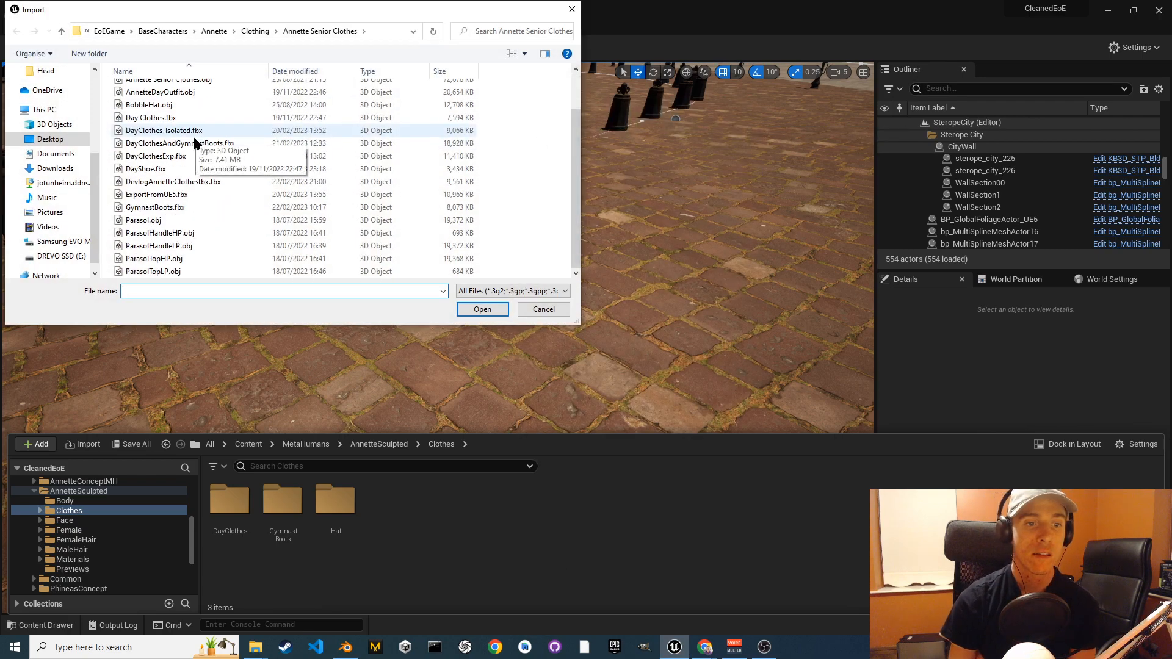
left_click(165, 181)
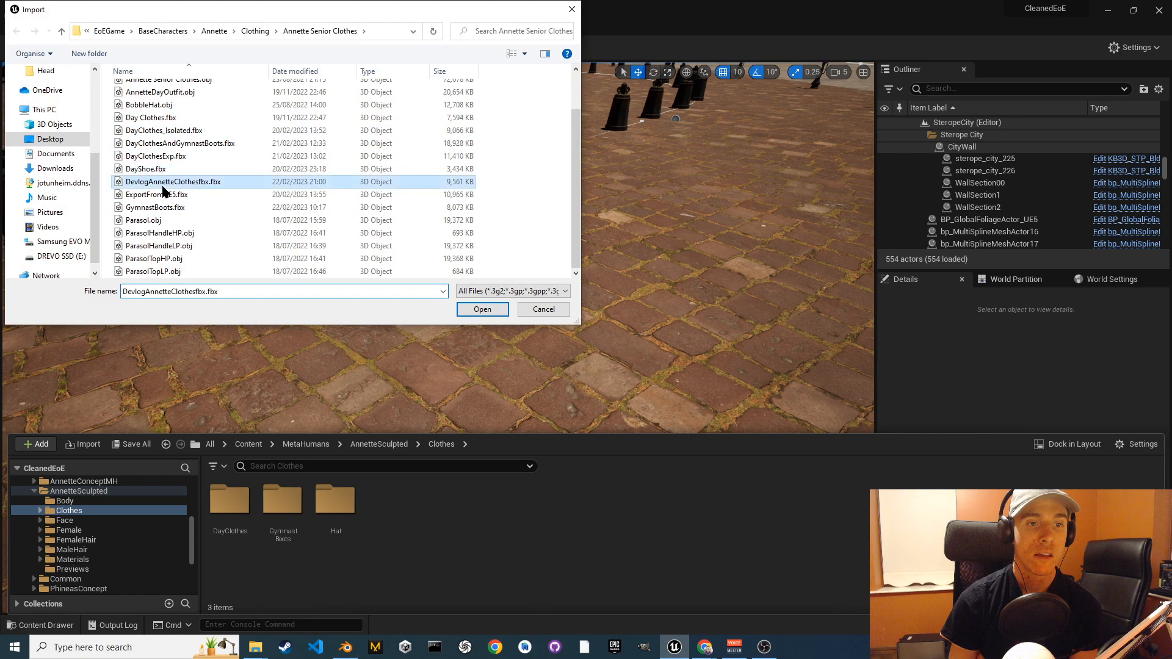
left_click(482, 310)
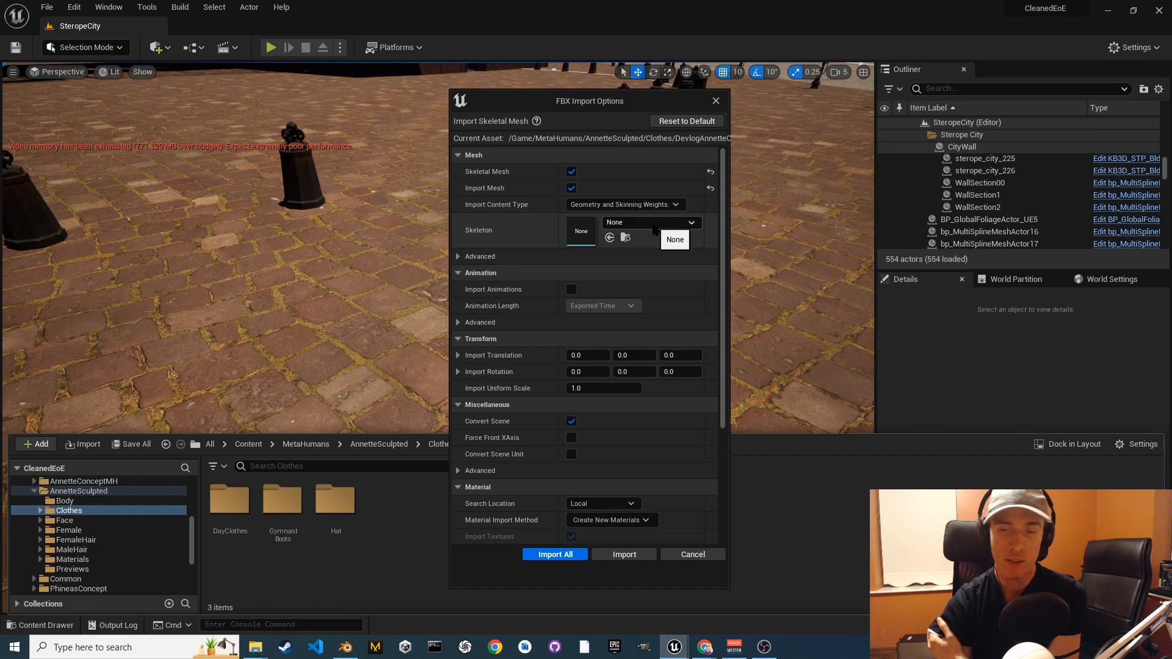
Assign metahuman_base_skel as the skeleton for the skeletal mesh import.
left_click(654, 229)
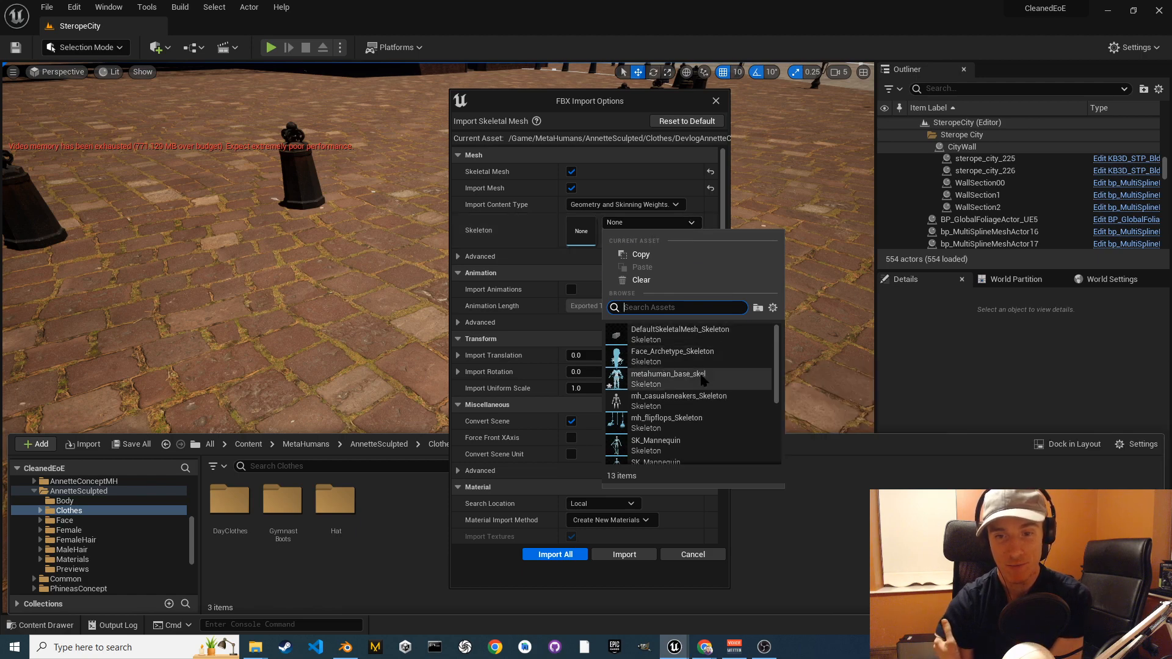
left_click(671, 378)
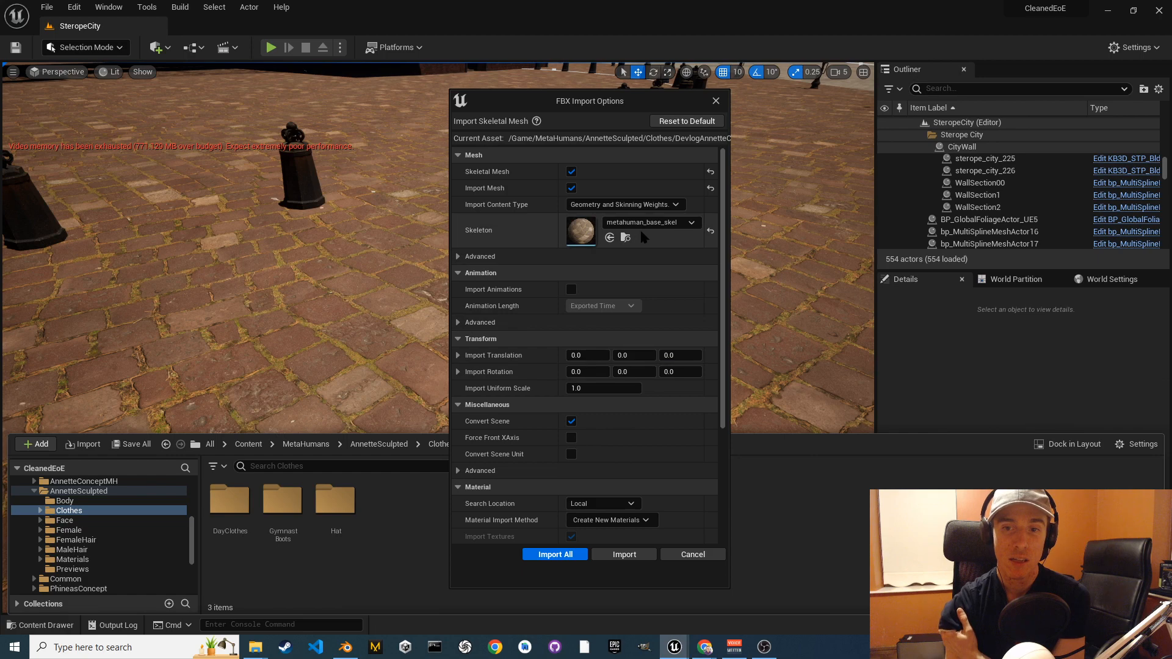
left_click(659, 223)
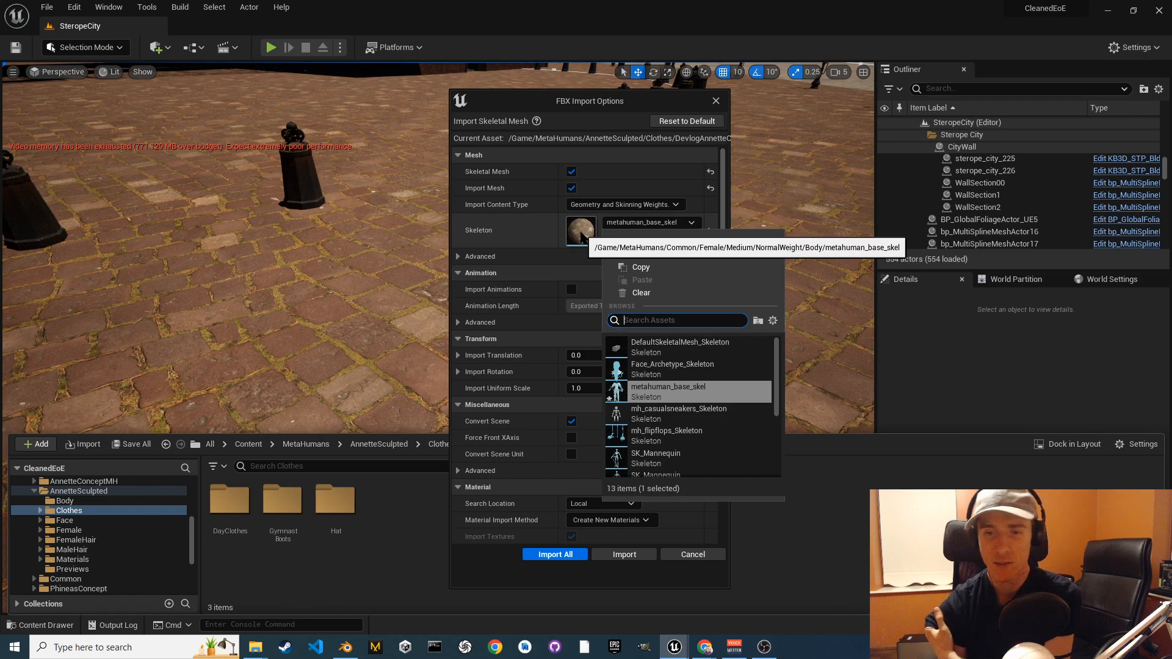
left_click(634, 392)
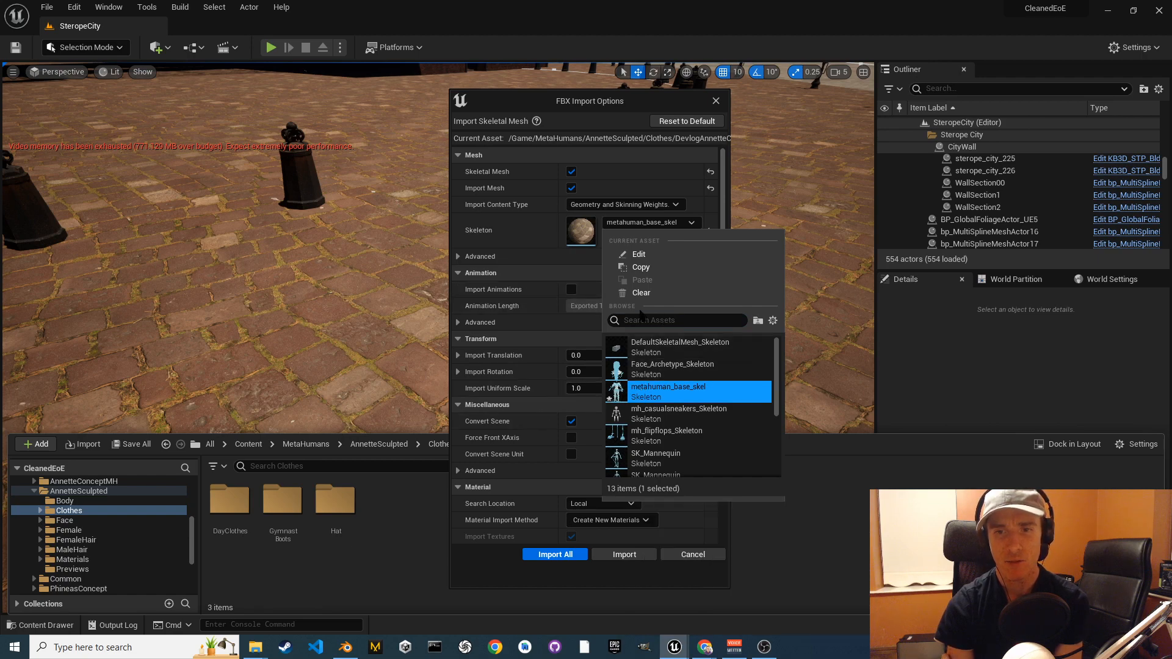
left_click(534, 244)
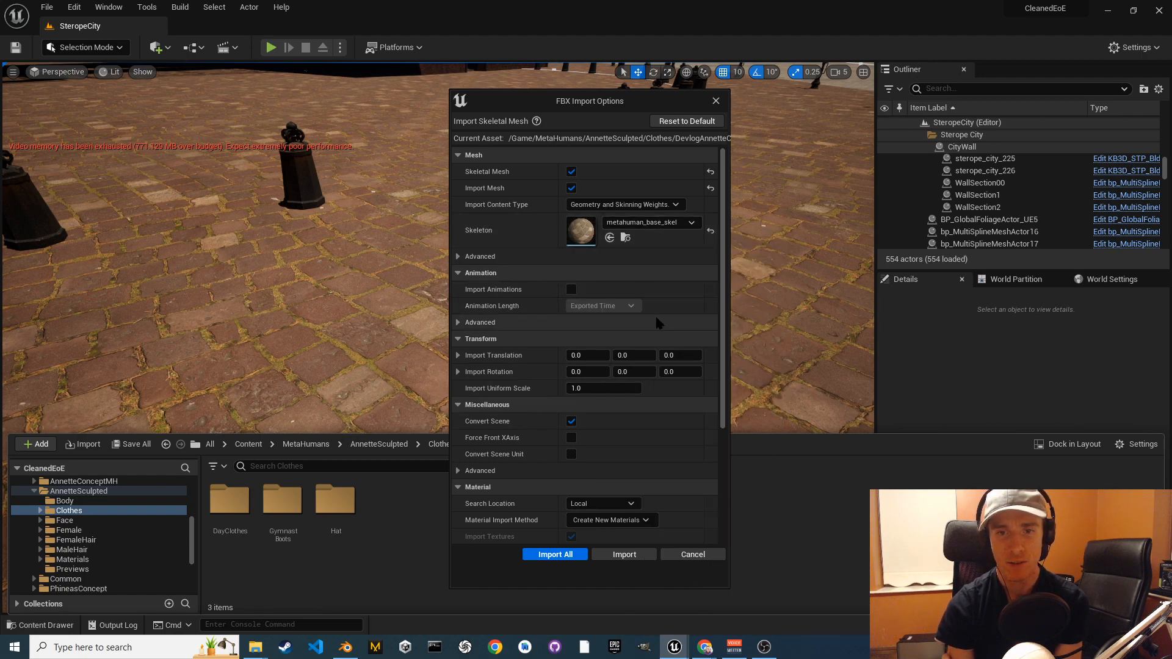
Review the remaining FBX import options, keep Create New Materials as the material import method, and import all.
scroll(647, 312, "down", 3)
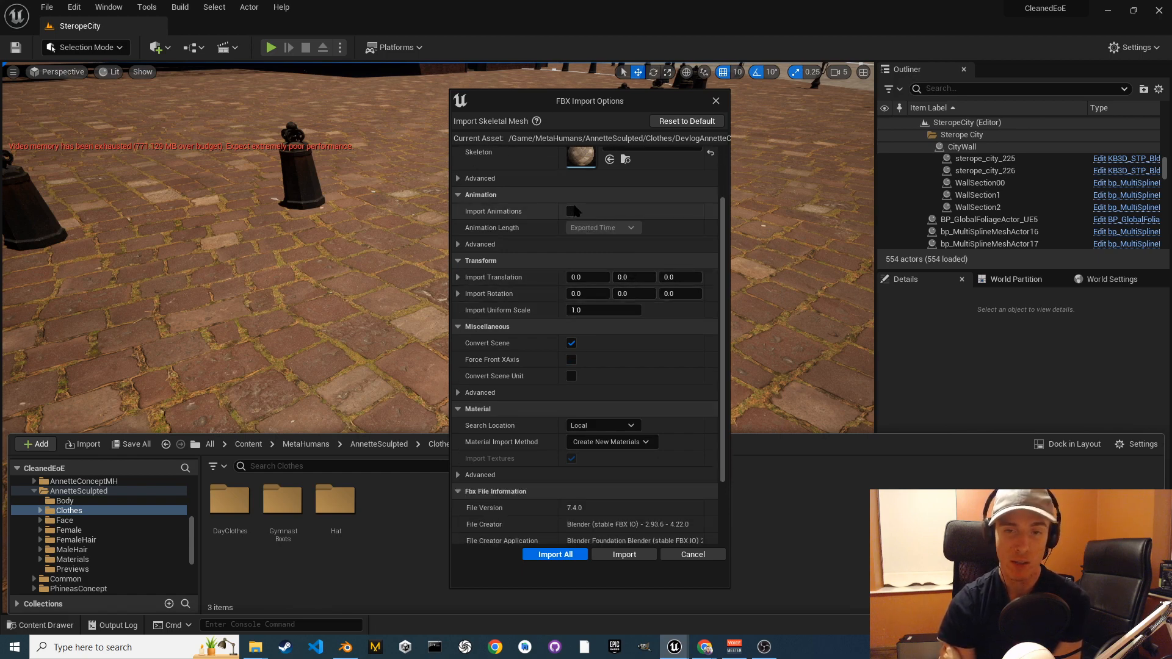
scroll(626, 242, "down", 2)
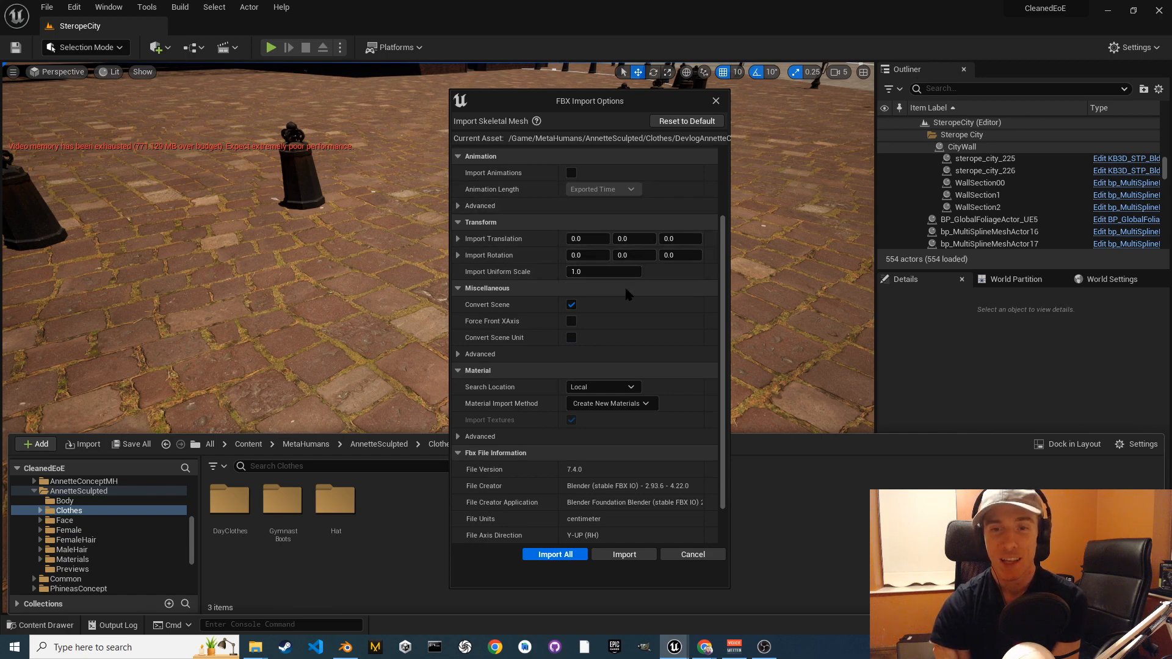
scroll(624, 285, "down", 1)
scroll(621, 278, "down", 2)
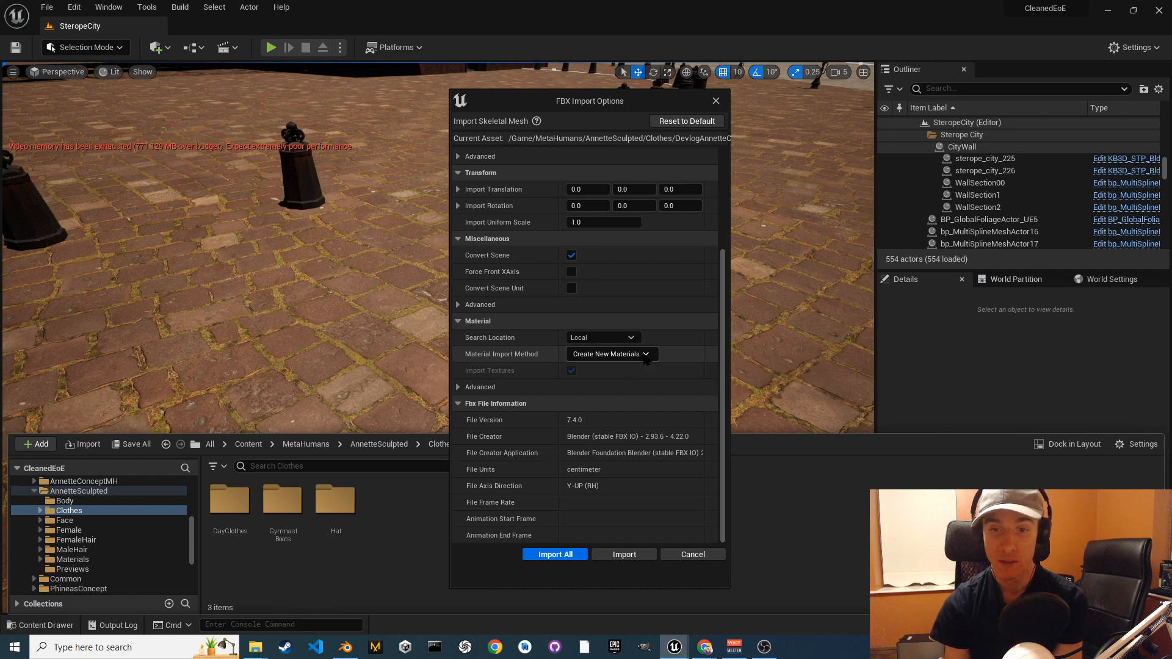
left_click(646, 355)
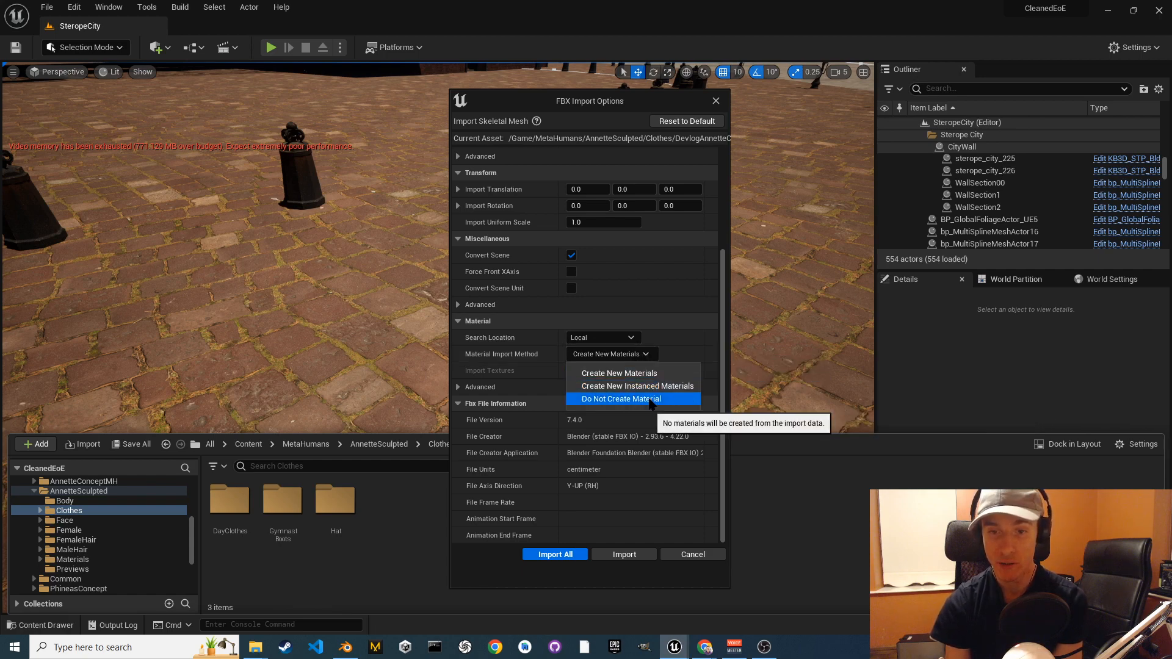
left_click(632, 373)
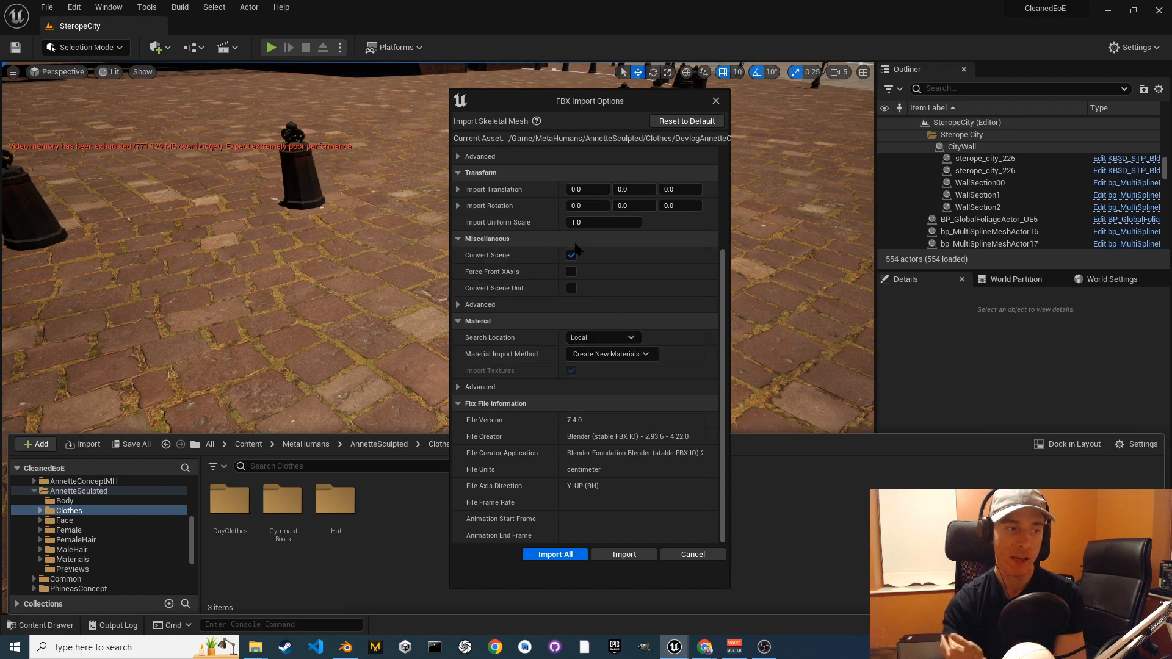
left_click(638, 355)
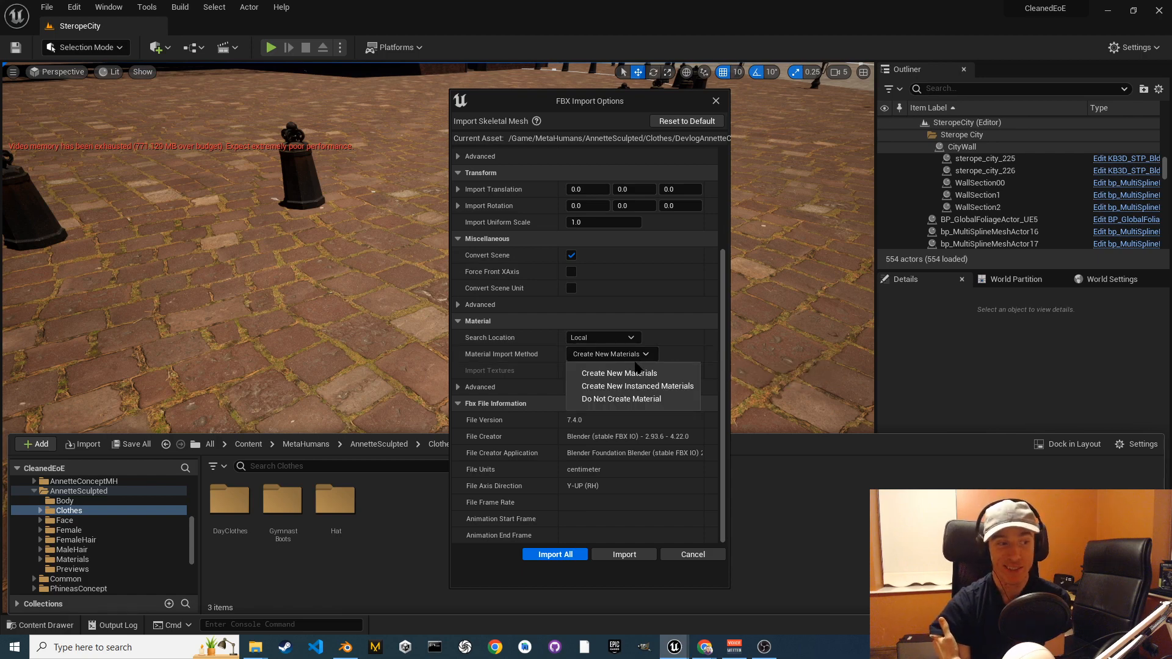
left_click(675, 336)
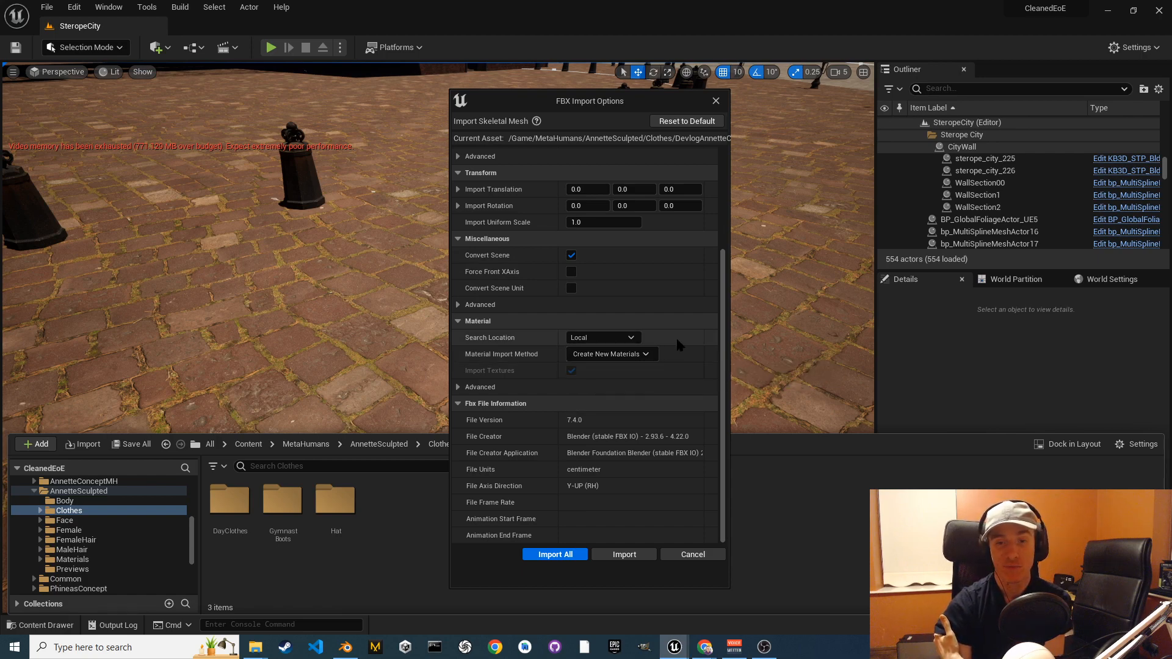
left_click(567, 554)
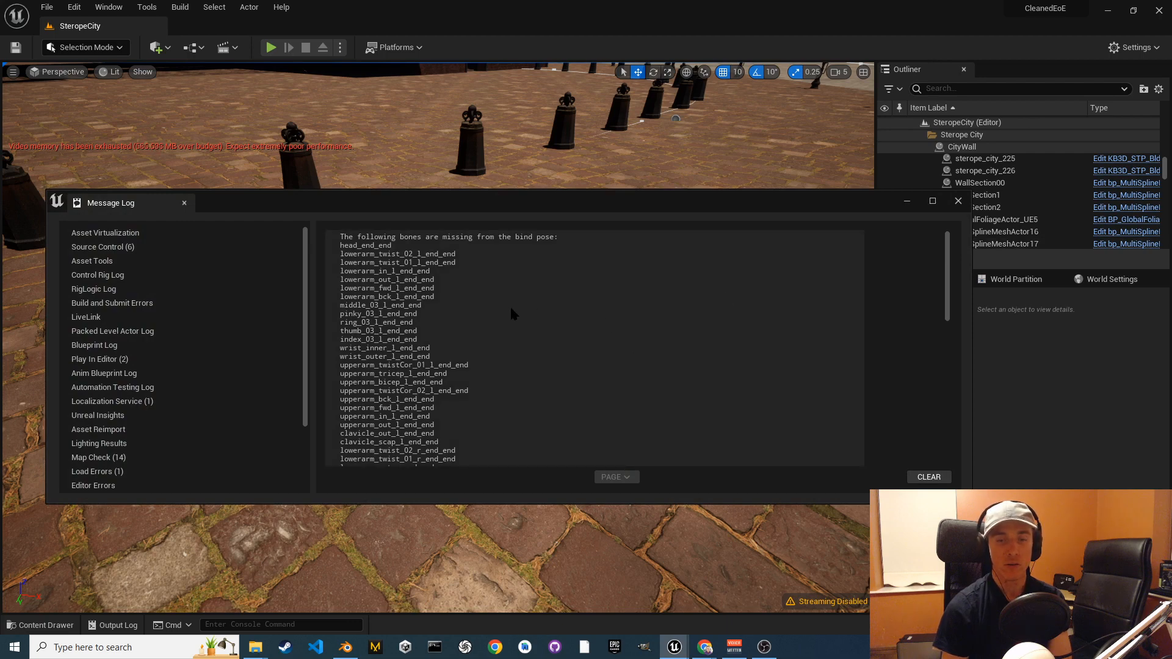
Read through the list of bones missing from the bind pose in the Message Log.
scroll(482, 308, "down", 8)
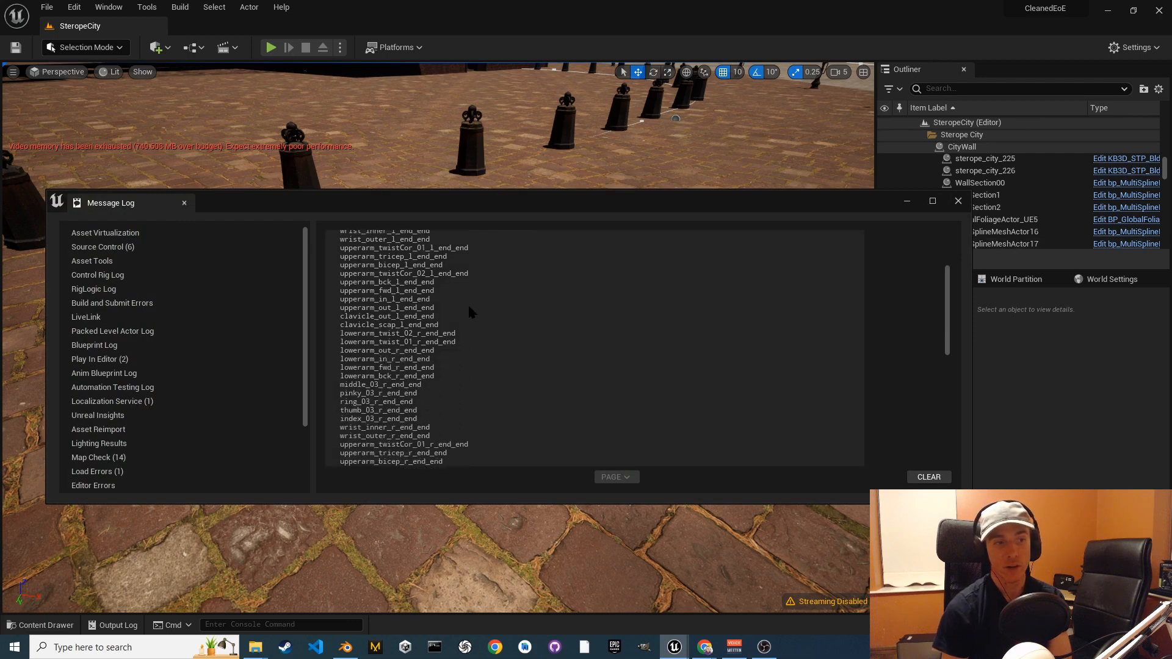
scroll(468, 312, "down", 10)
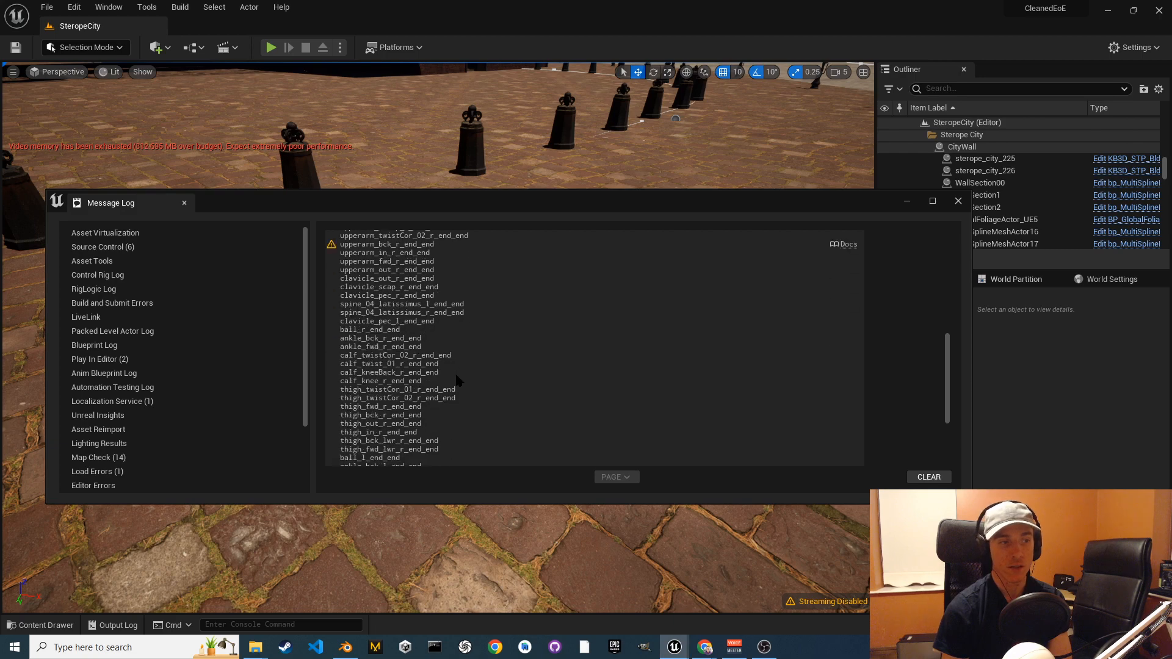
scroll(460, 357, "down", 3)
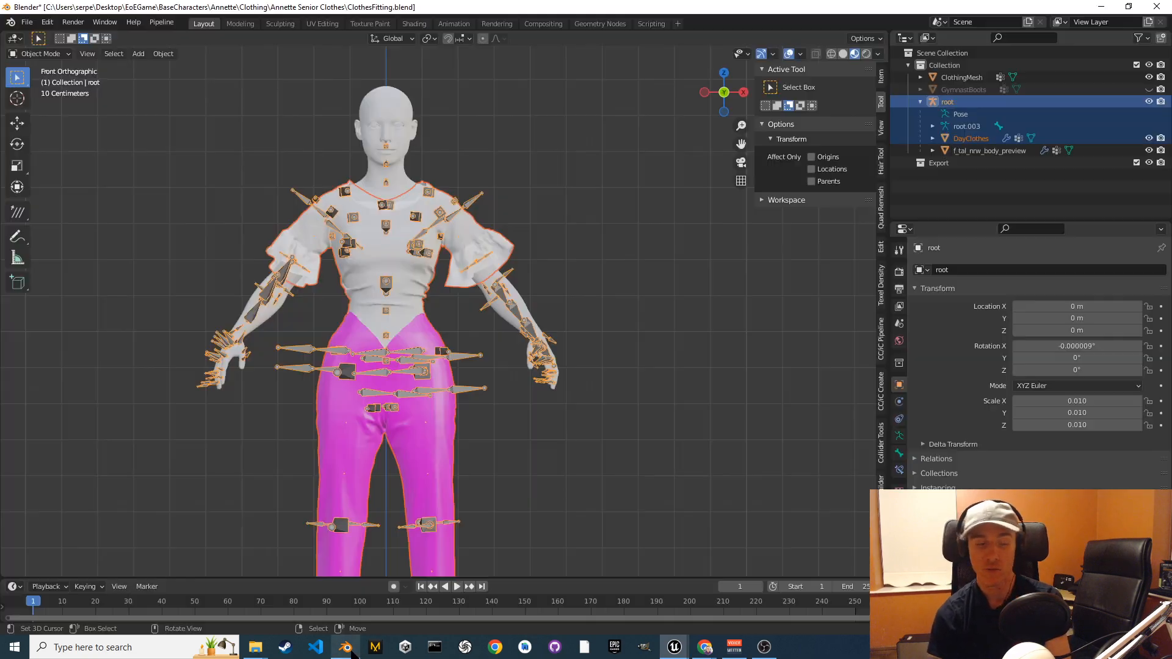
Switch to Blender and review the FBX export's Transform and Geometry options, closing the dialog without exporting.
left_click(345, 647)
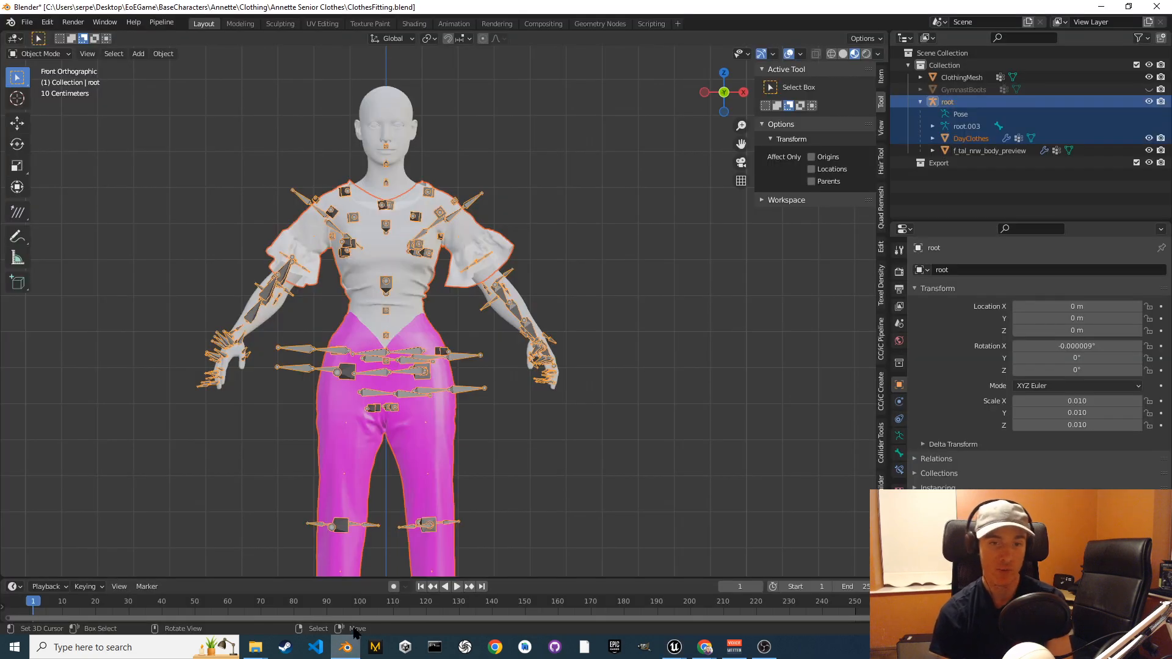
left_click(27, 22)
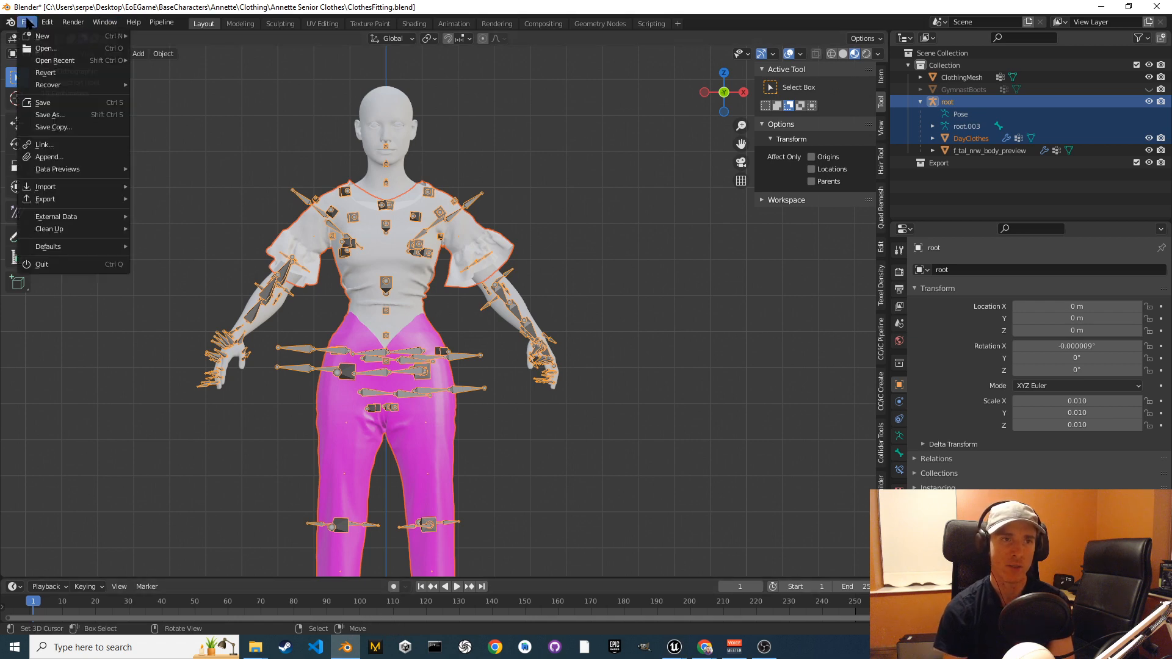
mouse_move(67, 199)
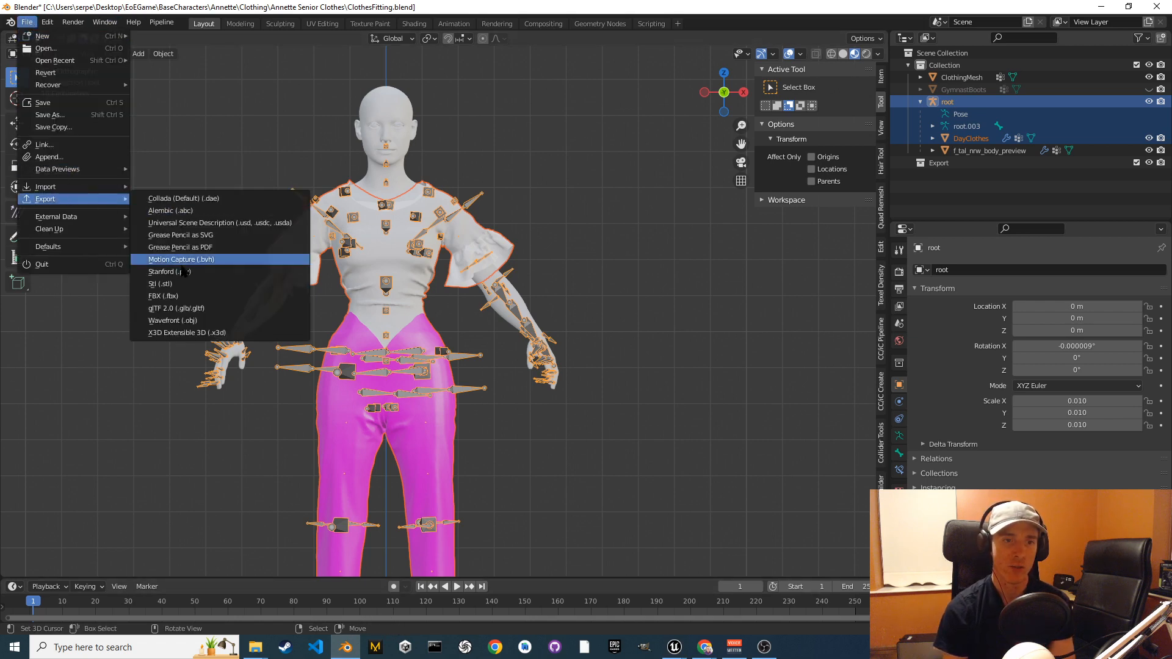
left_click(177, 296)
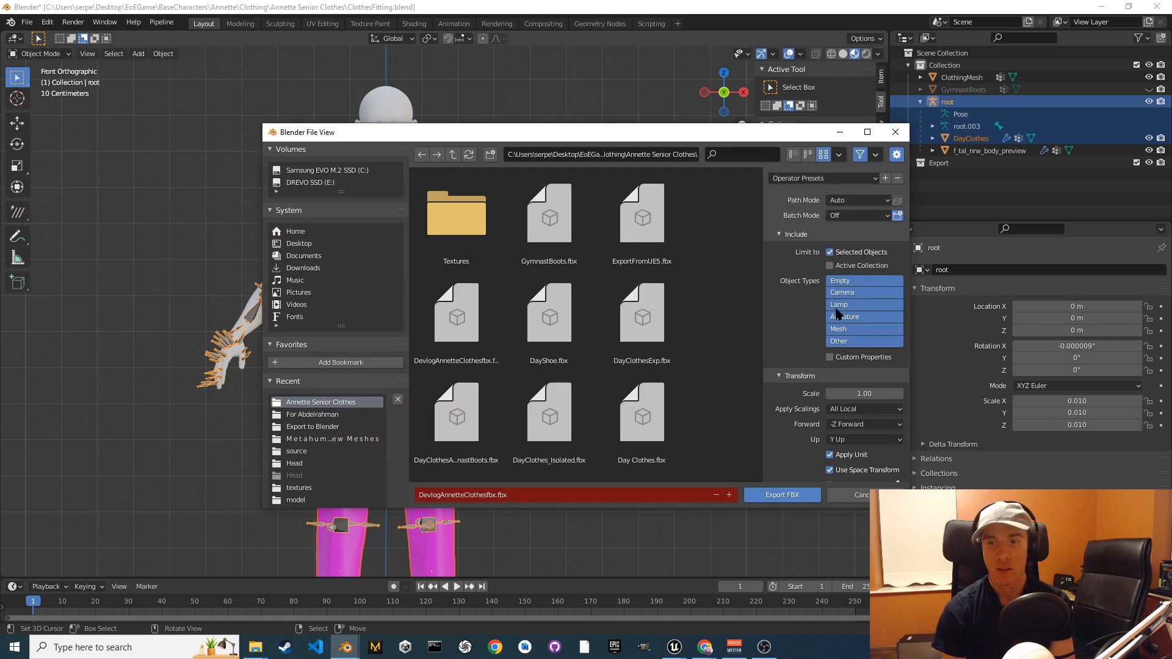
scroll(835, 304, "down", 2)
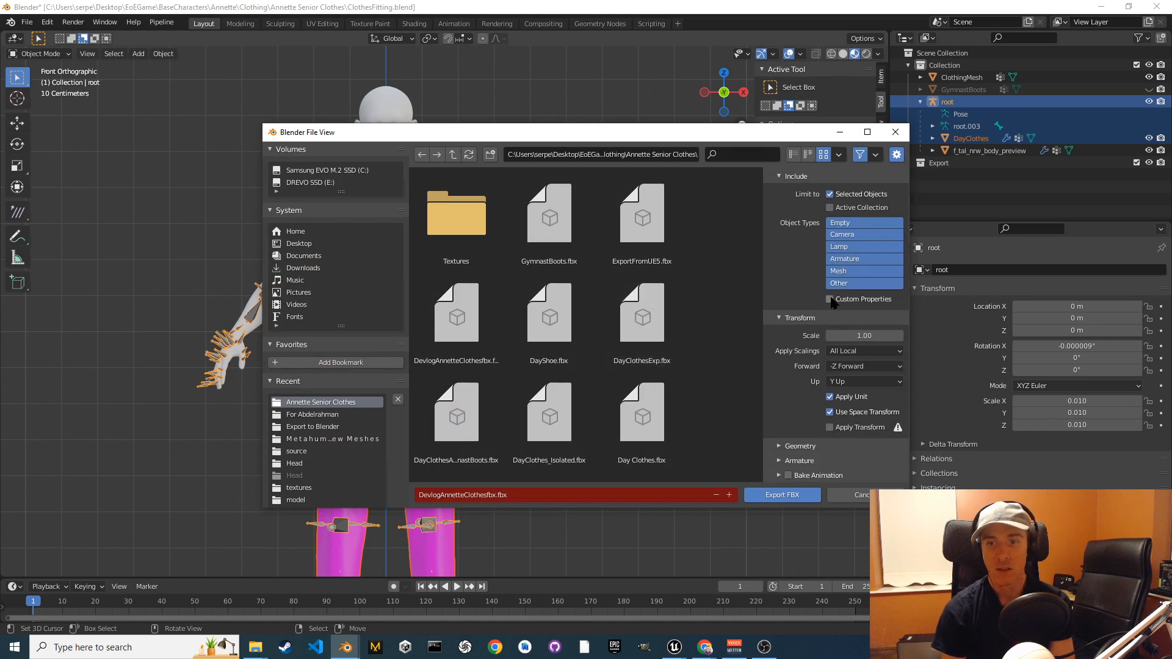
left_click(779, 446)
scroll(777, 422, "down", 3)
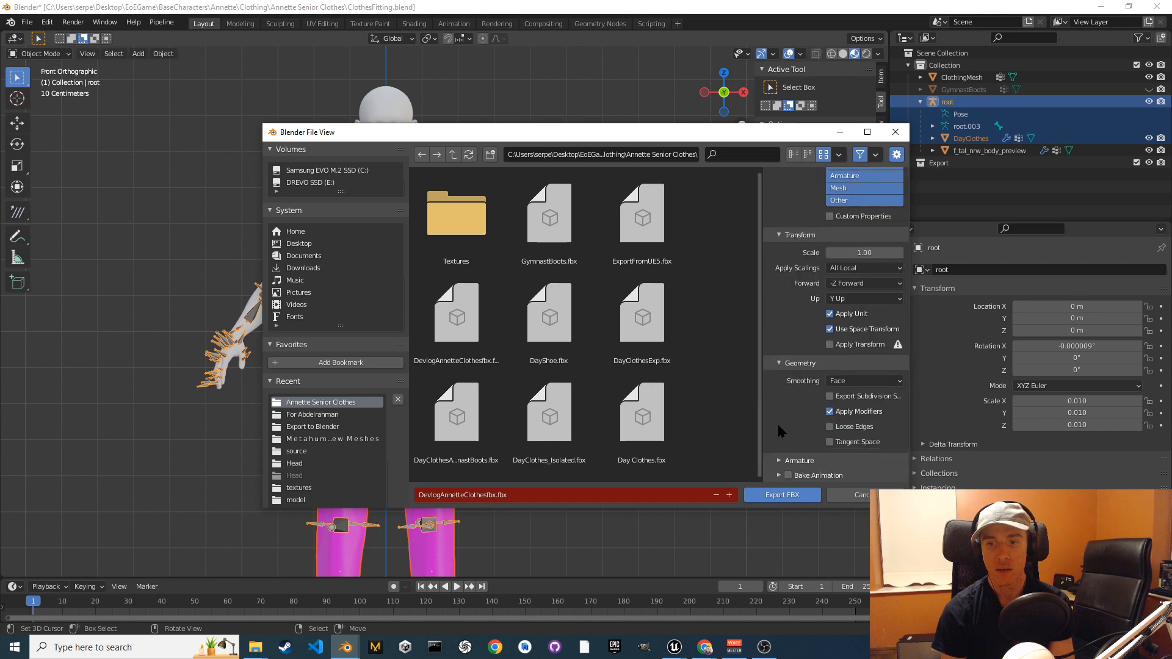
left_click(782, 367)
left_click(859, 495)
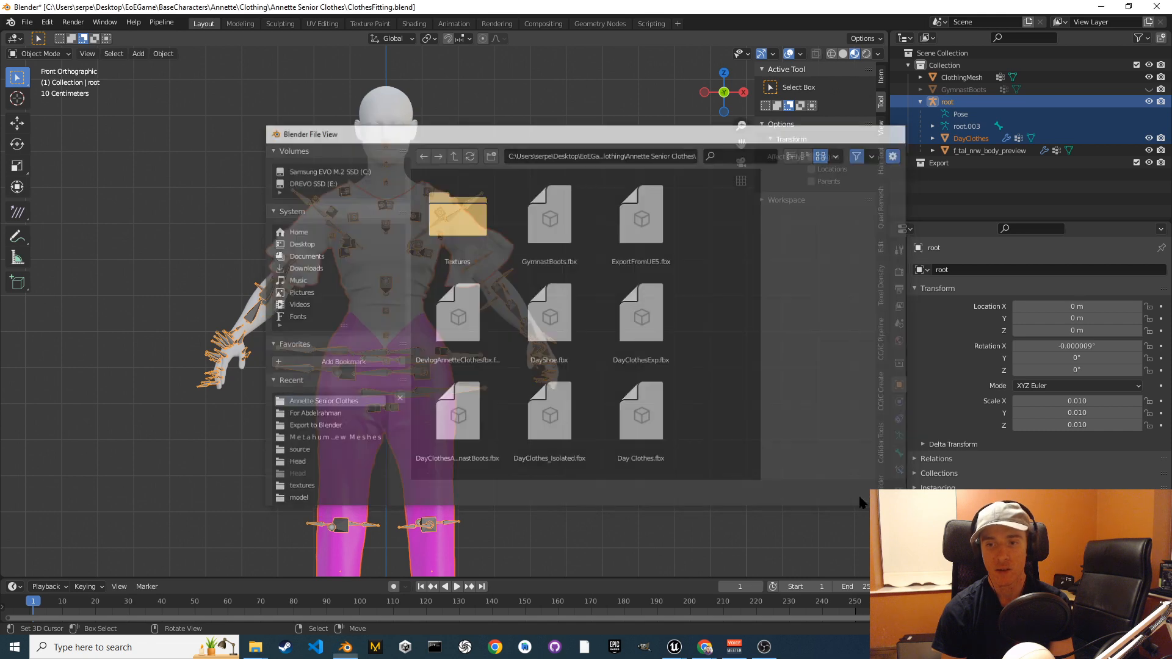
Switch back to Unreal Engine, examine the missing bind-pose bone list and its advice once more, and close the Message Log.
left_click(1103, 8)
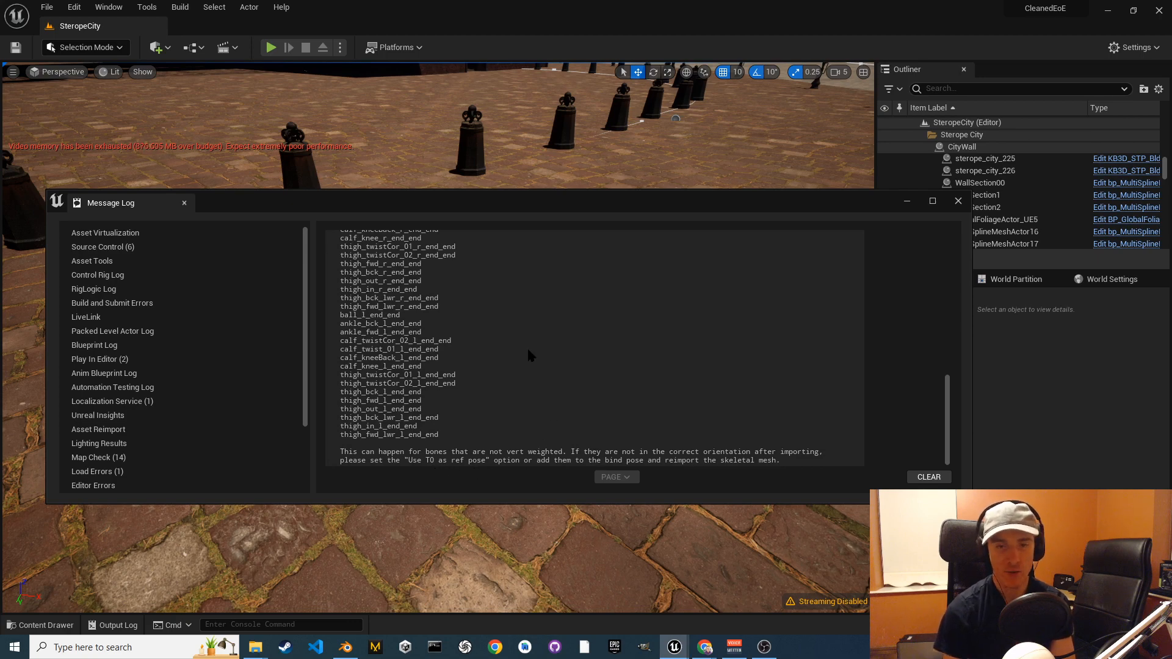
scroll(526, 346, "up", 5)
scroll(528, 356, "up", 12)
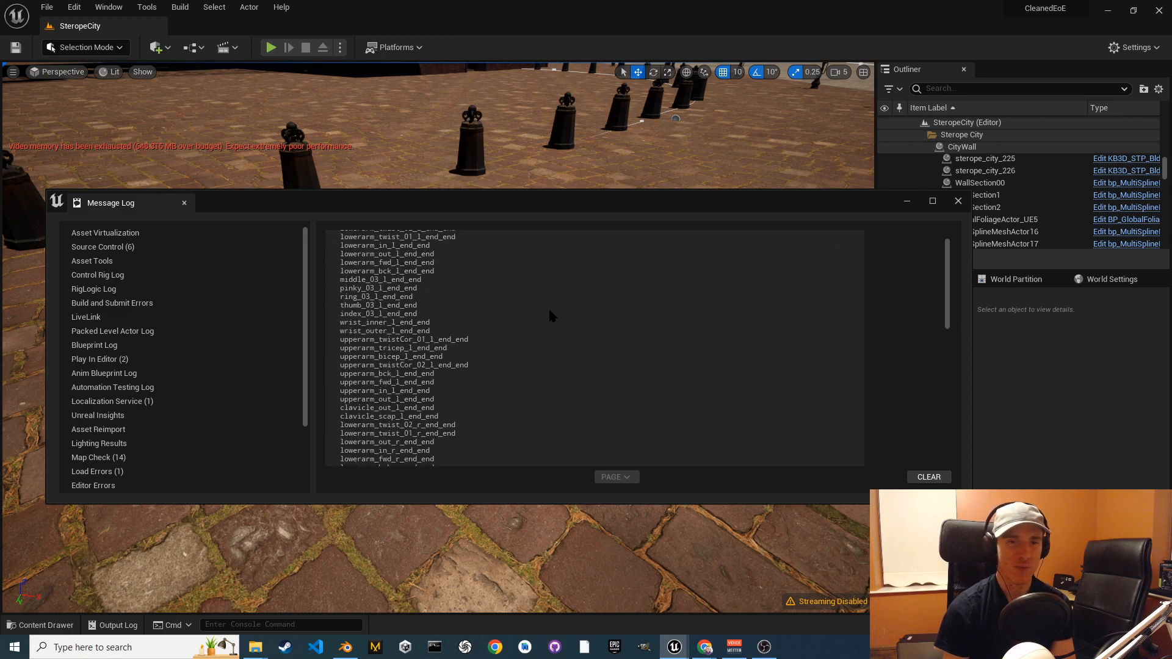
scroll(548, 309, "down", 9)
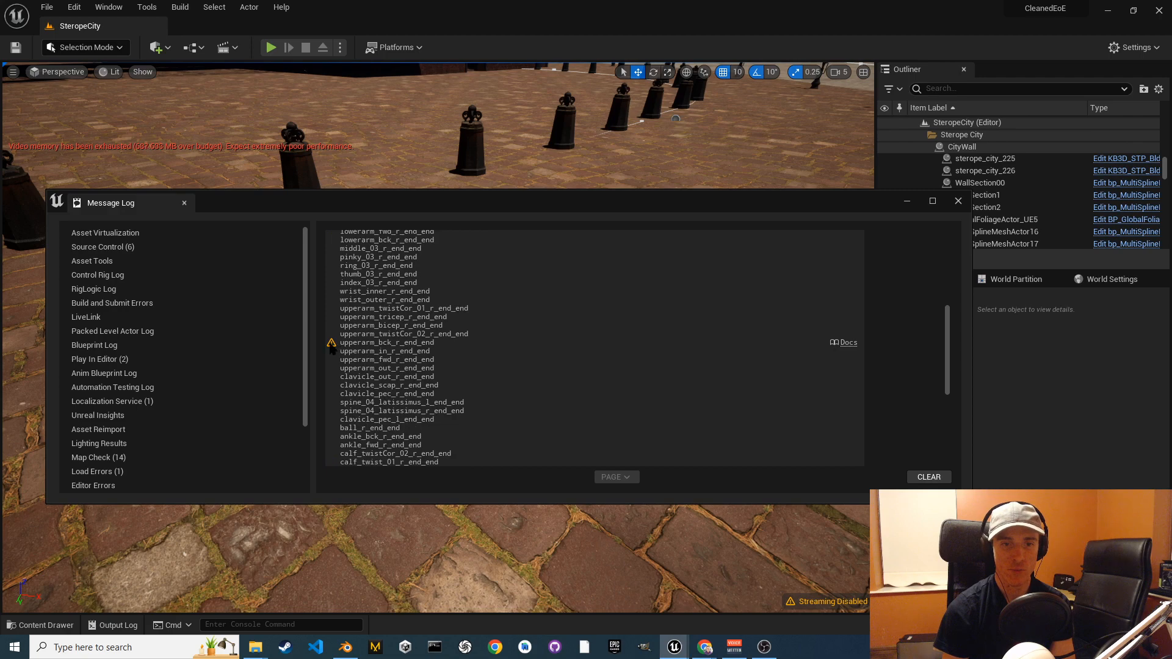
left_click(330, 346)
scroll(435, 360, "down", 8)
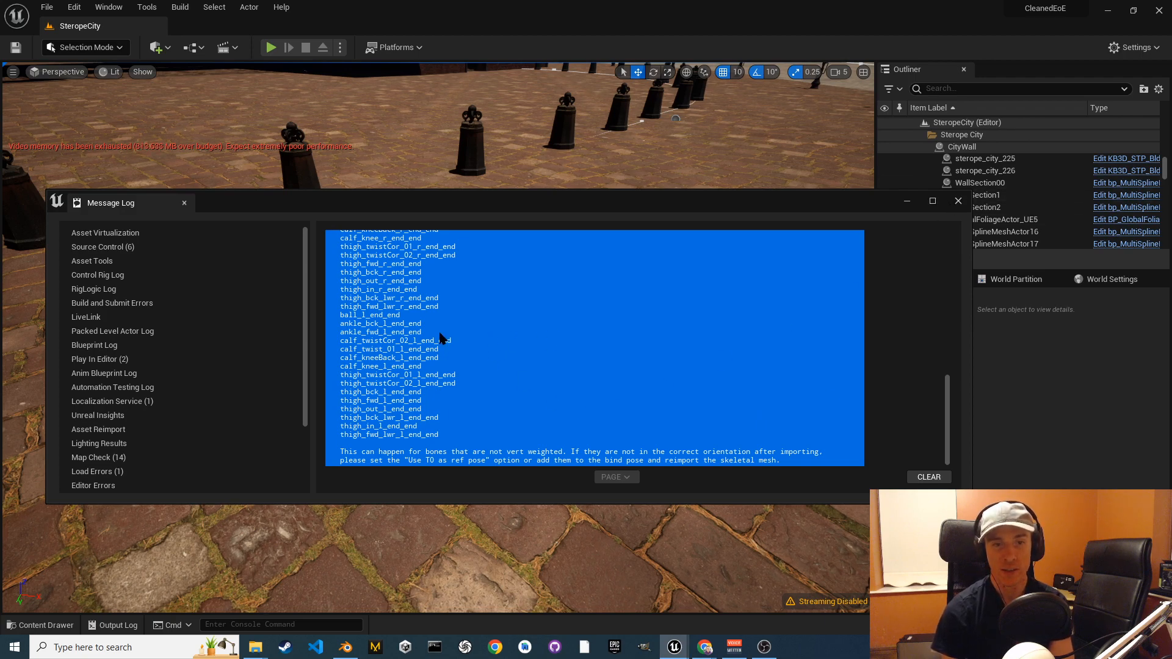
scroll(356, 289, "up", 3)
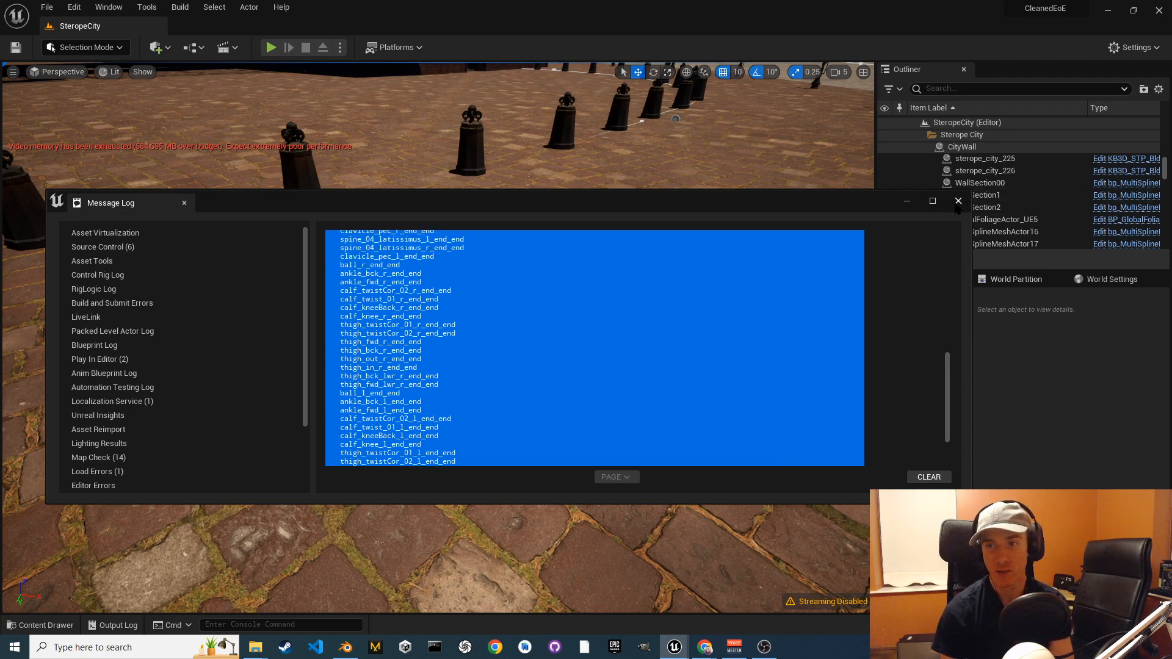
left_click(957, 201)
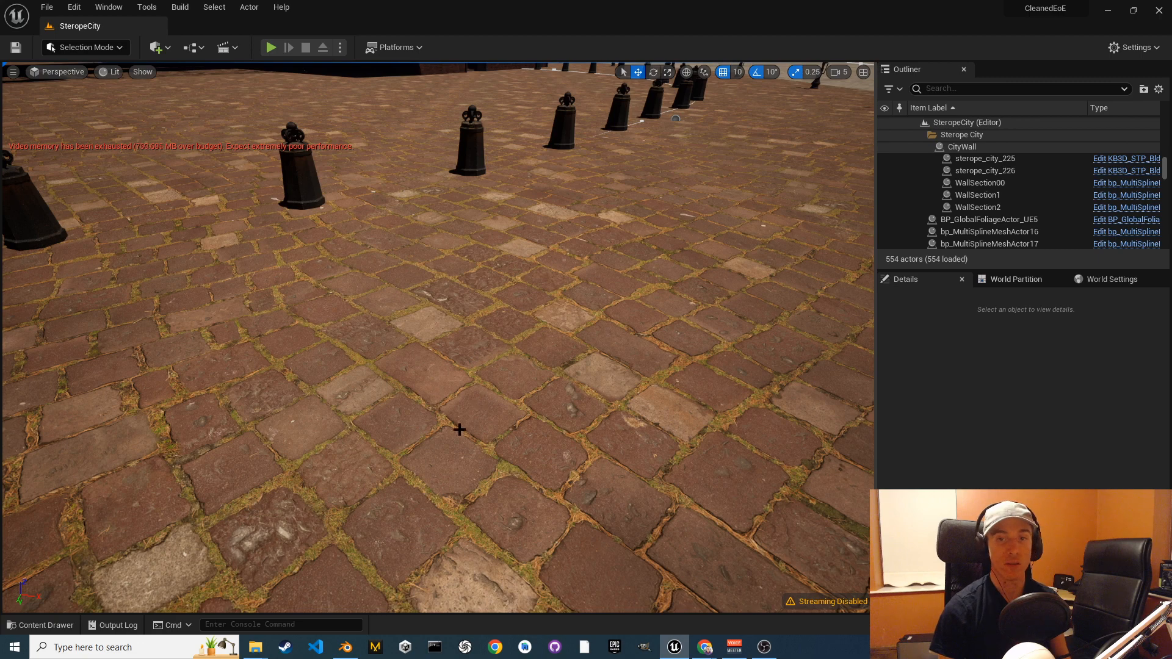
Open the imported DevlogAnnetteClothesfbx skeletal mesh and check its clothing data and material slots.
key("ctrl+space")
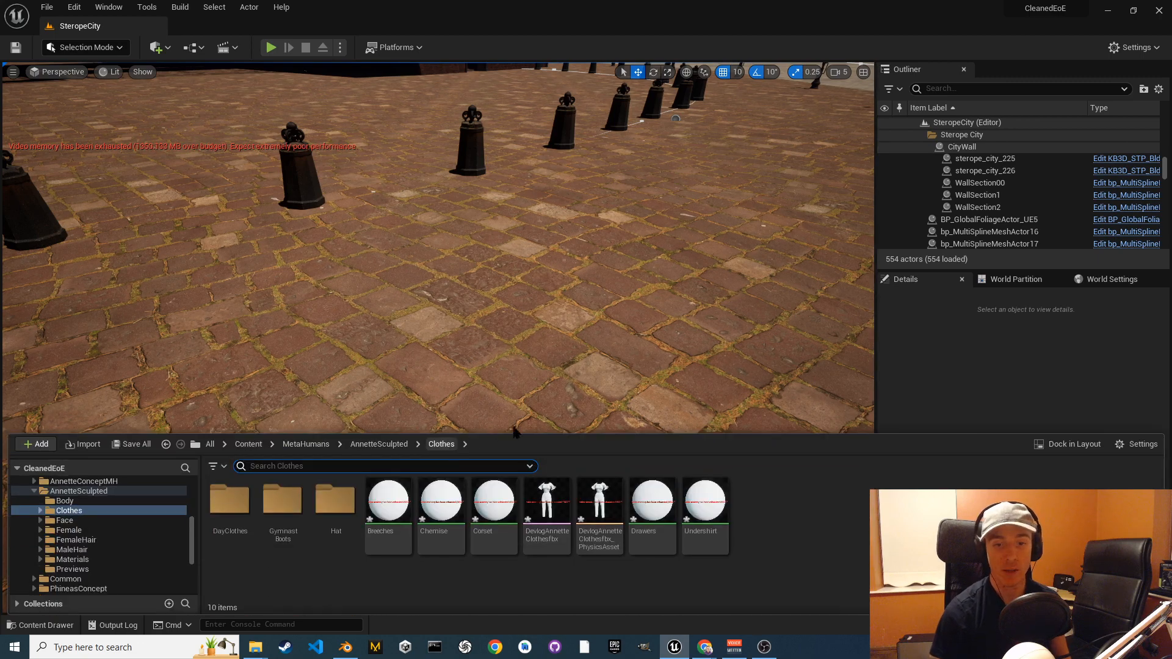
double_click(553, 514)
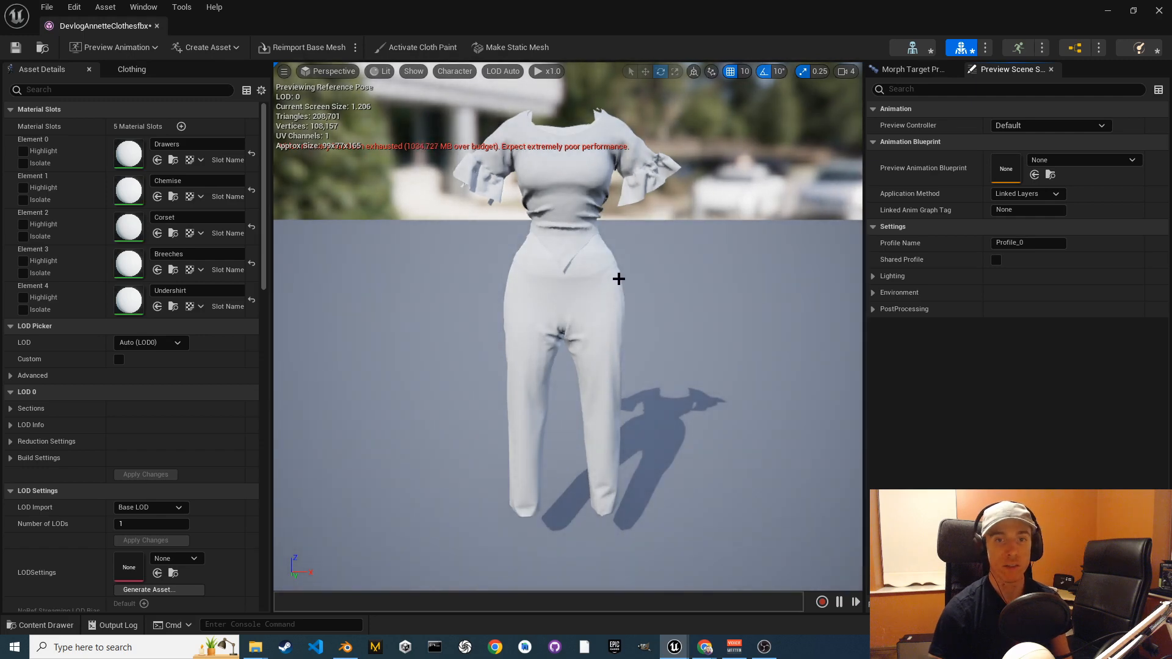
left_click(161, 72)
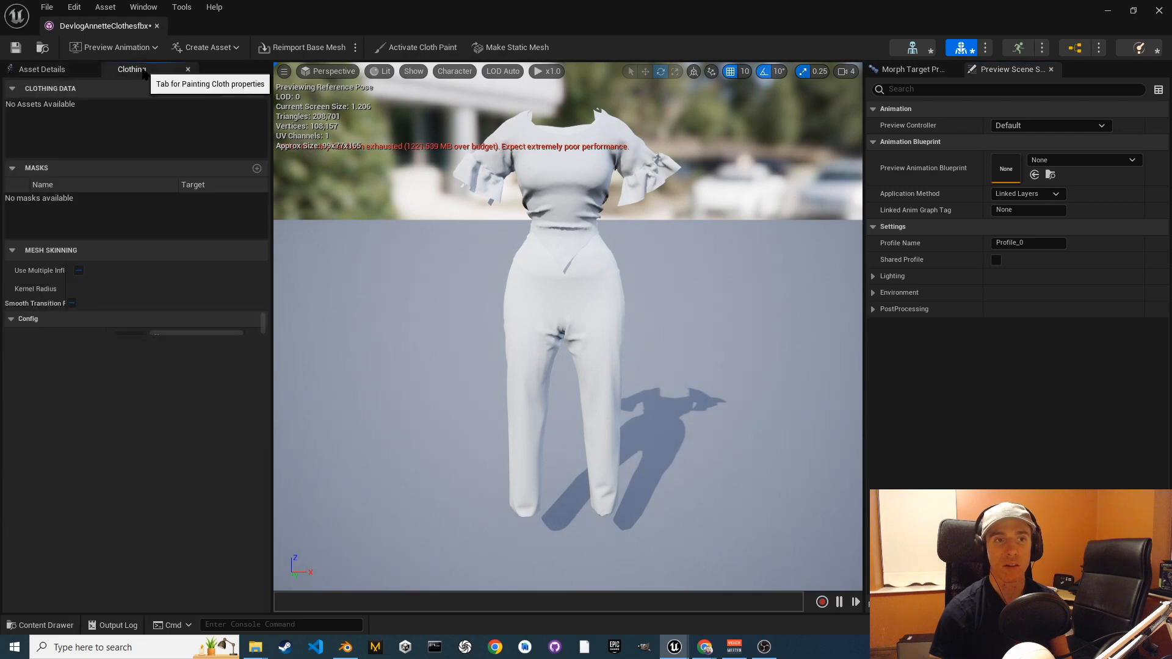
left_click(43, 69)
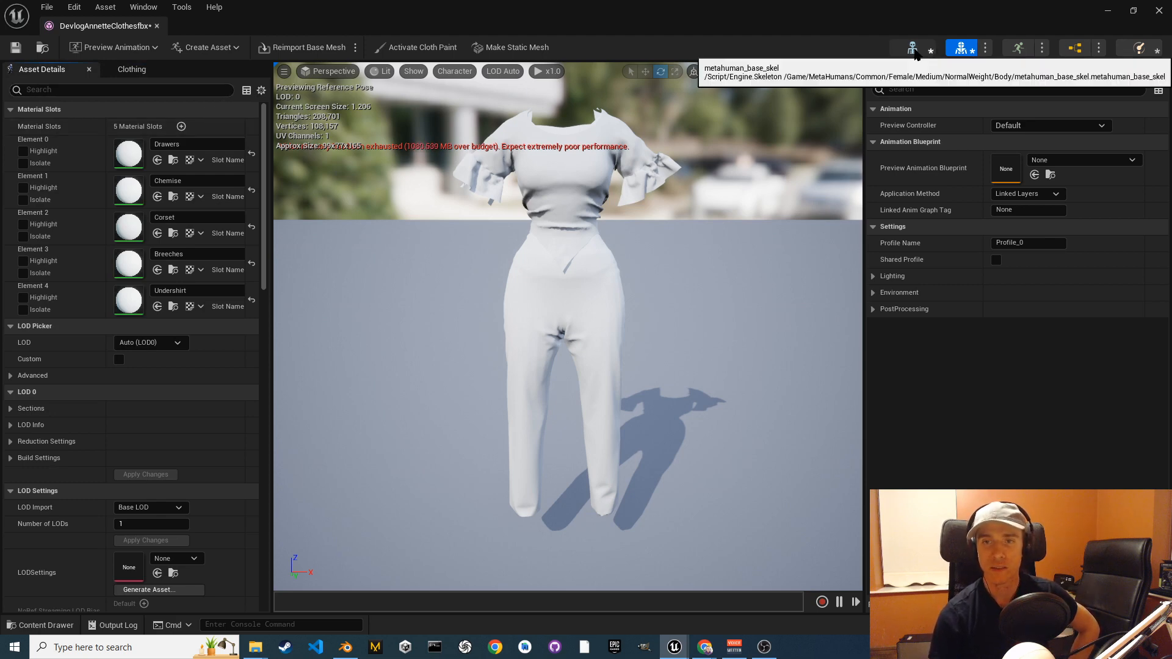
Inspect the linked metahuman_base_skel skeleton and its DayClothesExp preview mesh, and close both editors.
left_click(914, 52)
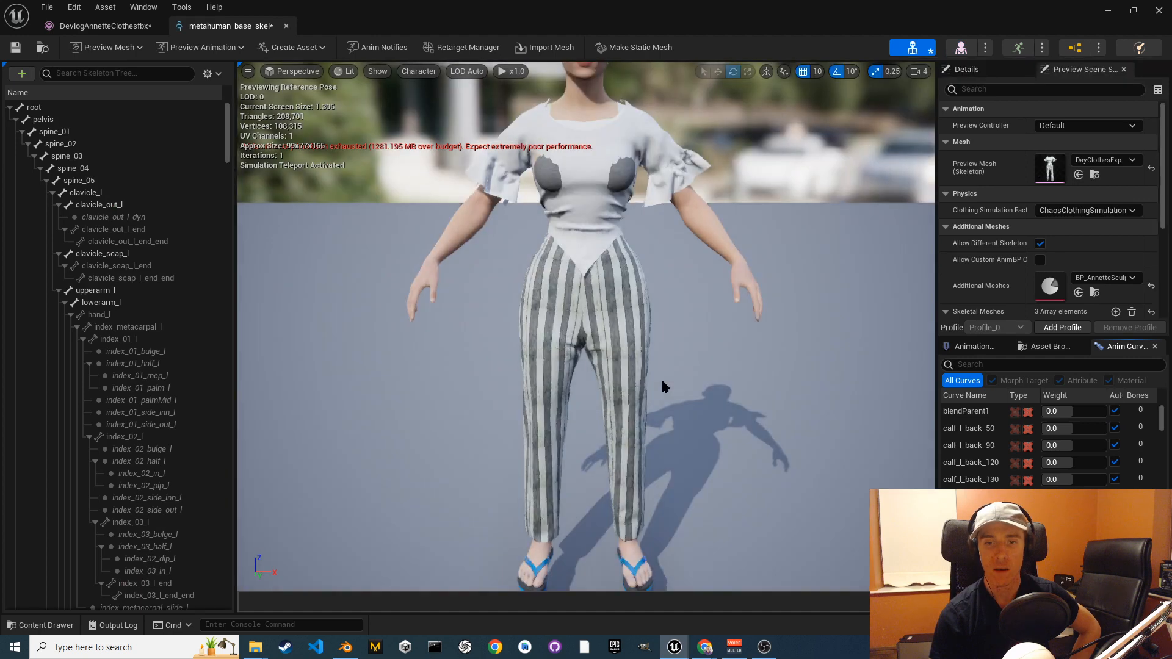
scroll(662, 386, "up", 3)
scroll(662, 380, "down", 5)
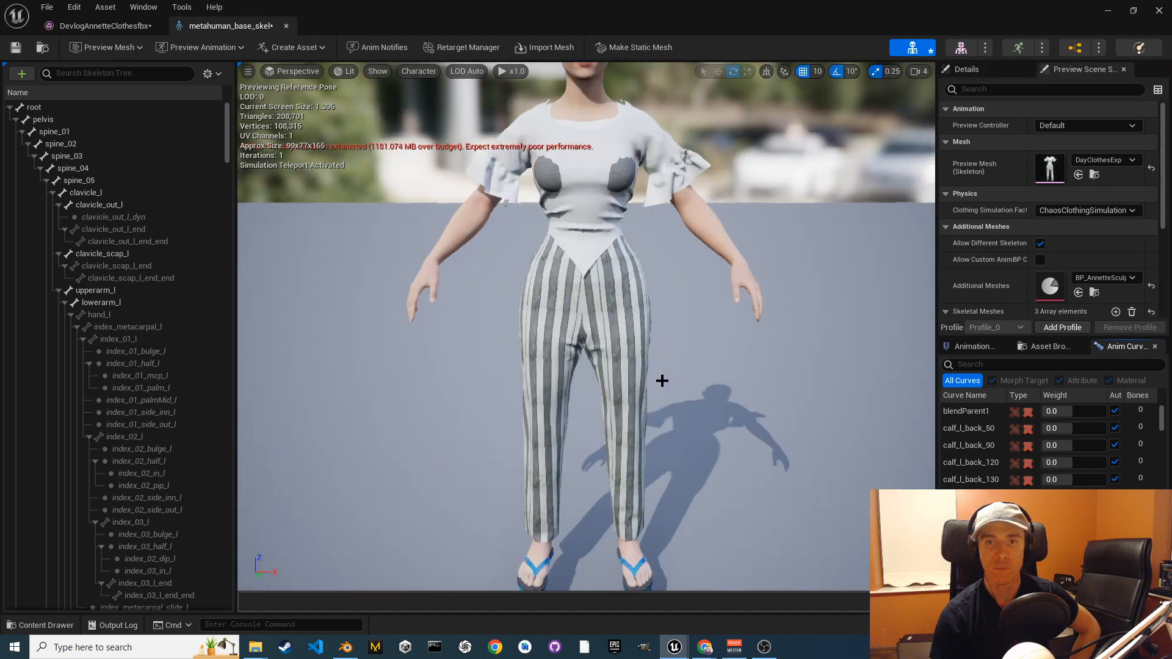
scroll(660, 382, "down", 3)
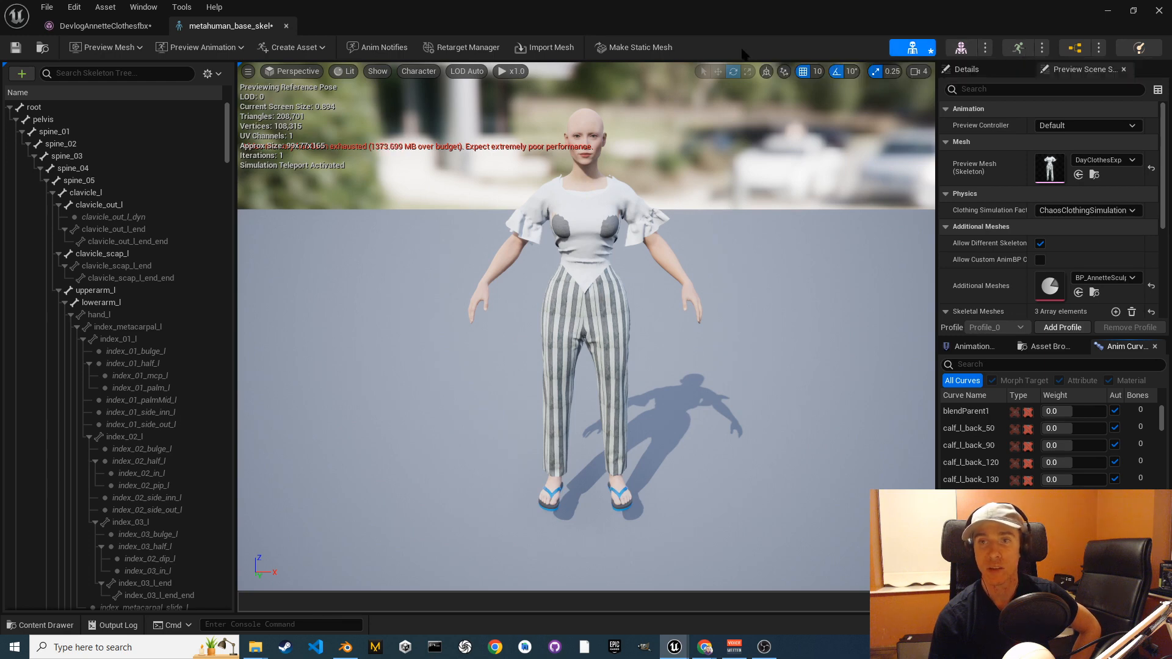
left_click(960, 48)
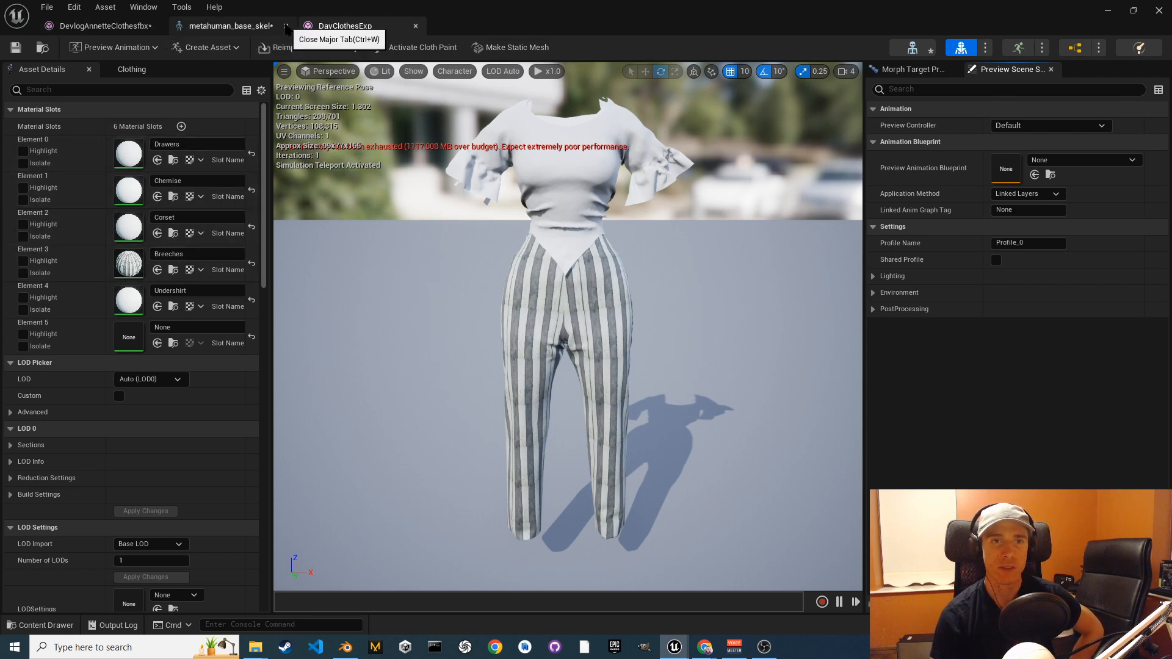
left_click(287, 26)
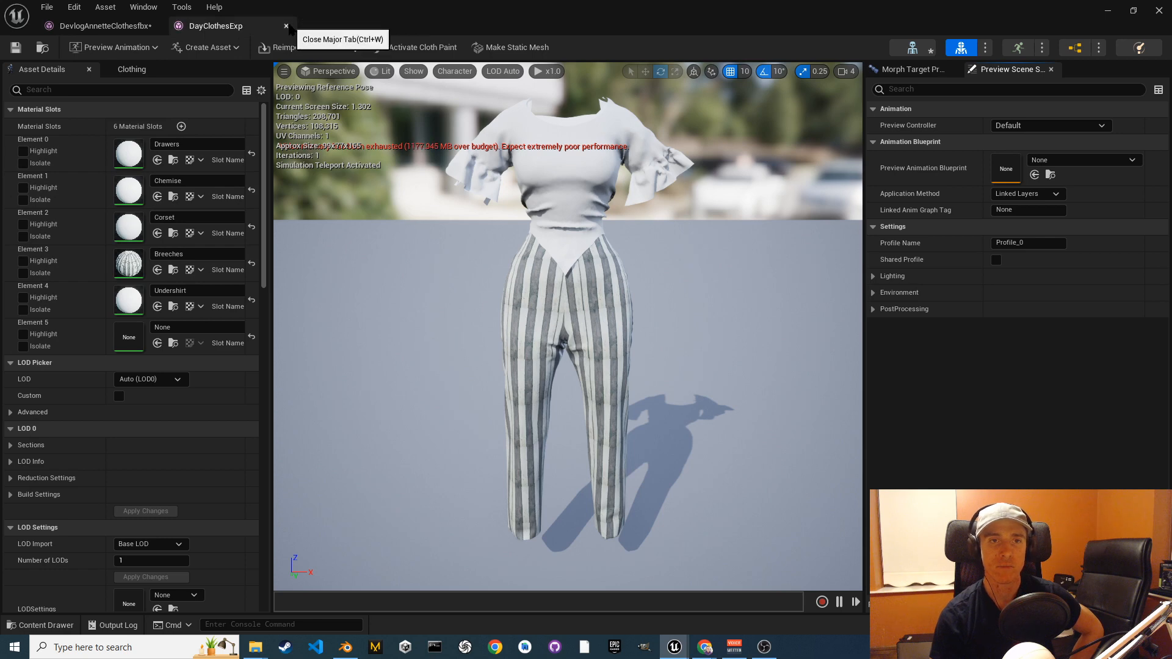
left_click(286, 27)
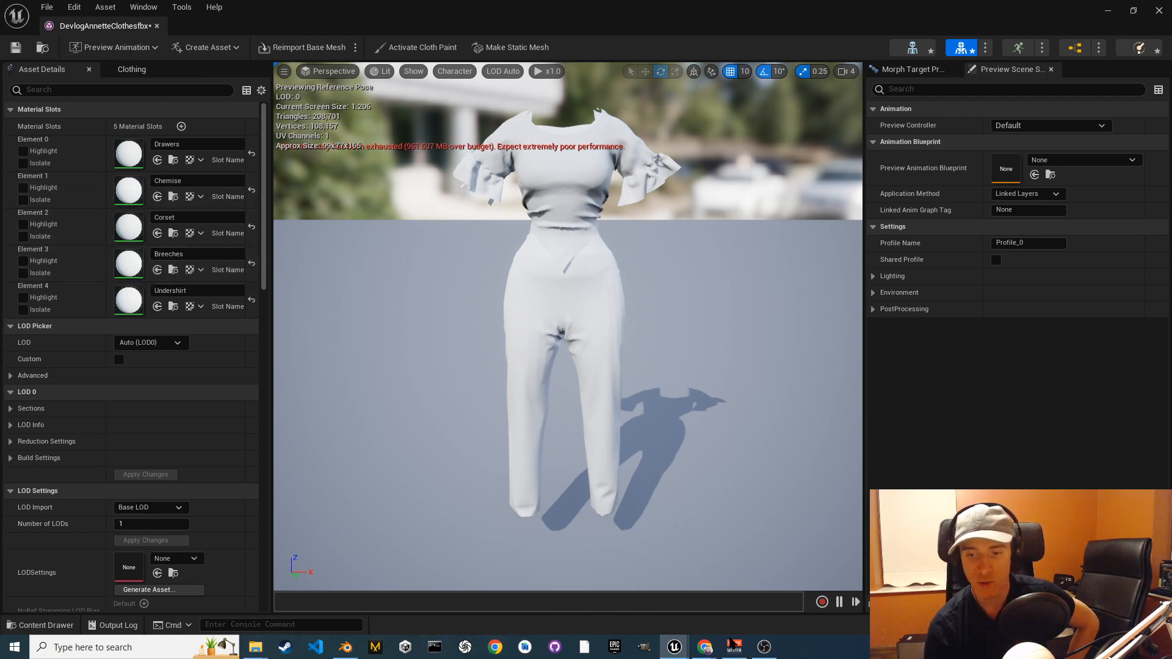
Assign the striped Breeches material from the DayClothes folder to Element 3 of the DevlogAnnetteClothesfbx mesh.
left_click(1108, 11)
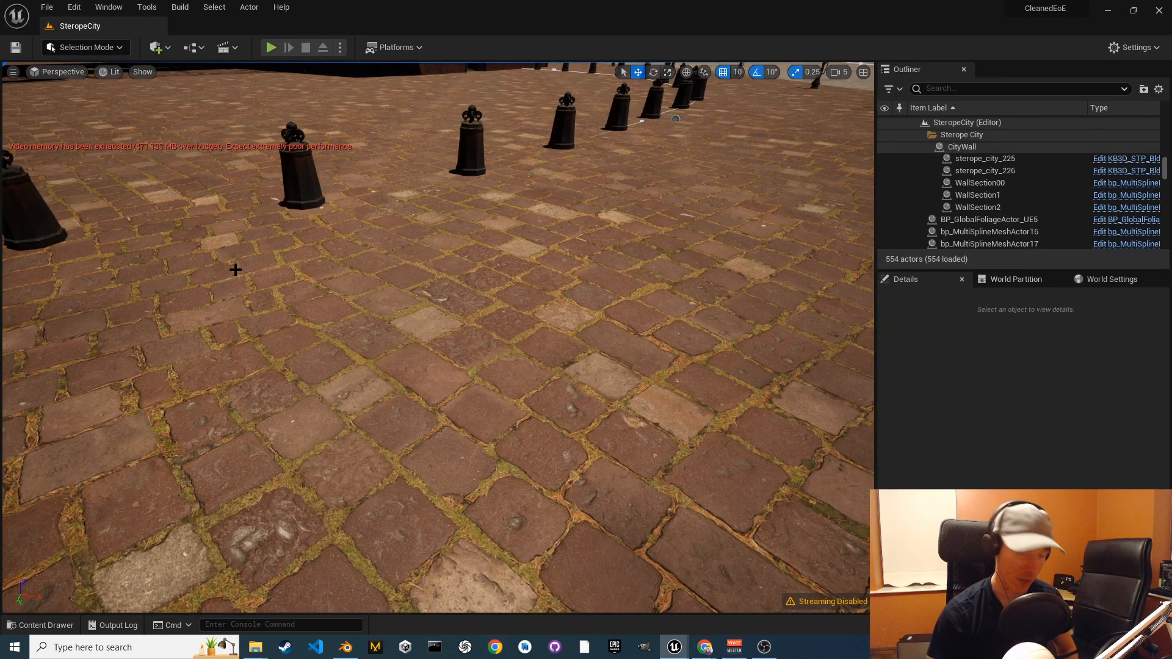
key("ctrl+space")
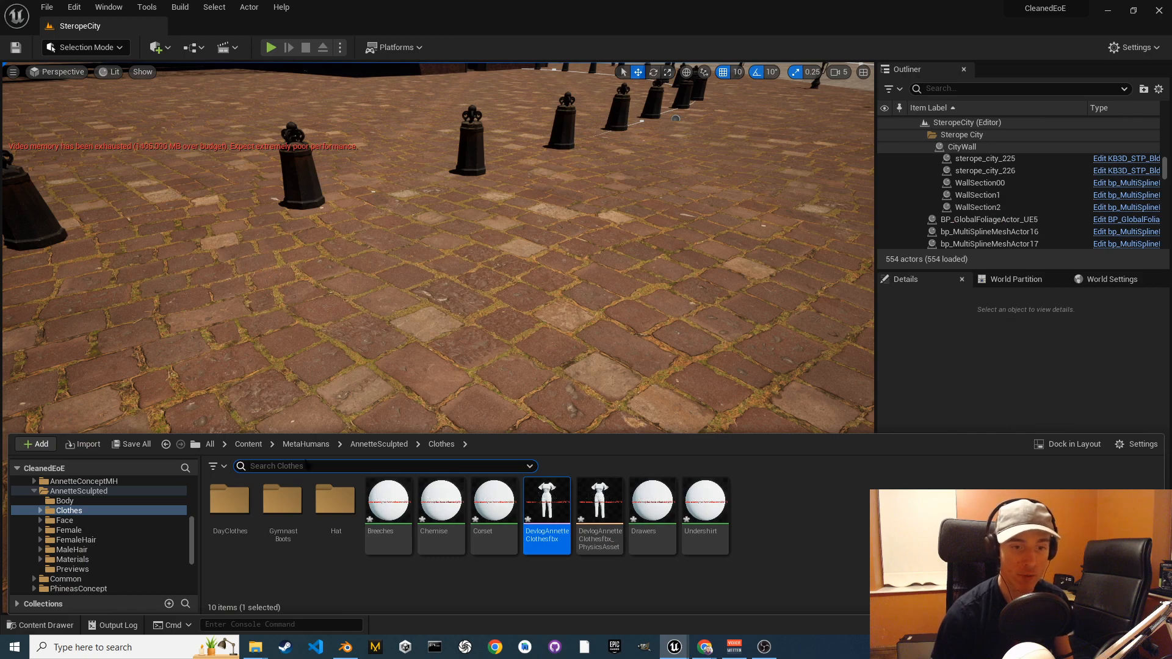
double_click(248, 506)
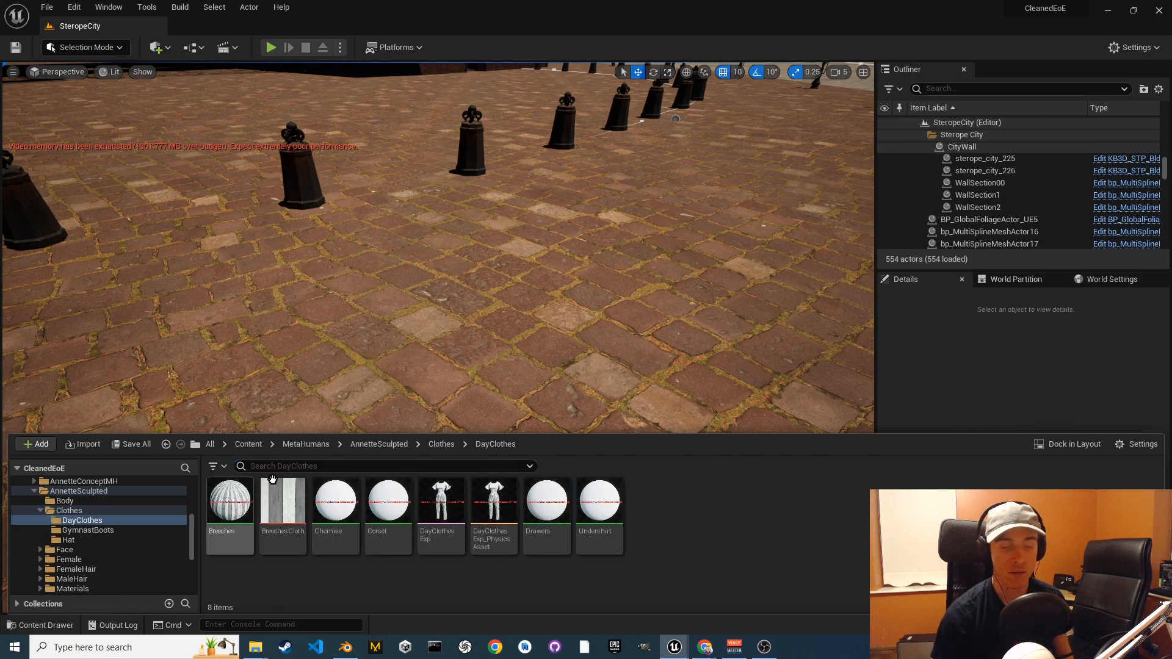
left_click(231, 516)
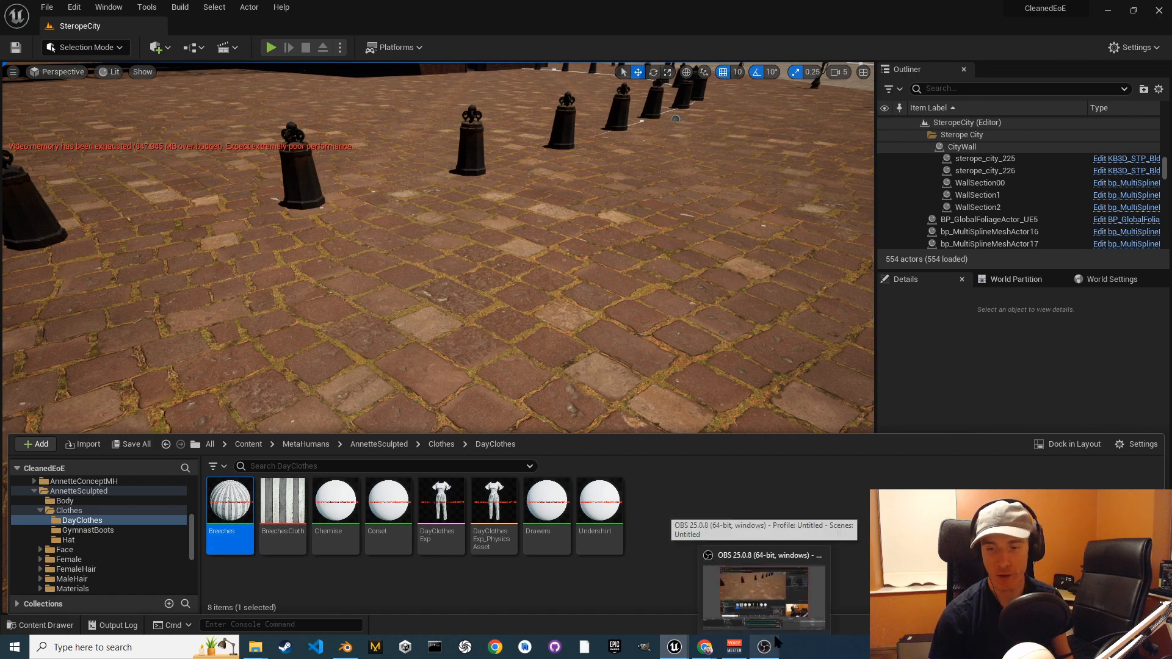
left_click_drag(776, 642, 803, 647)
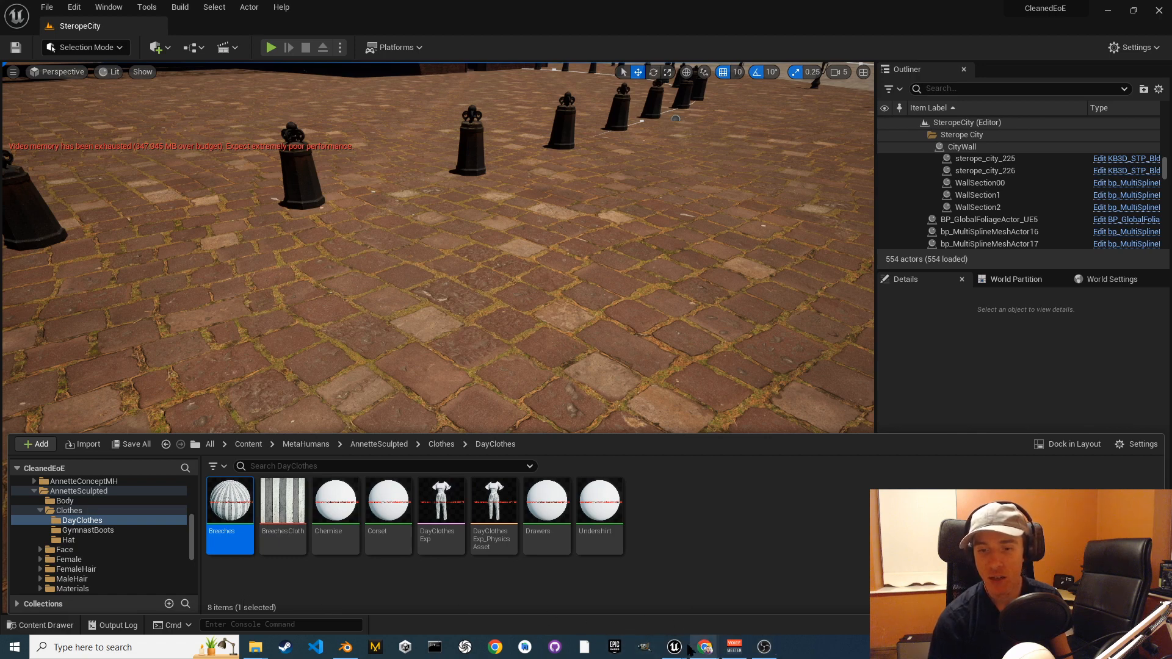
mouse_move(677, 647)
left_click(722, 600)
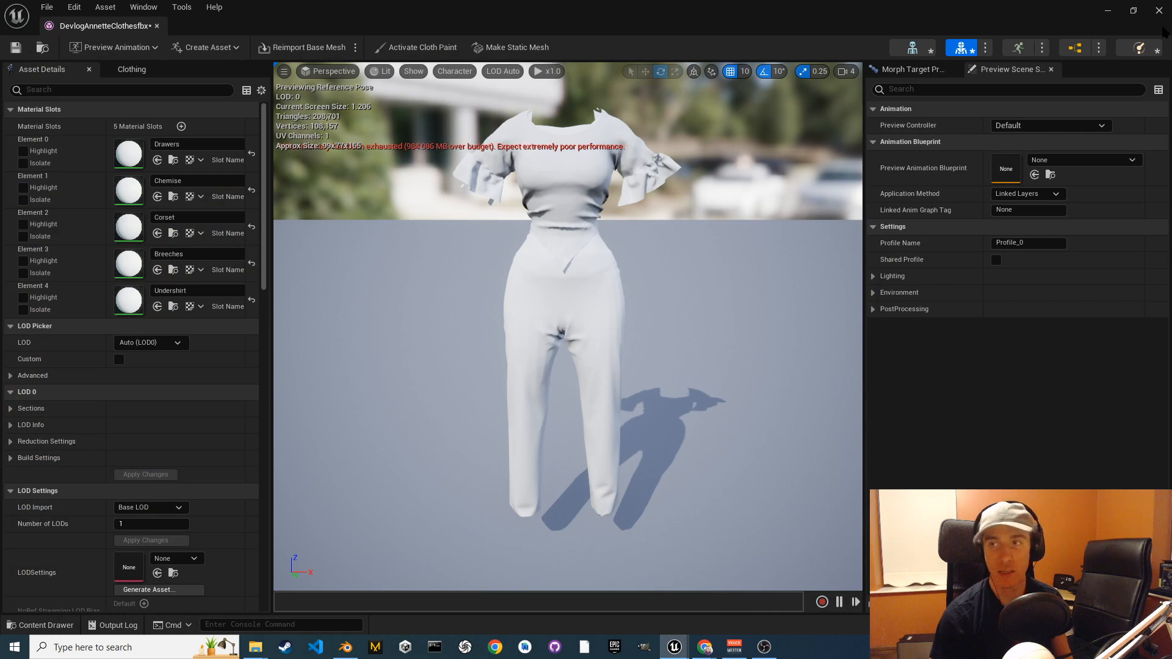
left_click(1158, 11)
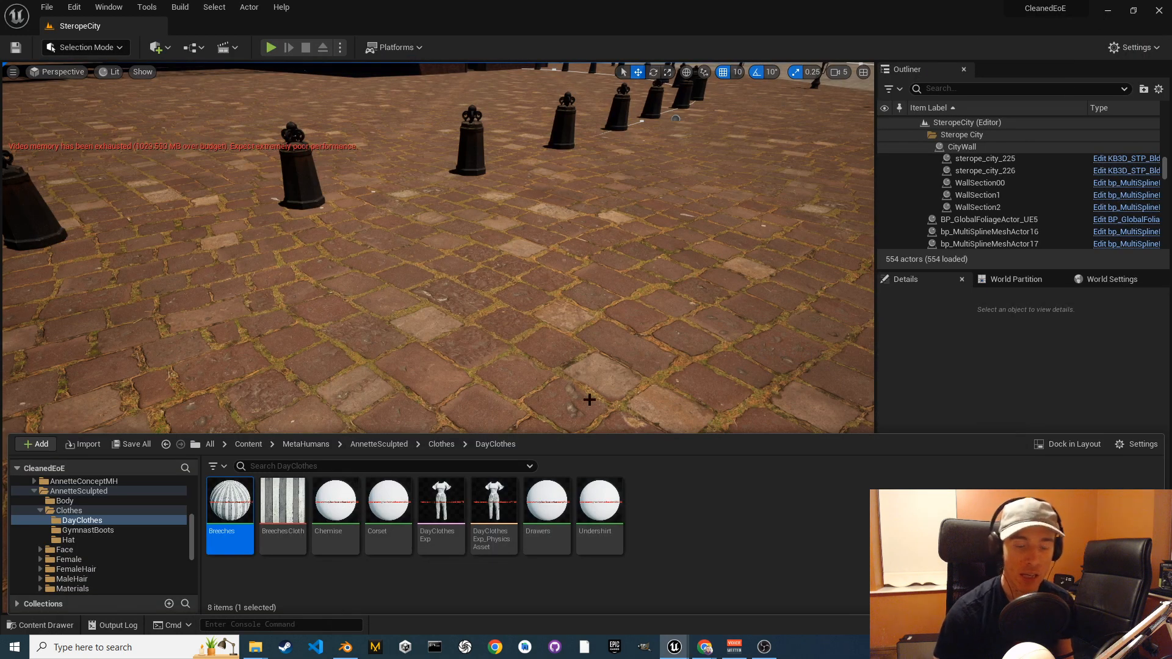
mouse_move(249, 544)
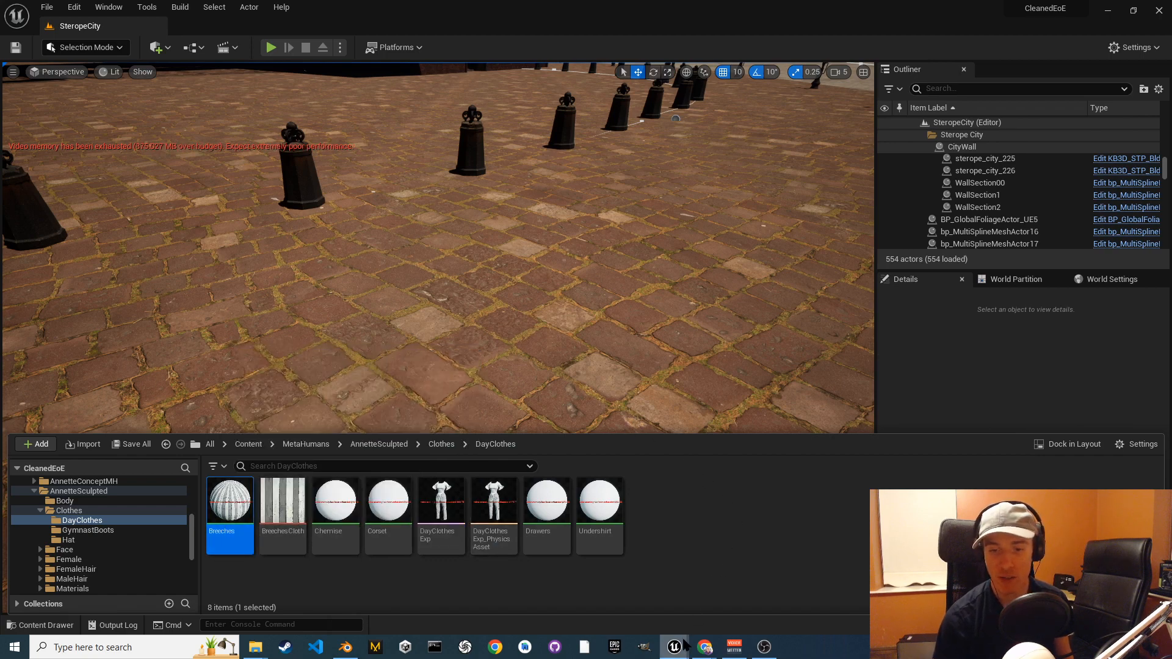
mouse_move(685, 646)
left_click(726, 604)
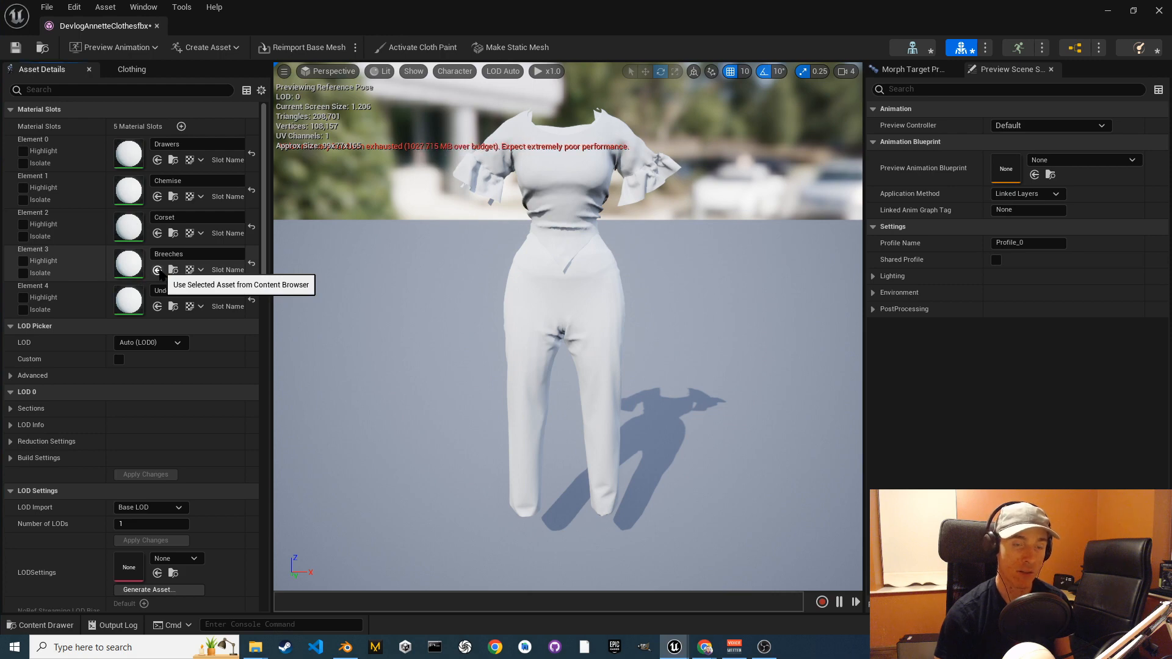
left_click(158, 271)
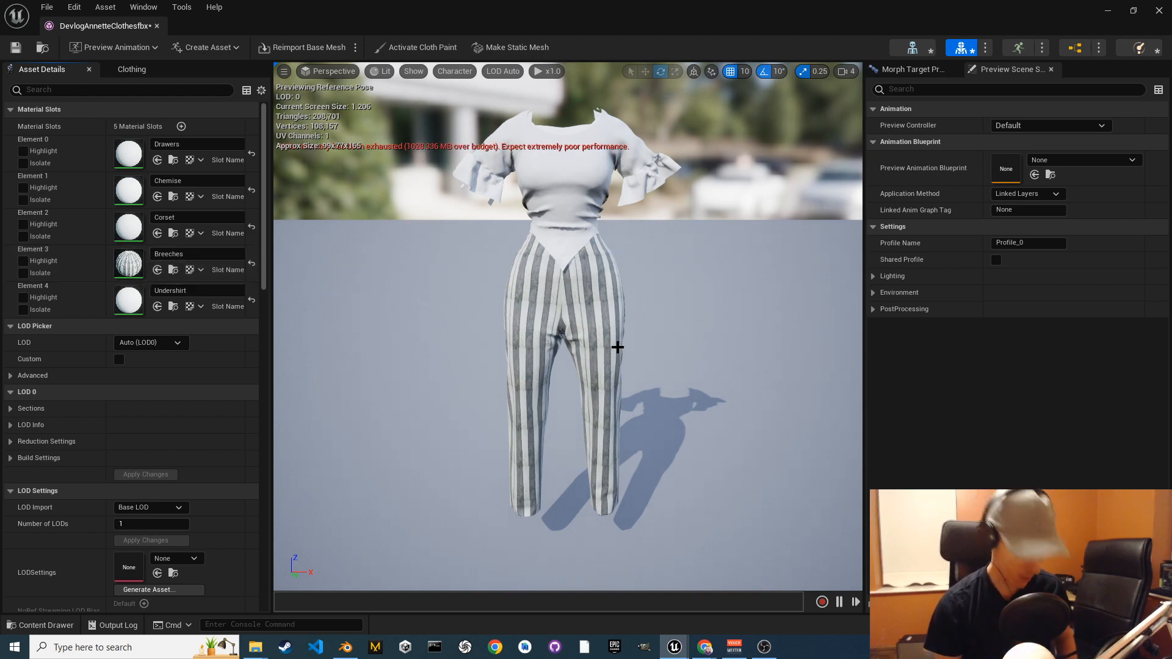
Check the outfit from the side, save the DevlogAnnetteClothesfbx mesh, and close its editor.
left_click_drag(568, 330, 427, 258, "alt")
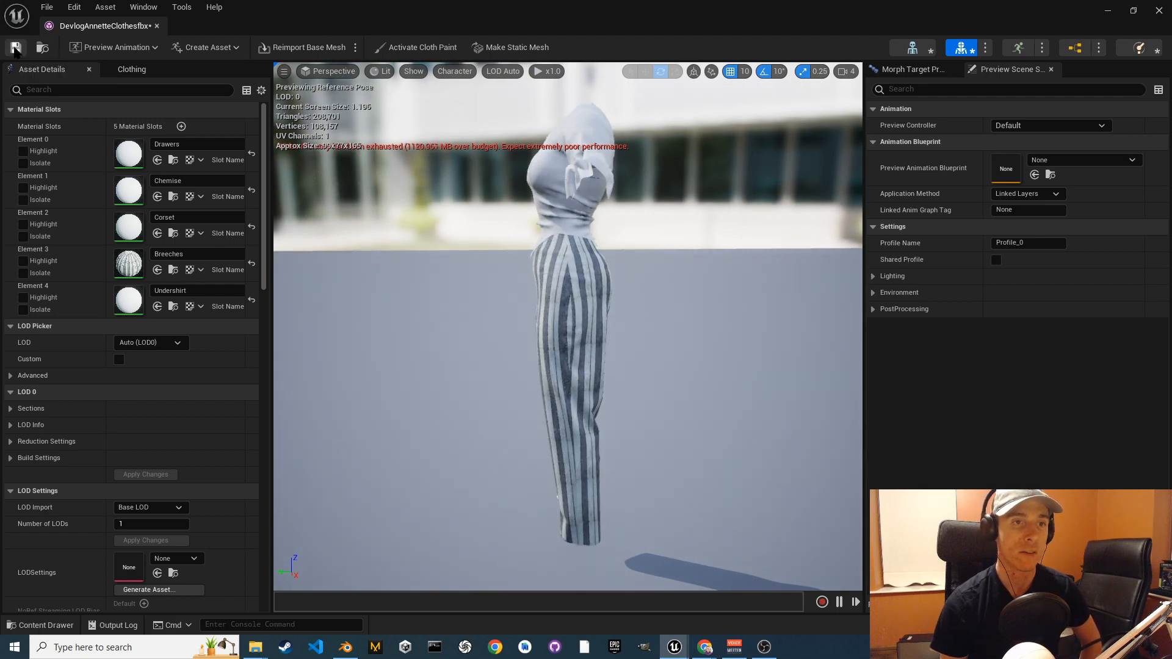
left_click(16, 47)
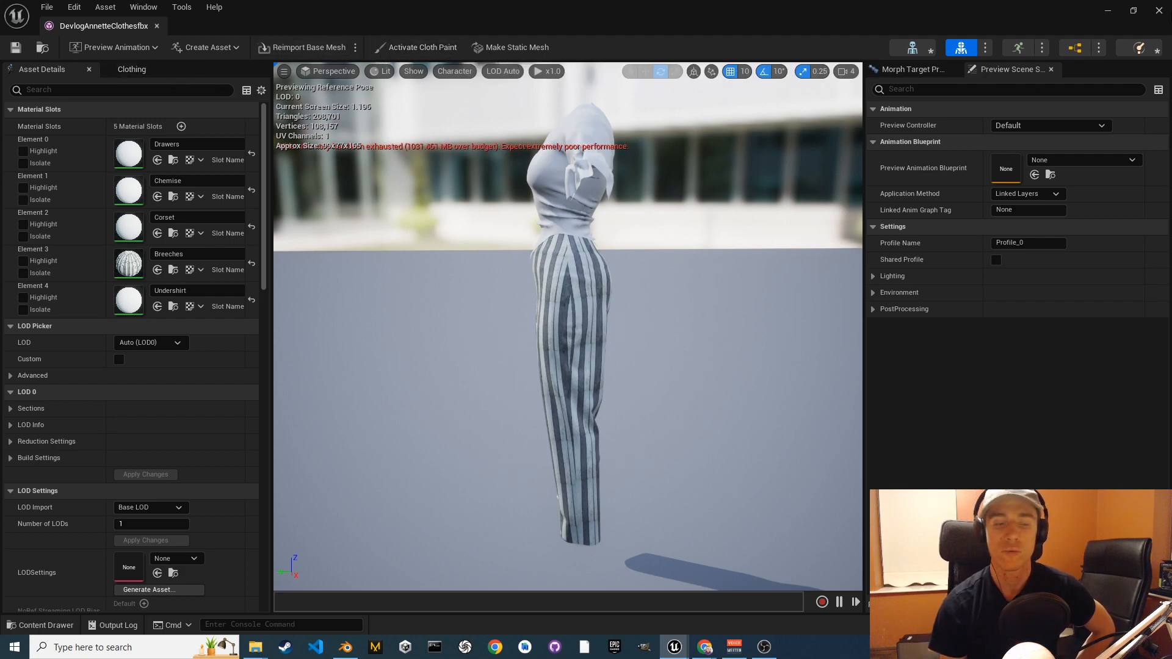
left_click(1158, 10)
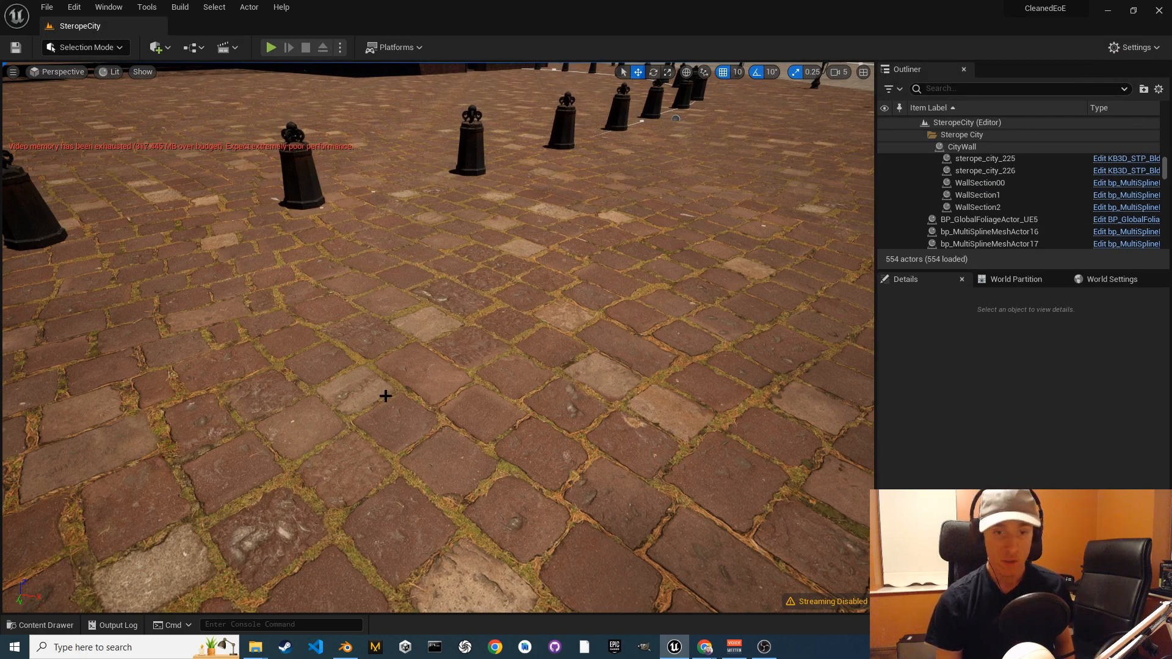
Open the BP_AnnetteConceptMH blueprint from the AnnetteConceptMH folder and show the character in its viewport.
key("ctrl+space")
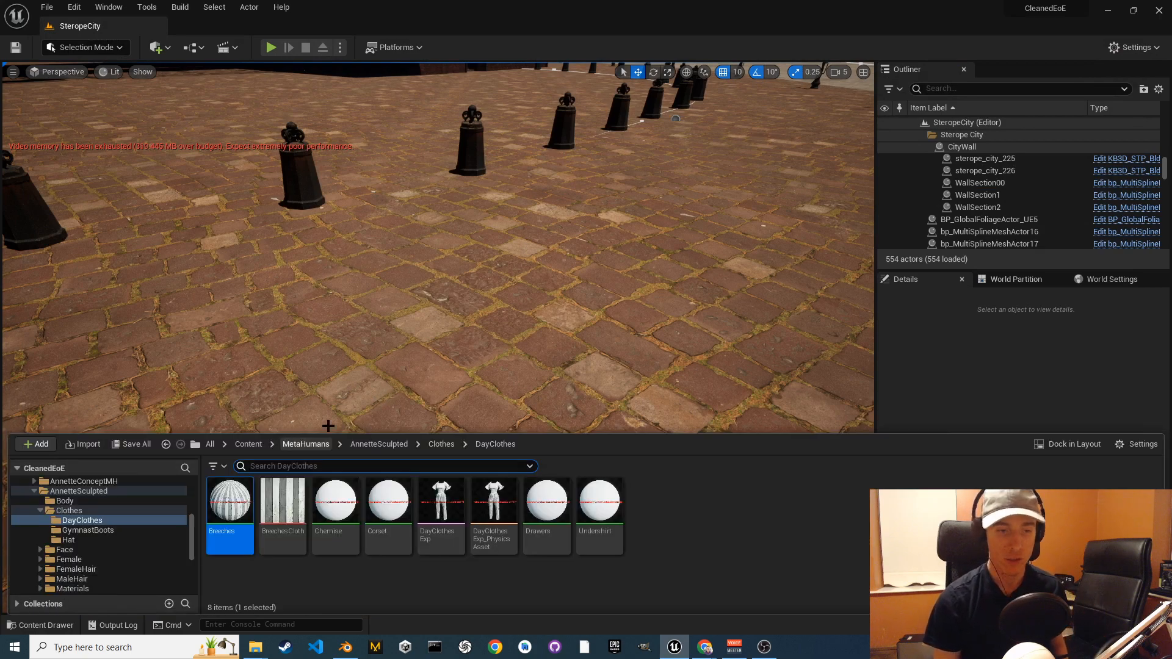
left_click(85, 481)
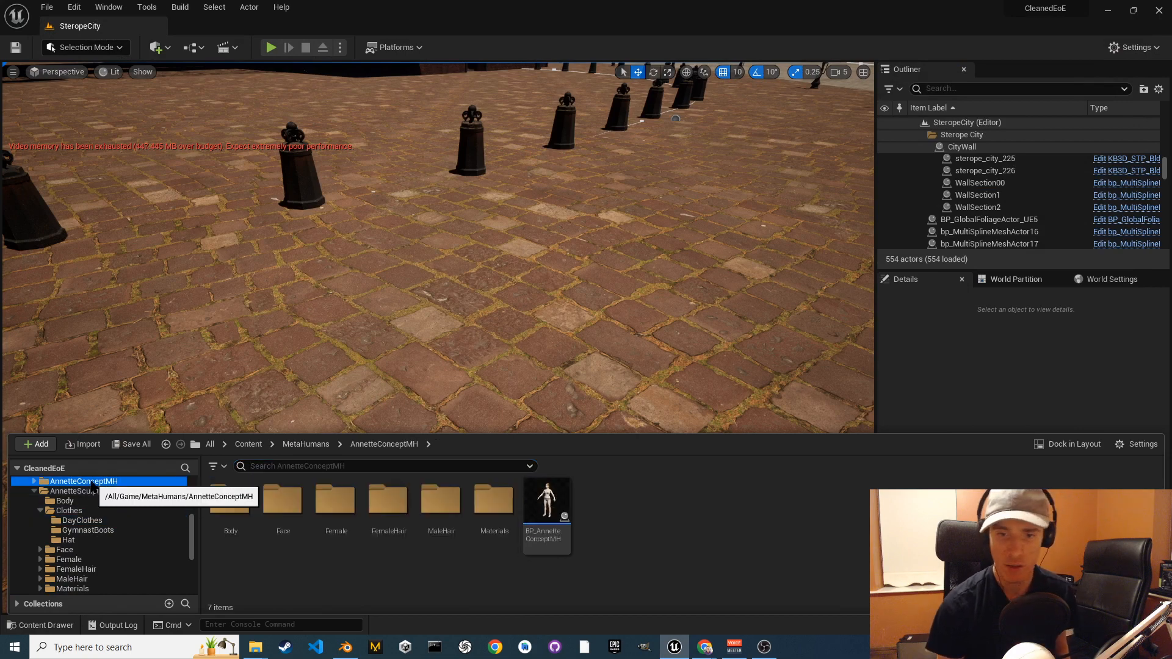
left_click(544, 511)
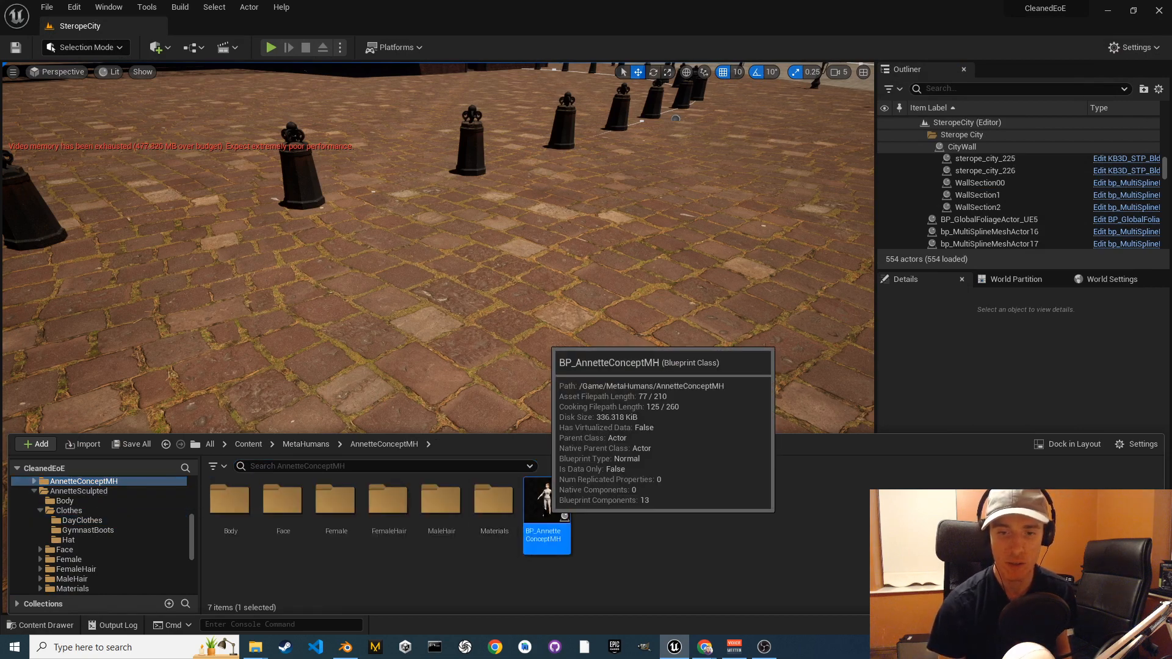
double_click(543, 505)
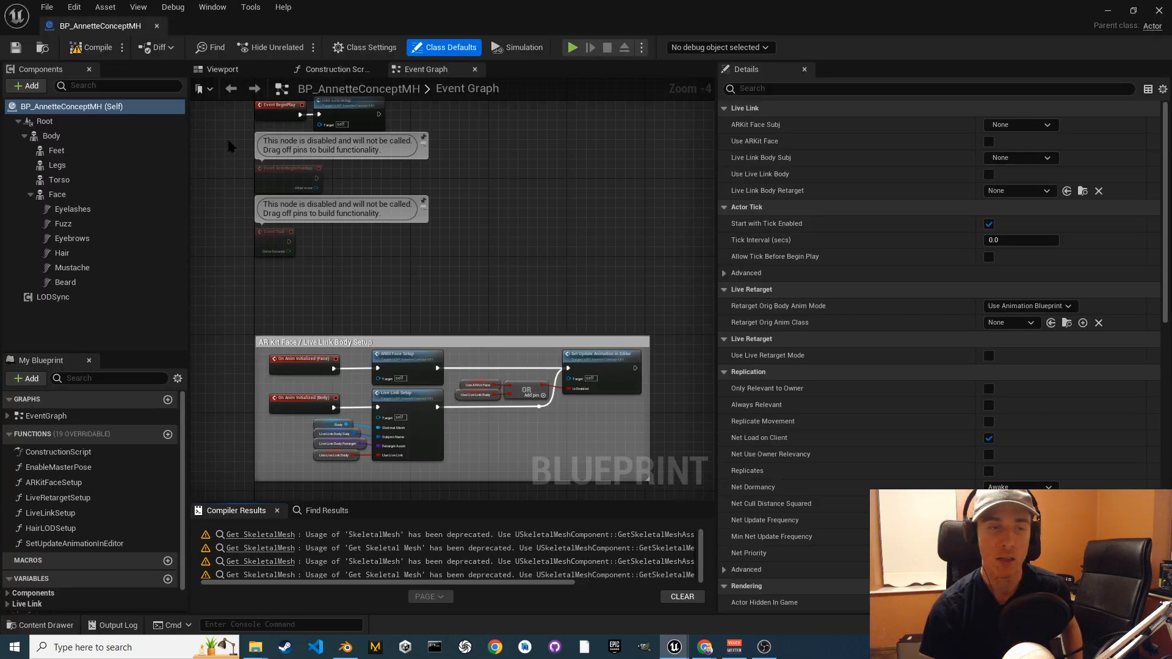
left_click(223, 69)
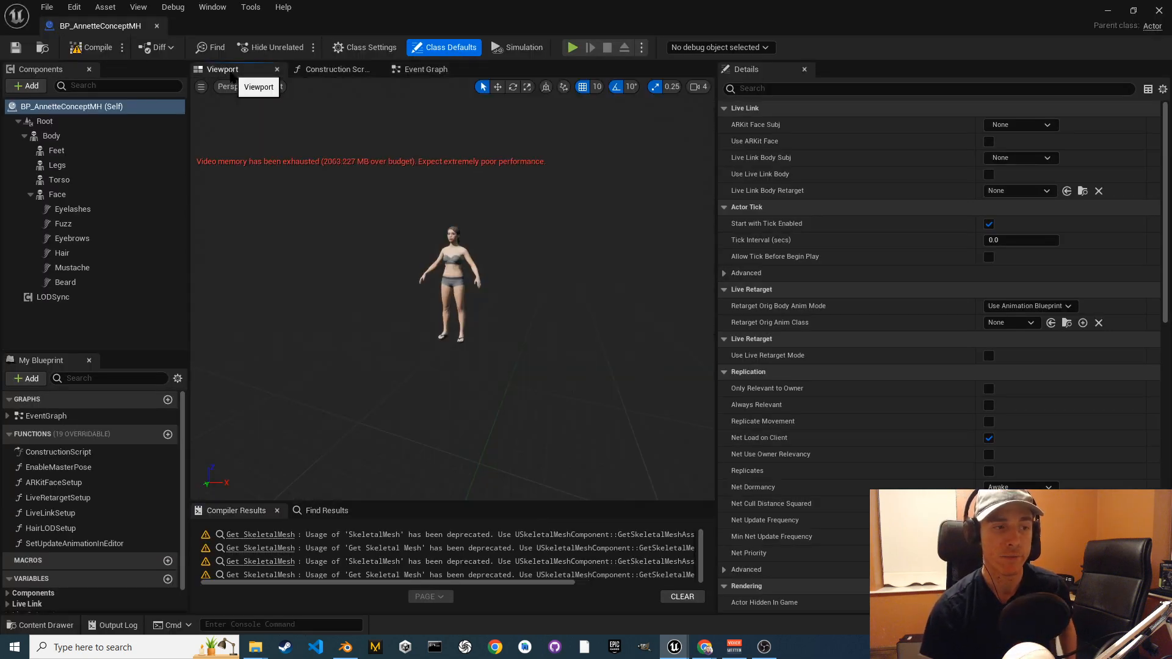
scroll(480, 284, "up", 2)
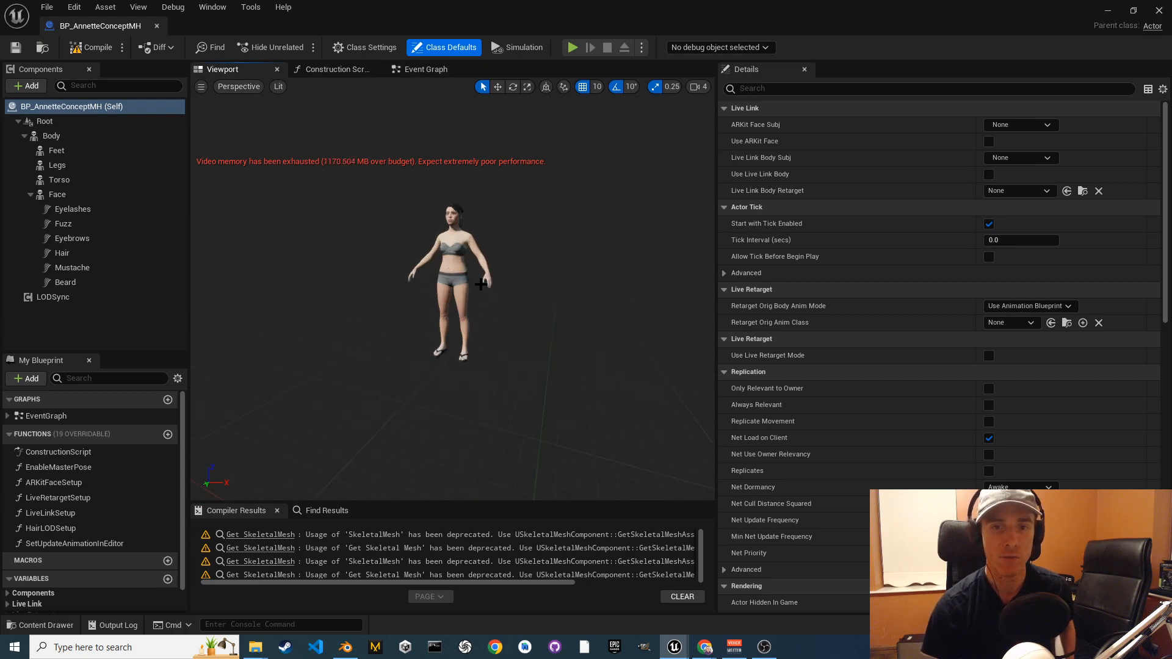
Check the character from the front, select its Body component, and locate its assigned skeletal mesh in the project content.
scroll(480, 284, "up", 4)
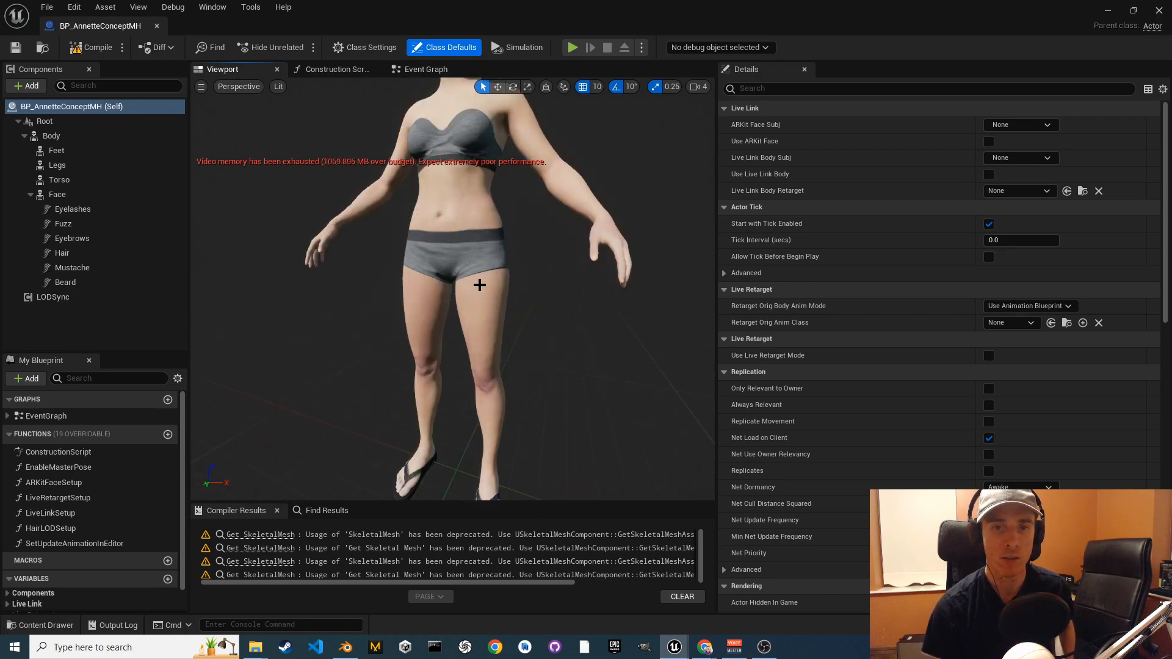
scroll(480, 285, "down", 5)
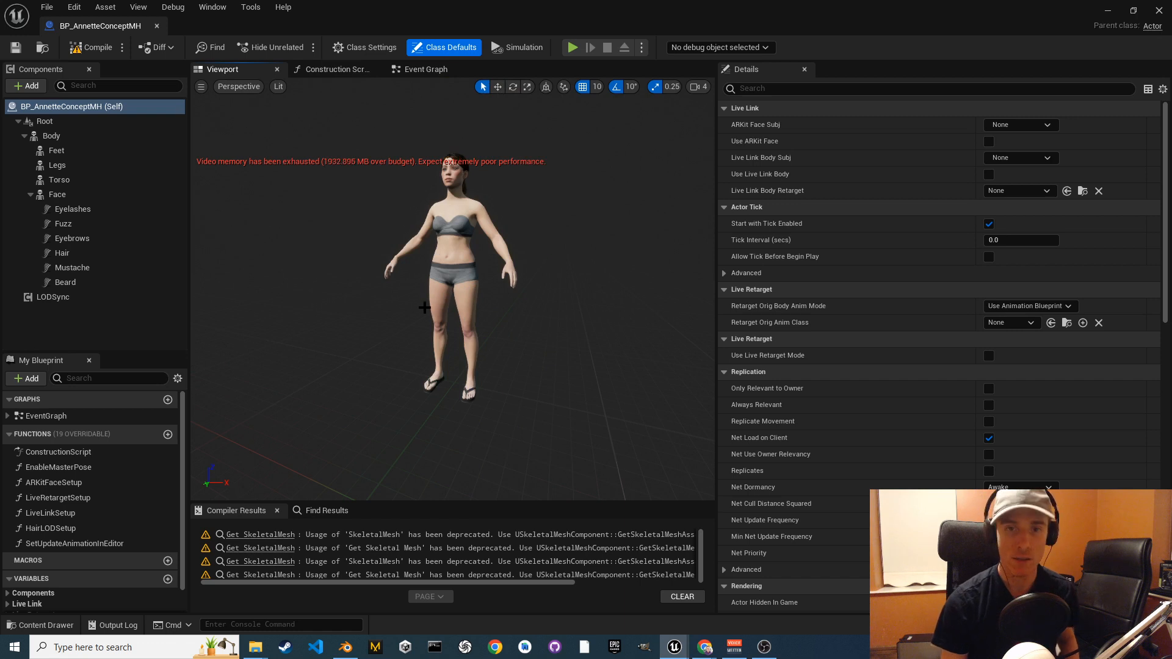
left_click_drag(480, 285, 558, 300, "alt")
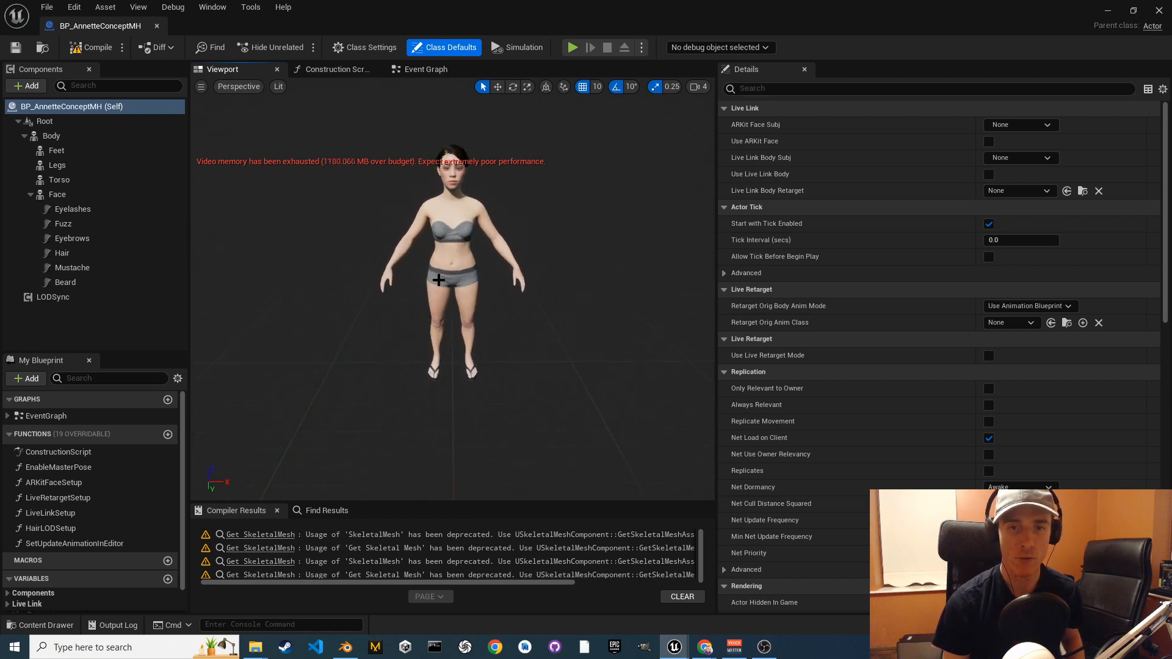
left_click(463, 261)
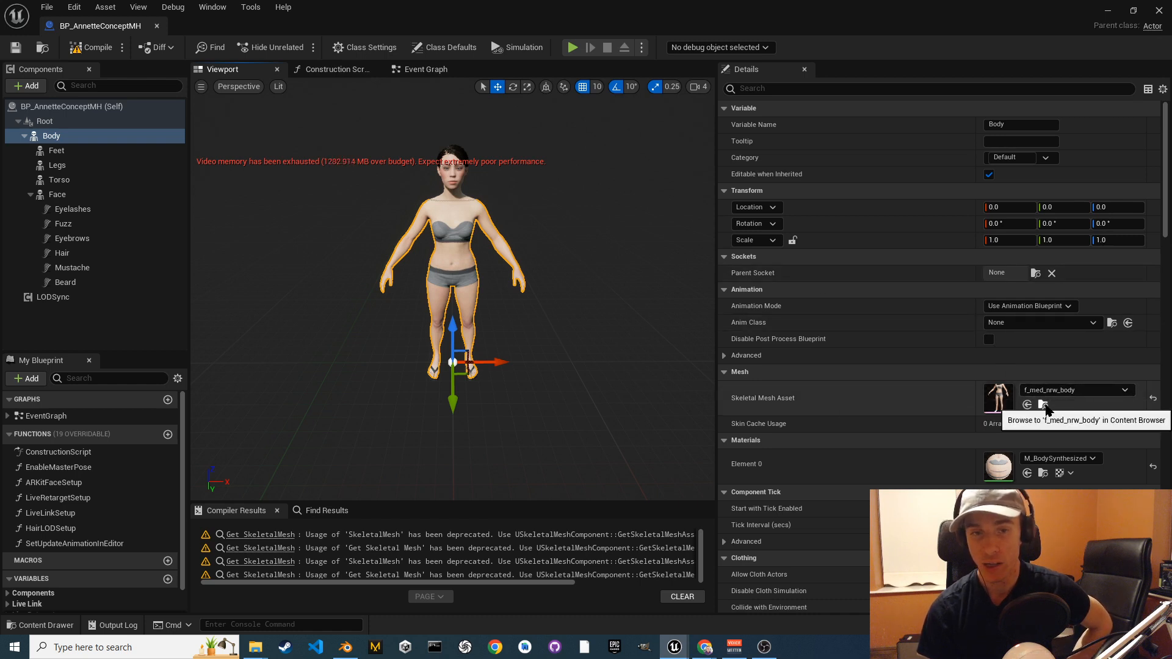
left_click(1043, 405)
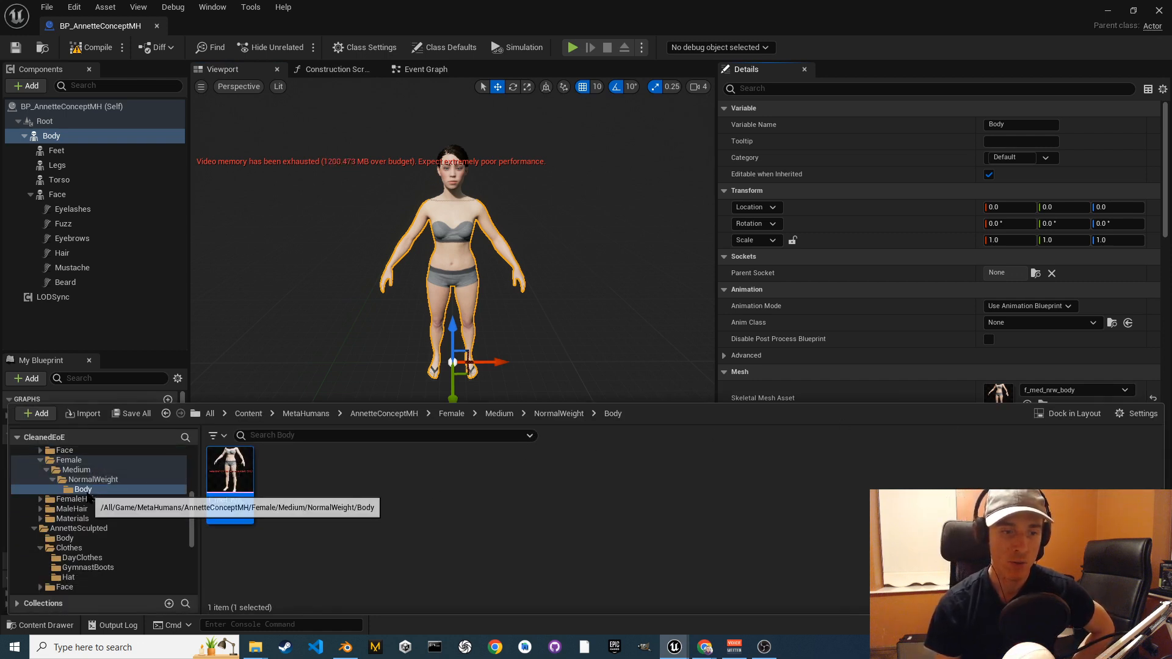
Select the f_tal_nrw_body skeletal mesh in AnnetteSculpted's Female/Tall/NormalWeight/Body folder.
scroll(97, 497, "down", 2)
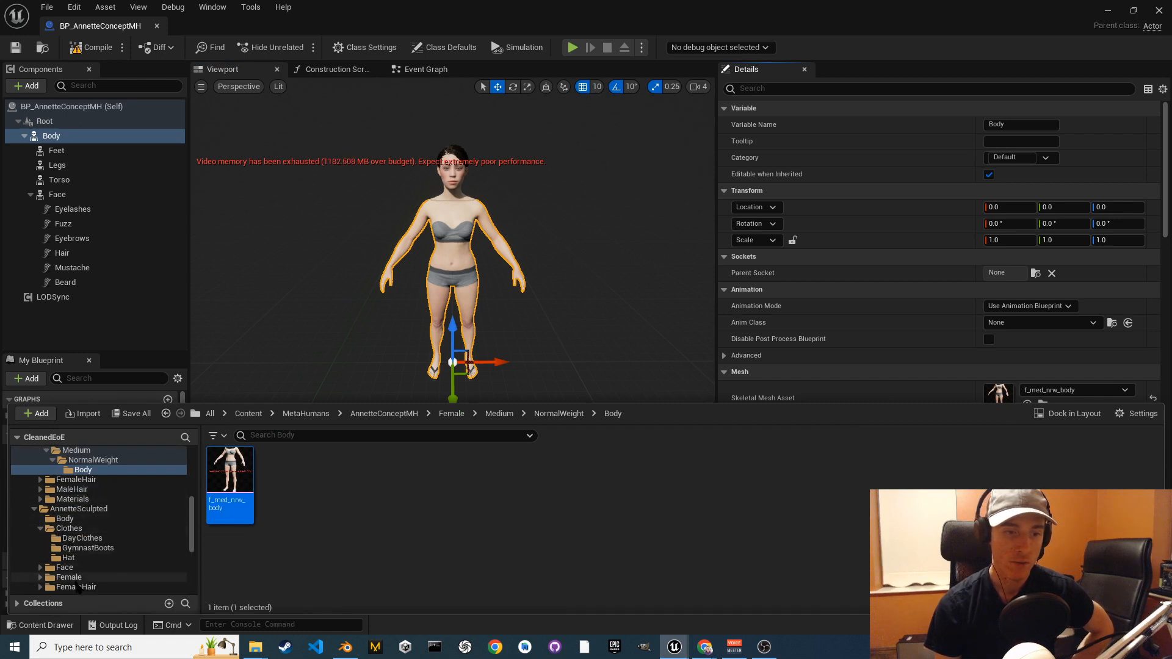
scroll(77, 587, "down", 1)
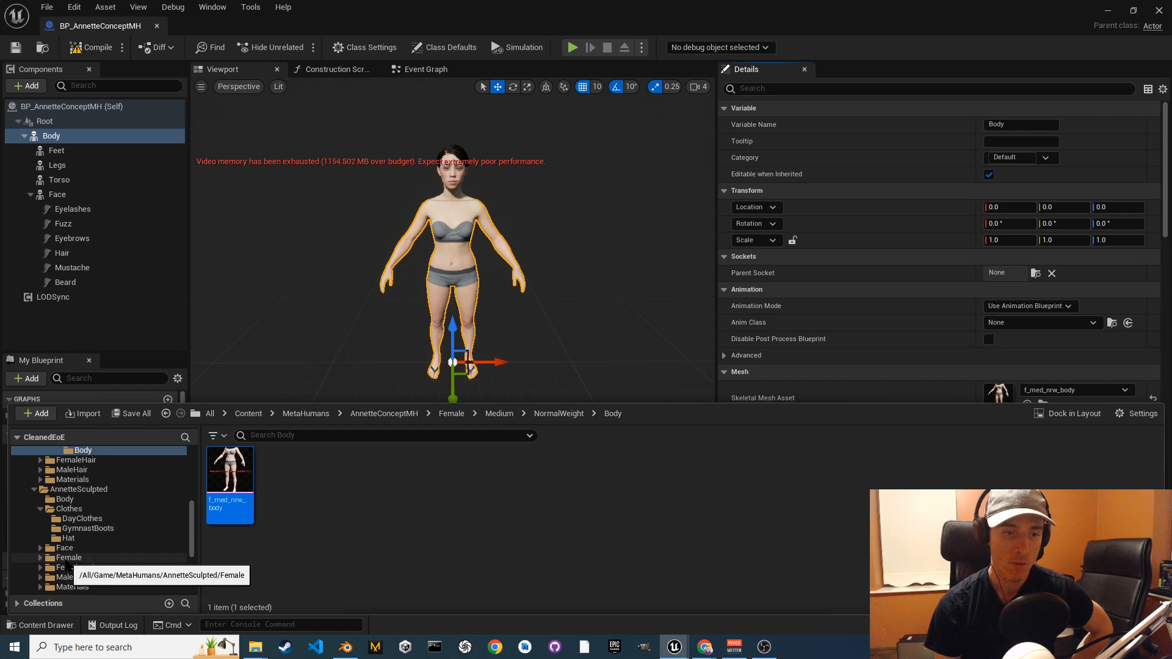
left_click(69, 558)
double_click(231, 473)
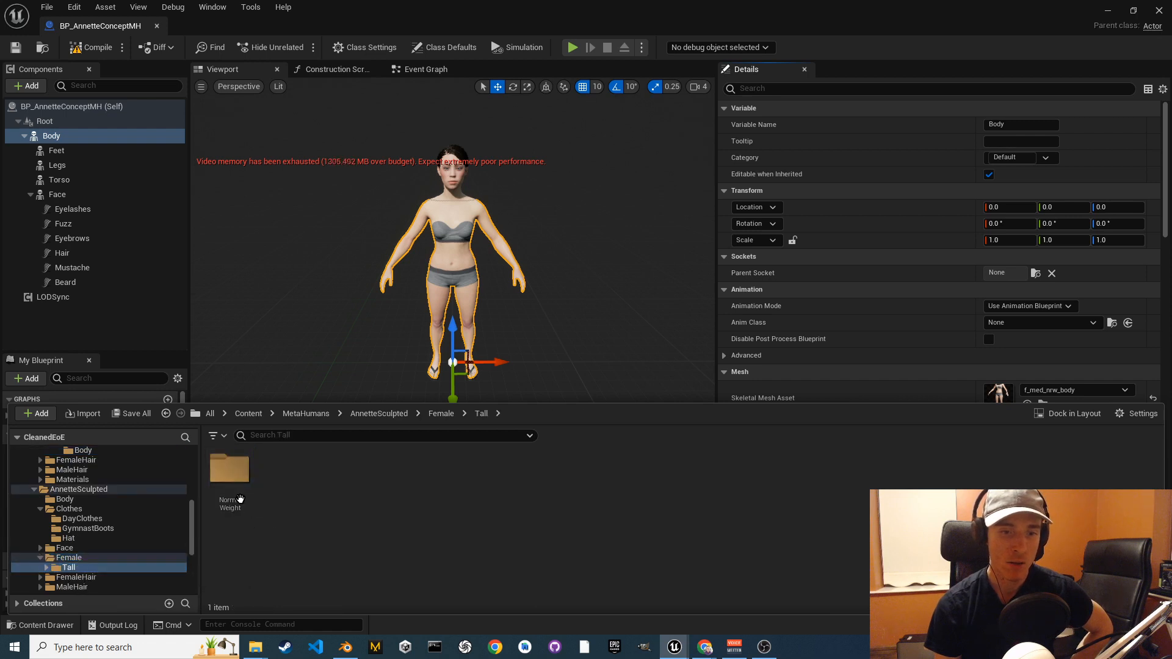
double_click(240, 499)
double_click(241, 498)
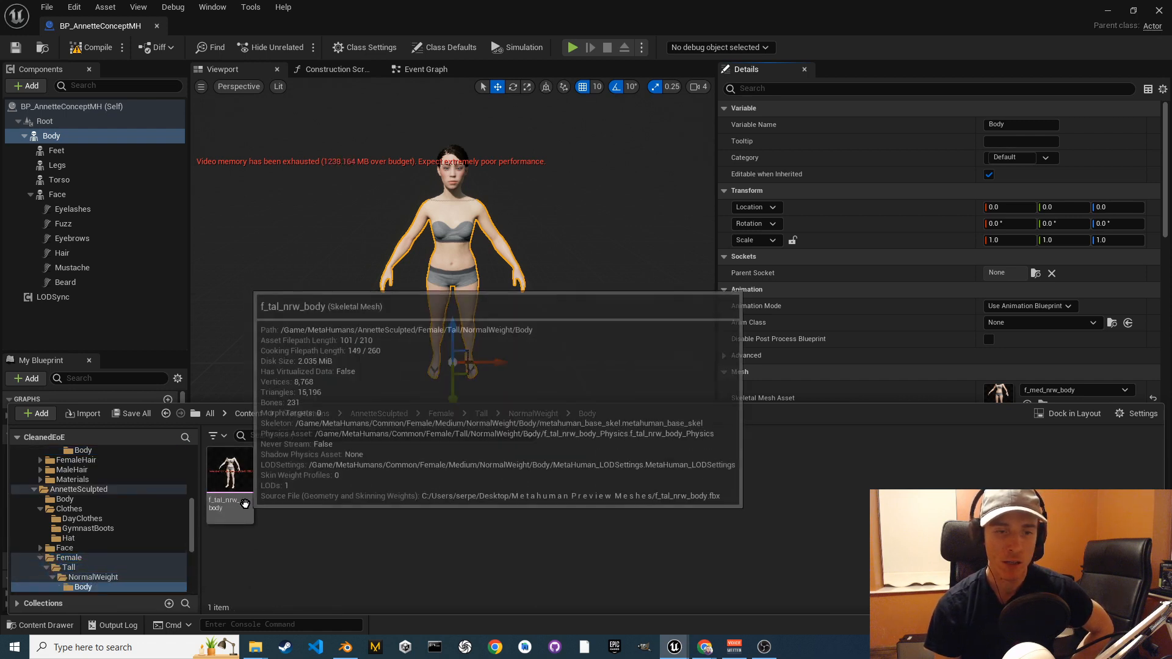
left_click(231, 480)
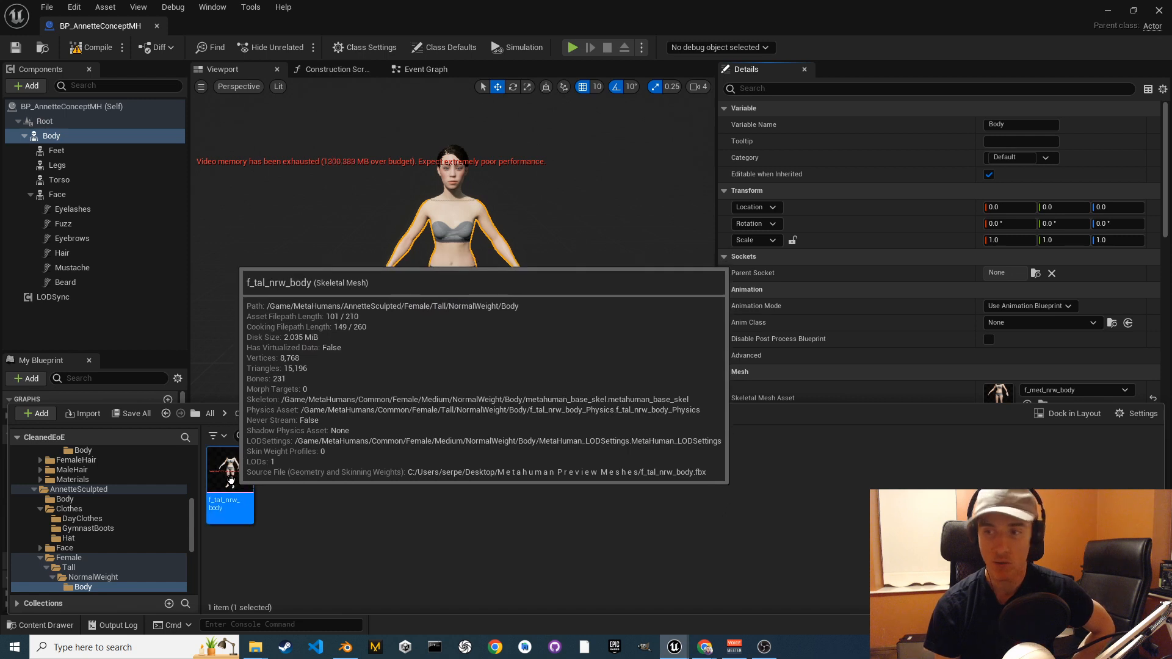
Assign the selected f_tal_nrw_body mesh to the Body component and check the character's new proportions.
scroll(1041, 376, "down", 2)
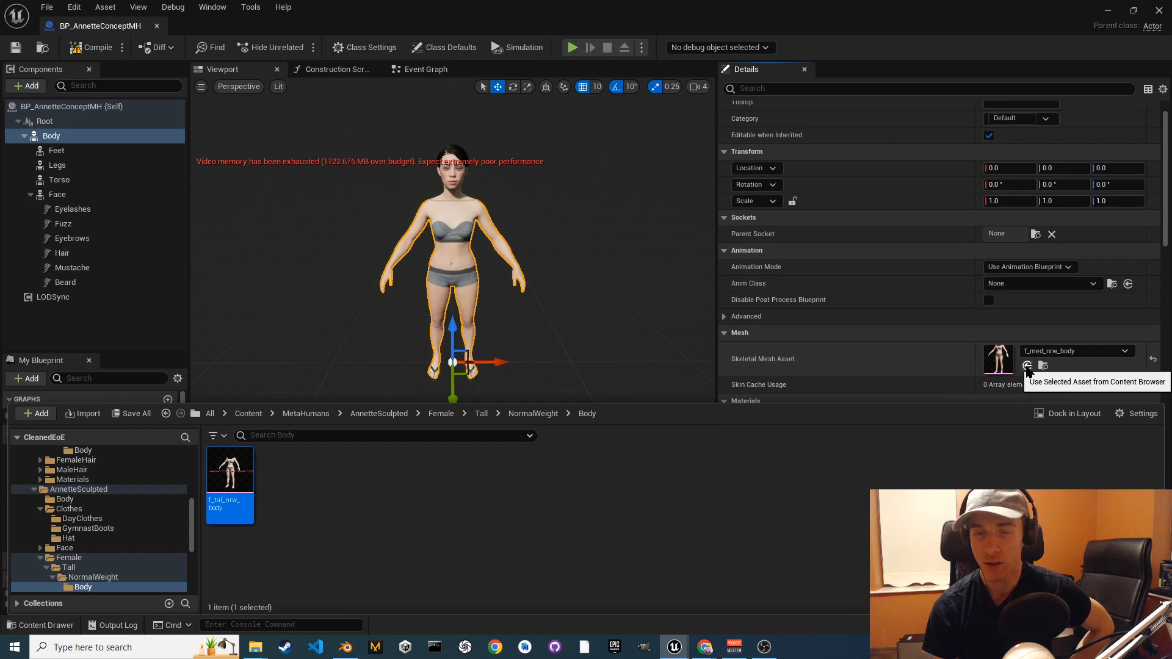
left_click(1027, 366)
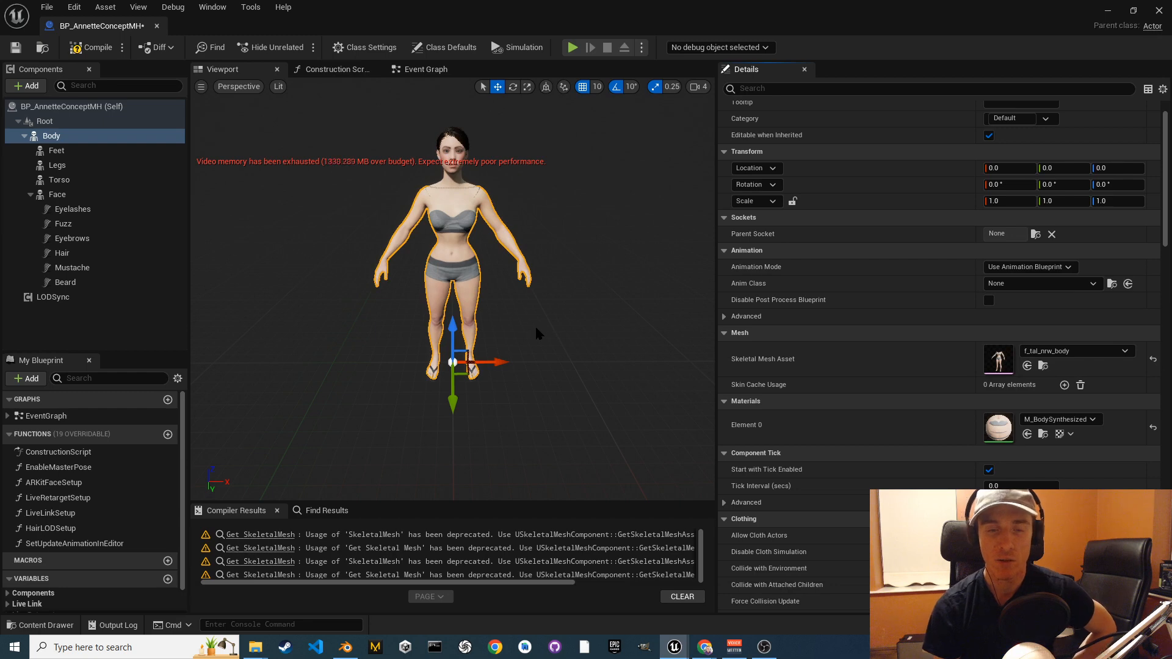
scroll(534, 328, "up", 4)
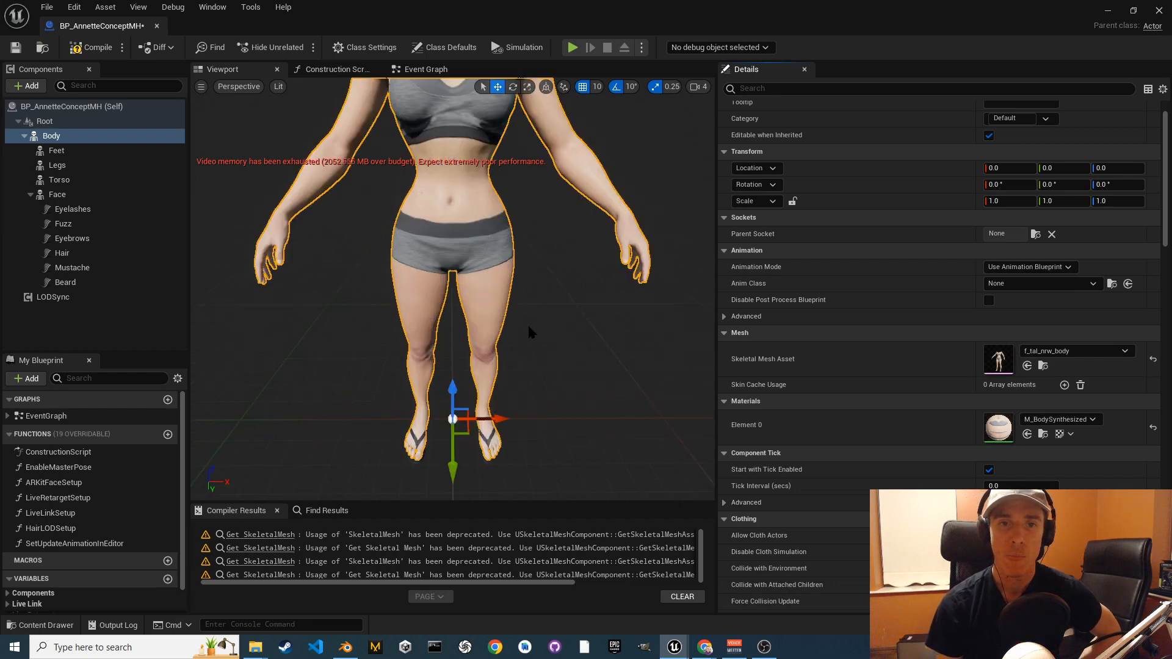
scroll(527, 327, "down", 4)
scroll(528, 331, "down", 2)
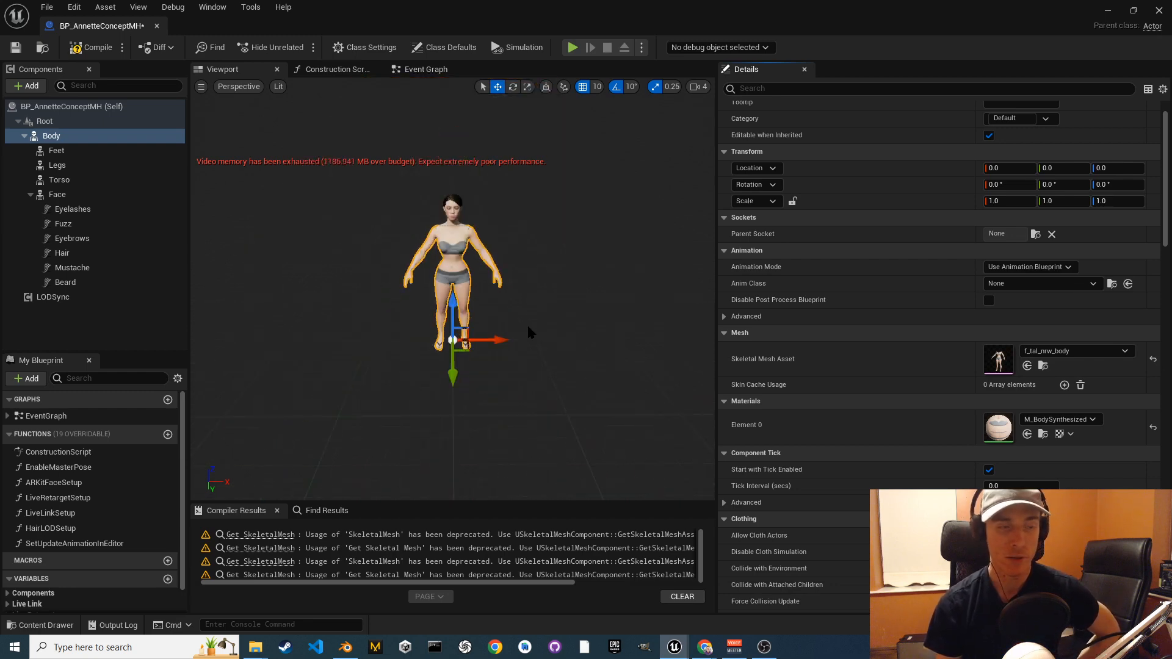
scroll(531, 332, "up", 2)
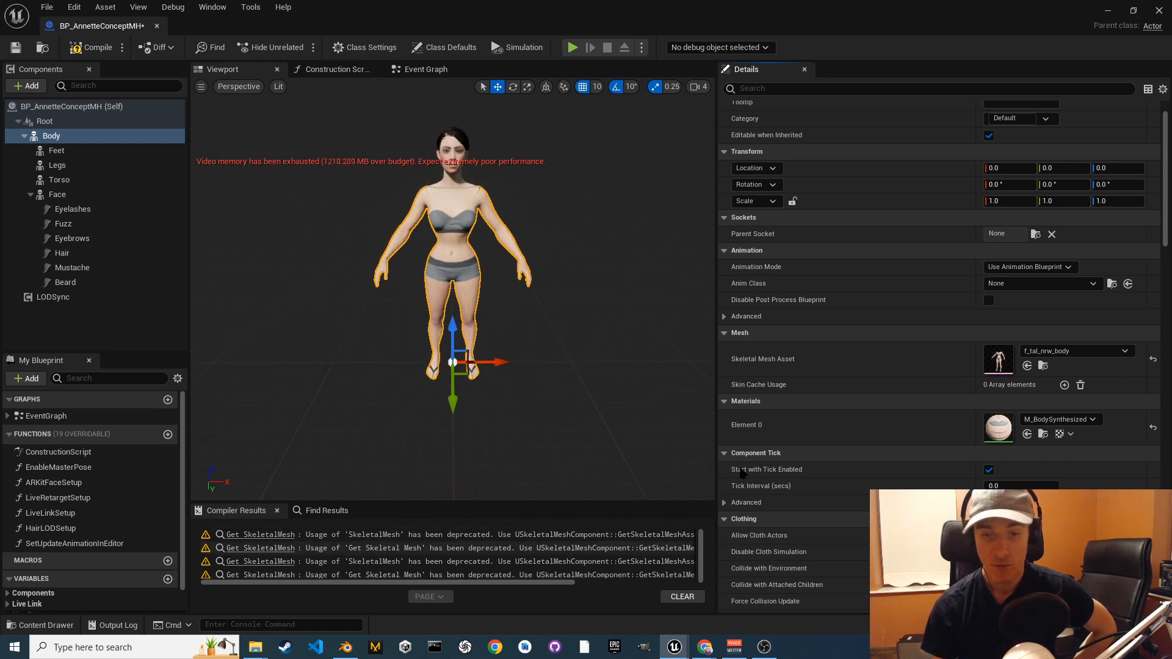
Assign the DevlogAnnetteClothesfbx mesh from the AnnetteSculpted Clothes folder to the blueprint's Torso component.
left_click(72, 183)
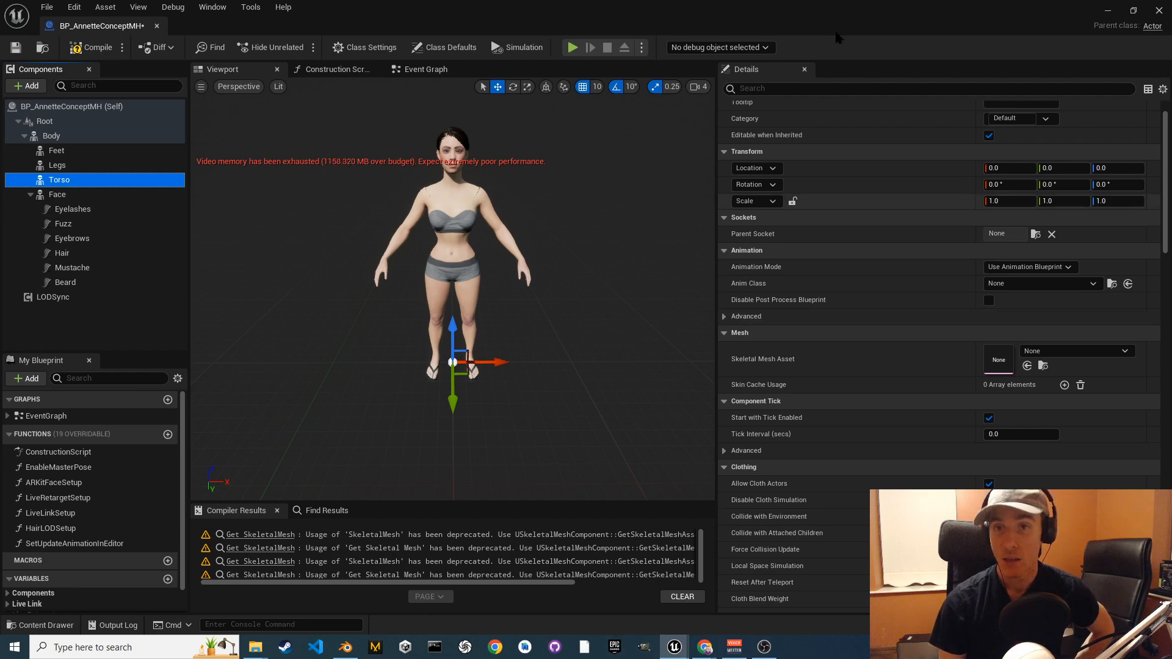
left_click(1105, 11)
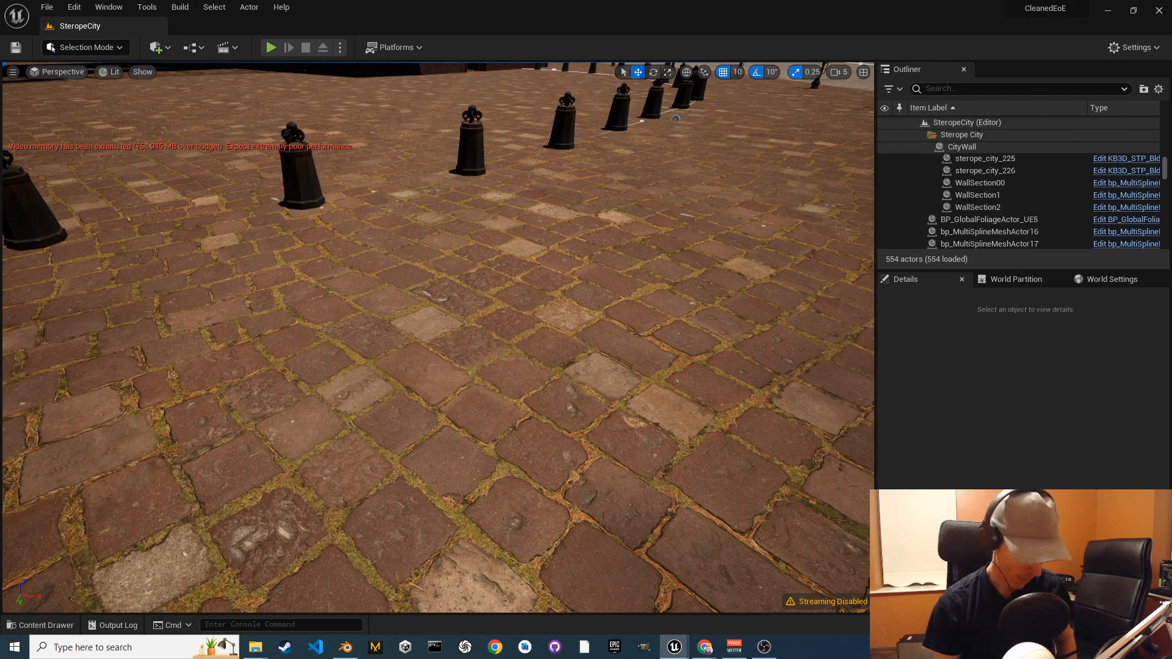
key("ctrl+space")
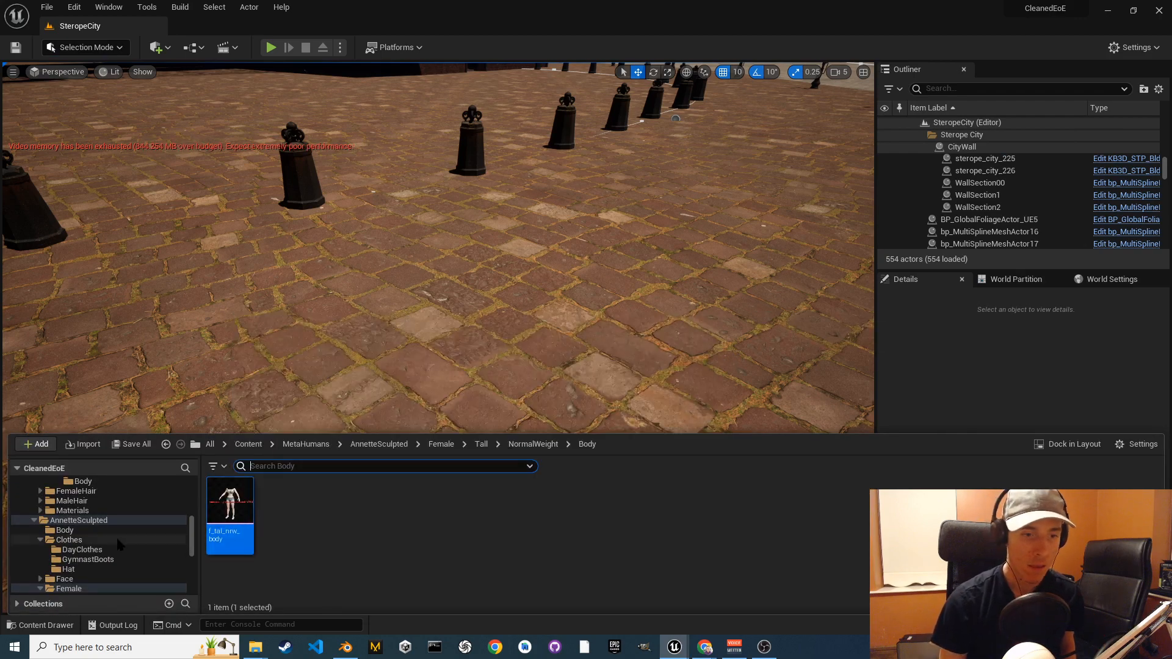
left_click(81, 541)
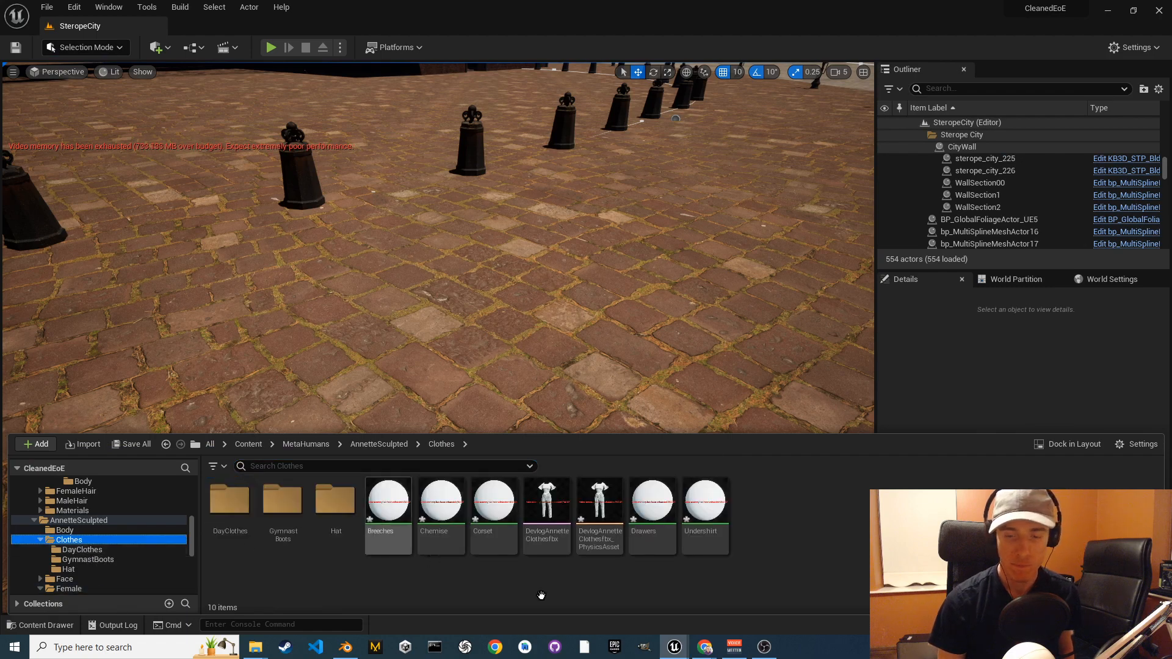
left_click(549, 509)
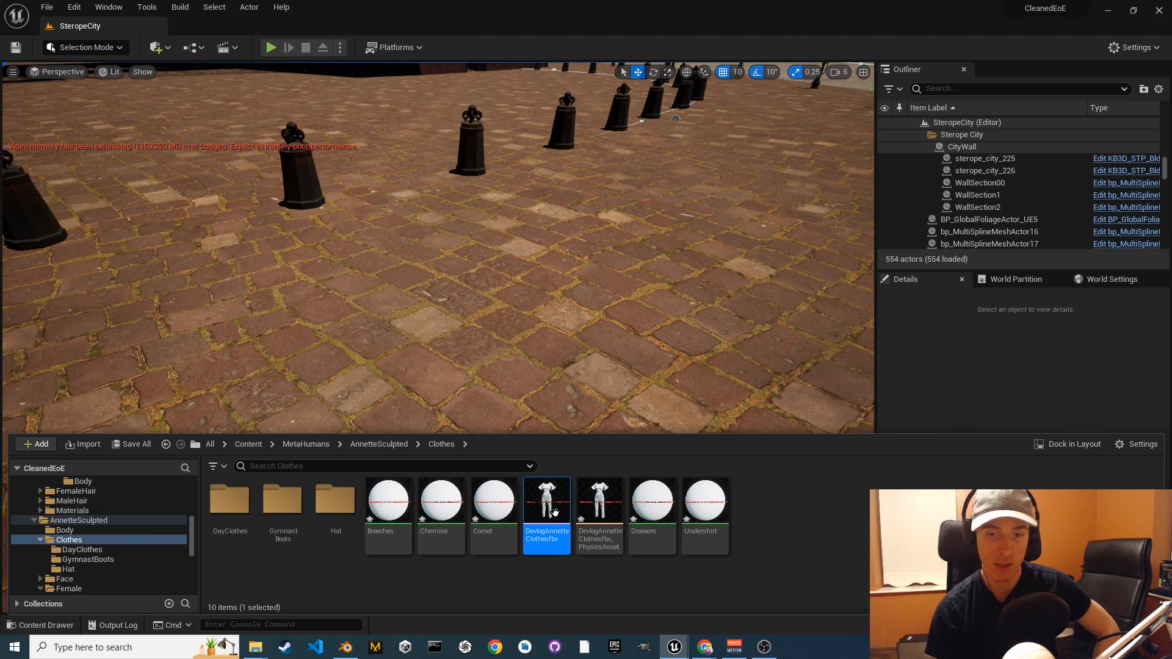
mouse_move(553, 512)
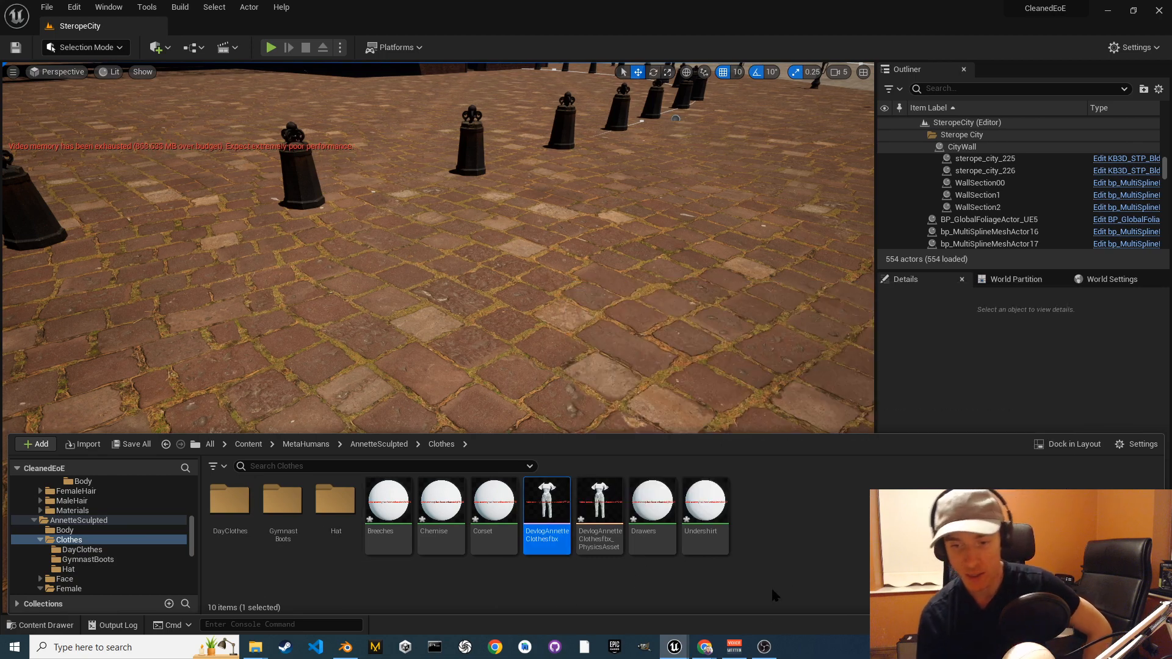
mouse_move(677, 647)
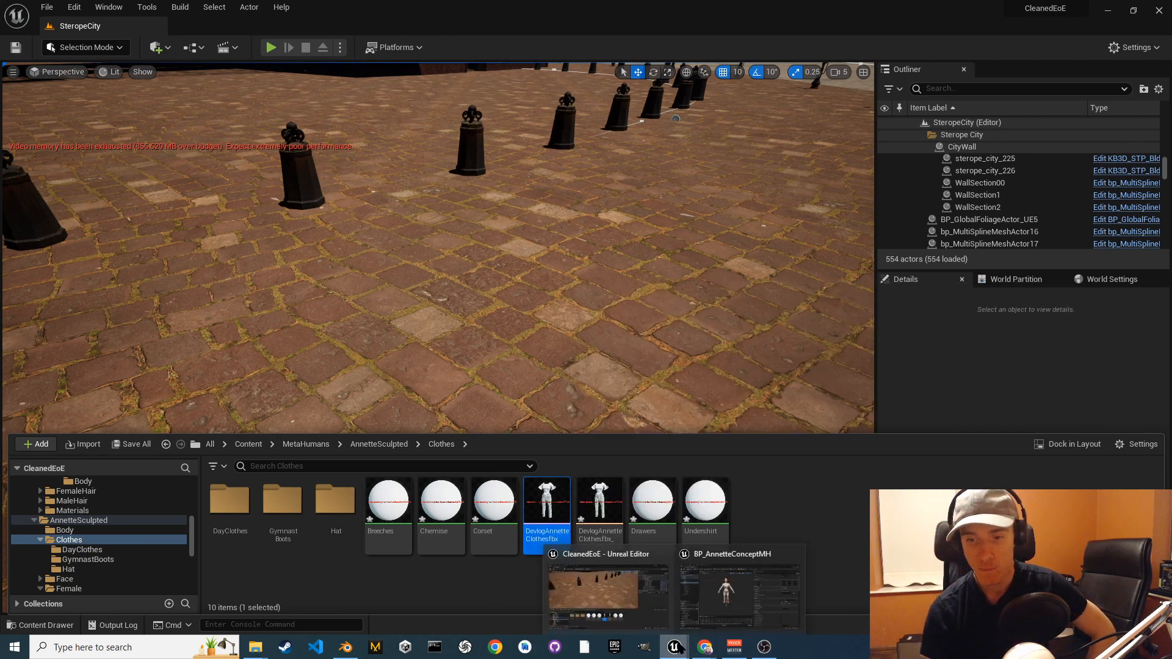
left_click(737, 617)
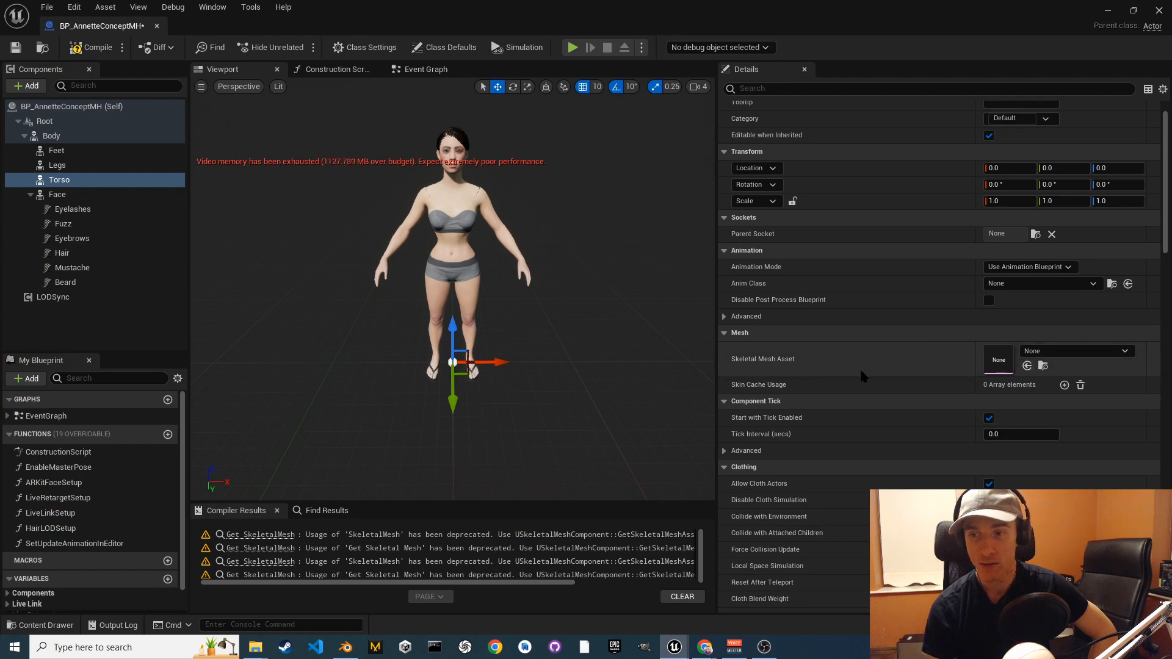
left_click(1027, 367)
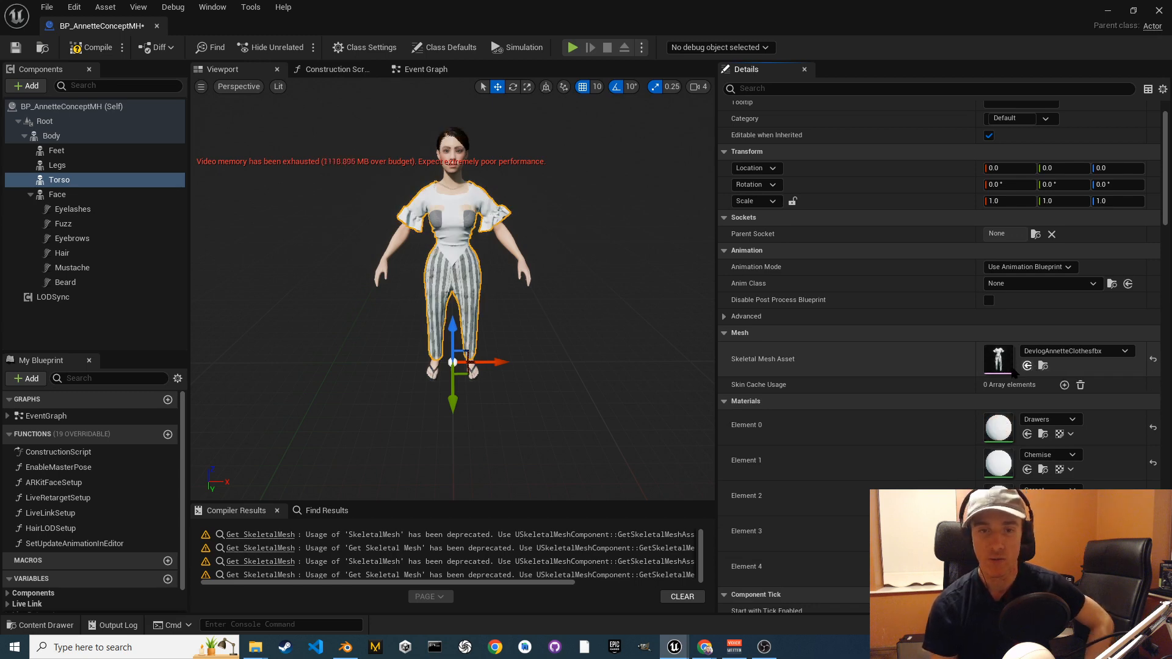
Examine how the outfit fits the character's body from the front and side, up close and at full length.
scroll(515, 296, "up", 3)
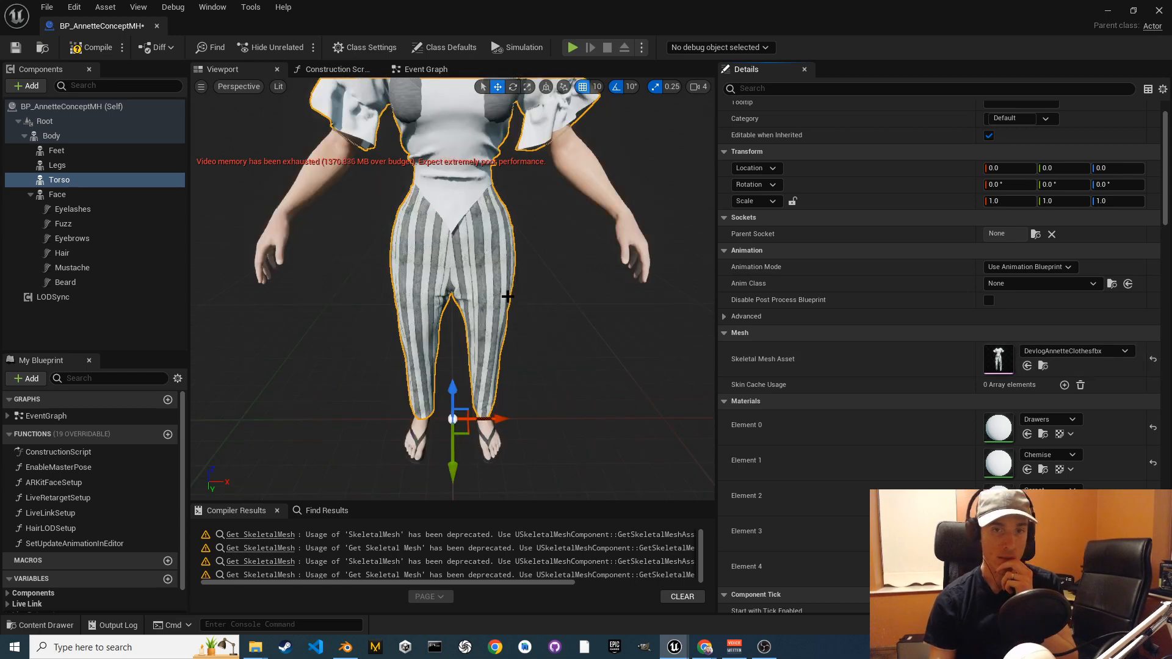
scroll(501, 296, "down", 3)
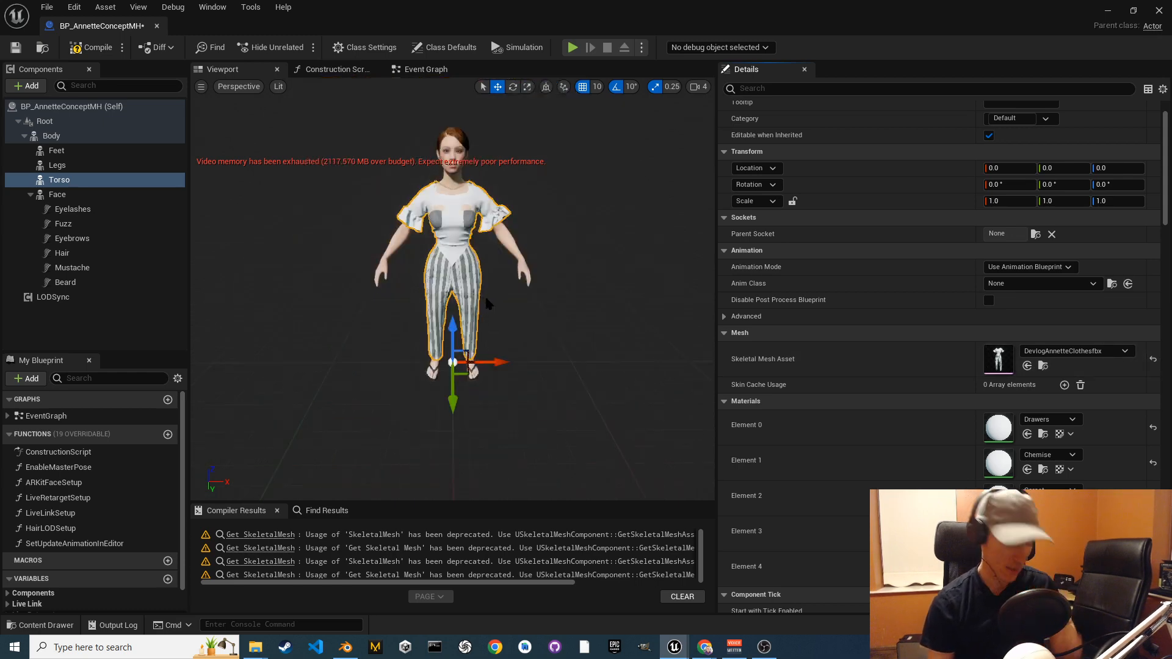
left_click_drag(501, 296, 385, 280, "alt")
scroll(495, 293, "up", 4)
scroll(495, 284, "down", 4)
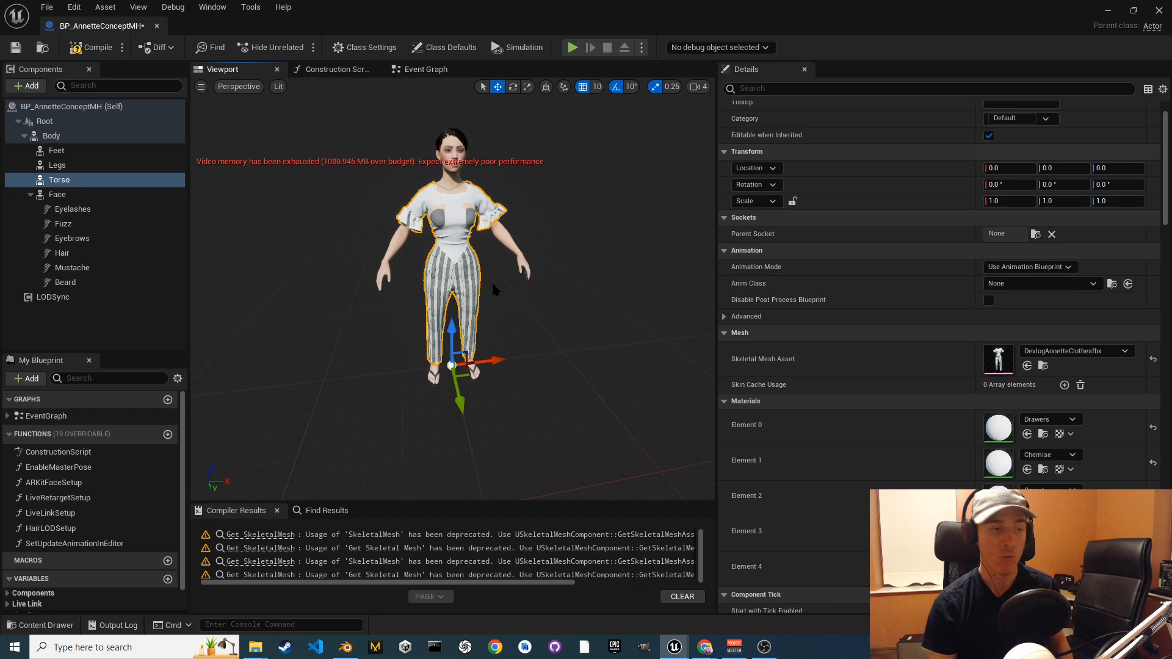
scroll(492, 281, "up", 4)
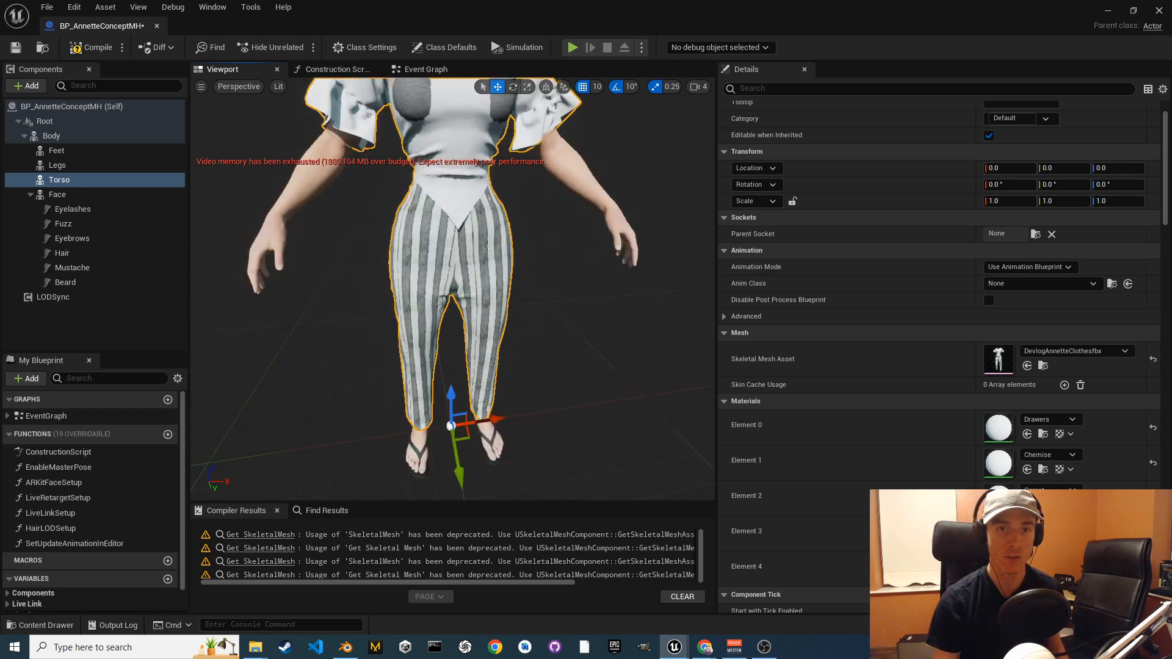
left_click_drag(492, 281, 677, 320, "alt")
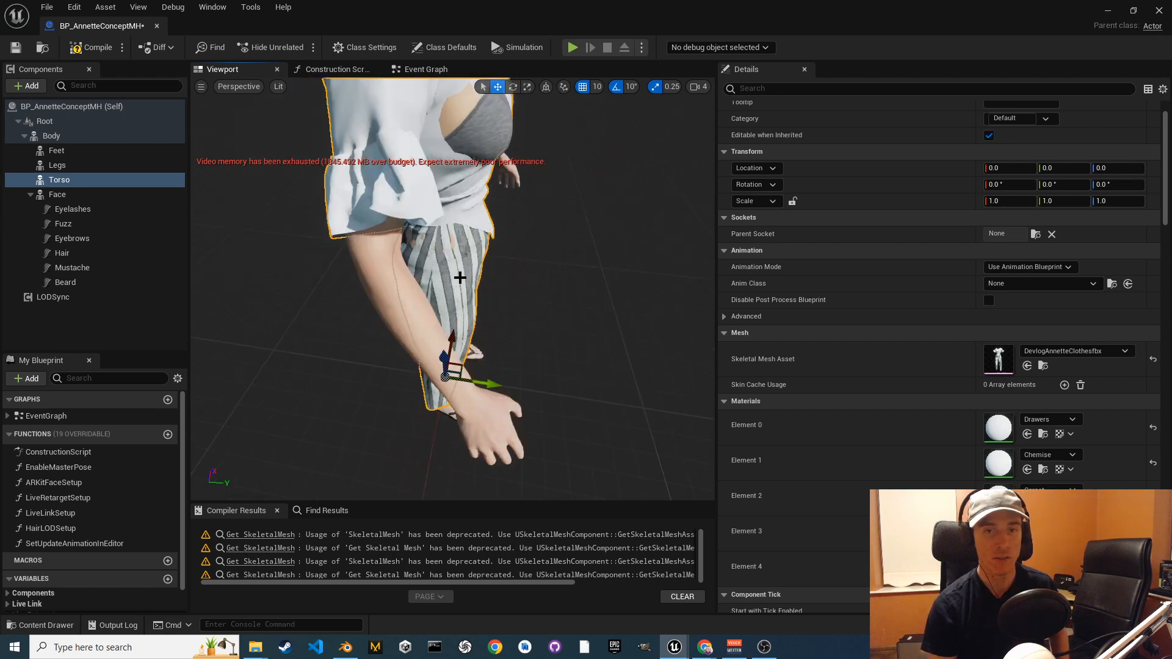
scroll(459, 273, "down", 4)
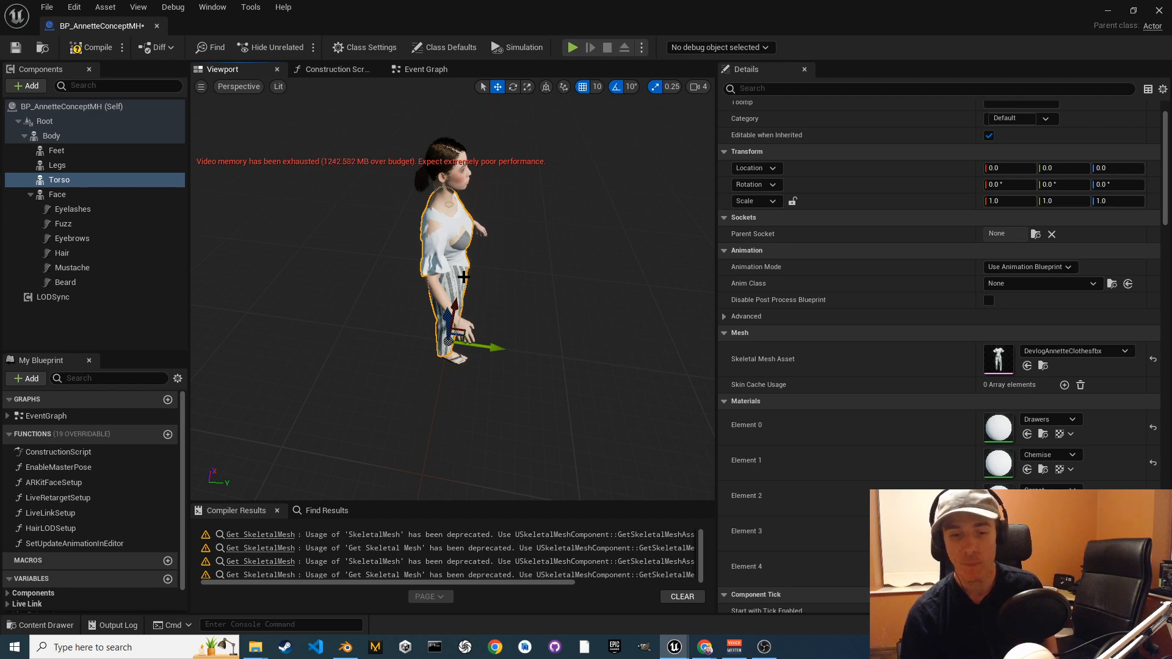
Switch to Blender, add f_tal_nrw_body_preview to the selected root and DayClothes, and export the selection as FBX over DevlogAnnetteClothesfbx.fbx.
mouse_move(345, 647)
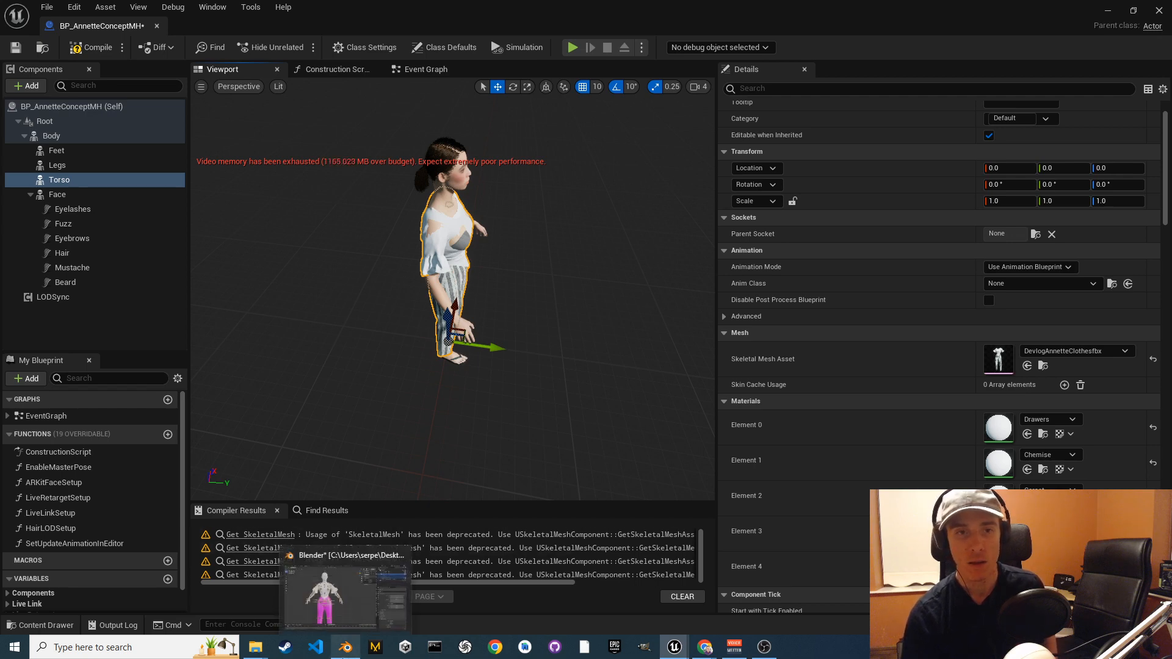
left_click(345, 586)
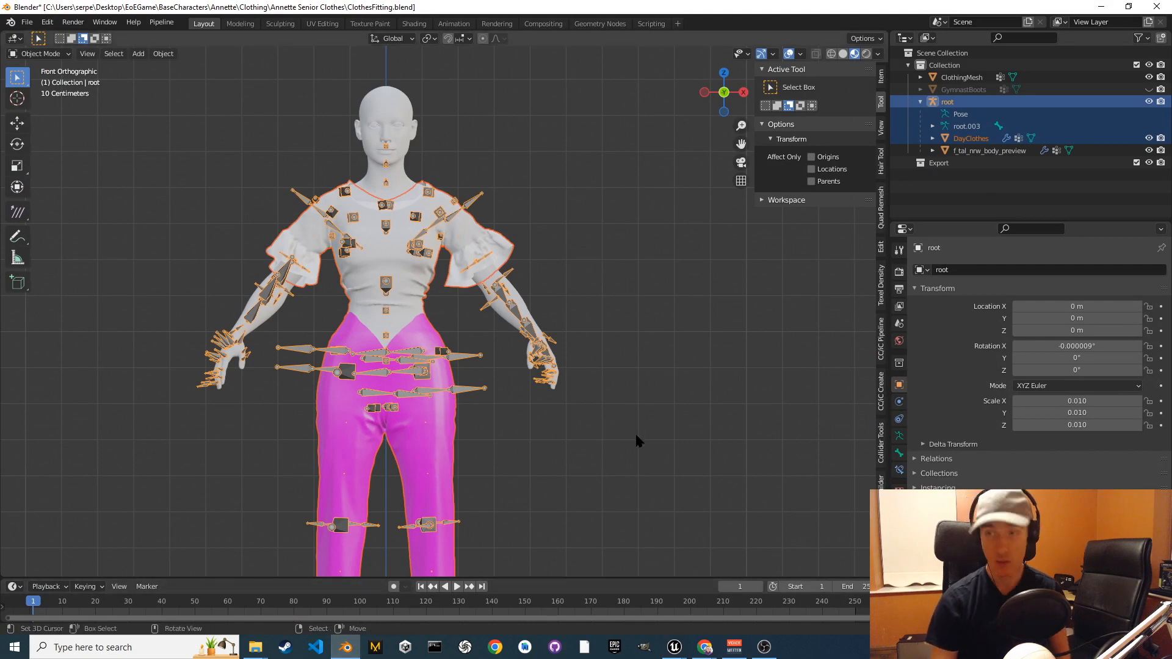
left_click(969, 152, "shift")
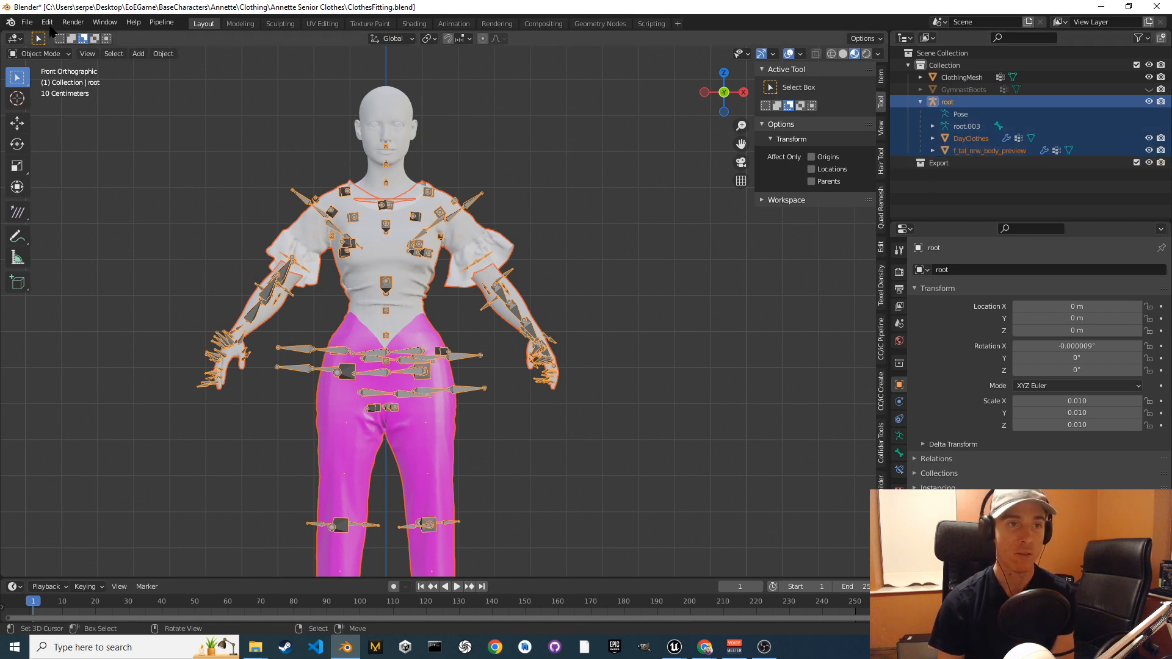
left_click(27, 24)
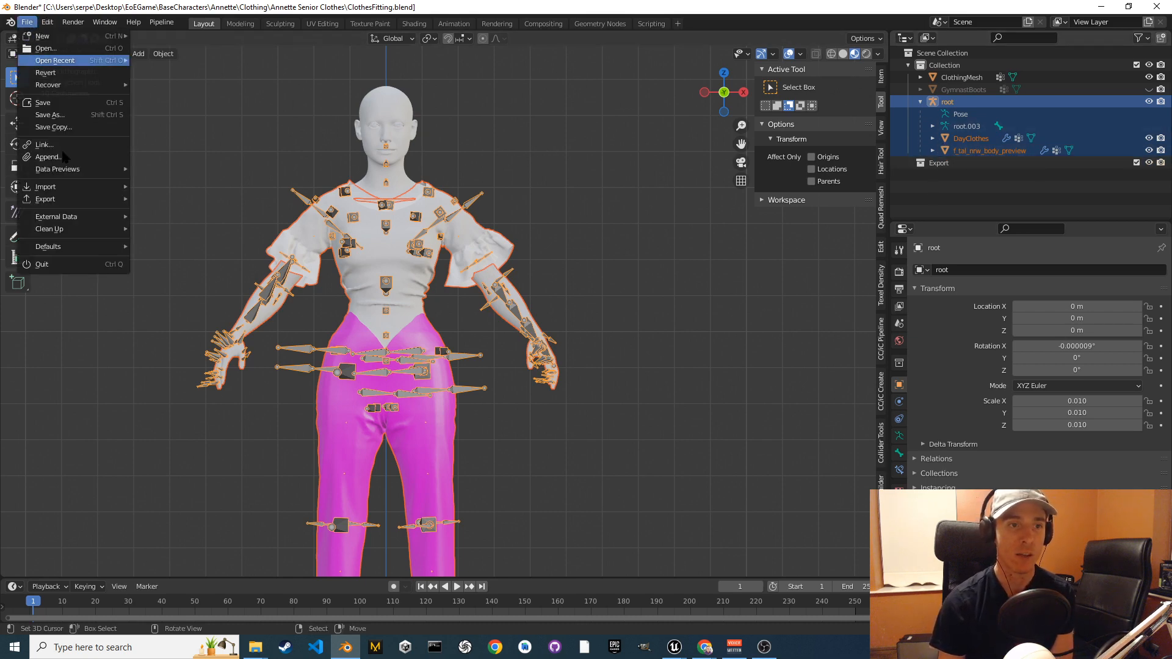
mouse_move(69, 201)
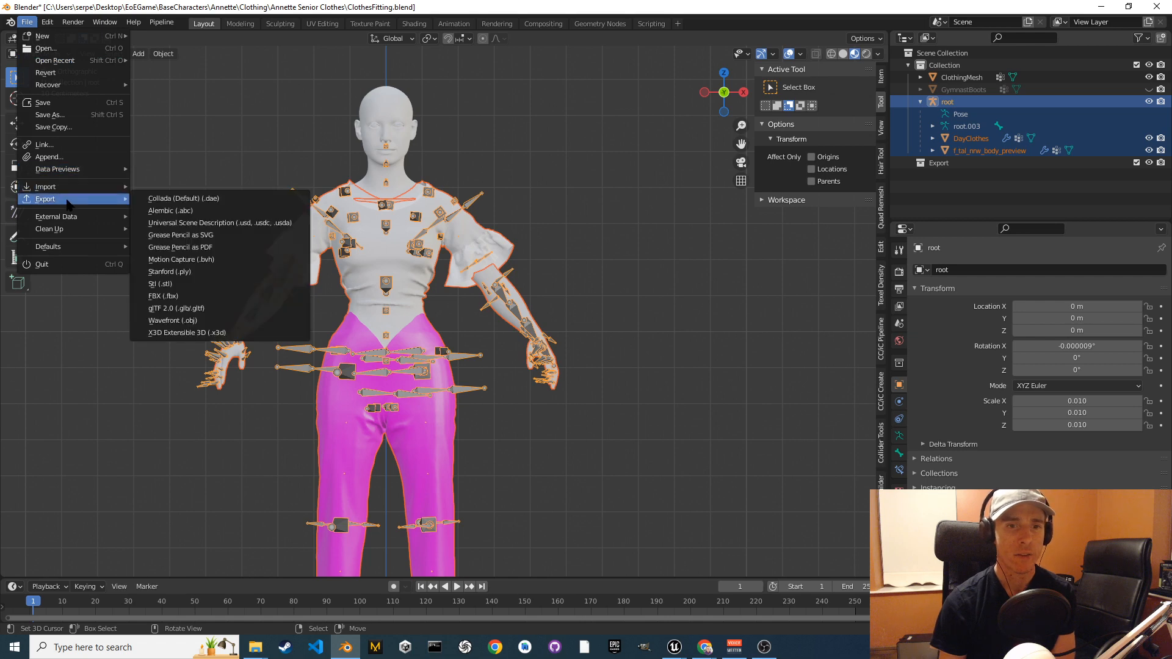
left_click(163, 296)
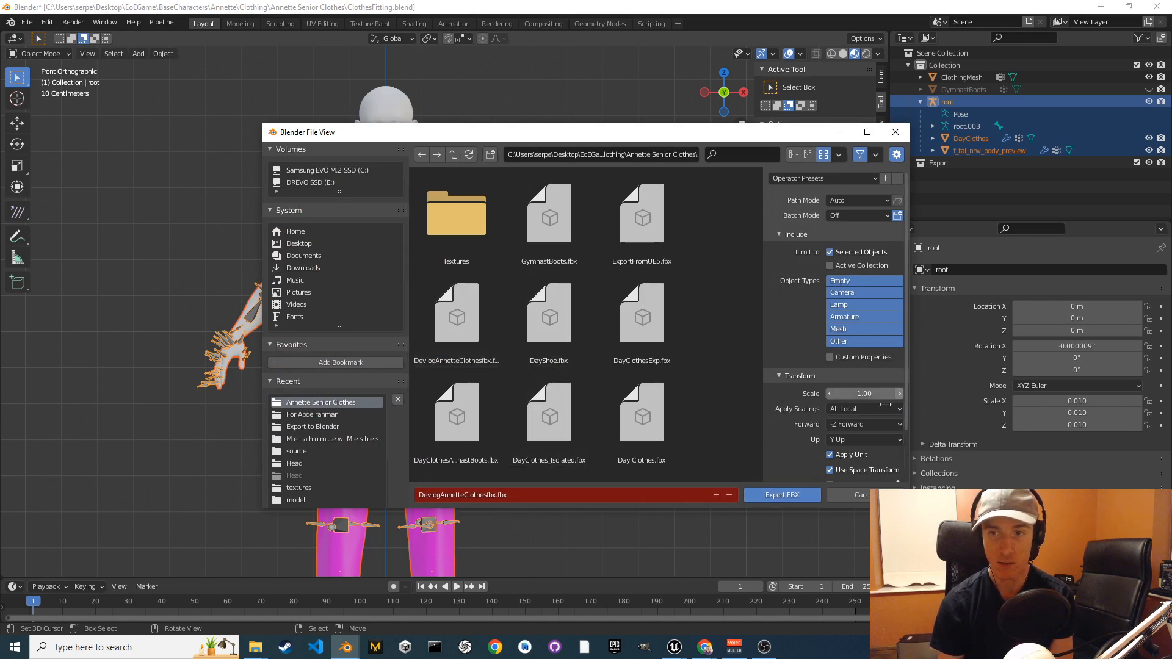
left_click(795, 500)
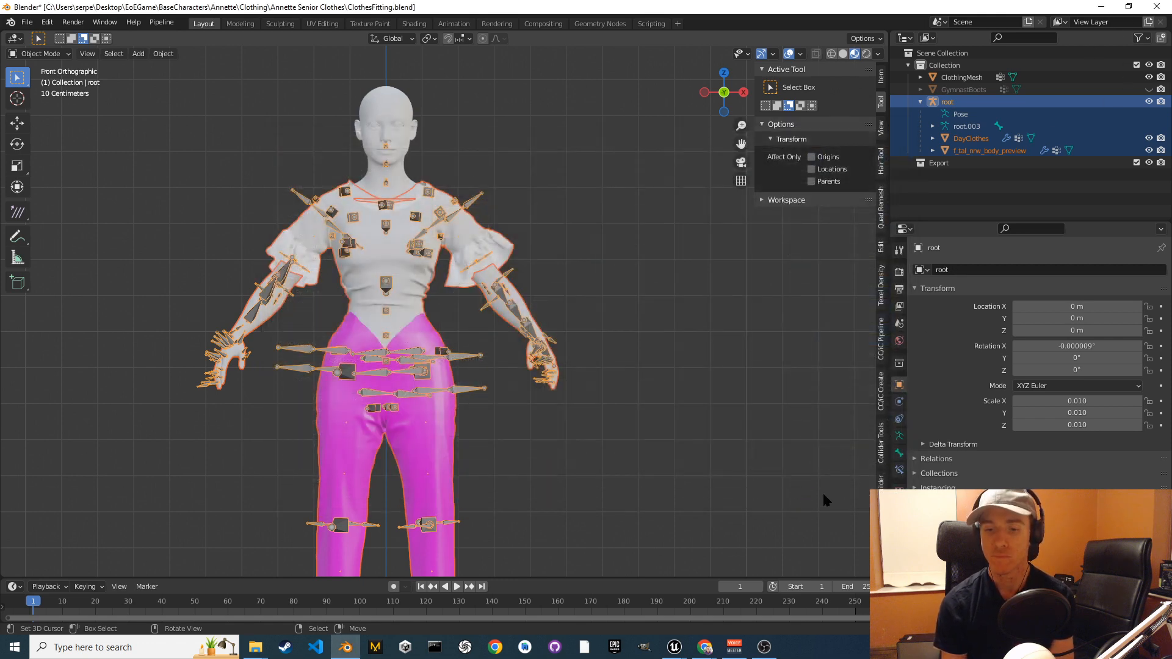
Back in Unreal, reimport the DevlogAnnetteClothesfbx skeletal mesh with its materials reset to the FBX, and inspect the outfit on the character.
key("alt+Tab")
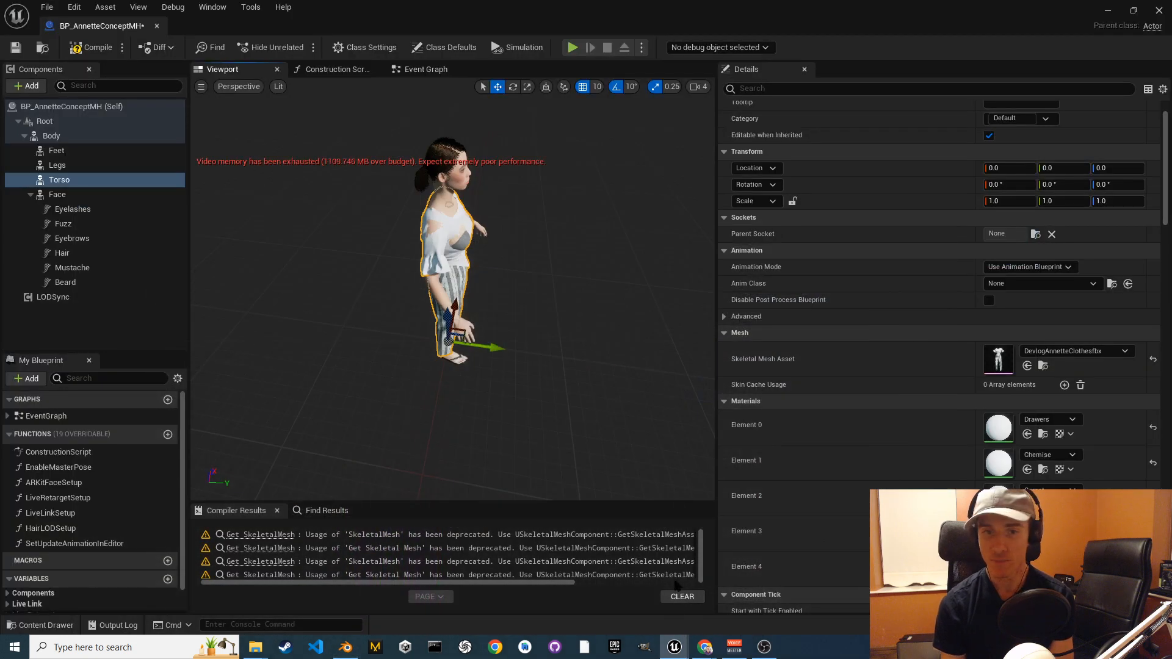
mouse_move(675, 651)
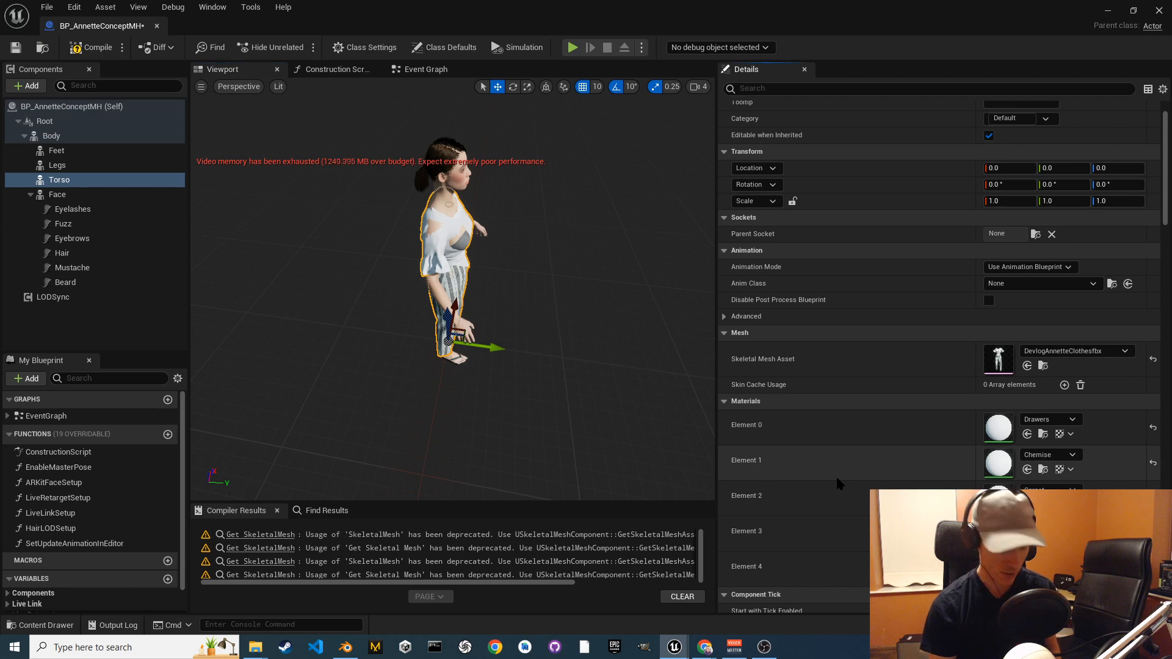
key("ctrl+space")
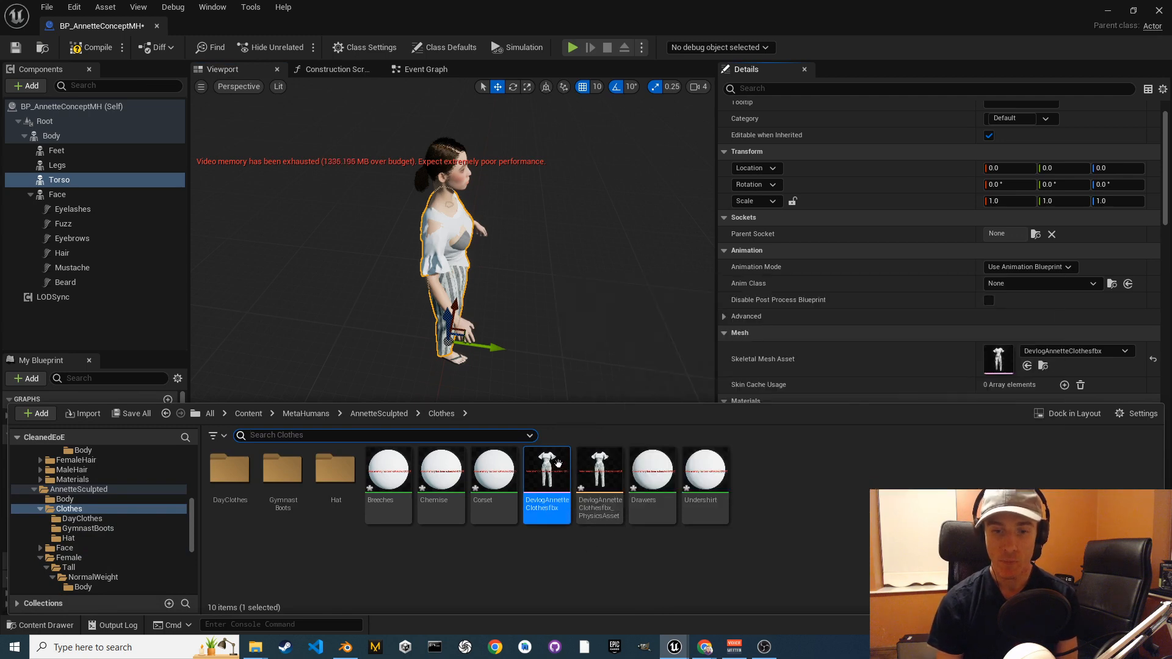
right_click(553, 491)
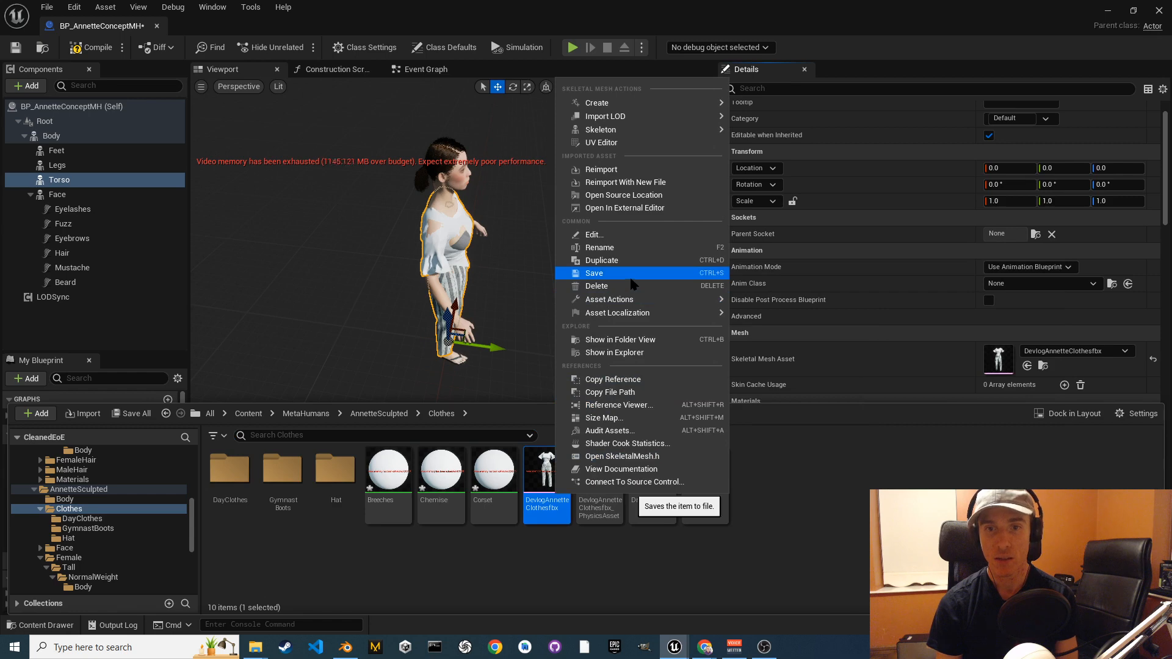
left_click(616, 169)
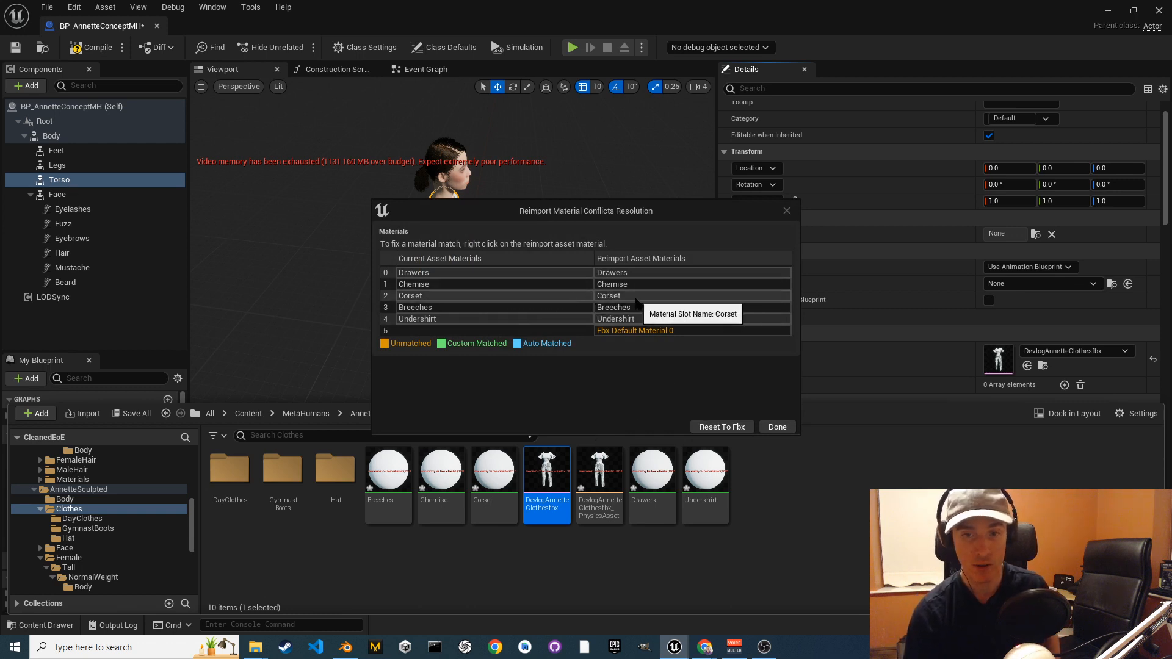
left_click(720, 420)
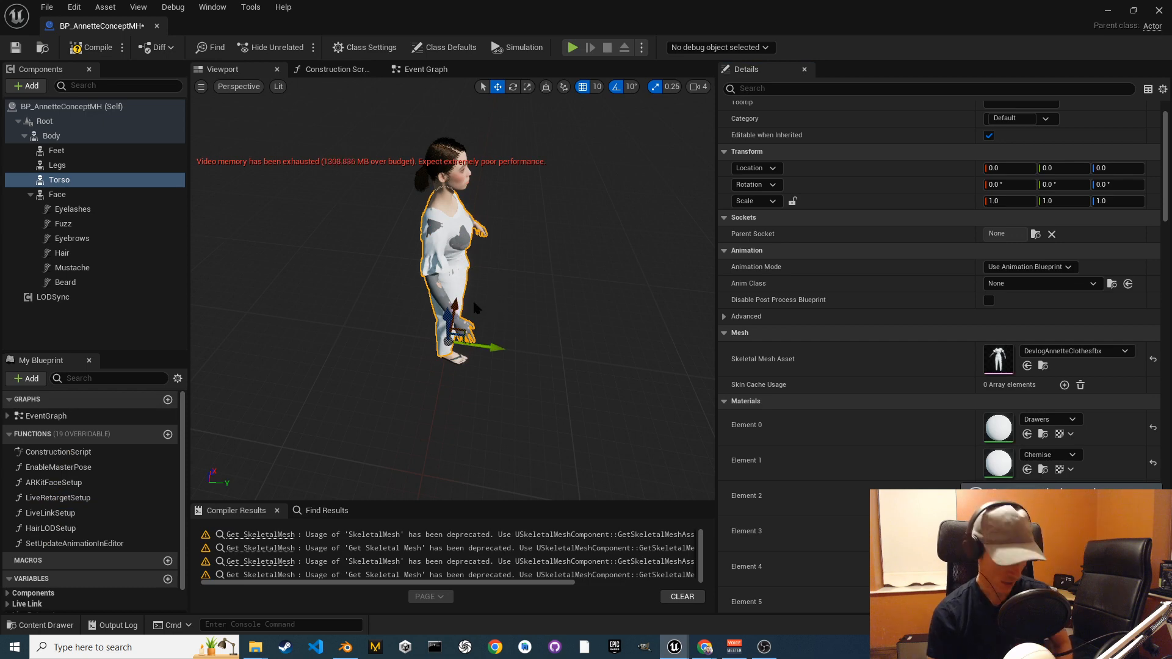
left_click_drag(463, 262, 333, 285, "alt")
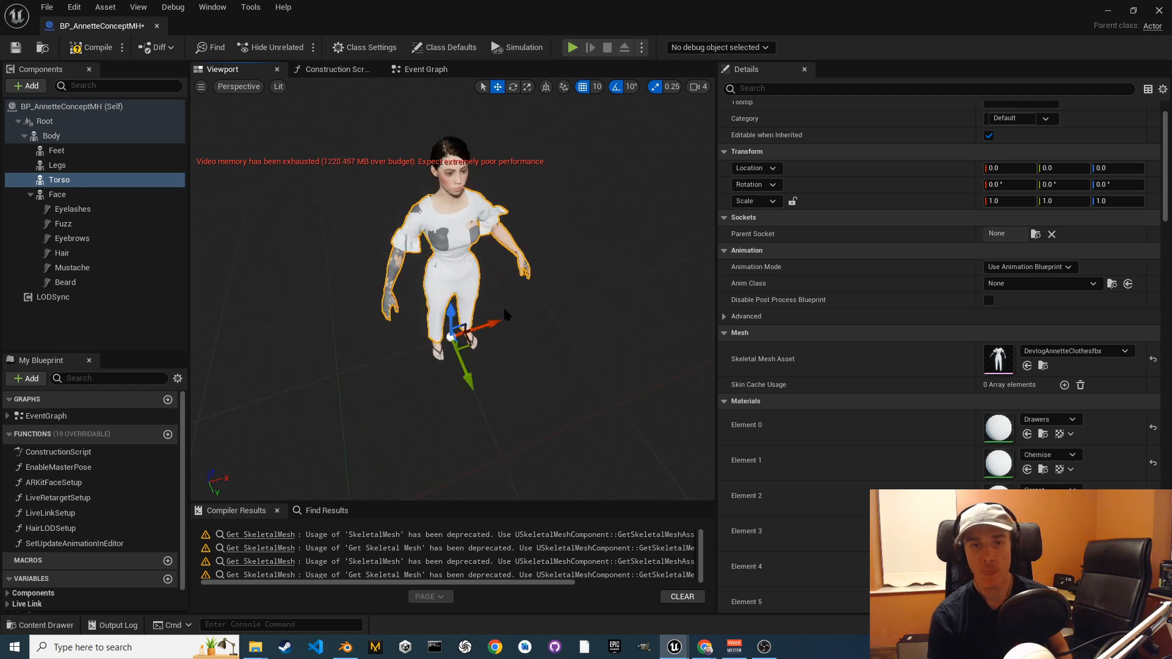
scroll(498, 305, "up", 10)
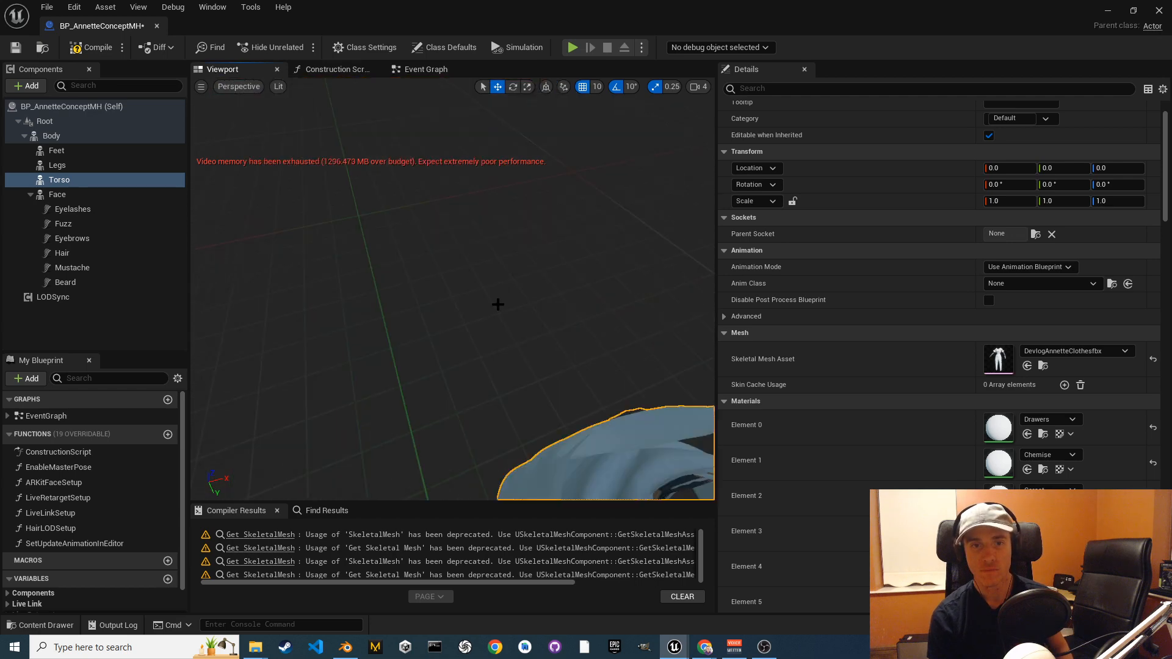
scroll(497, 309, "down", 8)
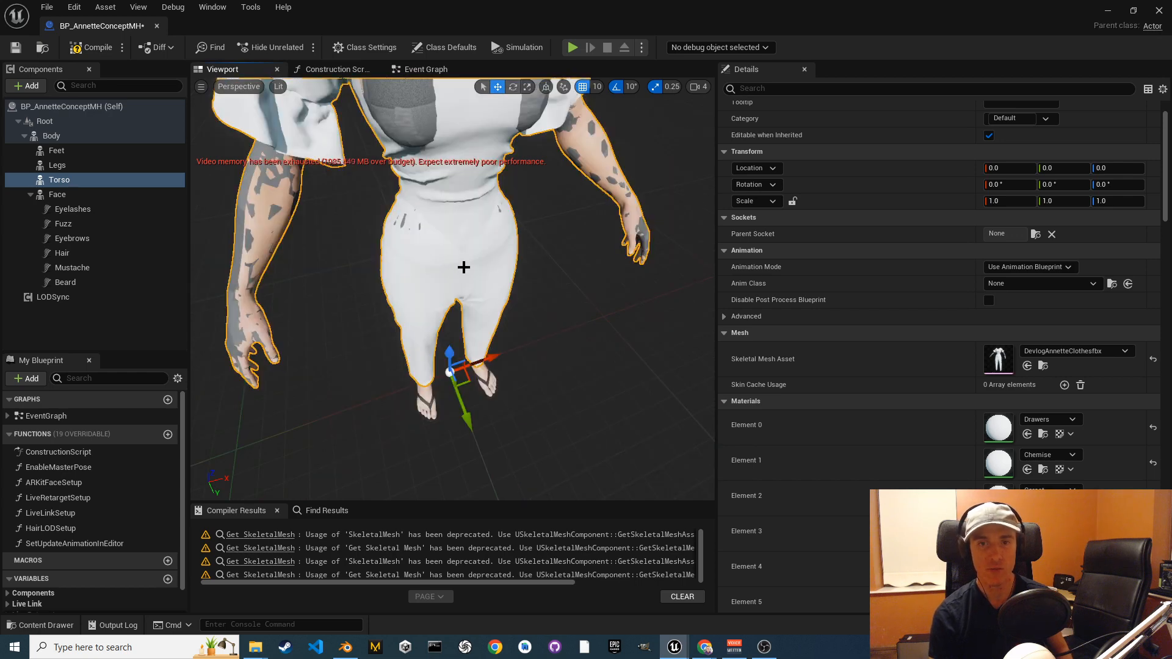
scroll(452, 286, "down", 6)
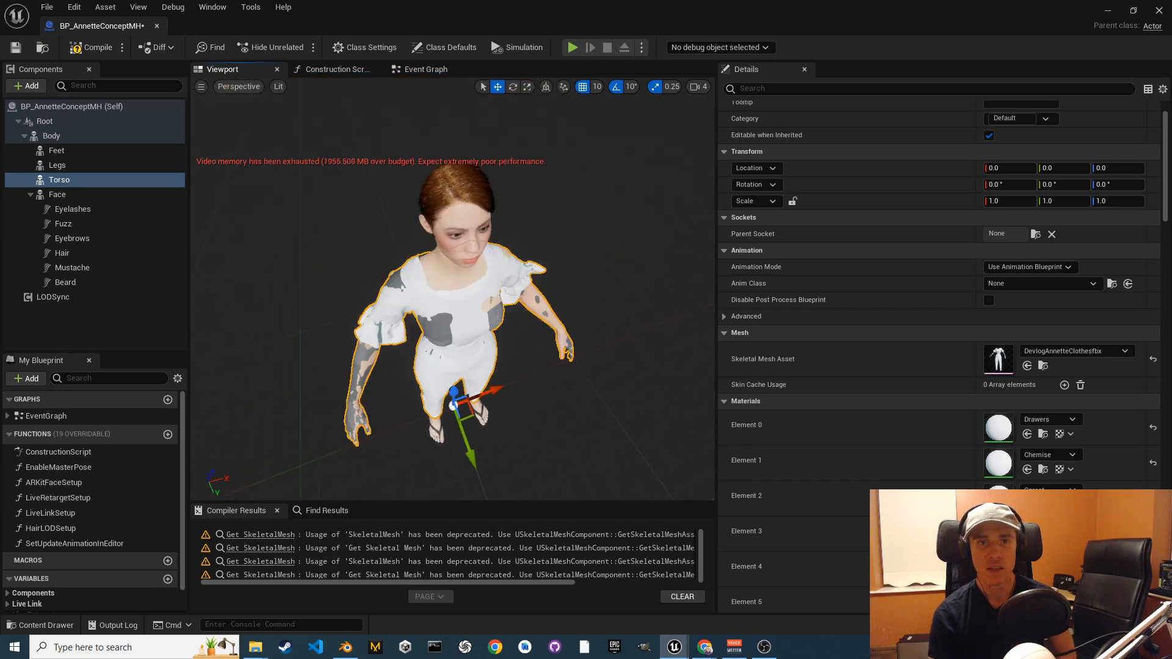
scroll(458, 305, "down", 3)
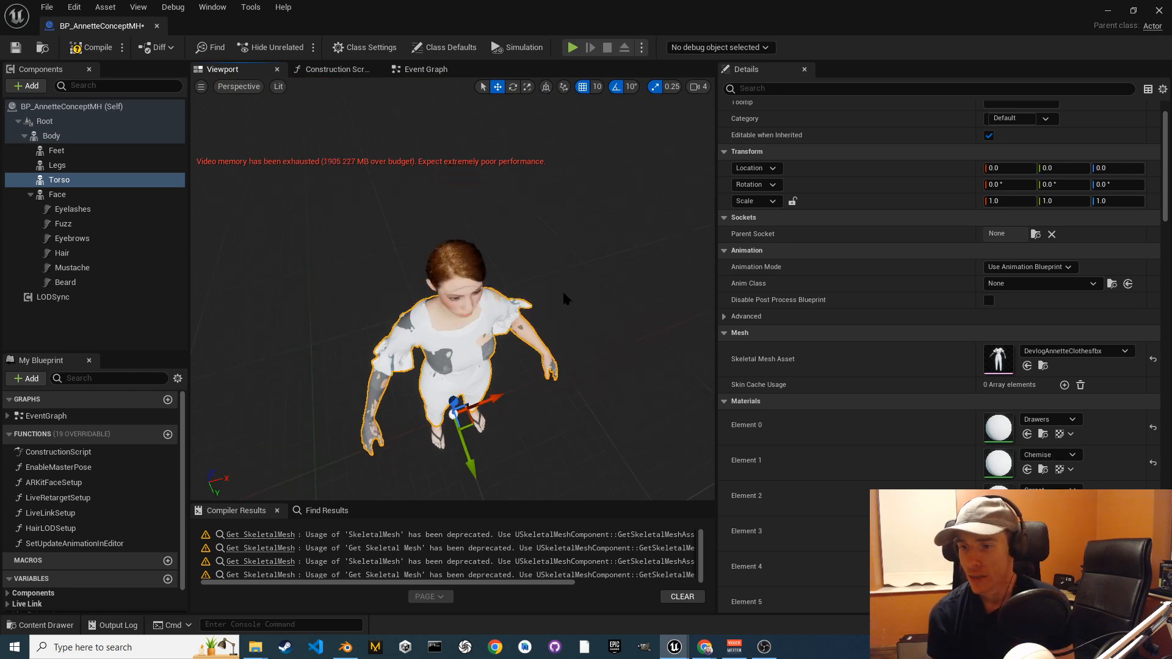
Open the Torso's DevlogAnnetteClothesfbx mesh and assign the Breeches material from the Clothes/DayClothes folder to material slot Element 3.
left_click(1043, 366)
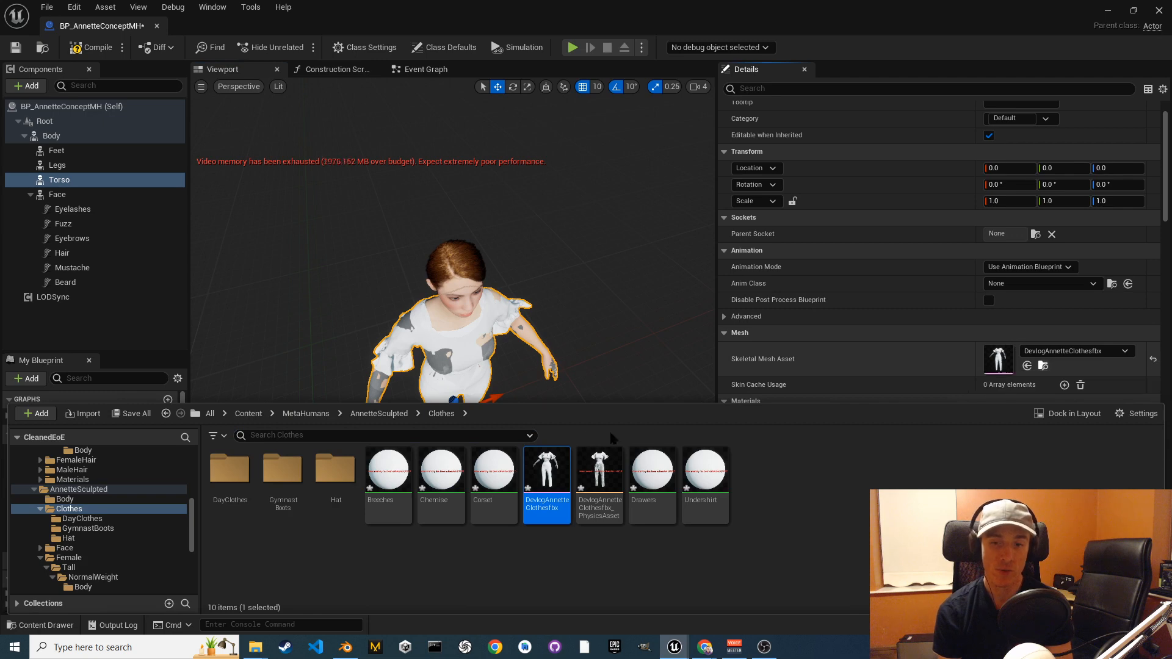
double_click(548, 476)
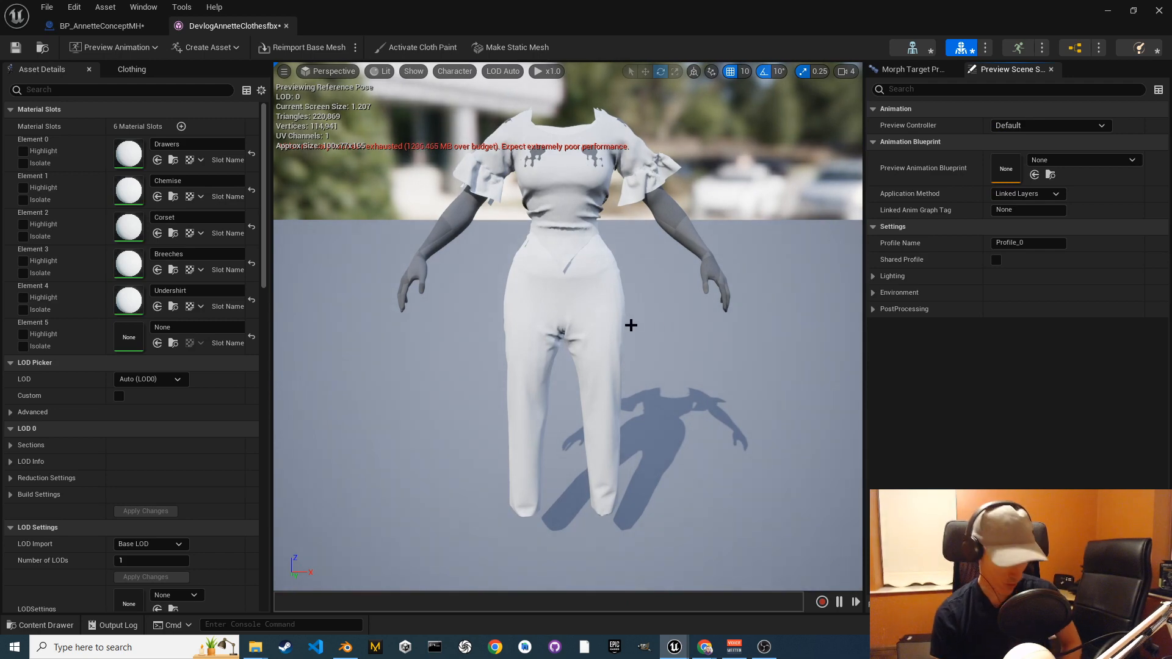
left_click_drag(567, 330, 476, 359, "alt")
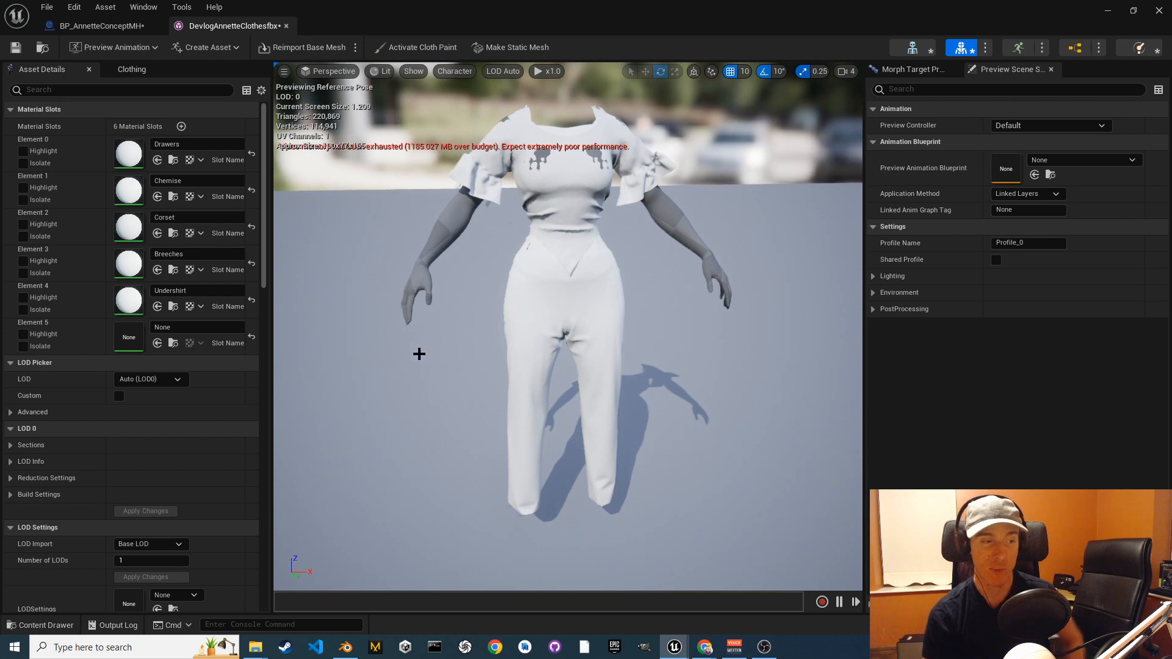
left_click(172, 271)
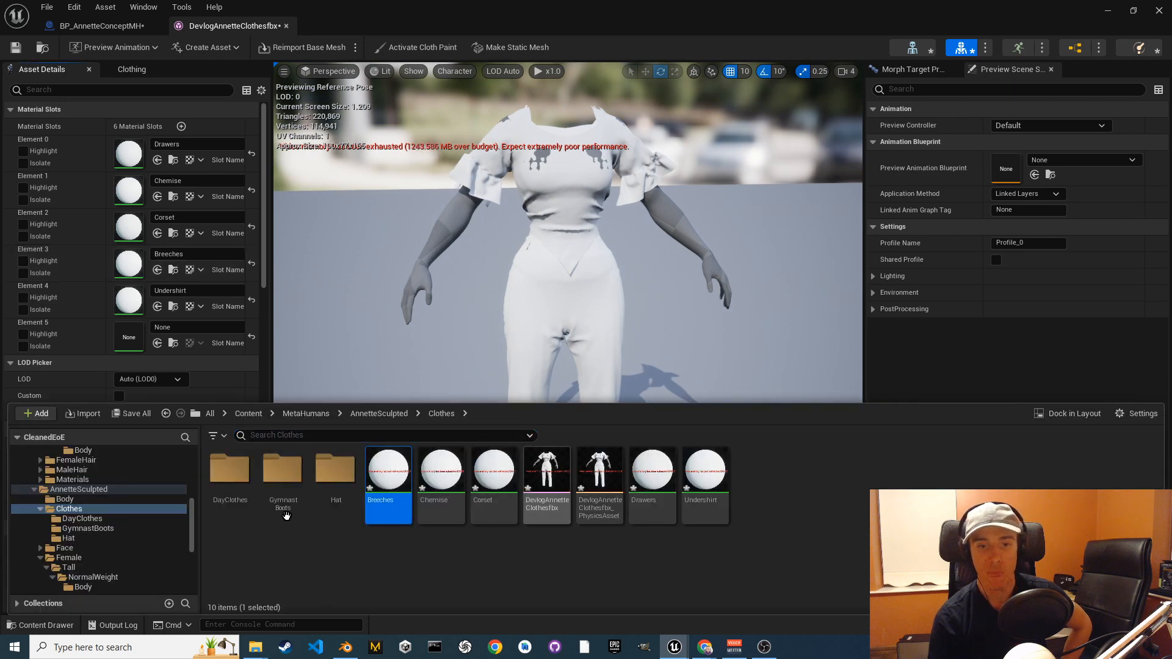
double_click(233, 487)
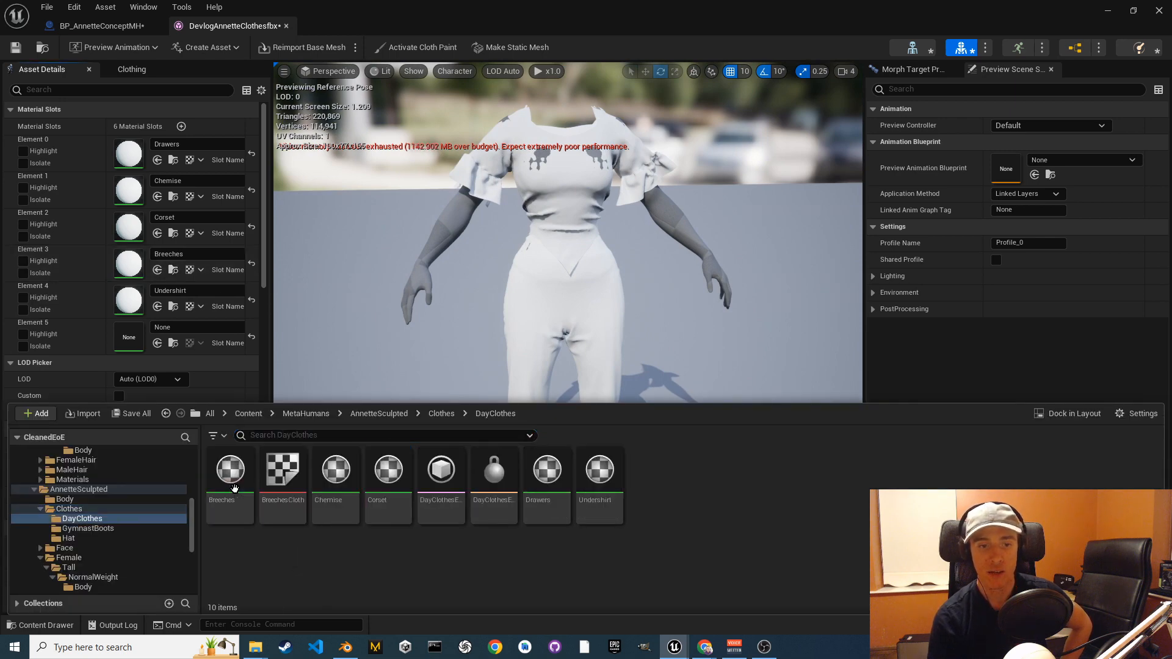
left_click(232, 486)
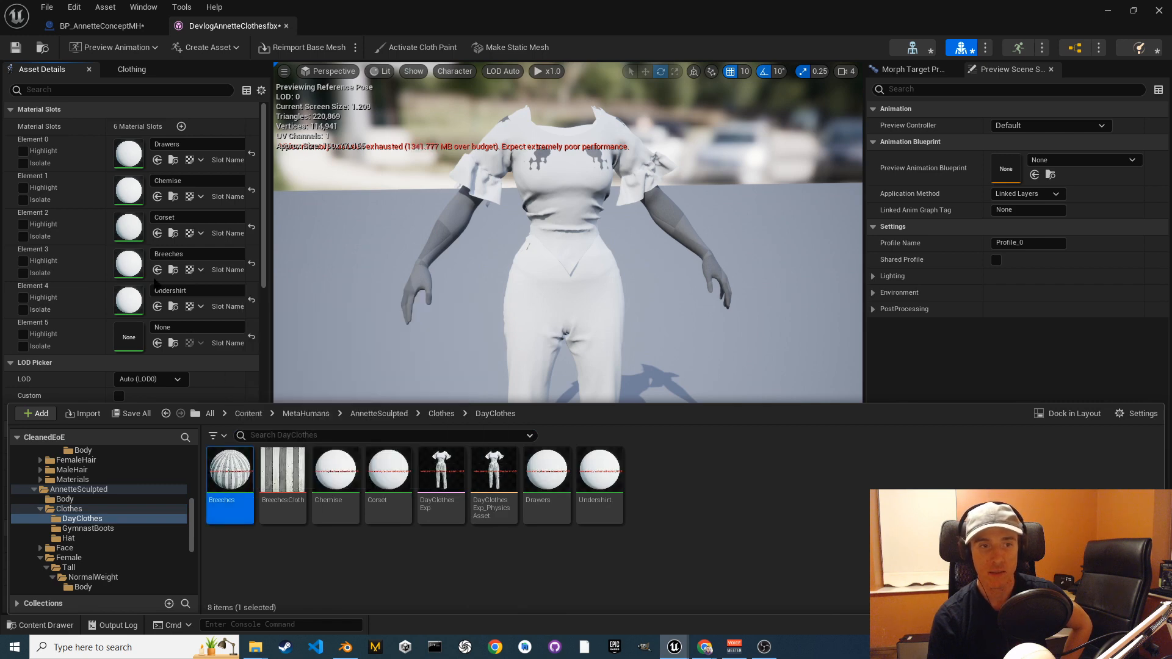
left_click(158, 269)
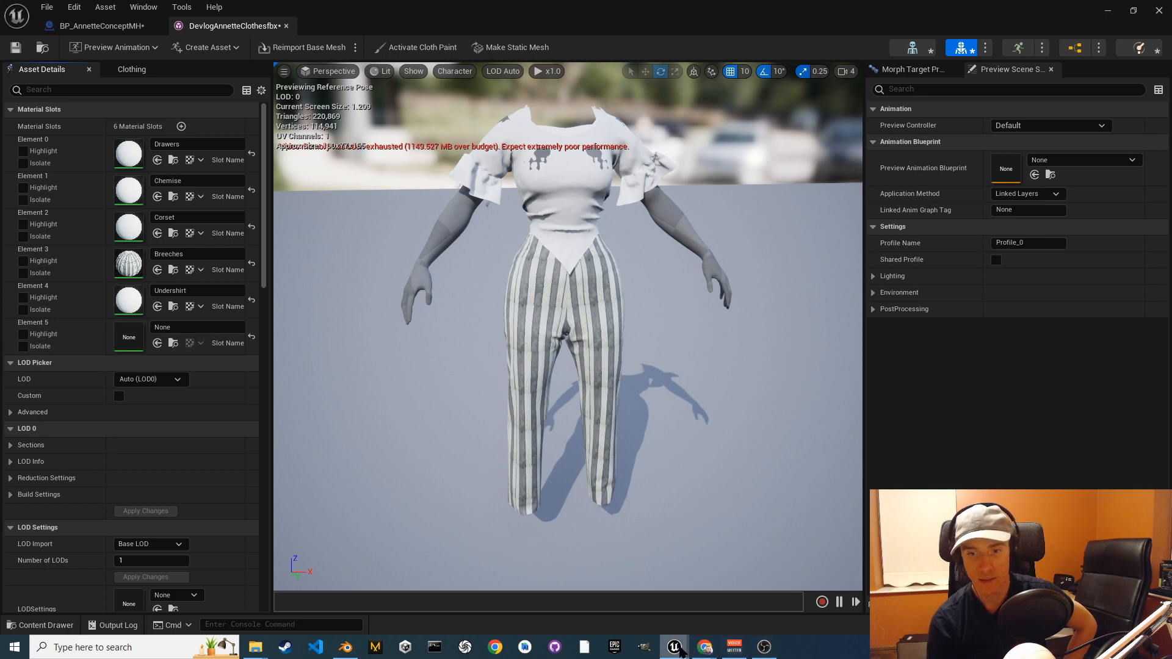
Locate the Body component's M_BodySynthesized material from the blueprint and assign it to Element 5 of the DevlogAnnetteClothesfbx mesh.
mouse_move(679, 650)
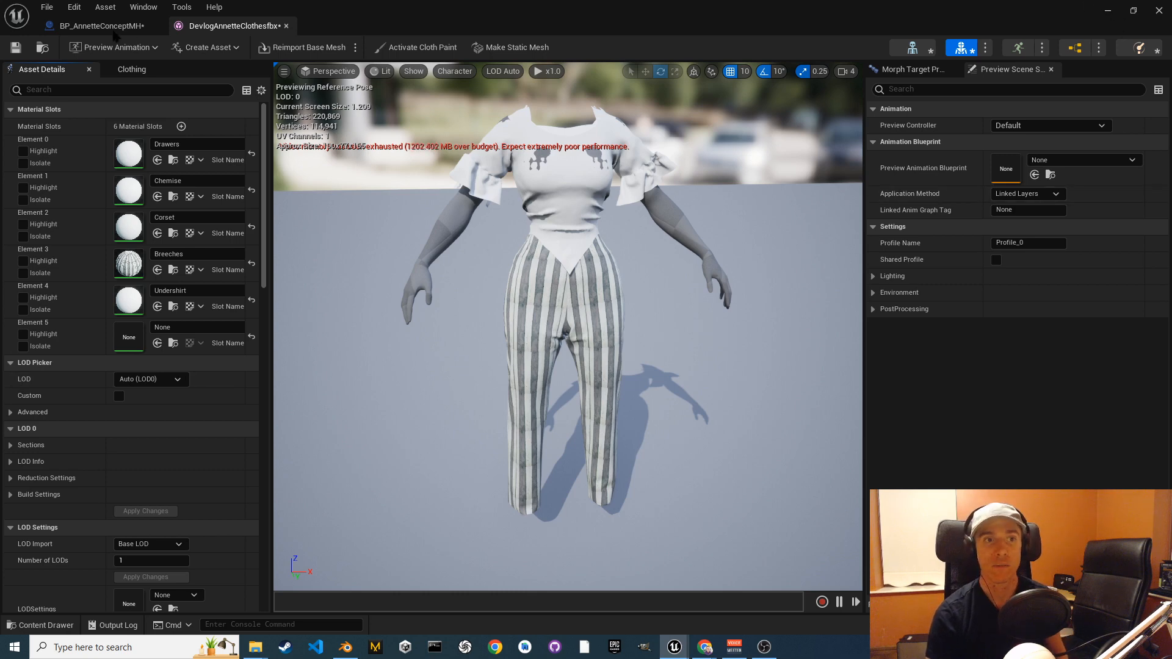
left_click(90, 26)
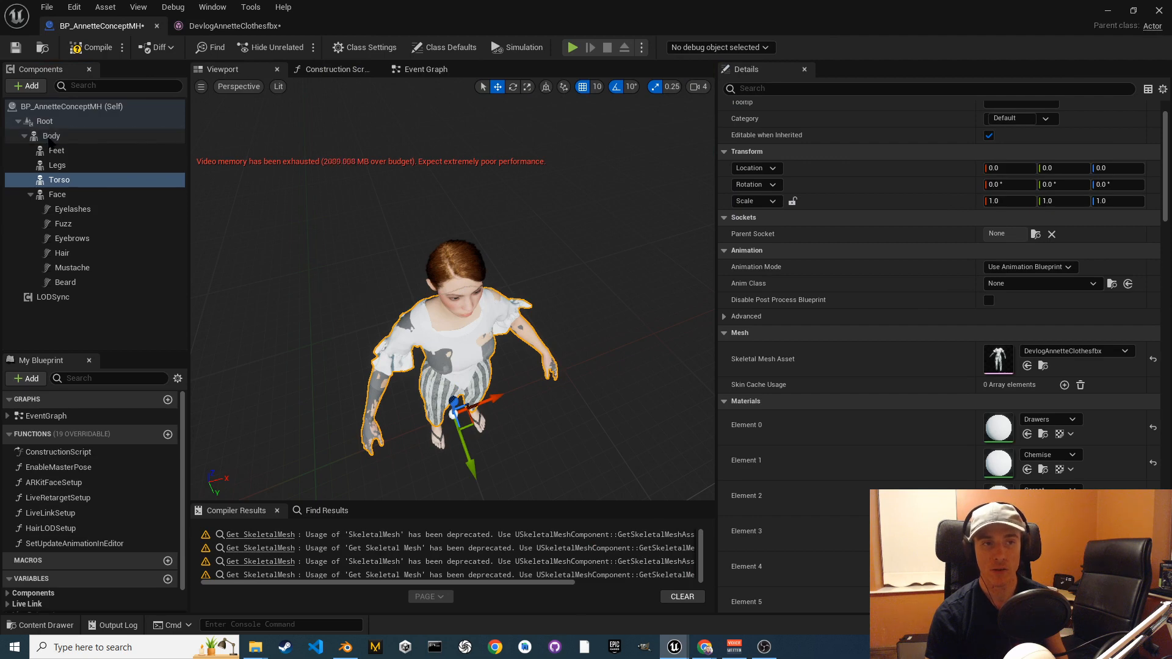
left_click(49, 138)
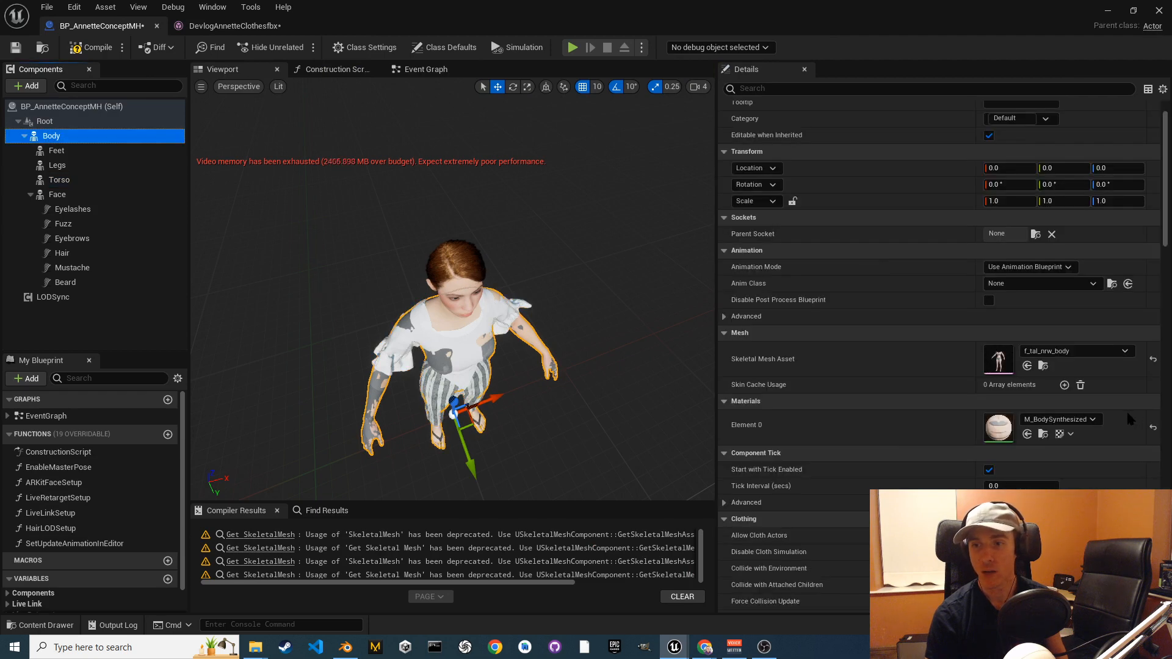
left_click(1043, 435)
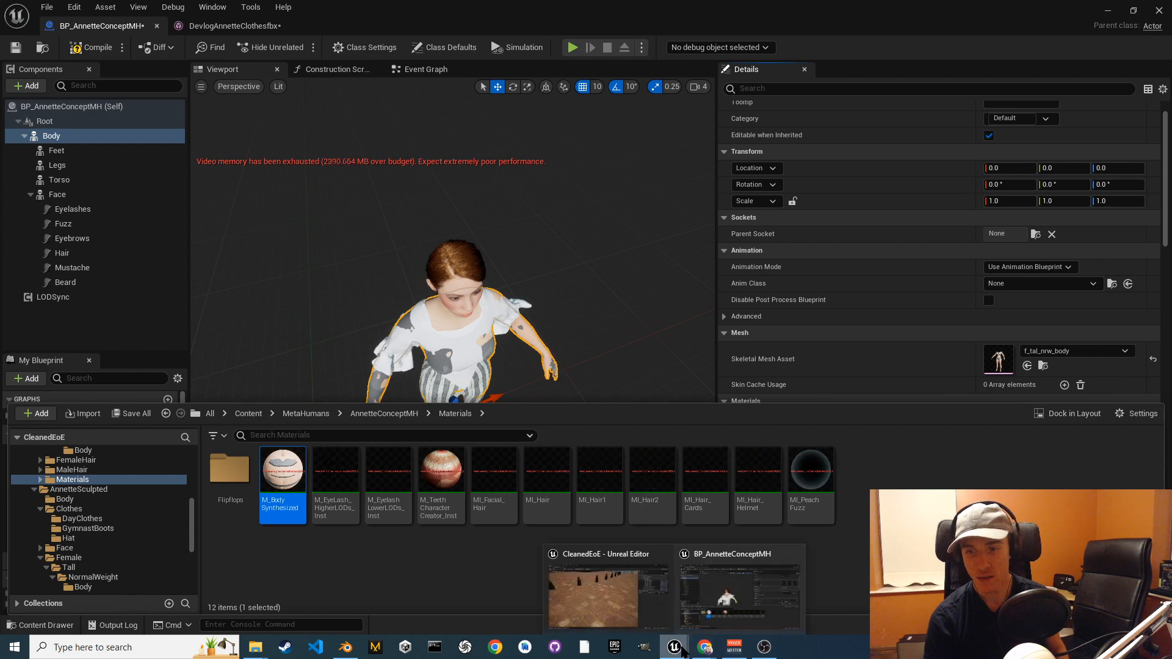
left_click(764, 612)
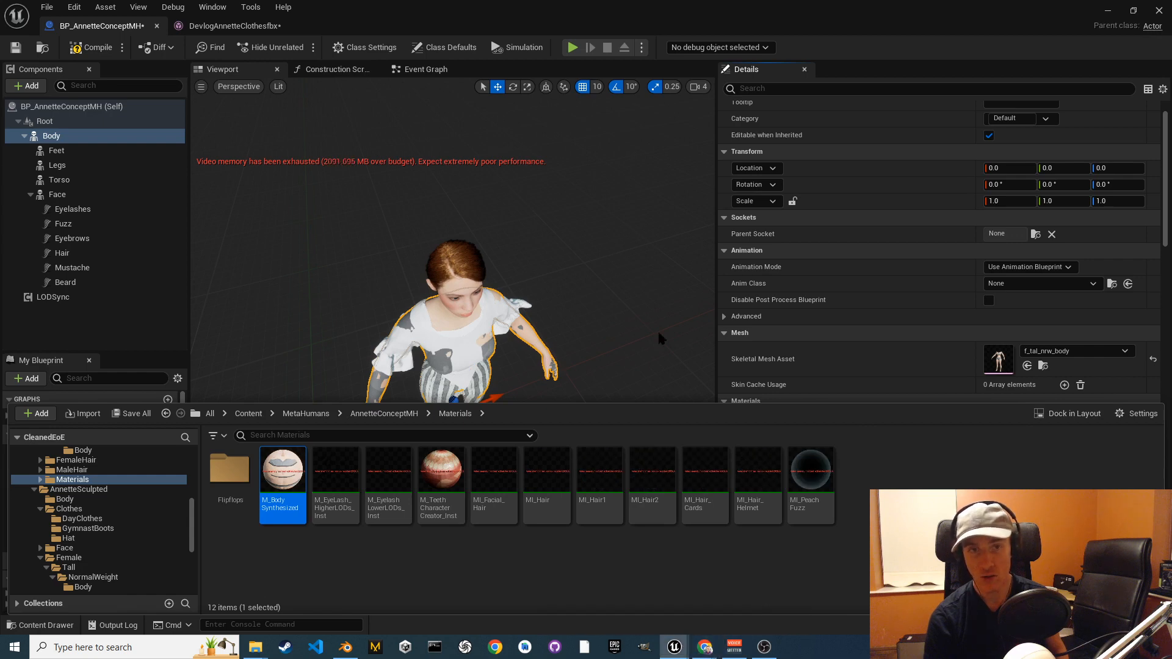
left_click(244, 27)
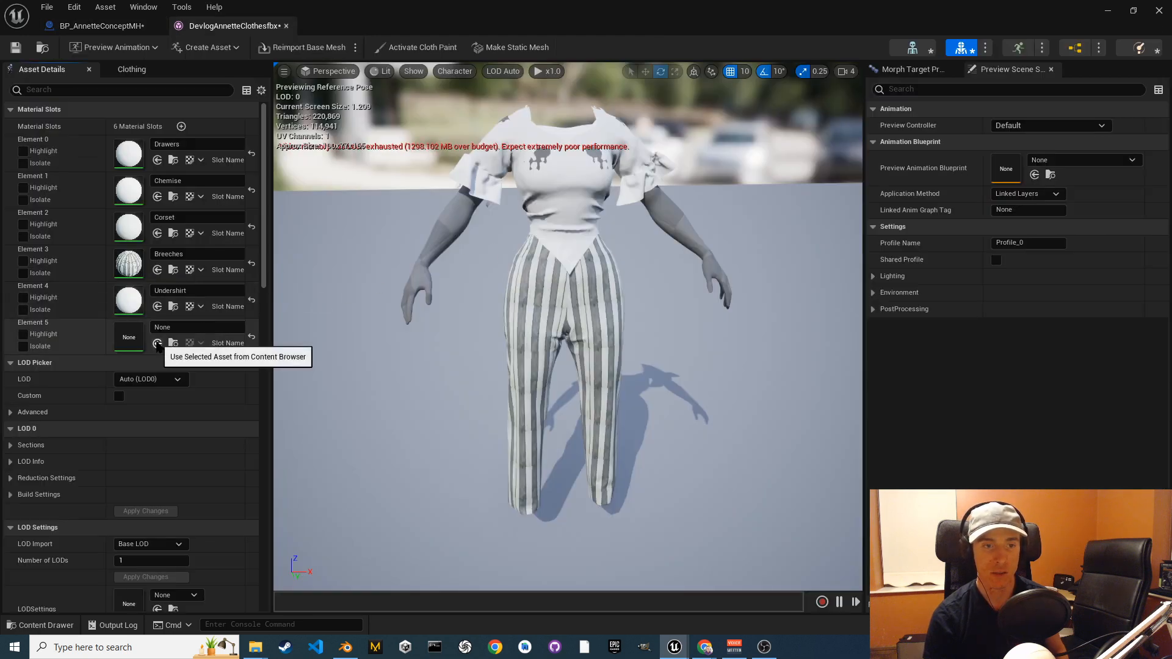
left_click(157, 343)
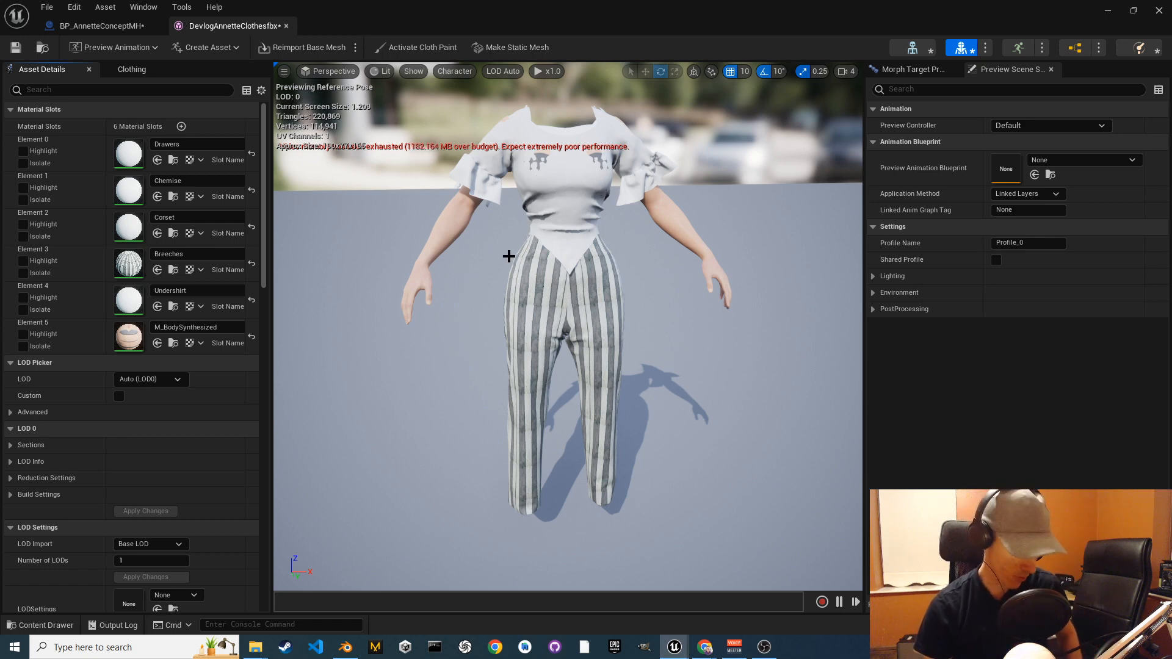
Check the clothes mesh from an angle, save it, and return to the BP_AnnetteConceptMH blueprint.
mouse_move(490, 266)
left_mouse_down("alt")
mouse_move(537, 296)
mouse_move(610, 305)
mouse_move(760, 297)
mouse_move(446, 241)
mouse_move(338, 283)
mouse_move(495, 264)
left_mouse_up("alt")
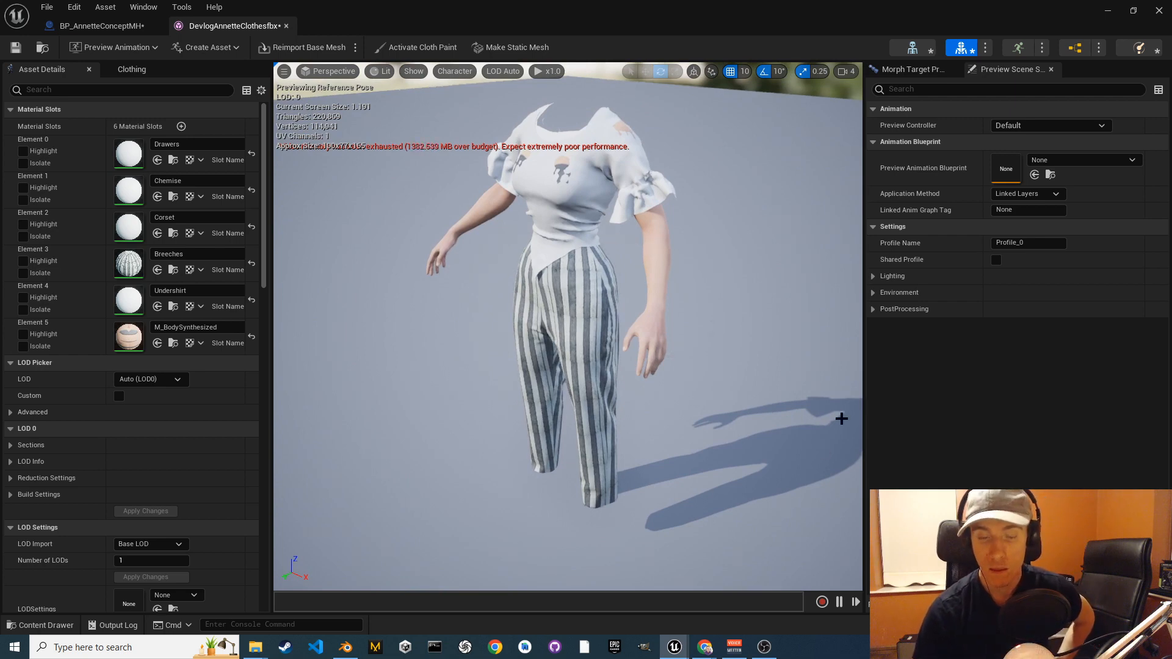
left_click(16, 48)
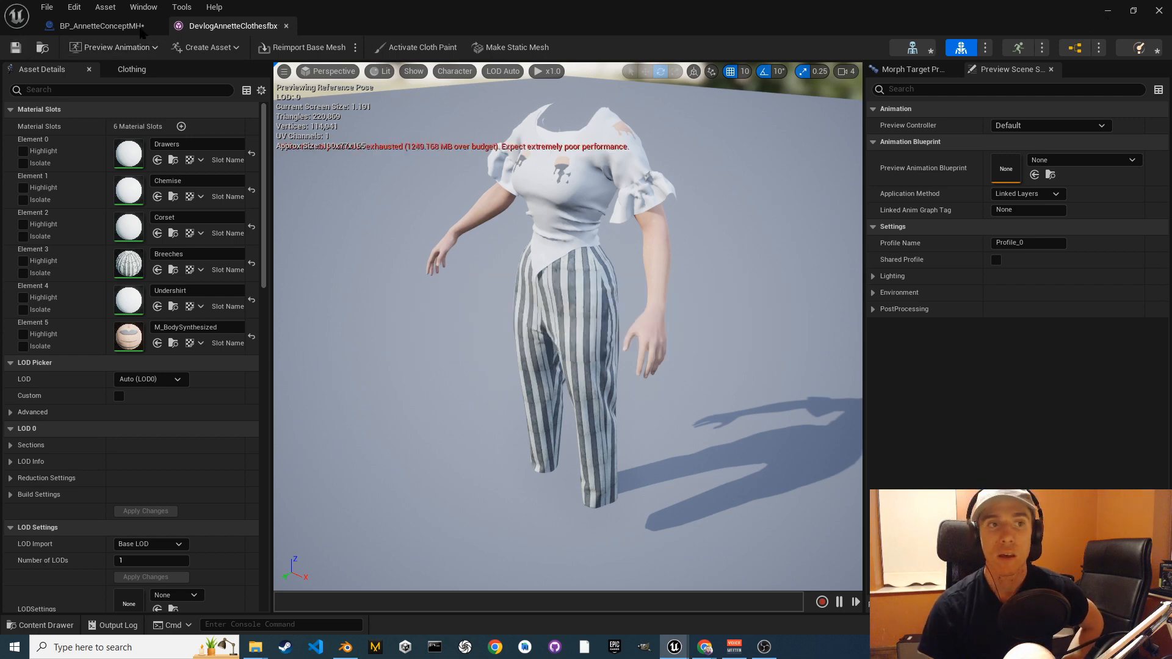
left_click(120, 26)
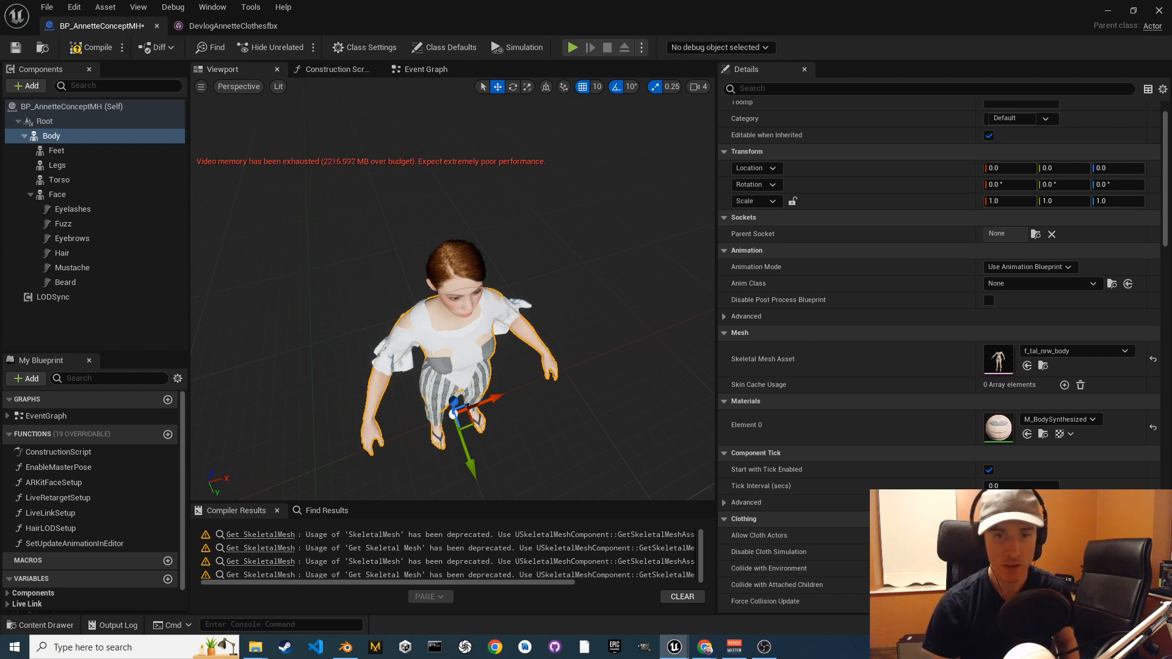
Try clearing the Body component's skeletal mesh asset to compare it with the Torso's built-in body, and undo the clearing.
mouse_move(455, 355)
left_mouse_down("alt")
mouse_move(459, 279)
mouse_move(454, 346)
left_mouse_up("alt")
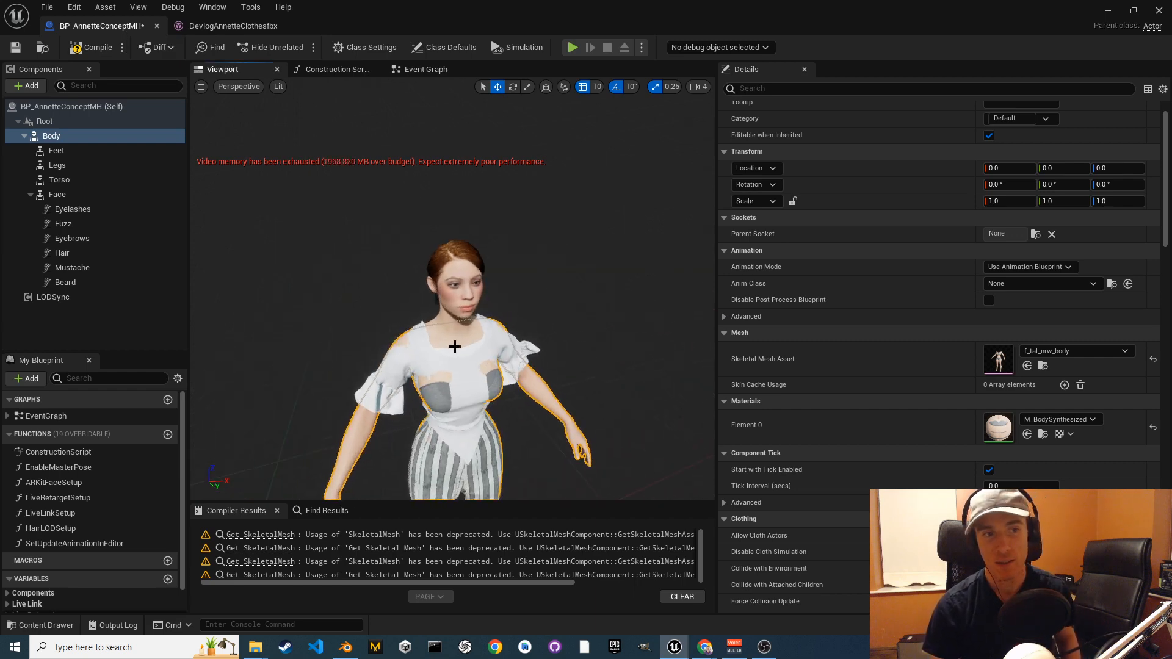
left_click(70, 179)
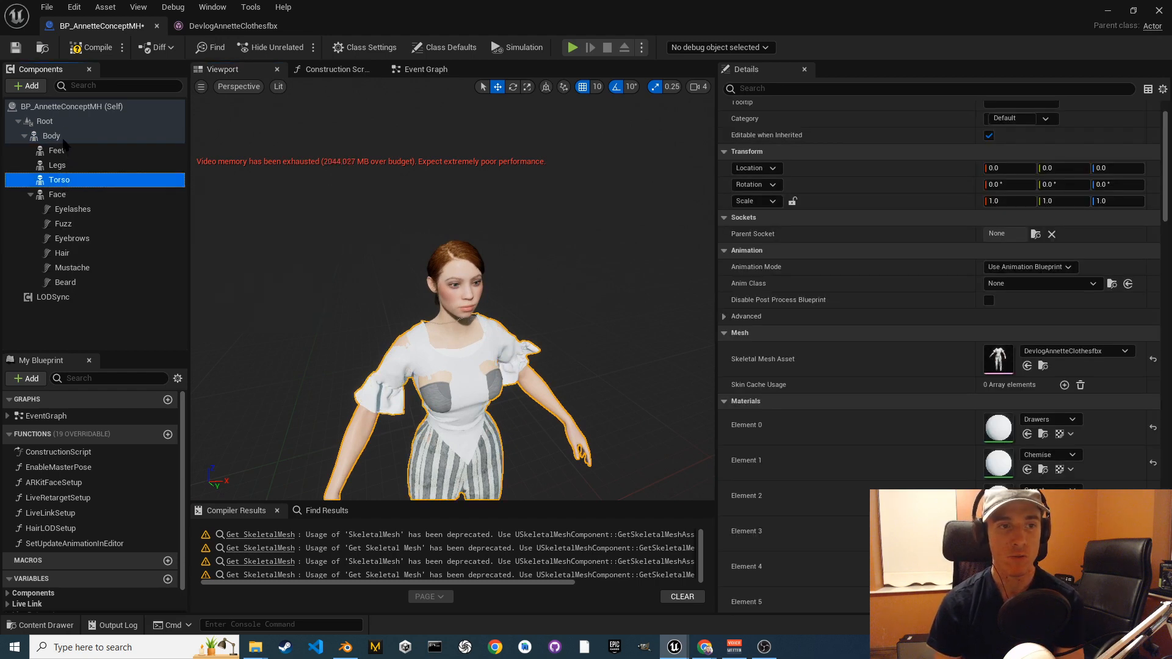
left_click(100, 136)
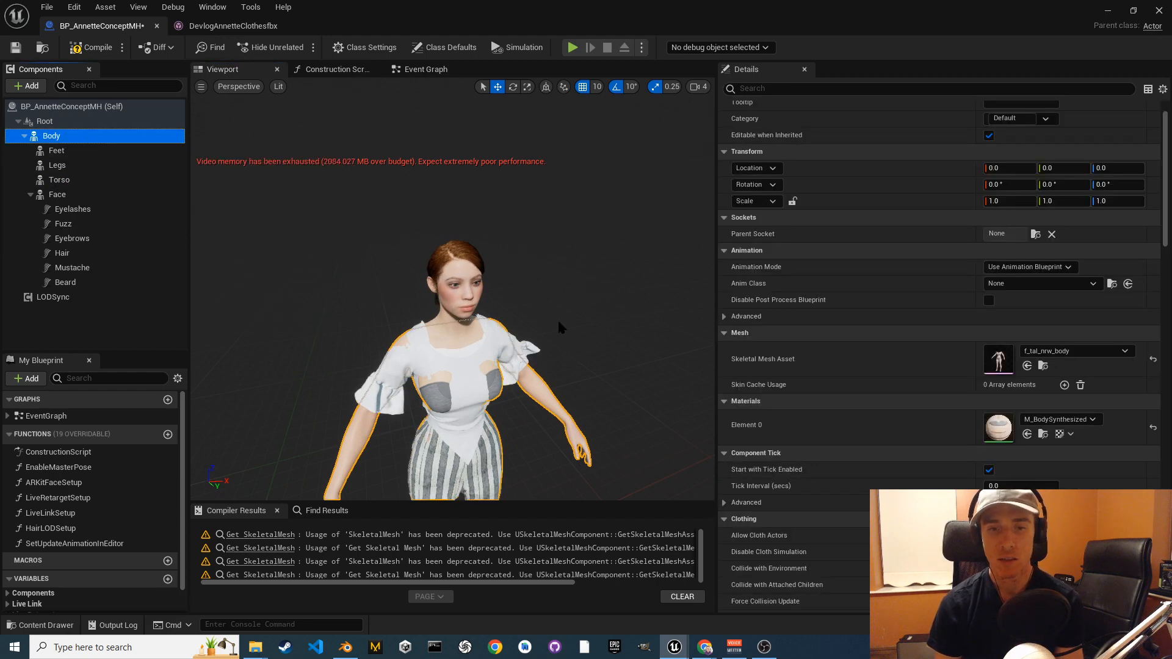
scroll(572, 307, "down", 3)
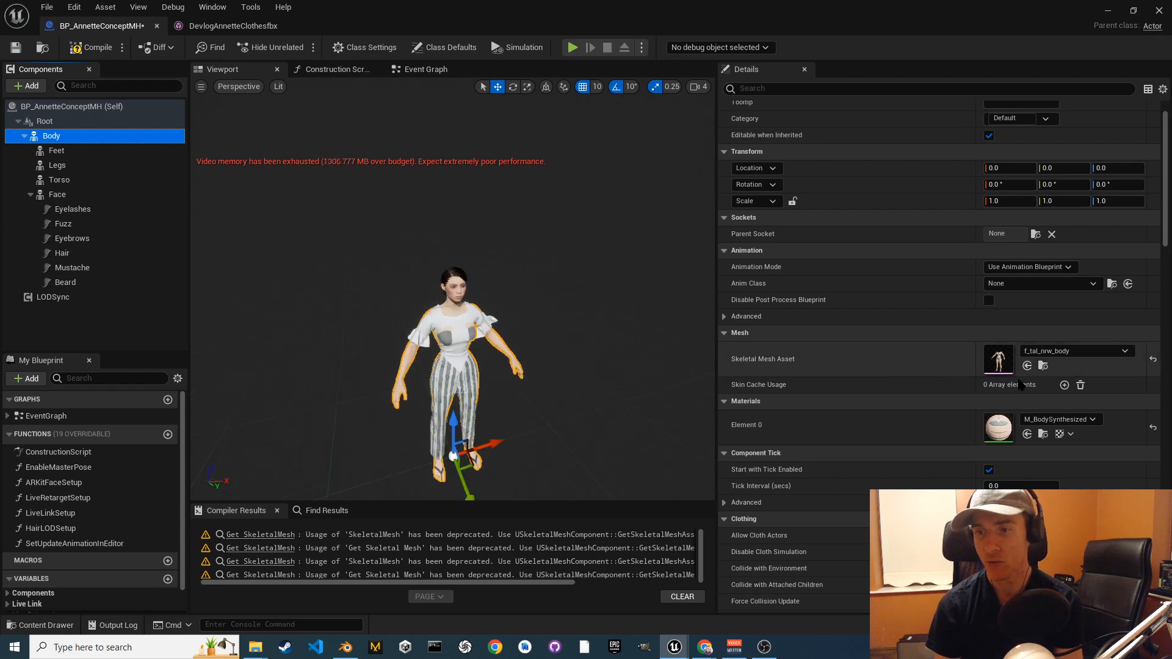
left_click(1114, 361)
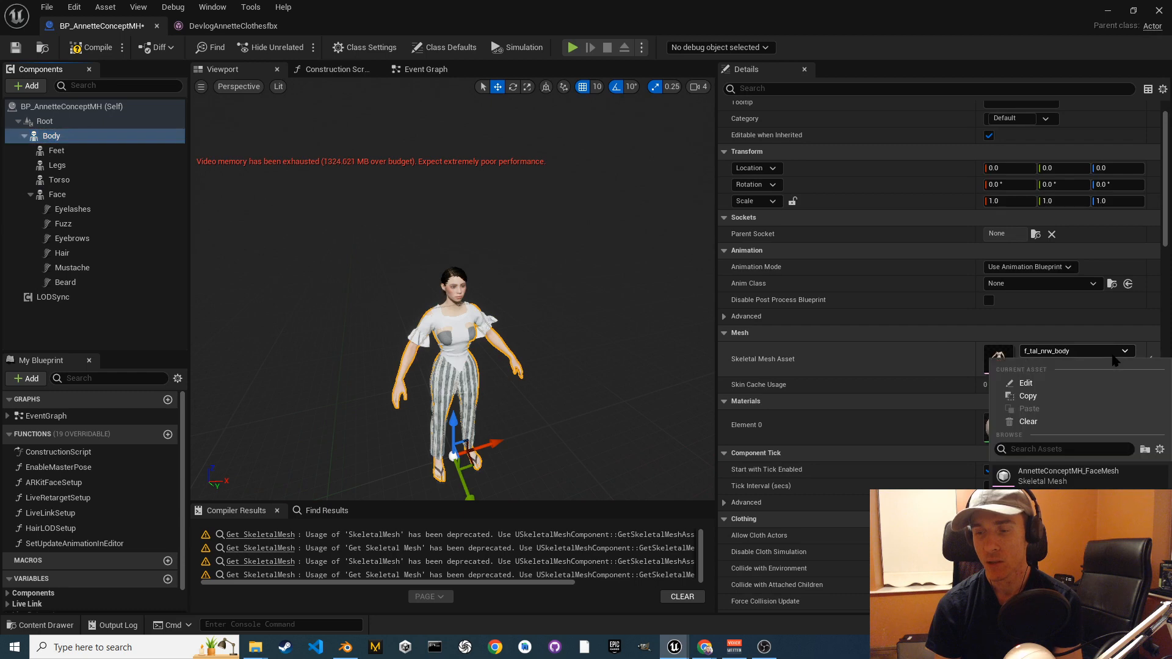
left_click(1036, 422)
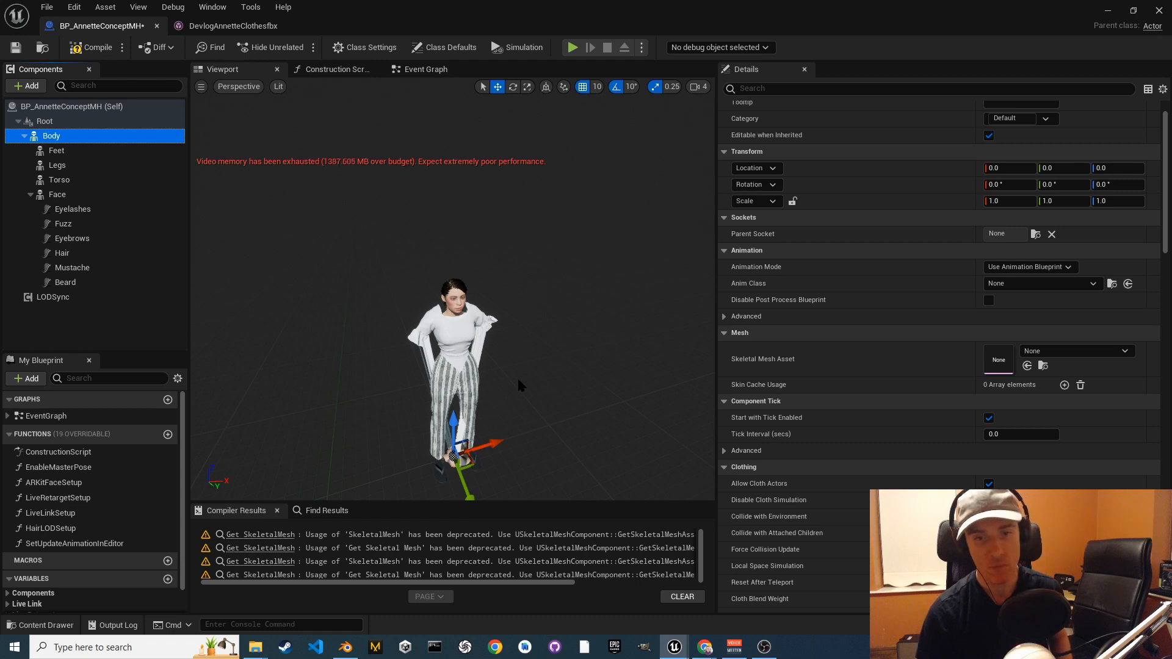
key("ctrl+z")
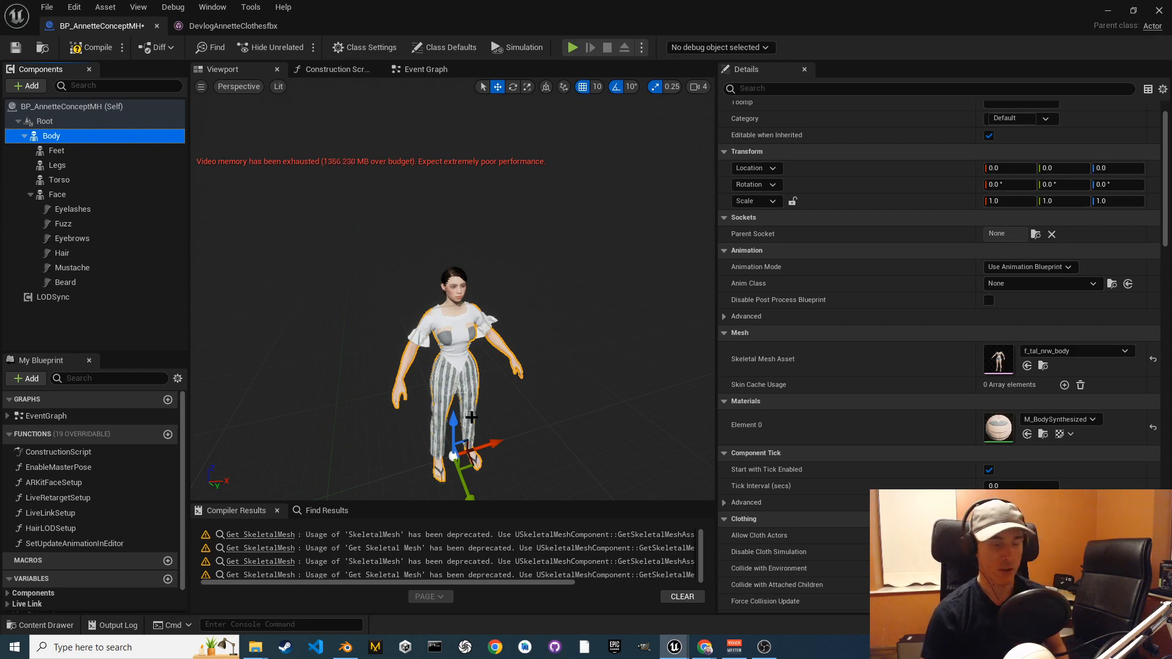
Check the dressed character from another angle, save the BP_AnnetteConceptMH blueprint and close its editor.
left_click_drag(453, 354, 340, 329, "alt")
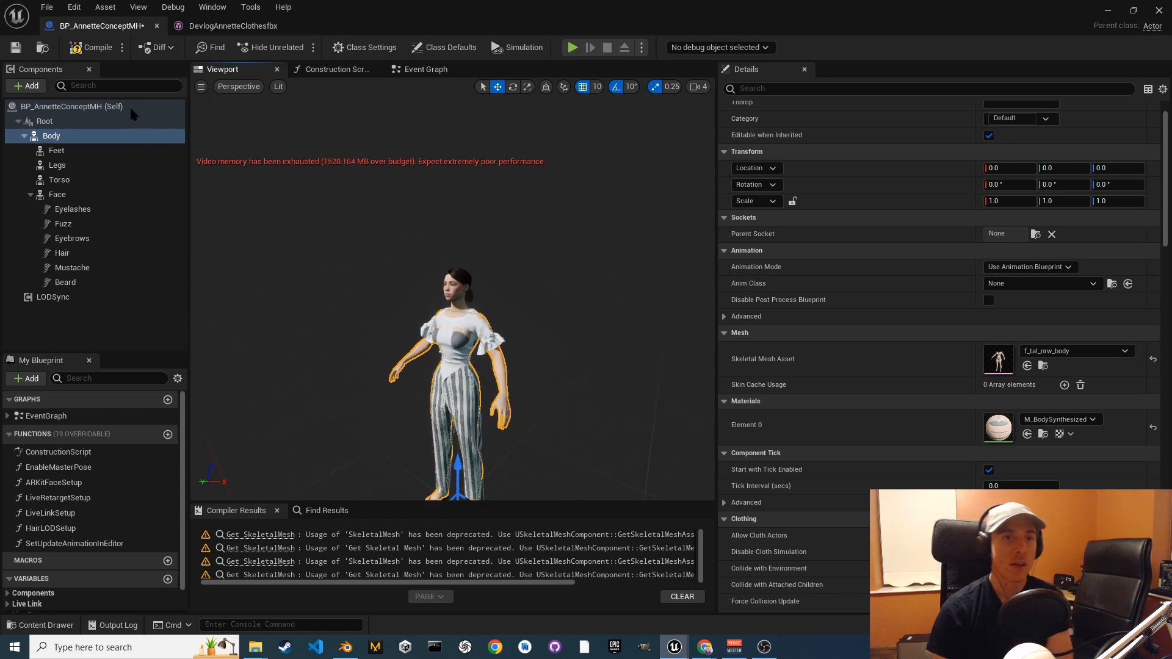
left_click(18, 49)
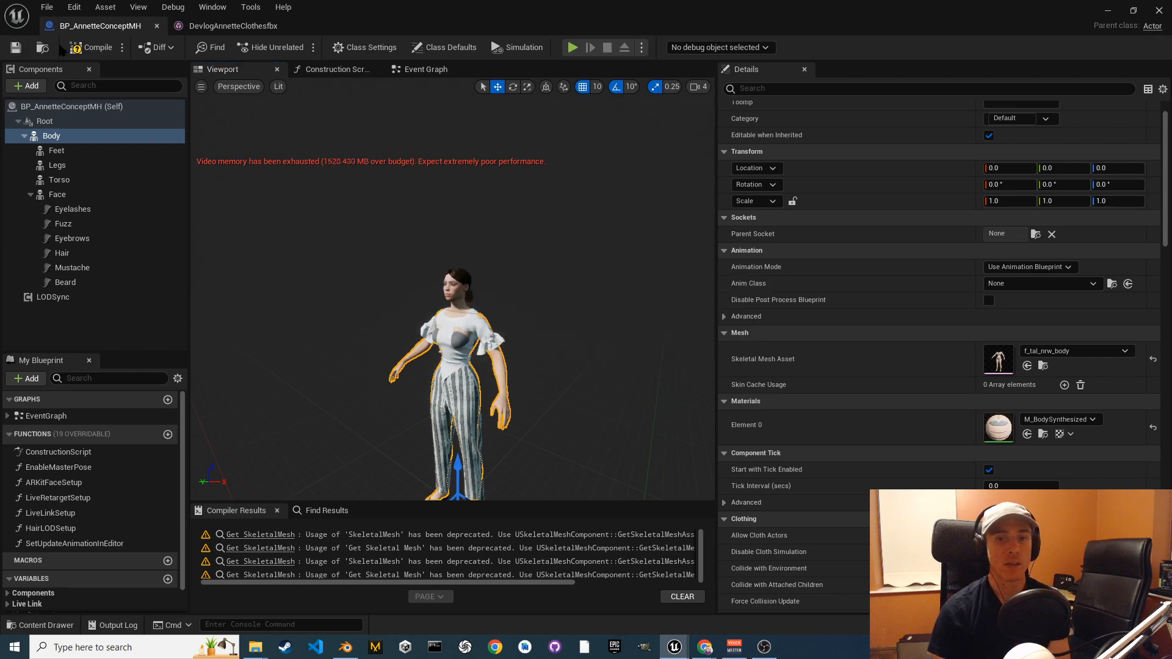
left_click(1158, 11)
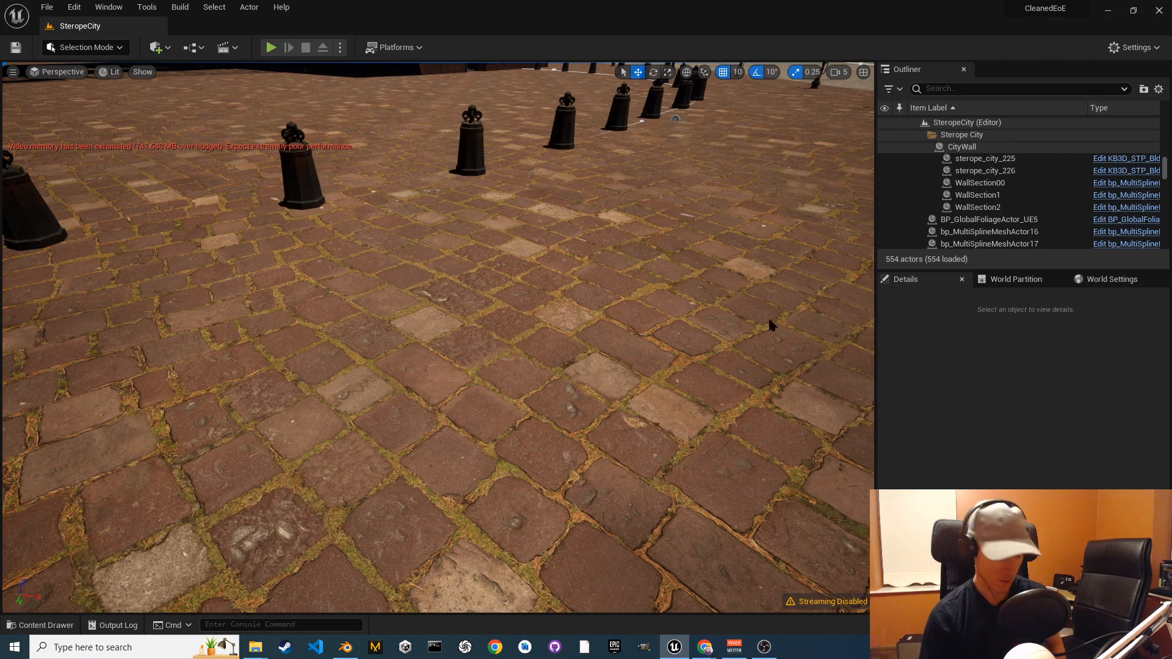
Open the BP_AnnetteSculpted blueprint from the MetaHumans/AnnetteSculpted folder and view the character from the front in its viewport.
key("ctrl+space")
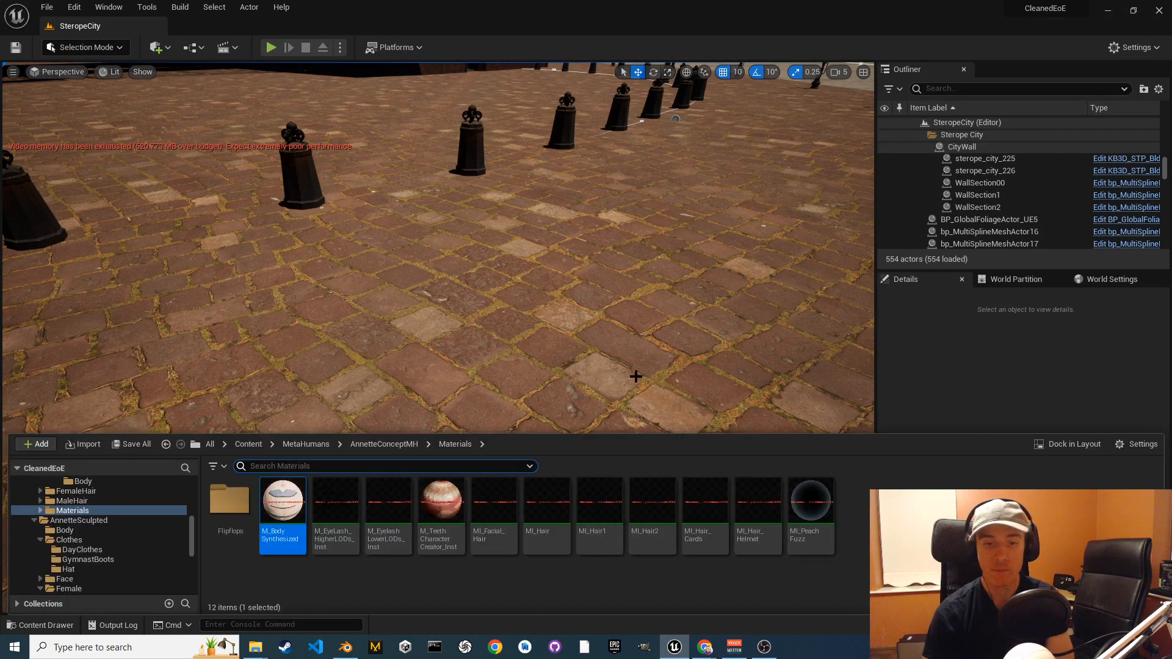
left_click(86, 521)
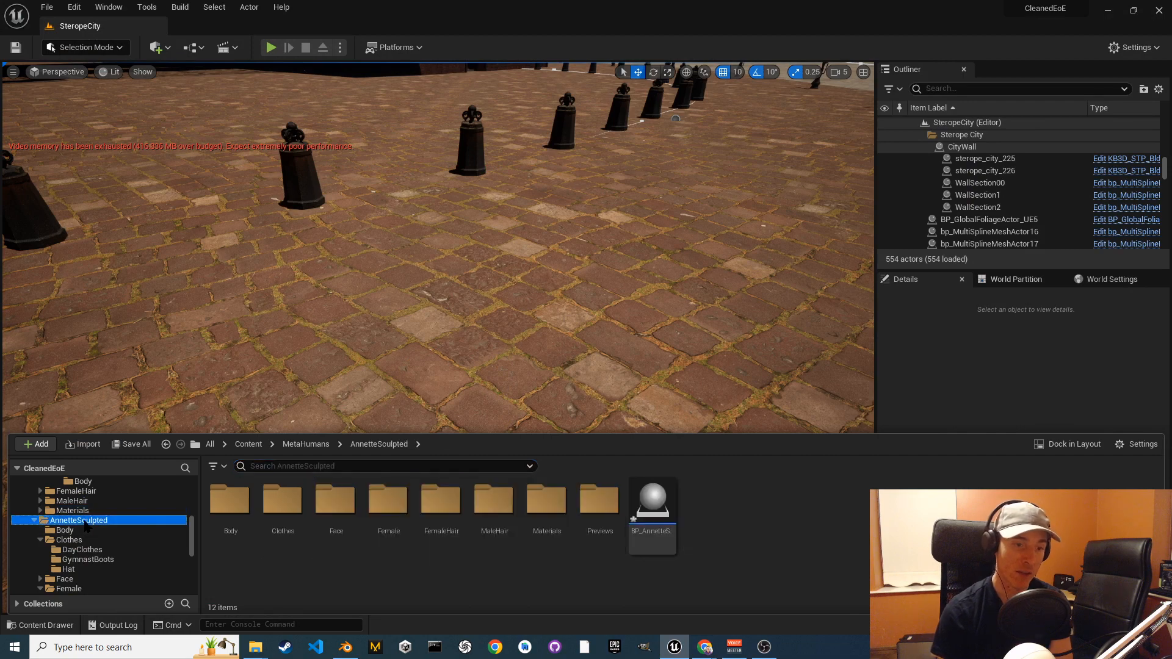
double_click(651, 524)
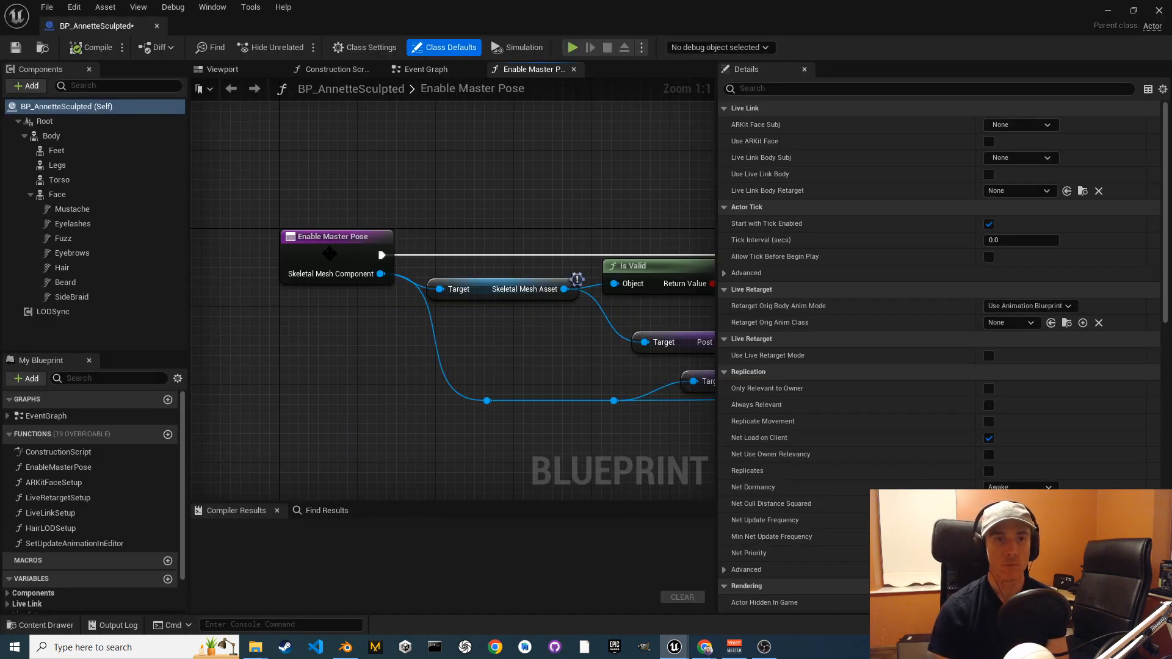
left_click(72, 181)
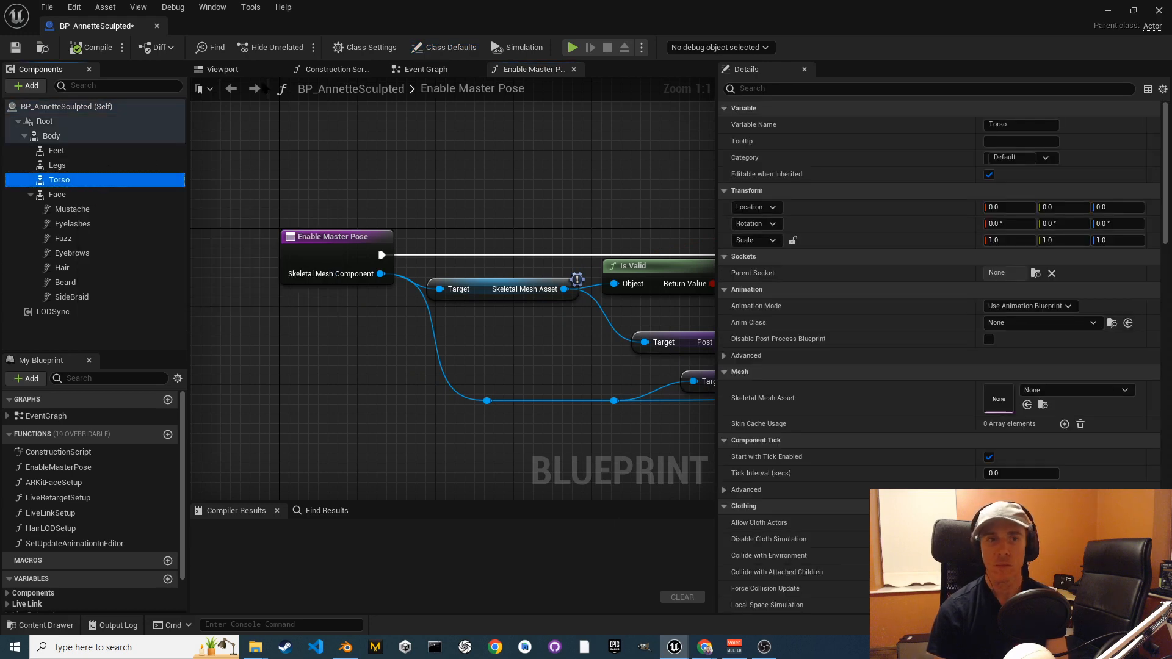
left_click(223, 69)
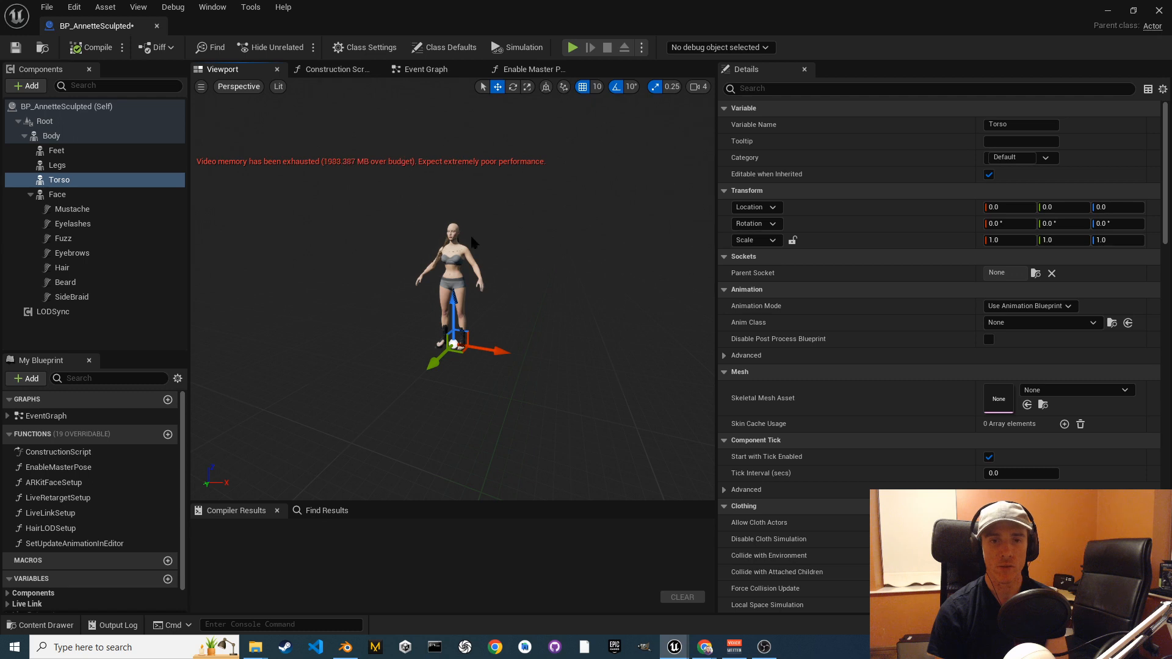
scroll(458, 299, "up", 3)
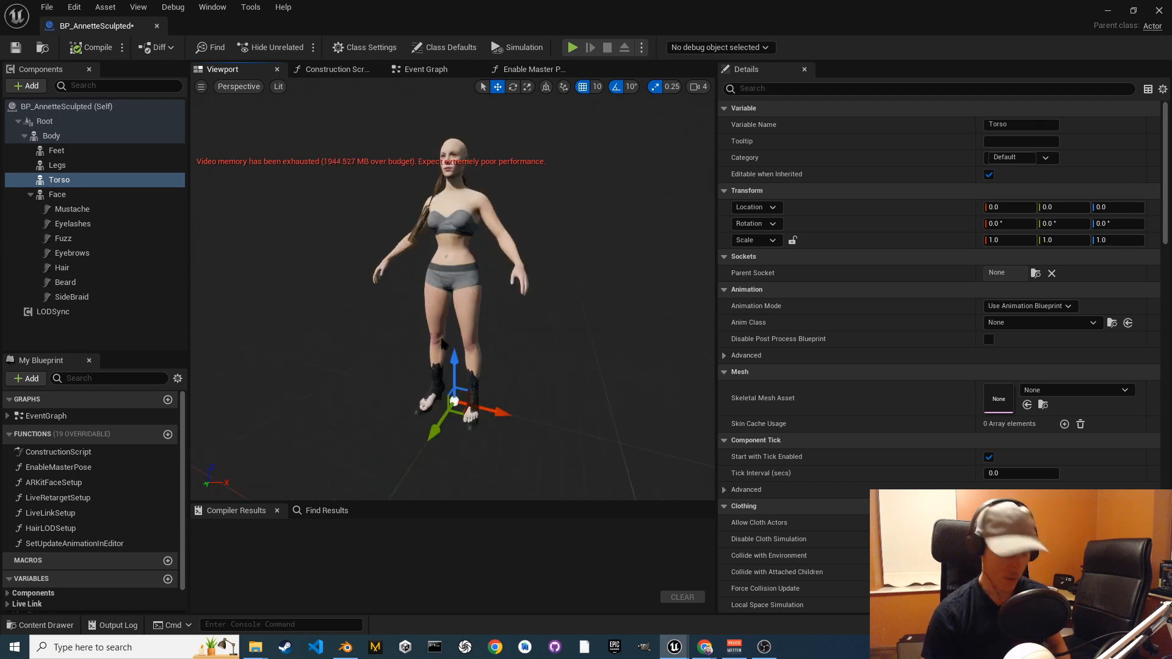
left_click_drag(436, 348, 482, 347, "alt")
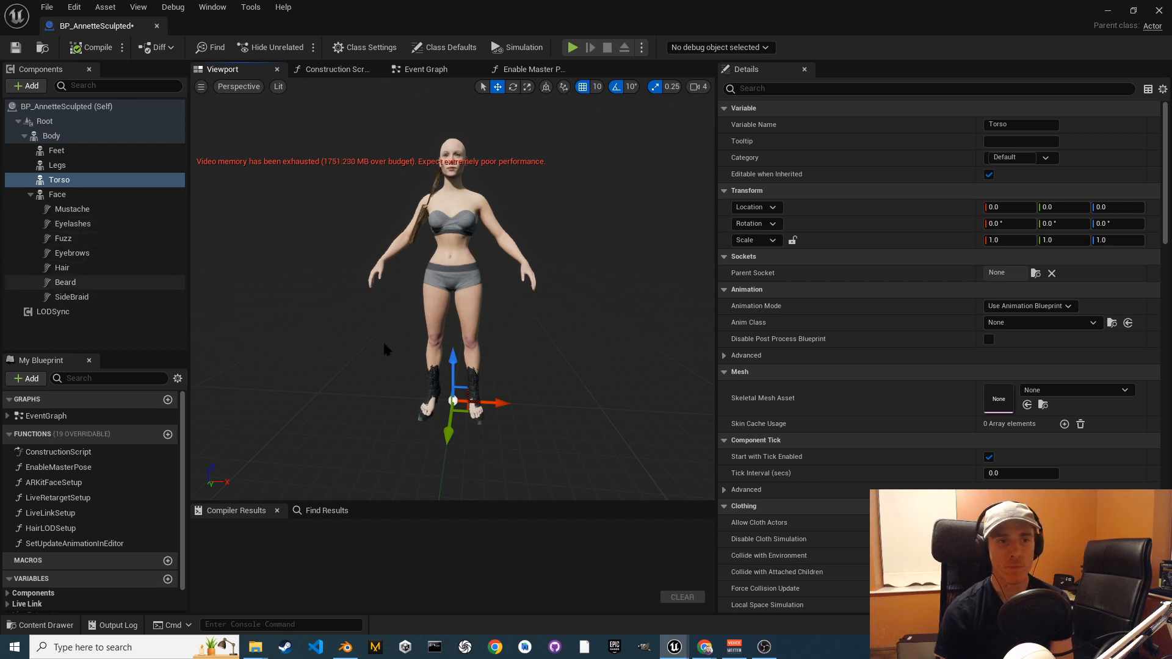
Clear the GymnastBoots skeletal mesh from the Feet component.
left_click(57, 152)
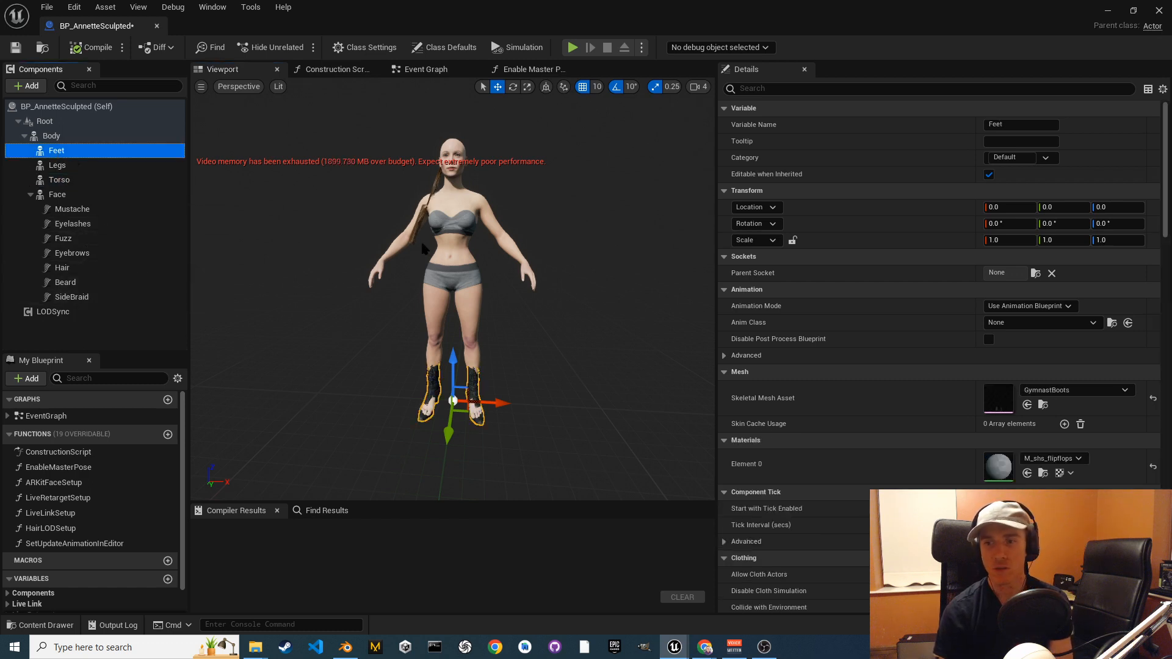
left_click(1093, 391)
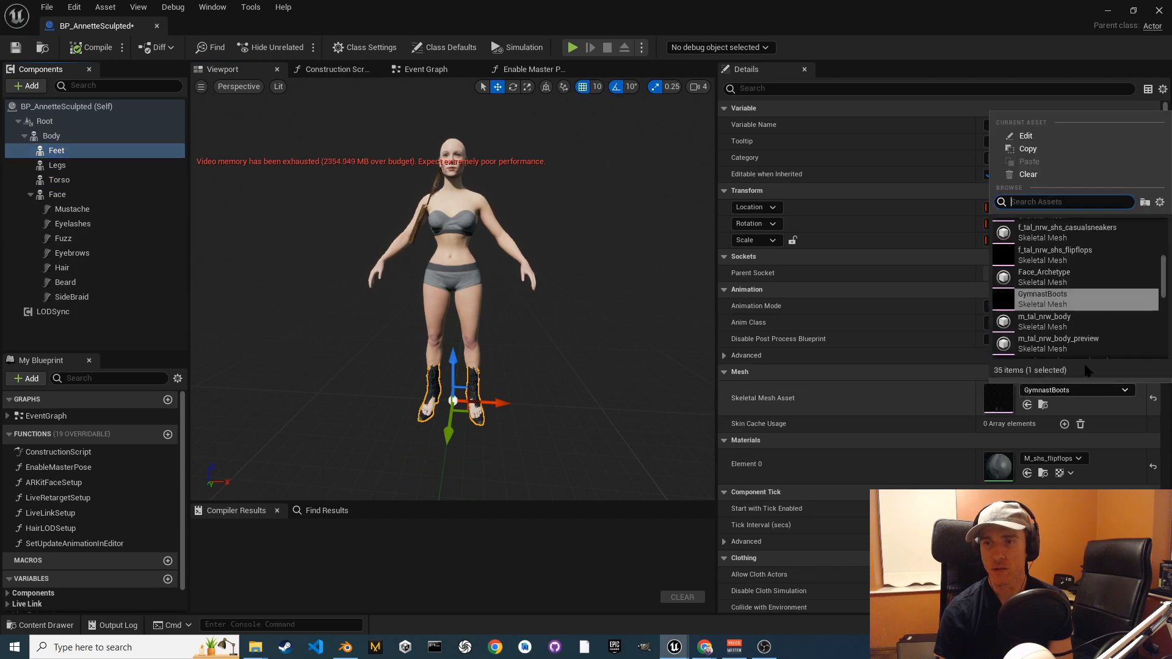
left_click(1027, 175)
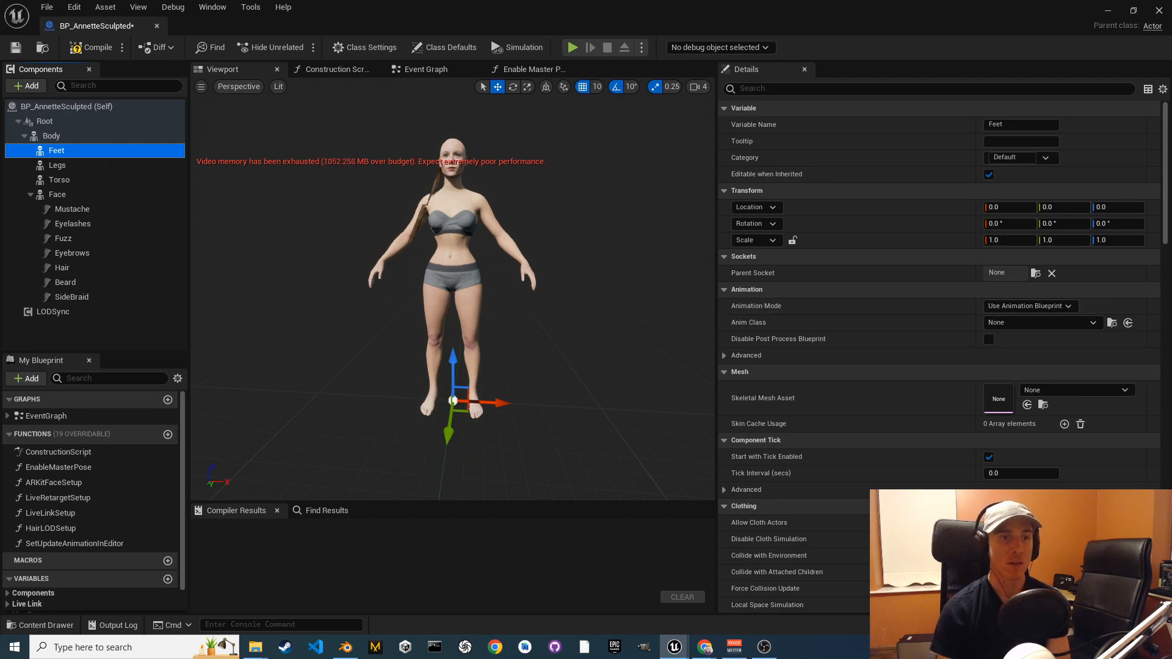
Assign the DevlogAnnetteClothesfbx mesh from the AnnetteSculpted/Clothes folder as the Torso component's skeletal mesh.
left_click(86, 182)
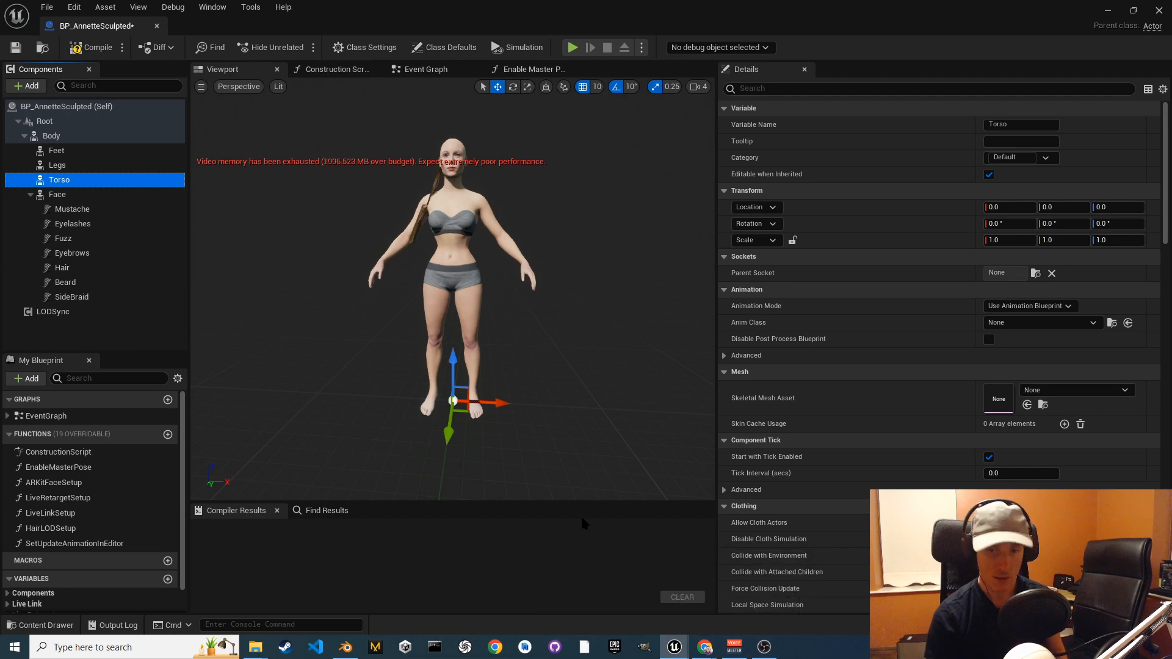
key("ctrl+space")
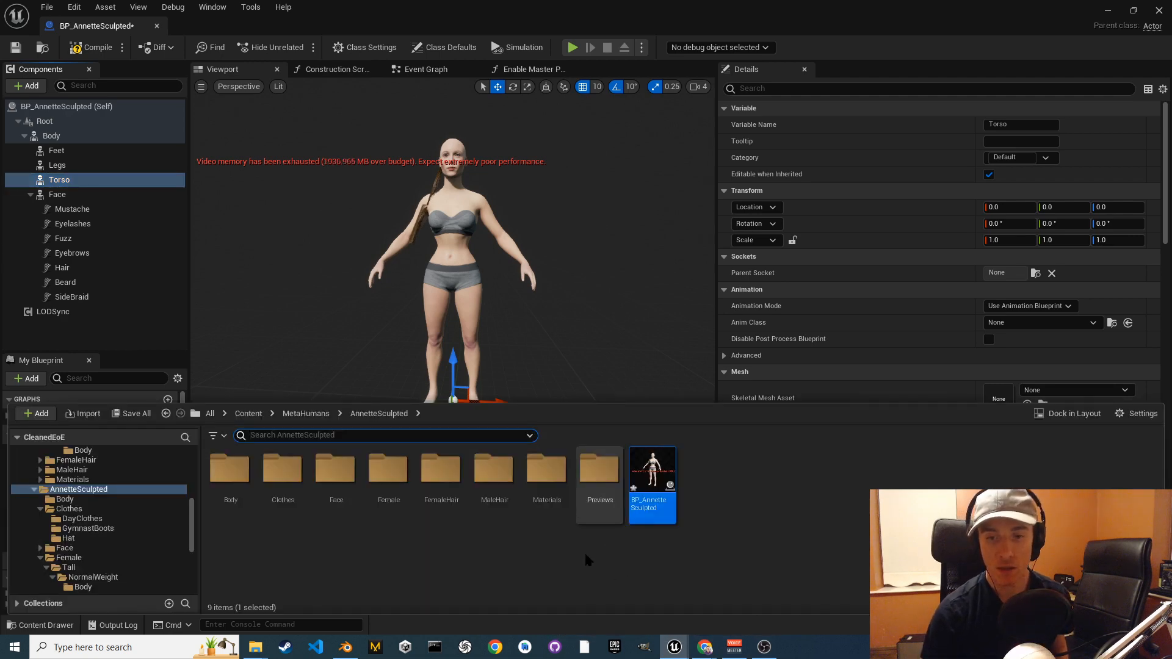
double_click(295, 492)
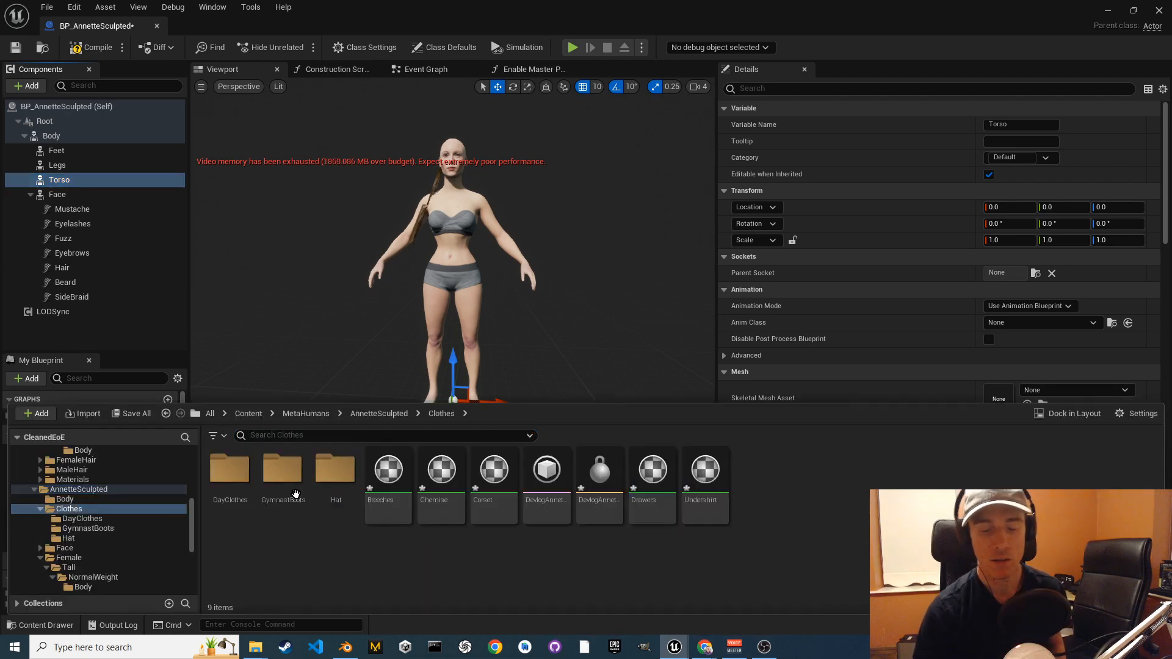
left_click(552, 510)
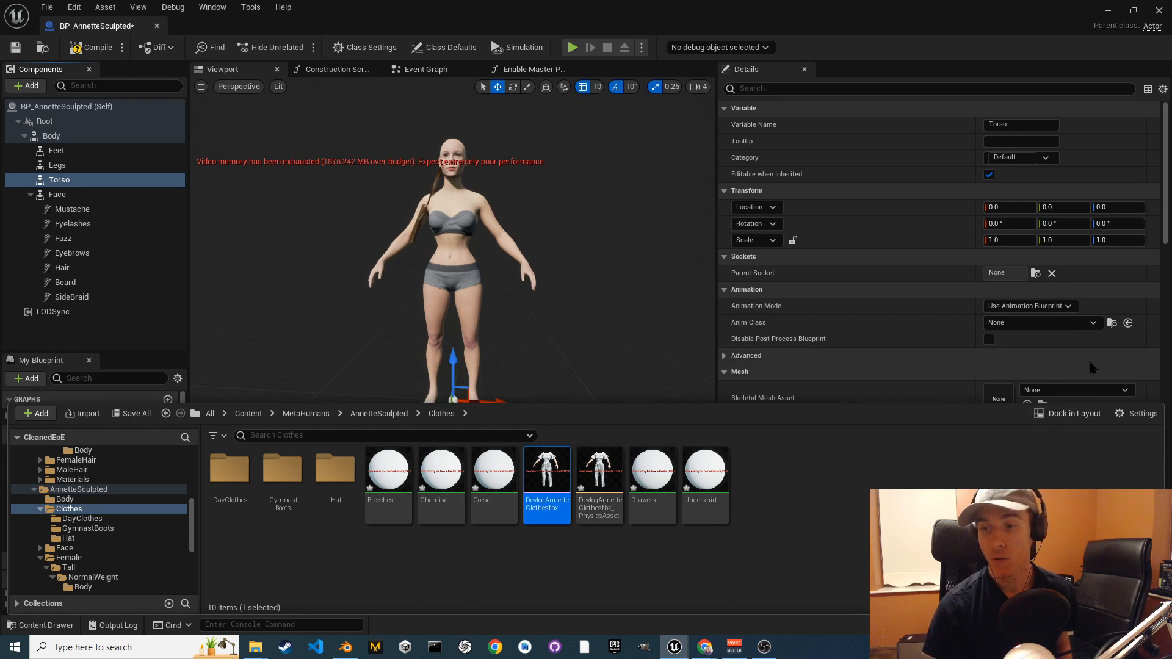
scroll(1089, 363, "down", 2)
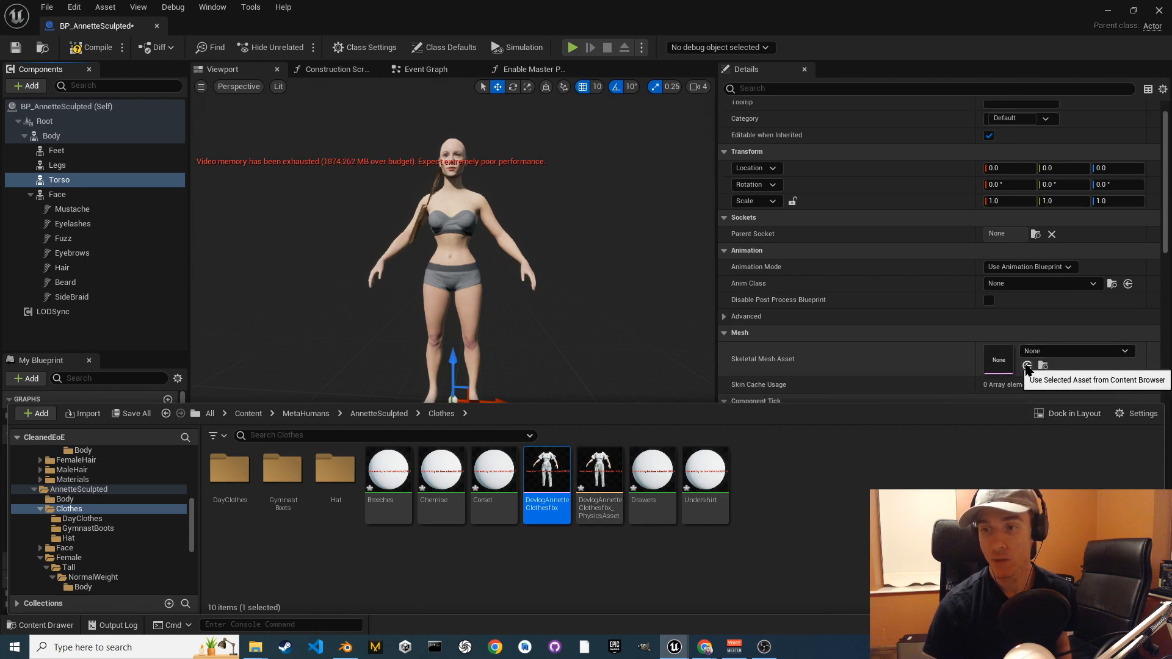
left_click(1027, 366)
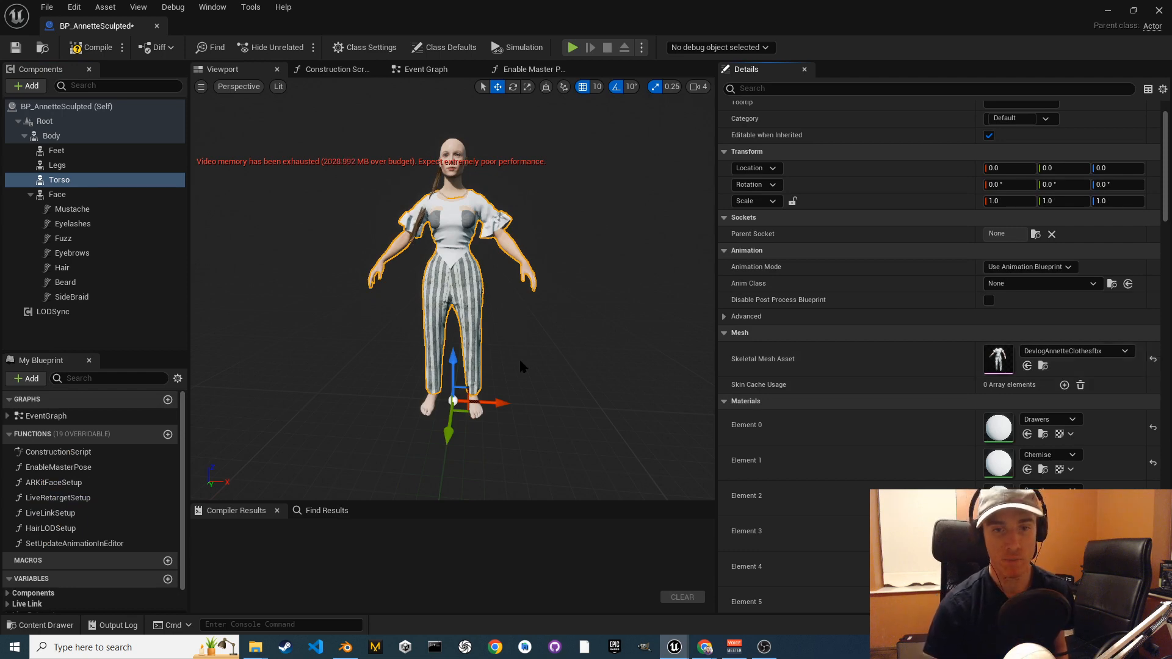
Set the Torso's skeletal mesh to DayClothesExp from the Clothes/DayClothes folder.
key("ctrl+space")
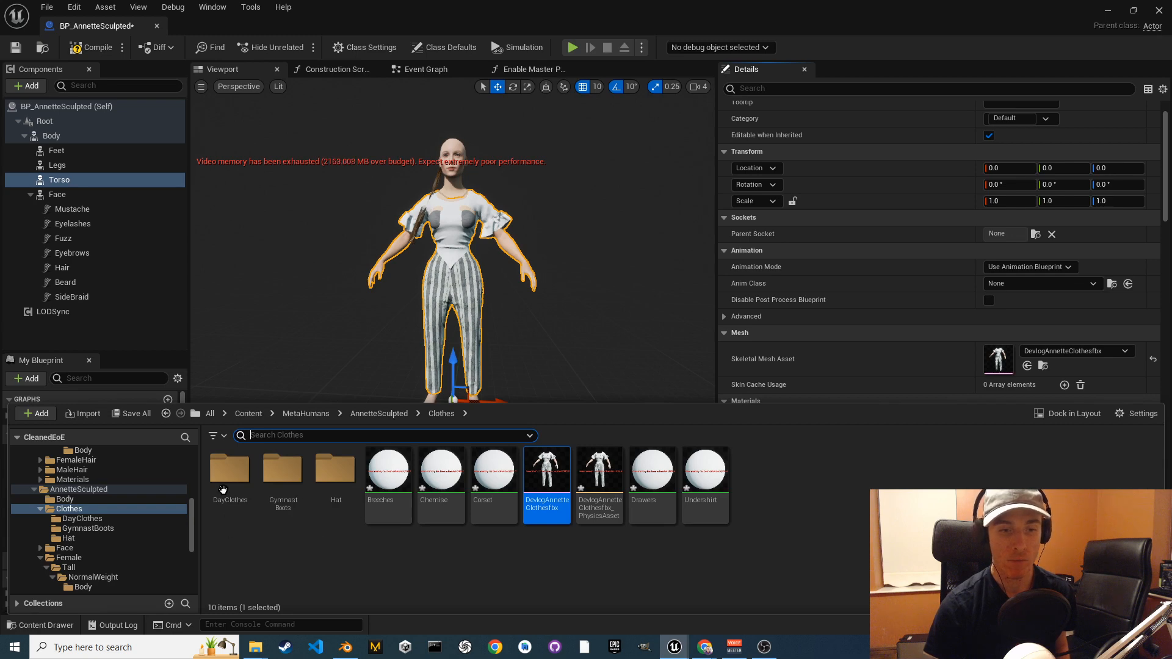
double_click(229, 485)
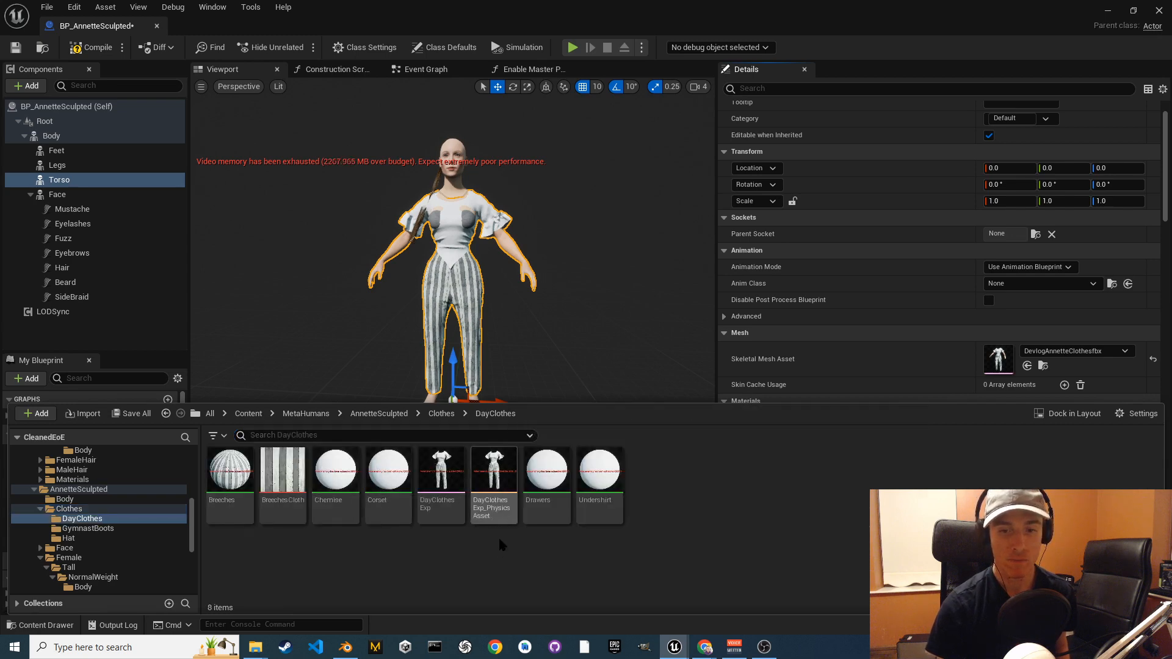
left_click(442, 484)
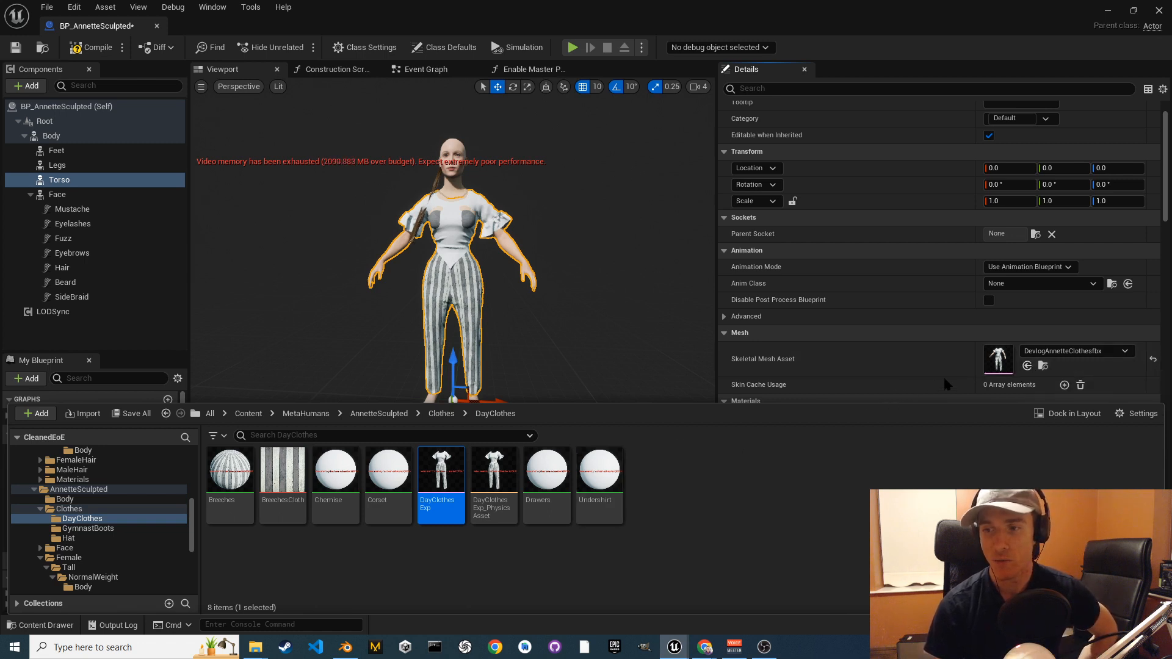
left_click(1027, 366)
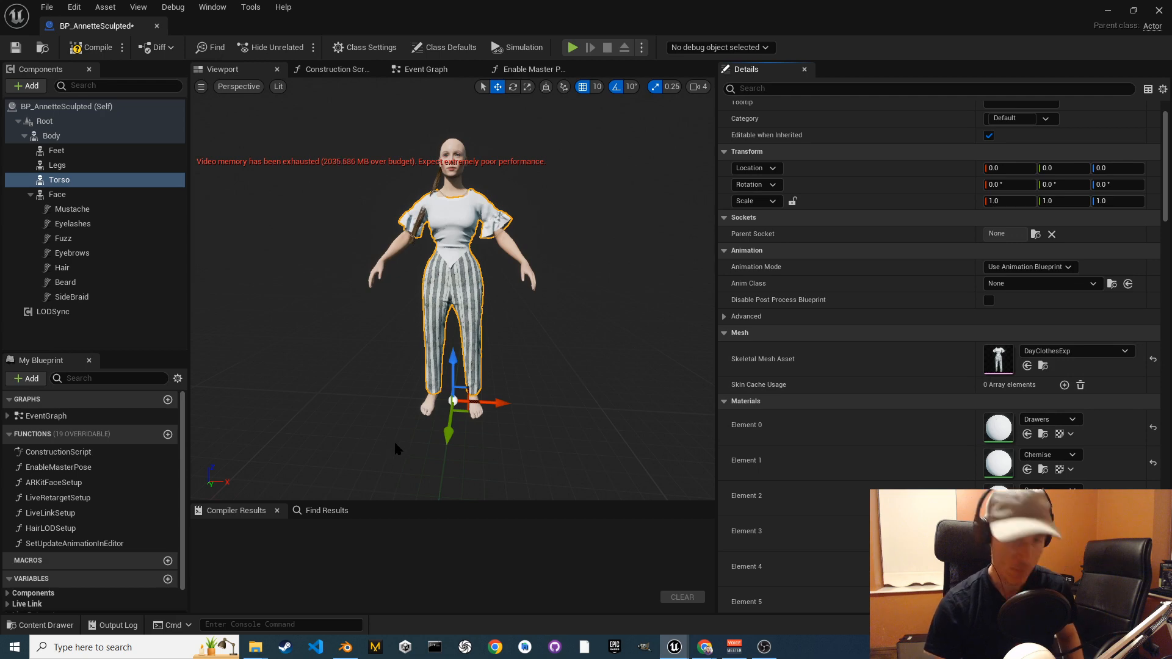
Inspect the fit of the day clothes up close and from several angles, and save the BP_AnnetteSculpted blueprint.
key("f")
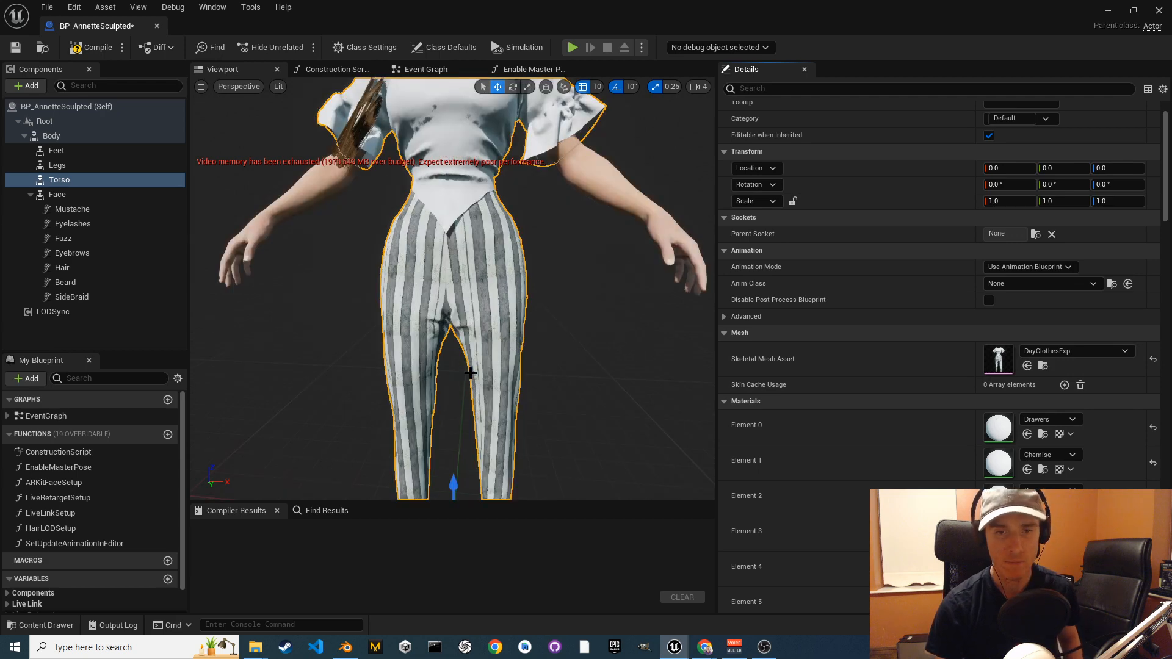
middle_click_drag(453, 288, 336, 381)
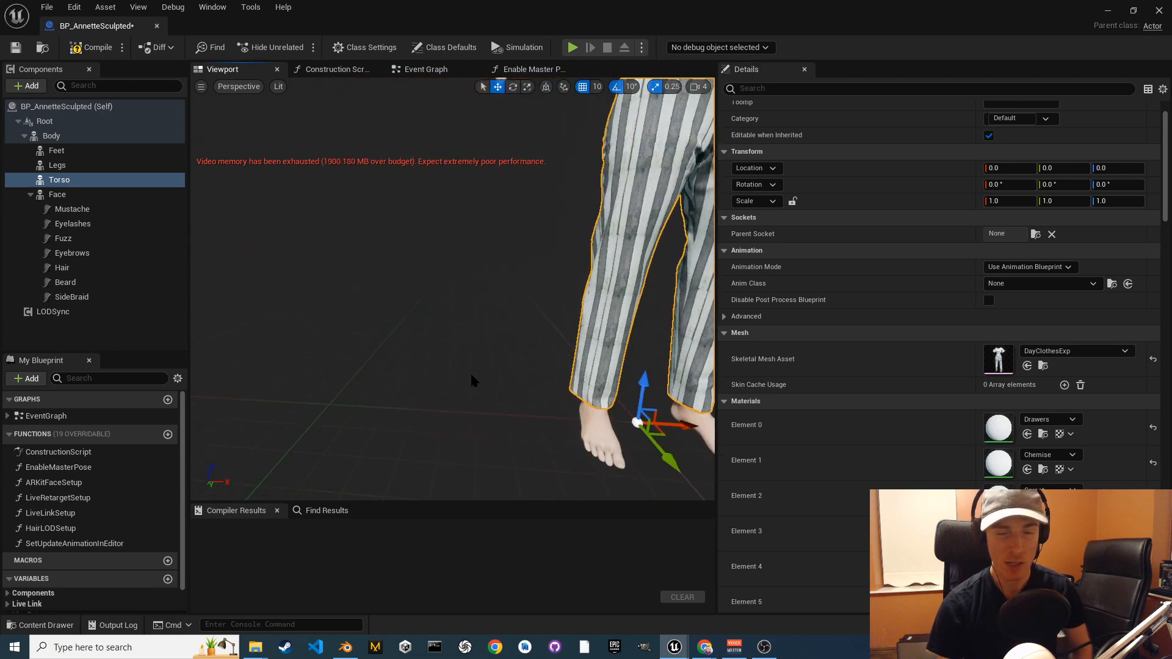
scroll(471, 373, "down", 5)
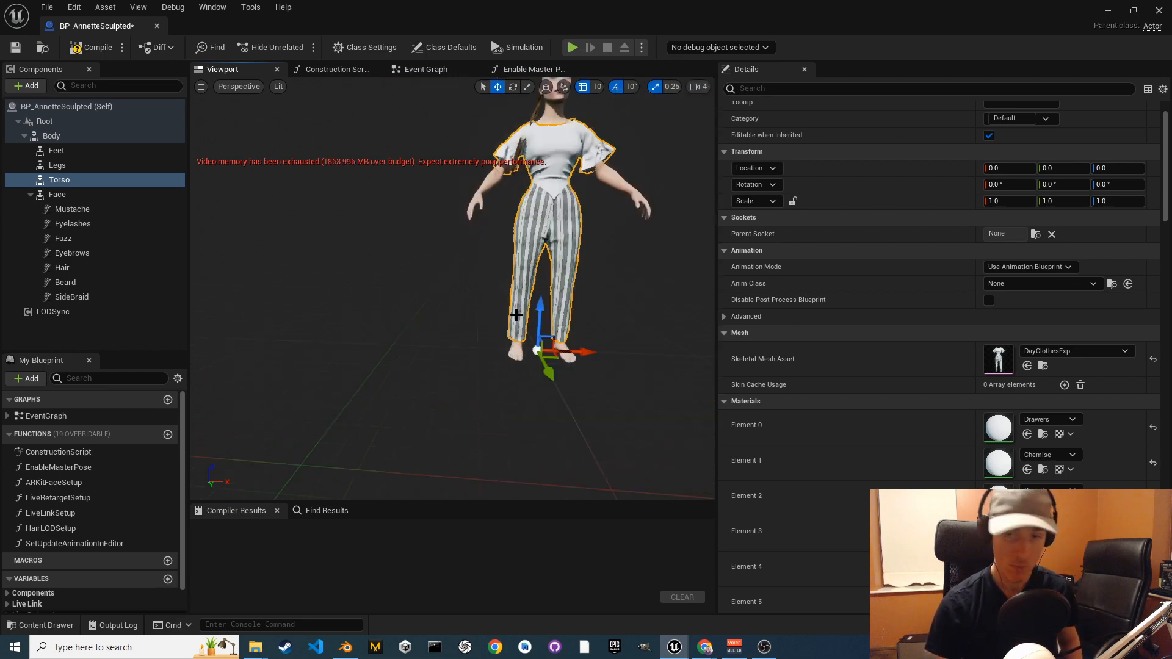
scroll(516, 315, "up", 3)
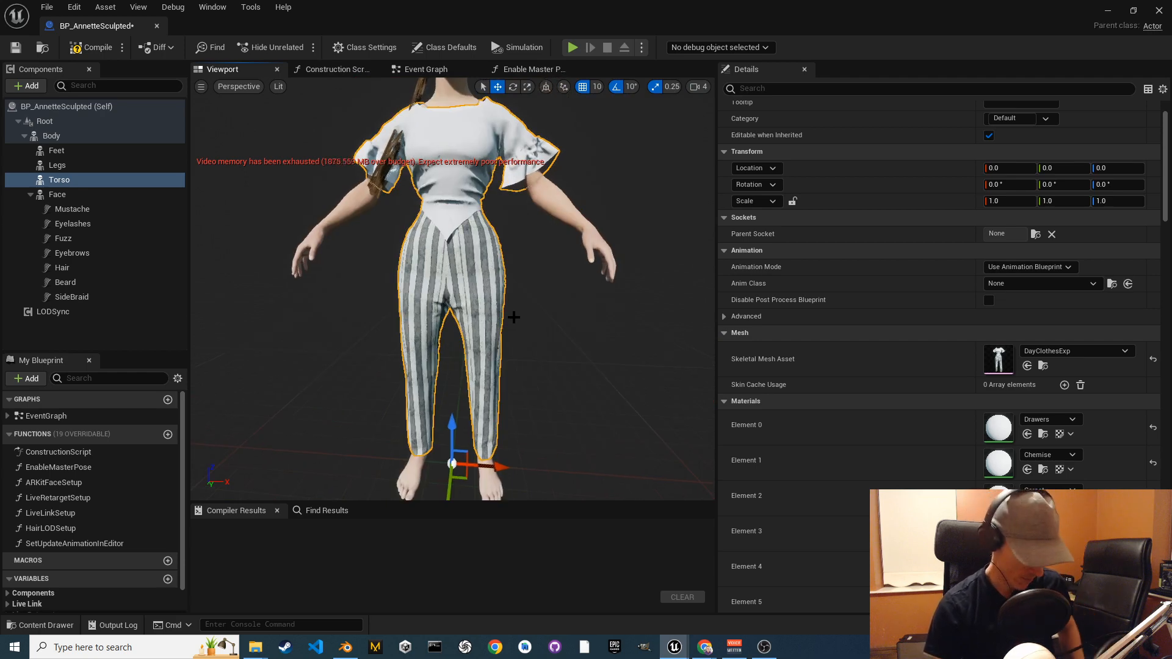
left_click_drag(516, 314, 705, 346, "alt")
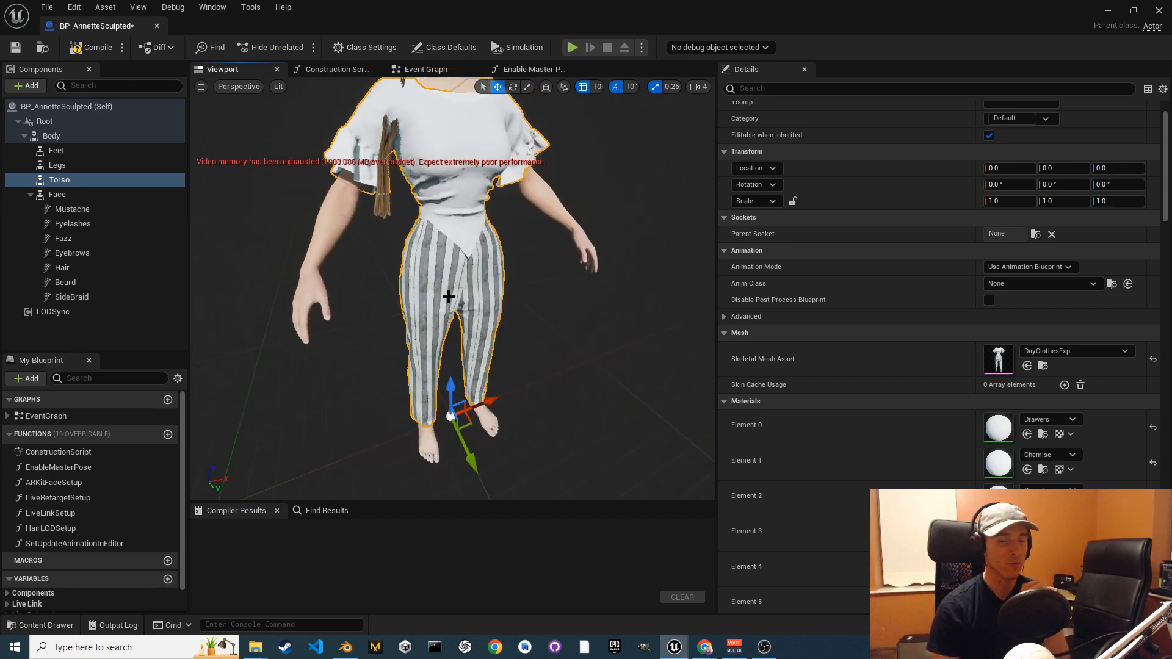
scroll(448, 297, "down", 3)
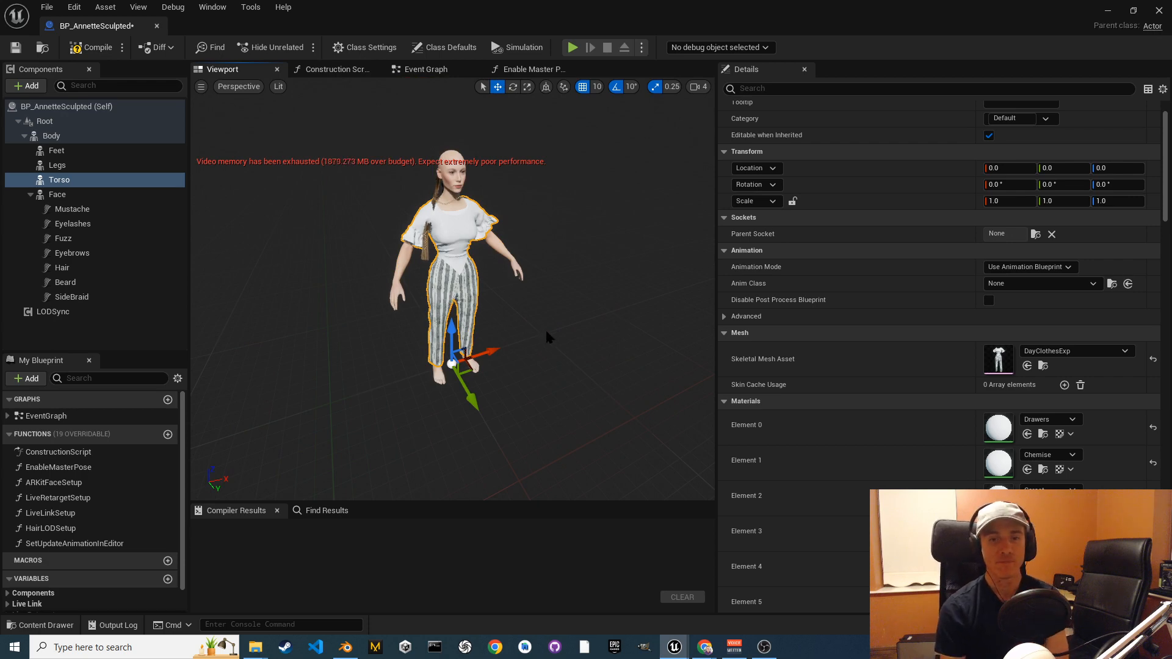
left_click(16, 47)
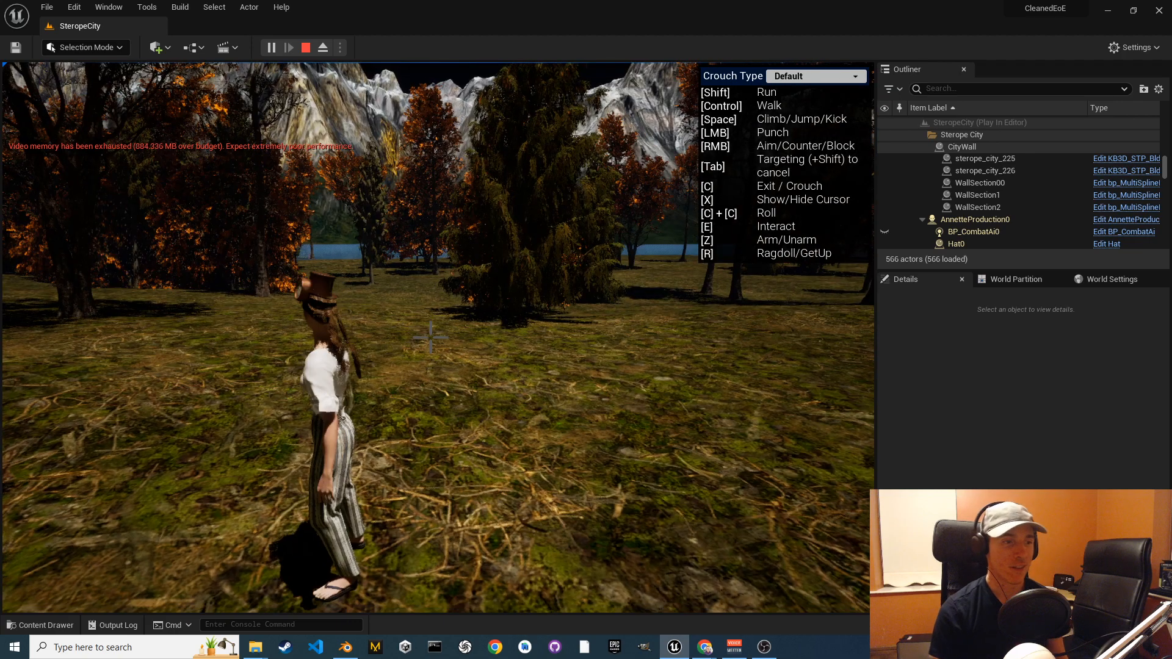
Walk the character through the running SteropeCity level to check how the outfit moves in game.
key("w")
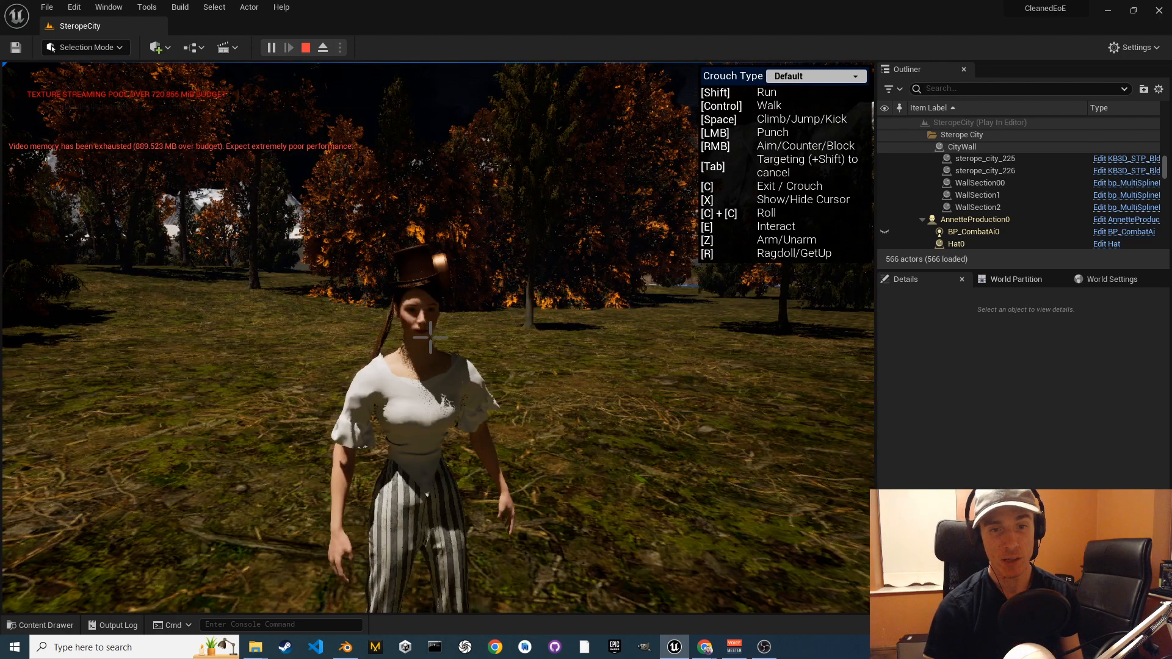
key("w")
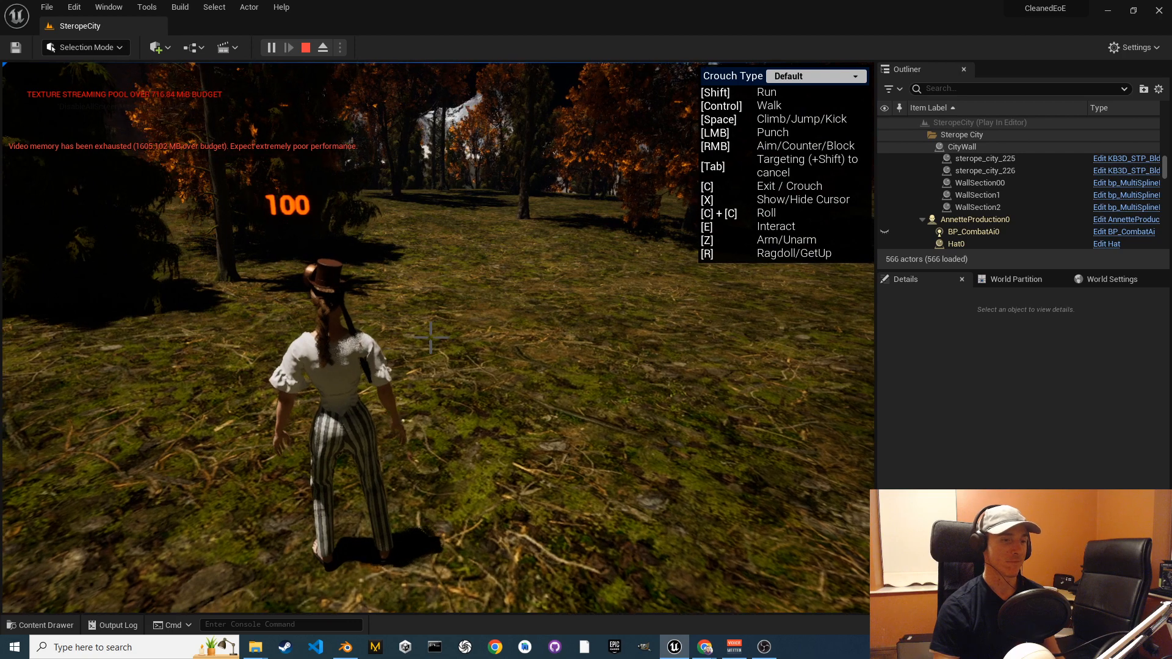
key("w")
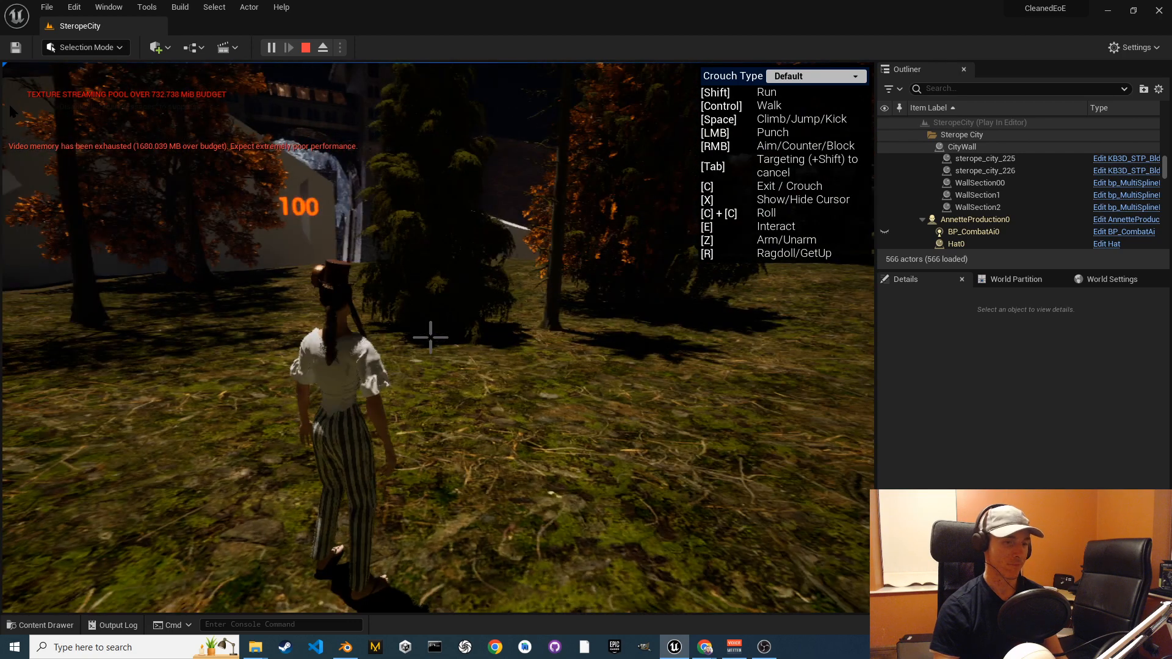